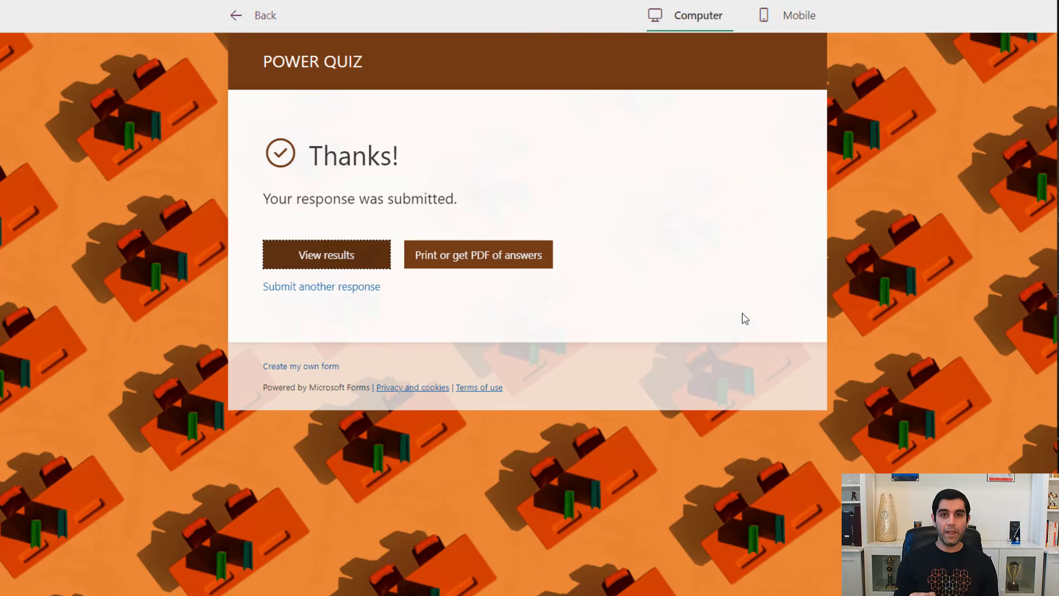
Step: Review the quiz results table in the Quiz Results email and open the PDF certificate attached to the "Power Quiz Completed Successfully!" email
click(333, 259)
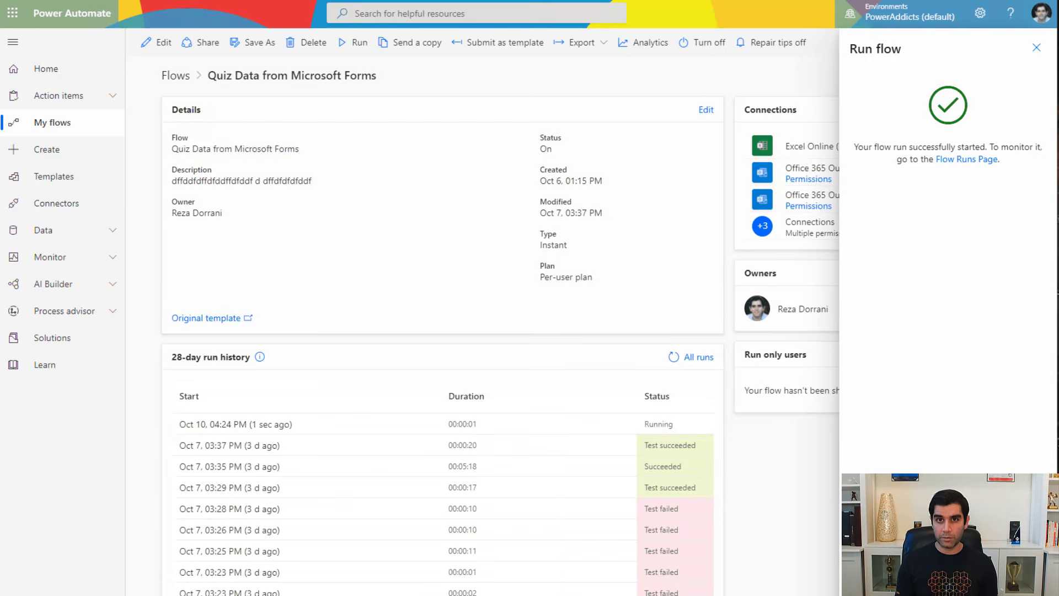
click(270, 230)
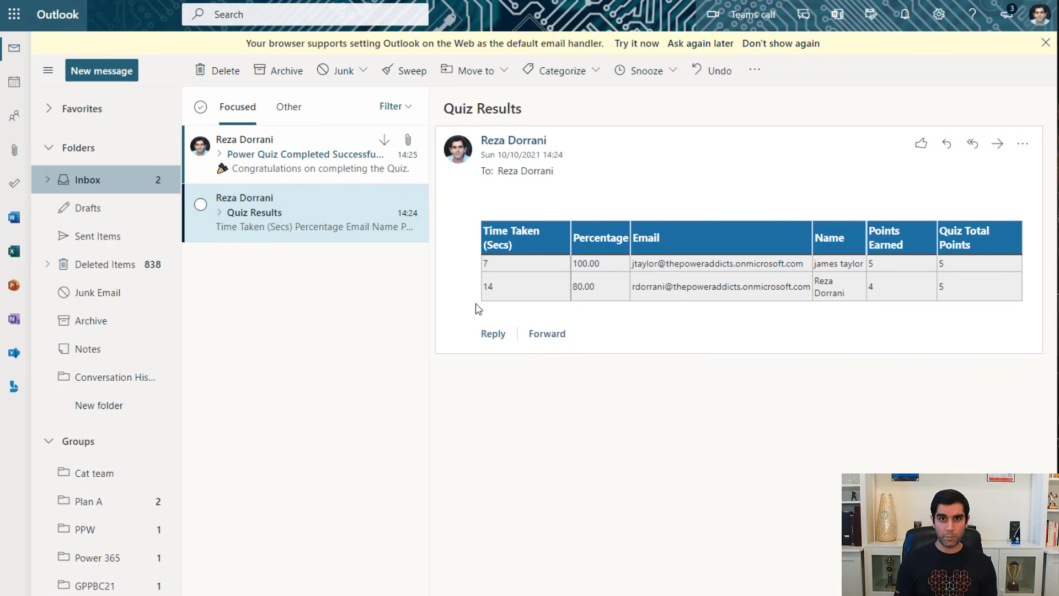
mouse_move(475, 215)
mouse_down()
mouse_move(522, 242)
mouse_move(1027, 312)
mouse_up()
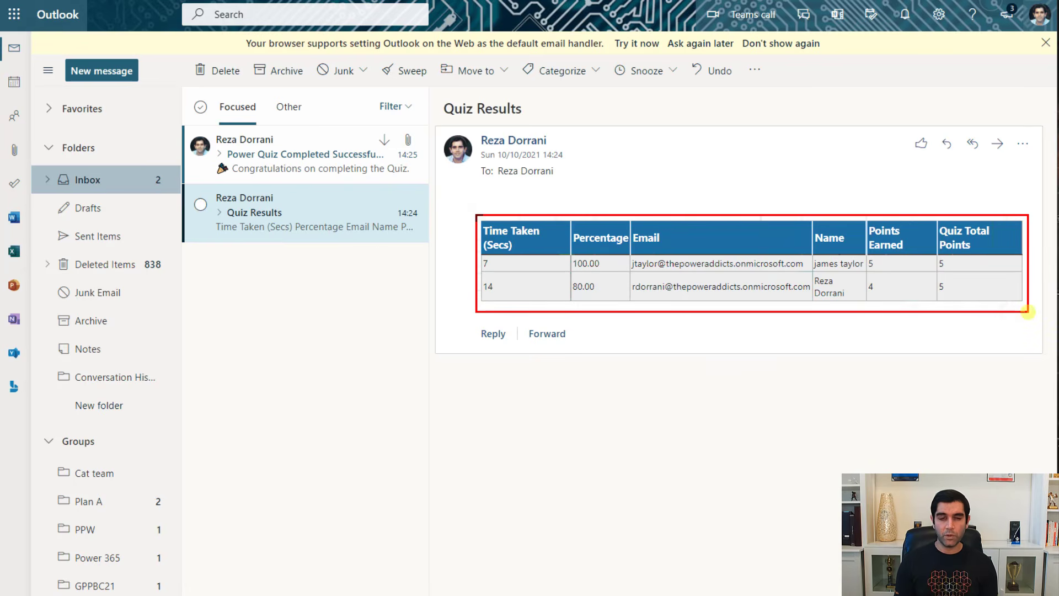
click(309, 155)
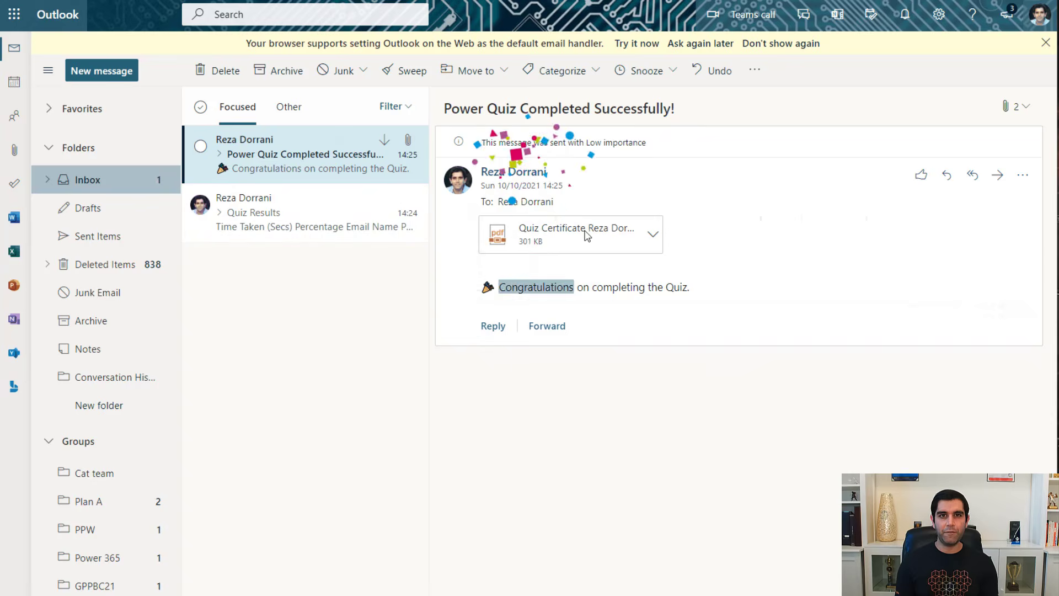
click(535, 234)
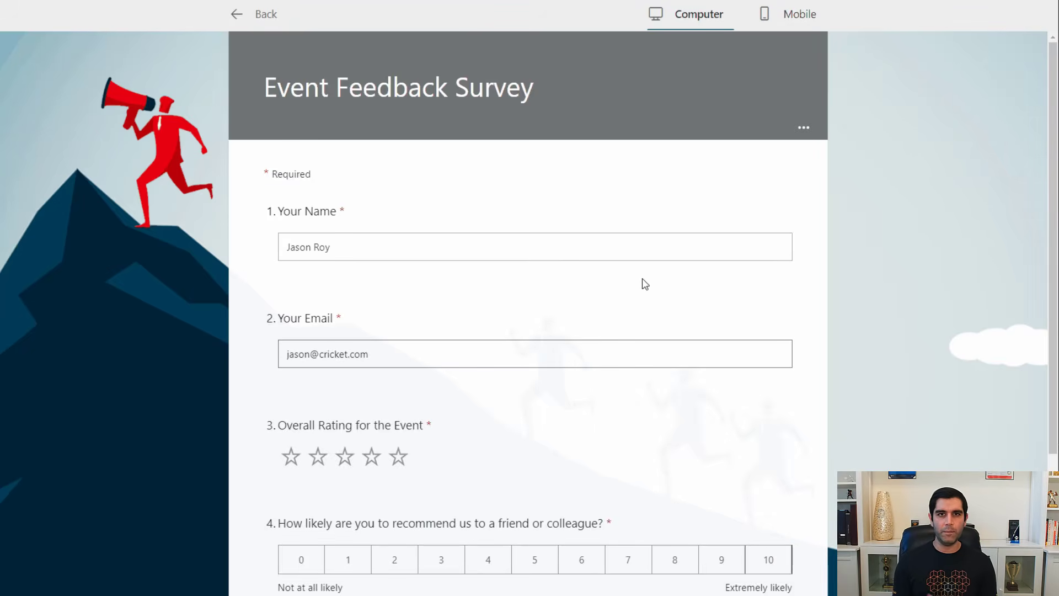
Step: Submit the Event Feedback Survey with four stars and a recommendation score of 9, and open the Event Feedback flow's run input choices
click(371, 456)
click(717, 561)
scroll(611, 443, down, 5)
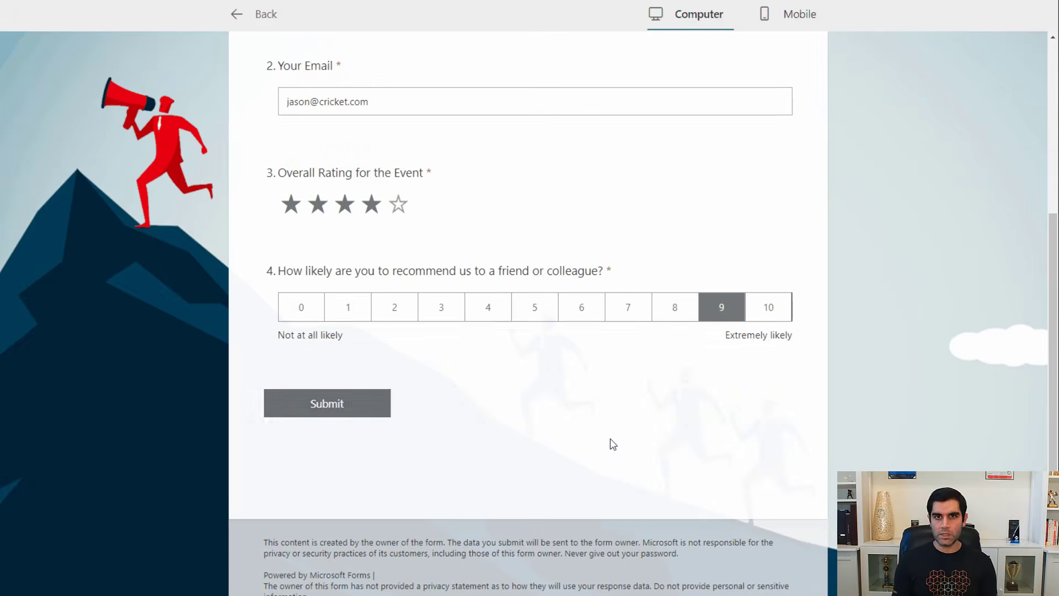
click(359, 407)
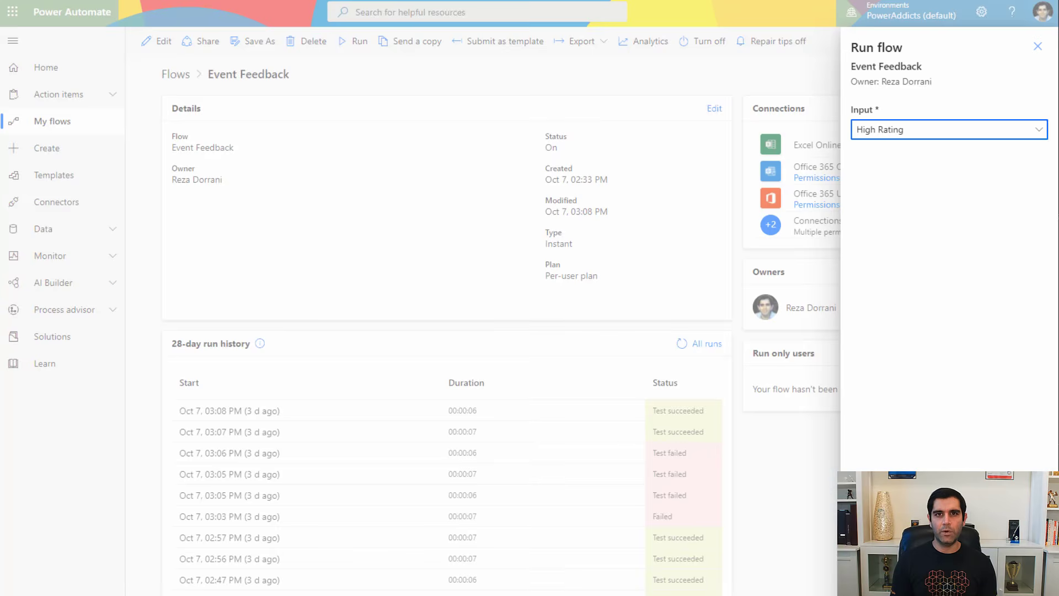
click(932, 131)
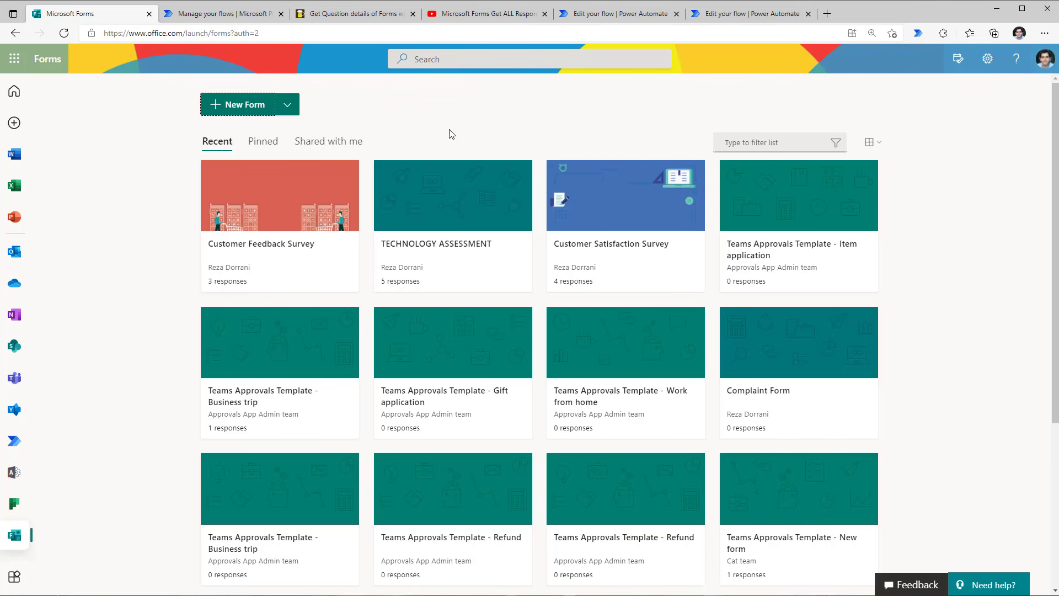
Step: Create a new form in Microsoft Forms and title it "Event Feedback Survey"
click(339, 109)
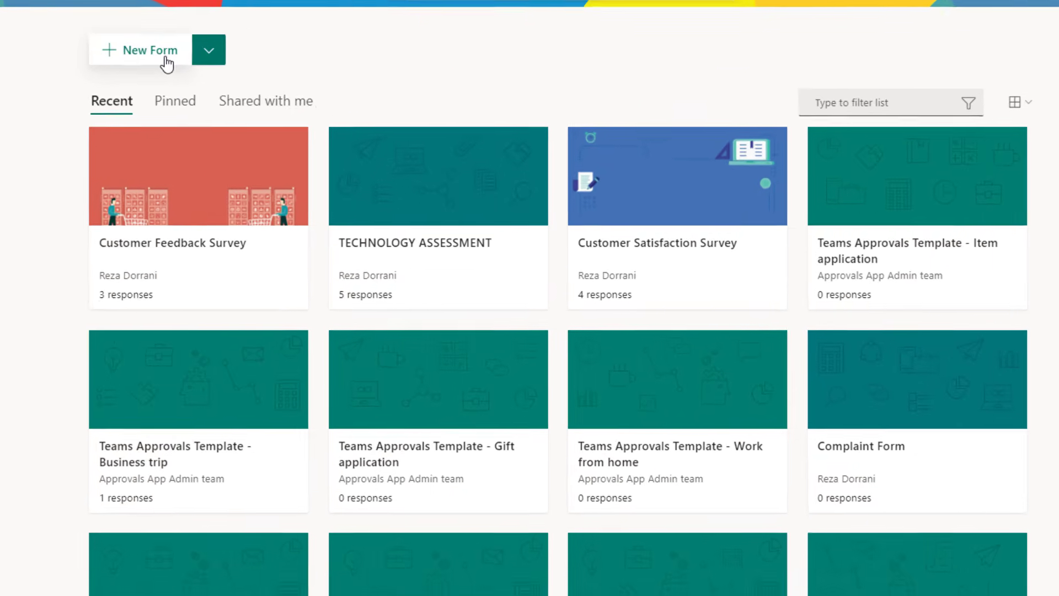
click(208, 50)
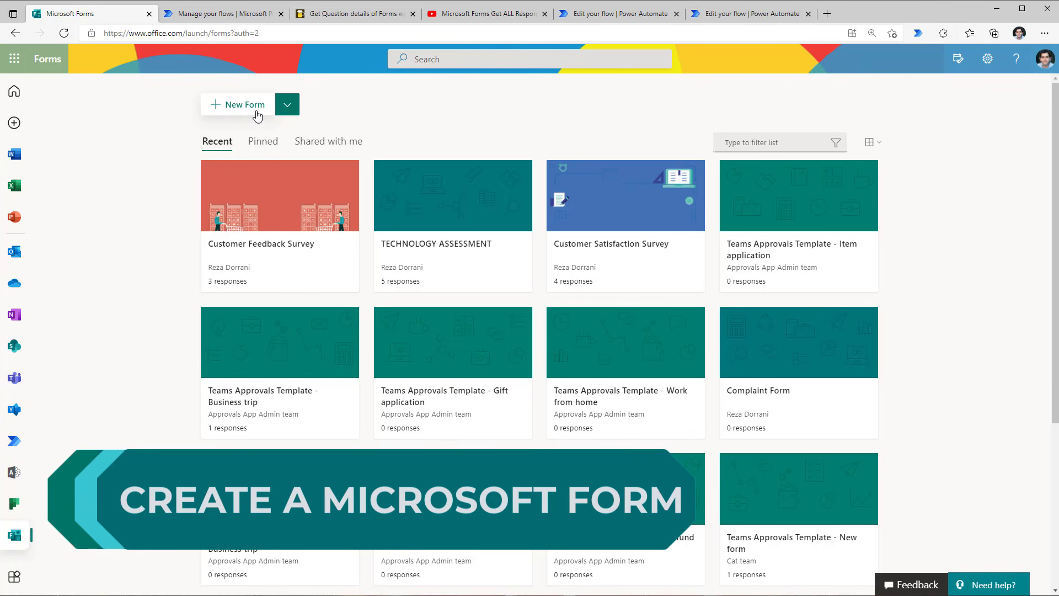
click(242, 113)
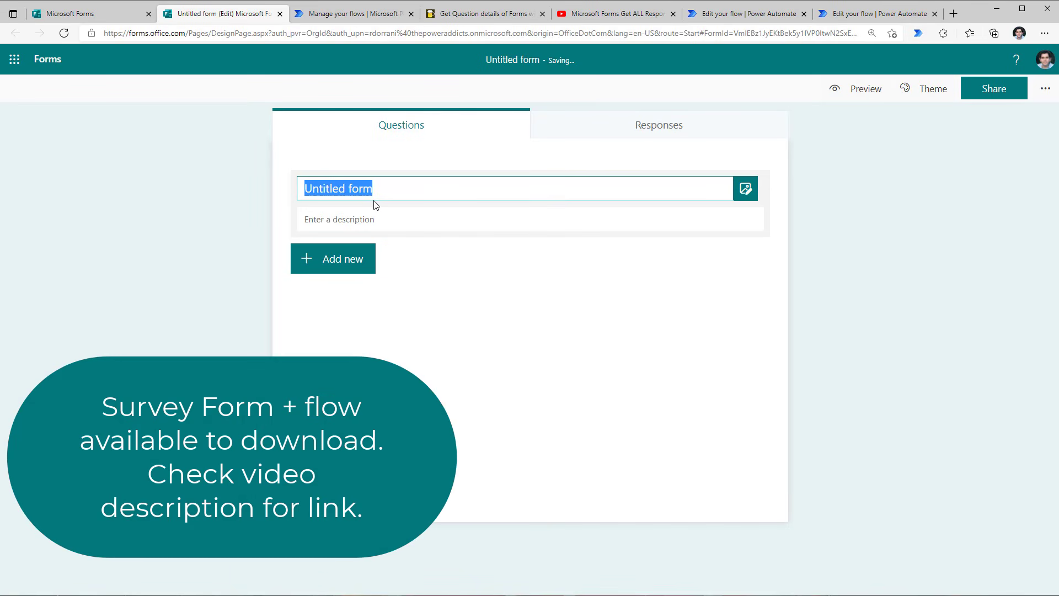
text(Event Feedback Survey)
click(403, 310)
Step: Add the recommended questions "Your Name" and "Your Email" from the past Customer Feedback Survey form
click(359, 289)
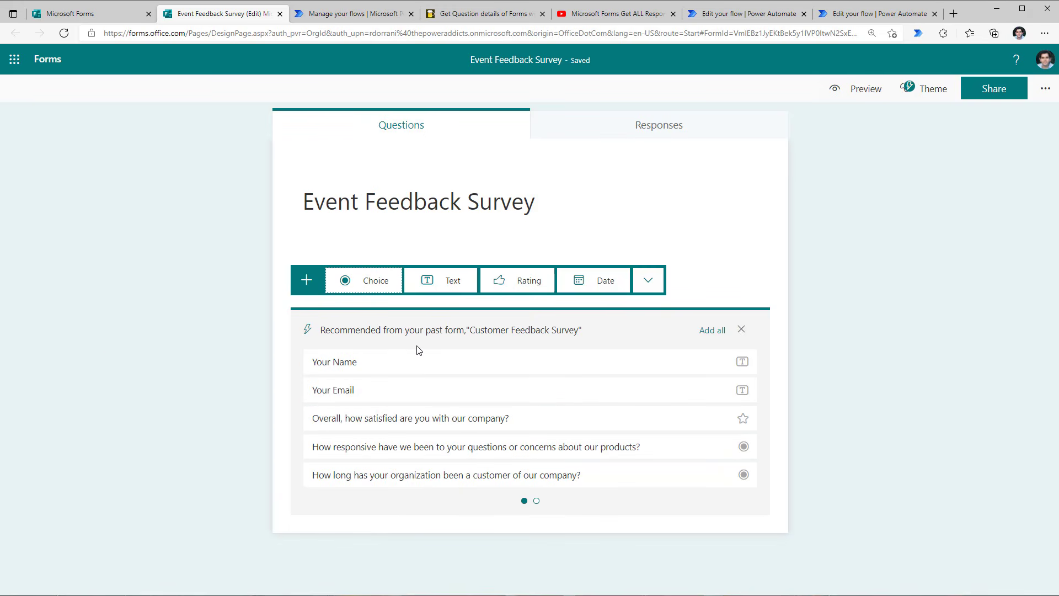
click(361, 366)
click(421, 386)
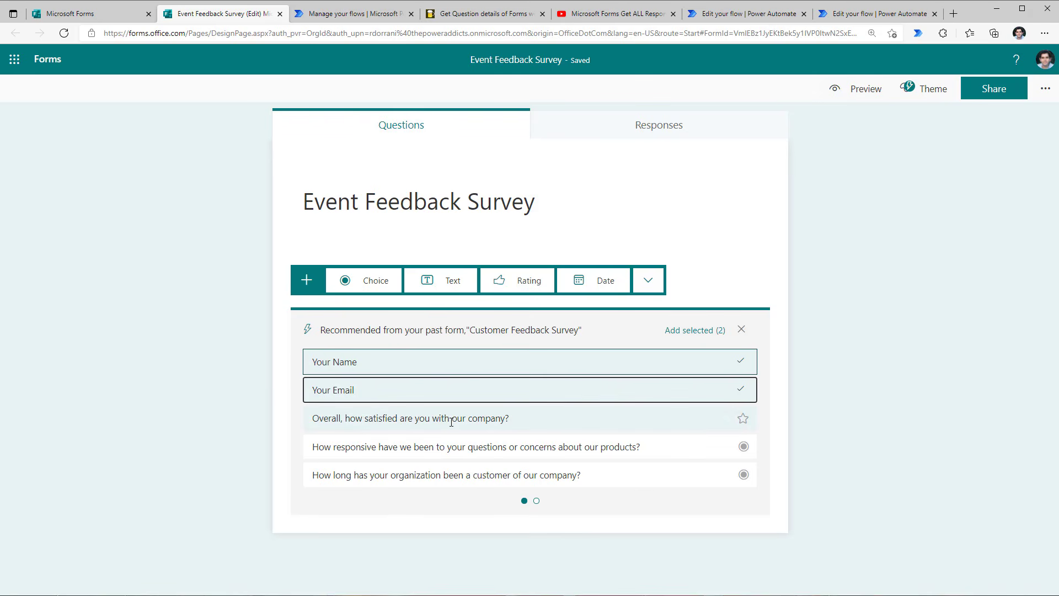
click(695, 330)
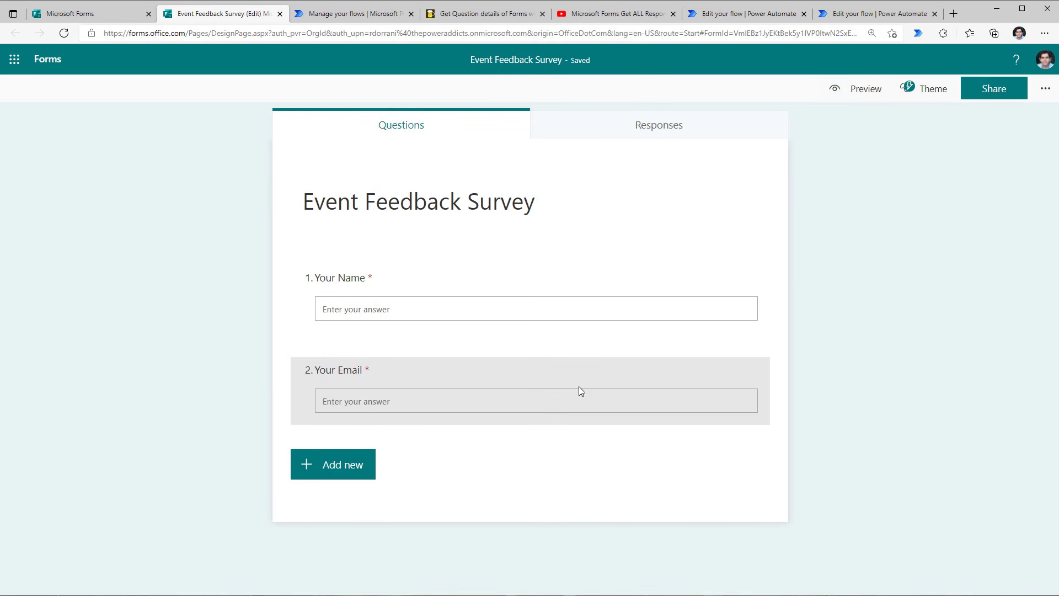
Step: Add a required star rating "Overall Rating for the Event" and a required 0–10 question on likelihood to recommend to a friend or colleague
click(333, 464)
click(519, 396)
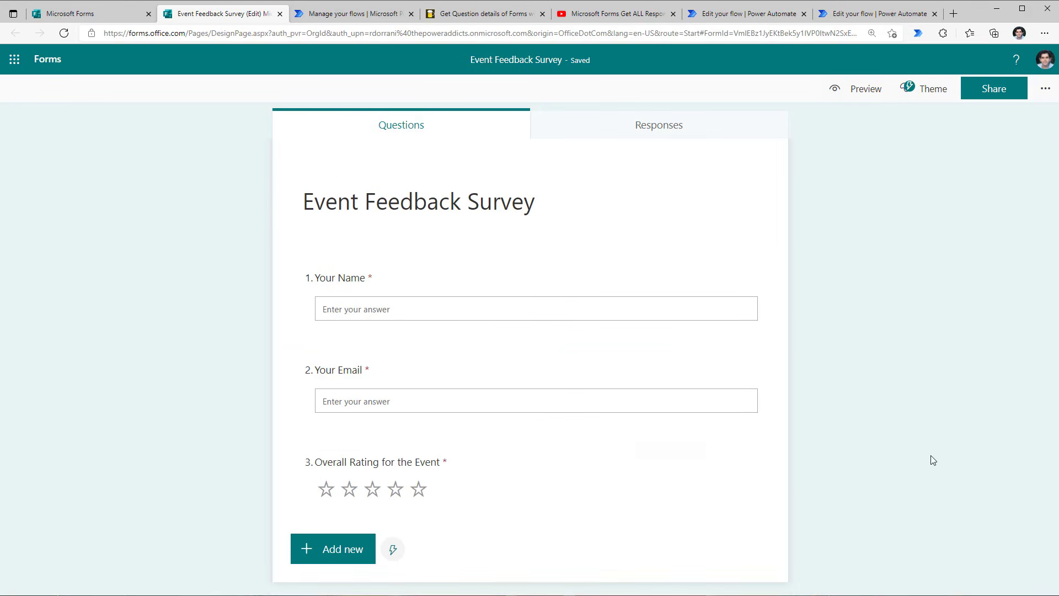
click(326, 549)
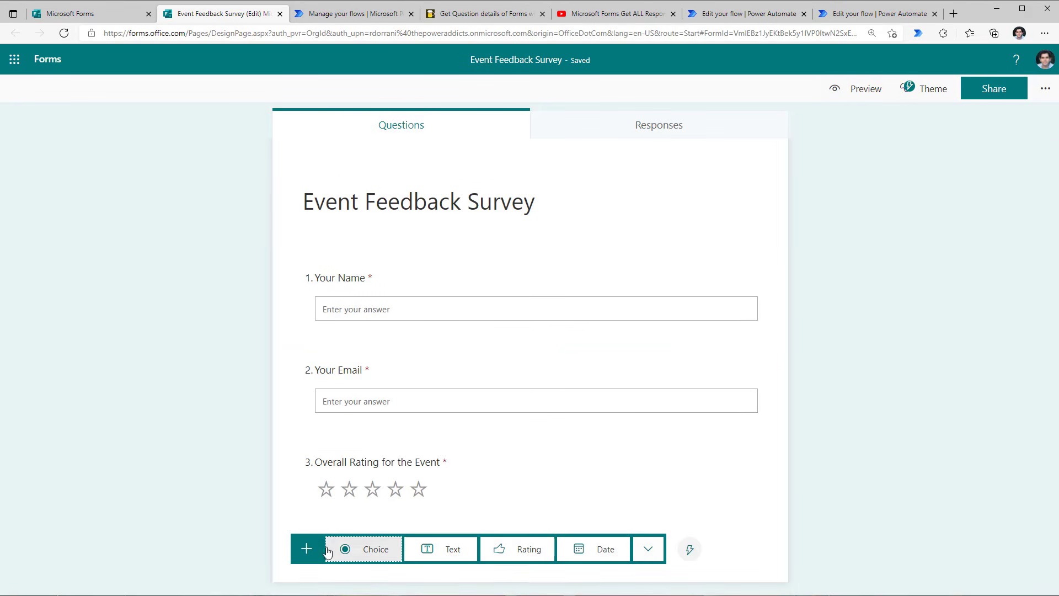
click(640, 552)
click(640, 552)
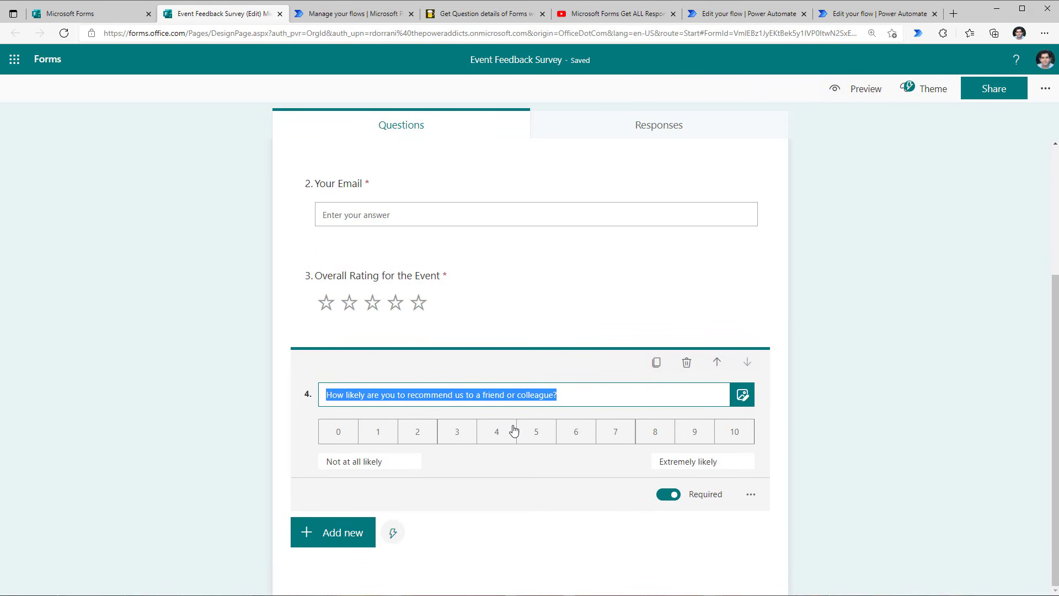
click(889, 437)
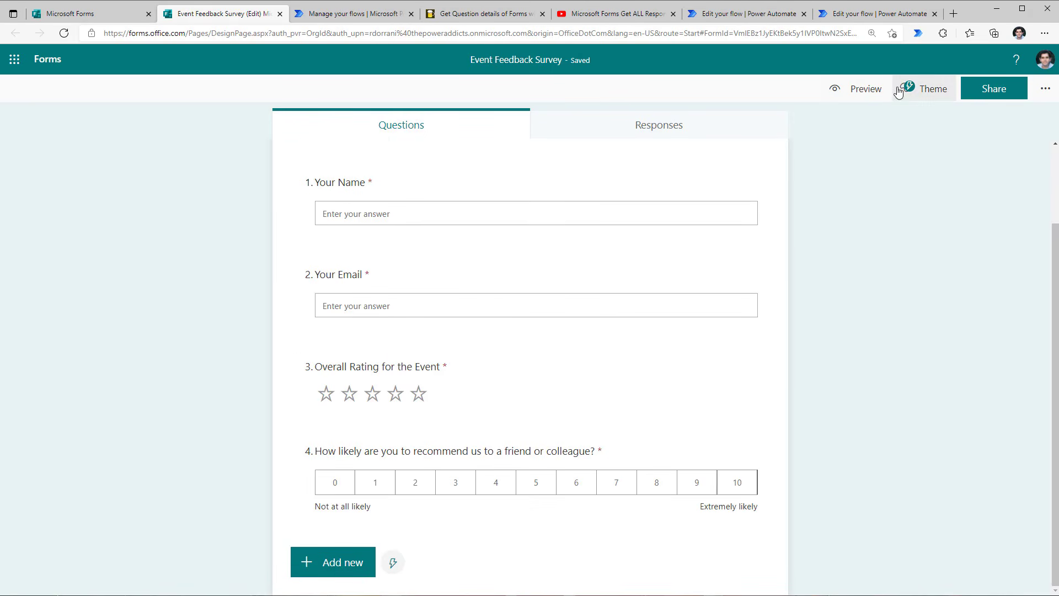
Step: Apply the theme with the red megaphone figure on a mountain, and preview the whole form in computer view before returning to editing
click(917, 92)
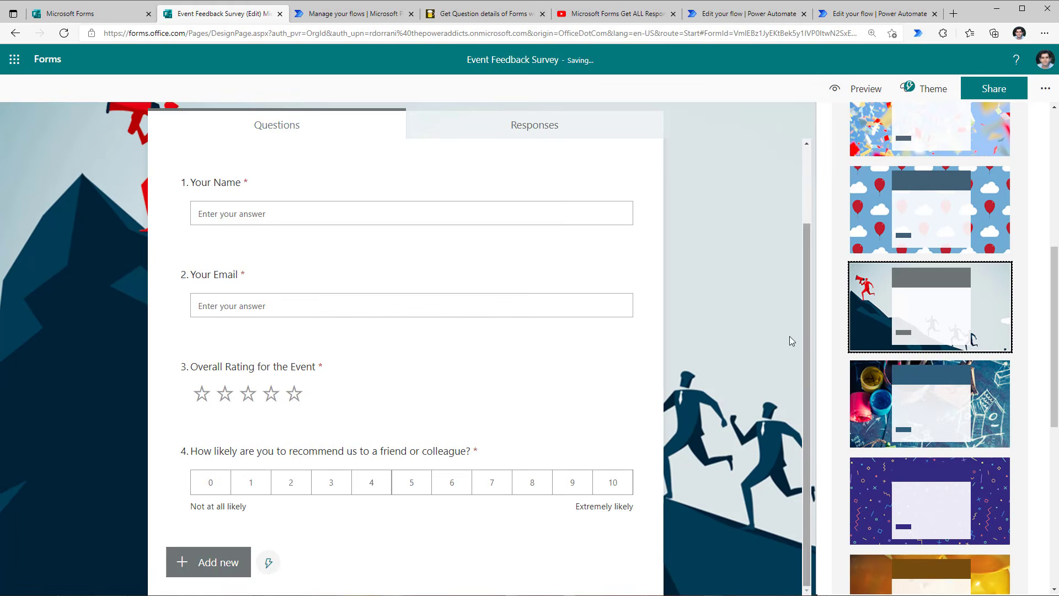
click(789, 336)
click(858, 88)
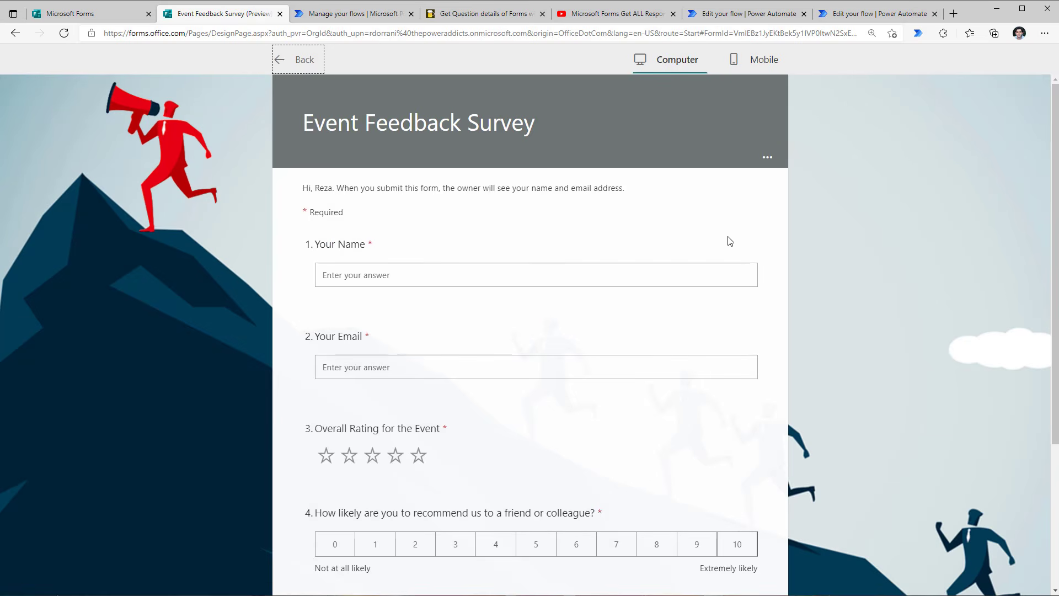
scroll(741, 279, down, 4)
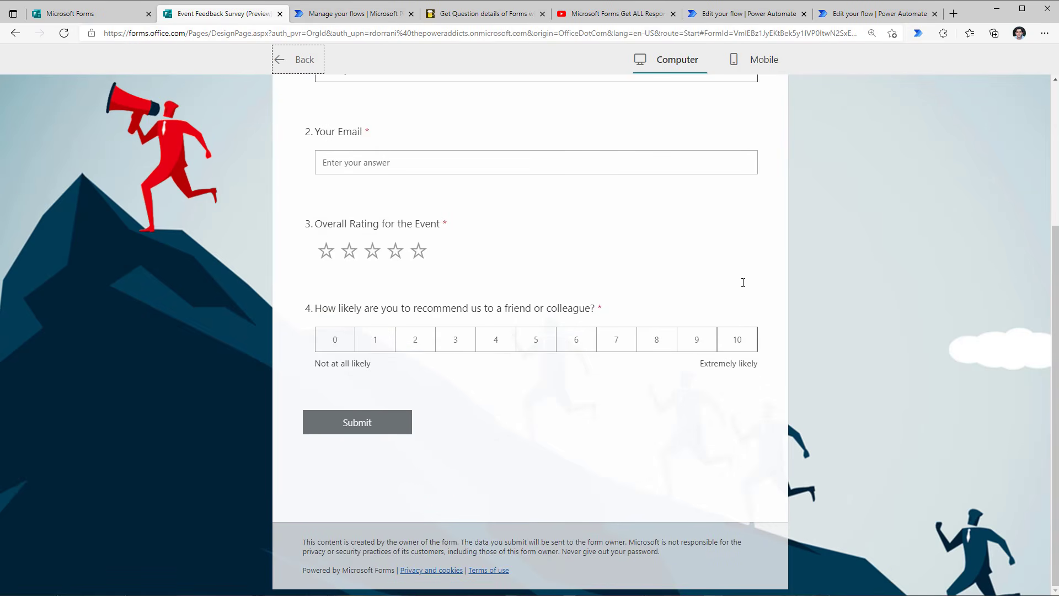
scroll(743, 282, up, 4)
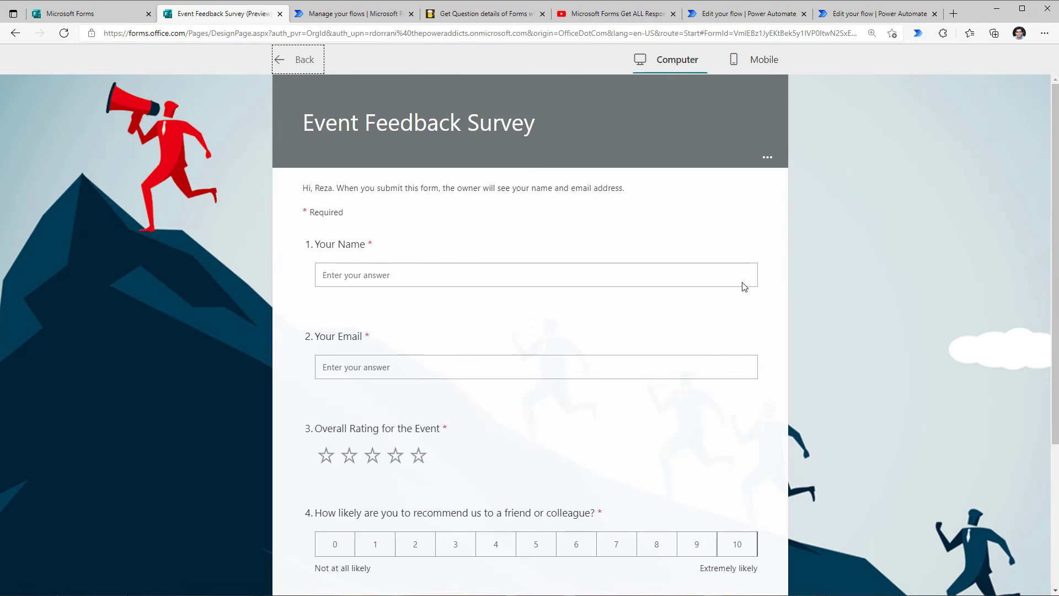
click(297, 60)
Step: Set the form so that anyone can respond, and copy its sharing link
click(1046, 88)
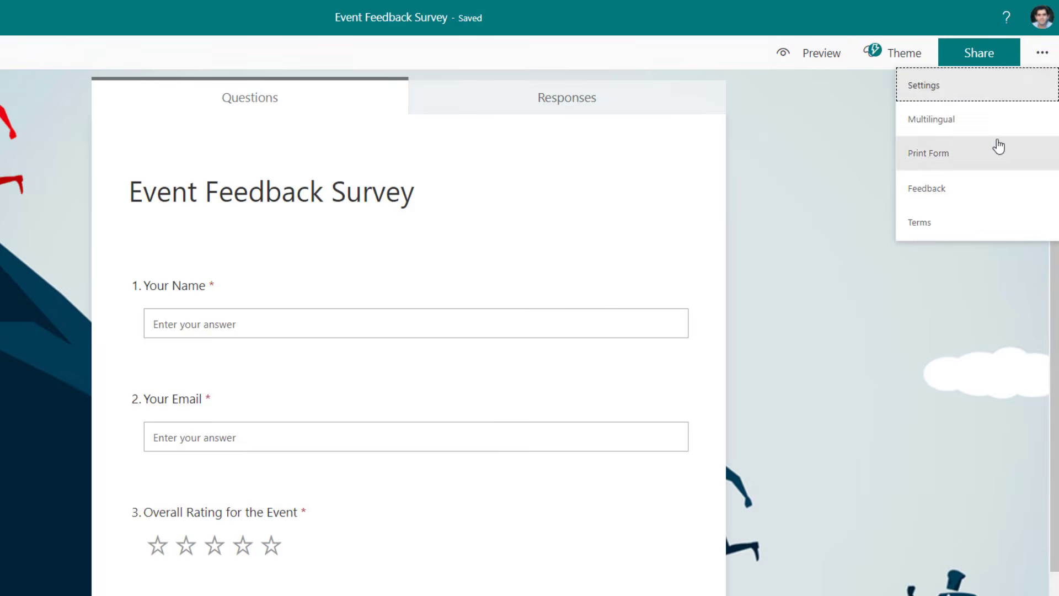
click(938, 87)
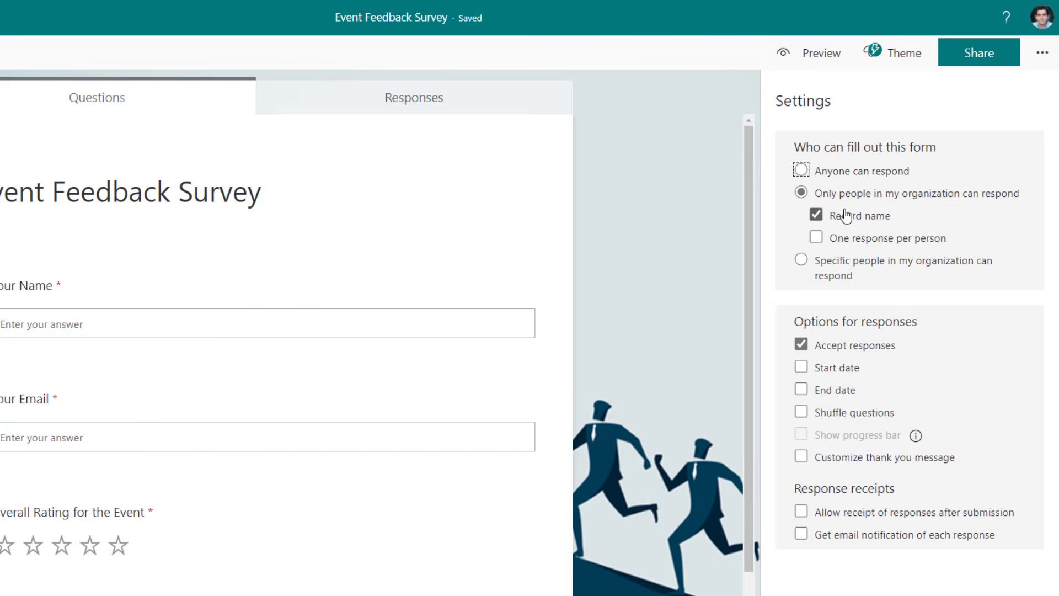
click(801, 171)
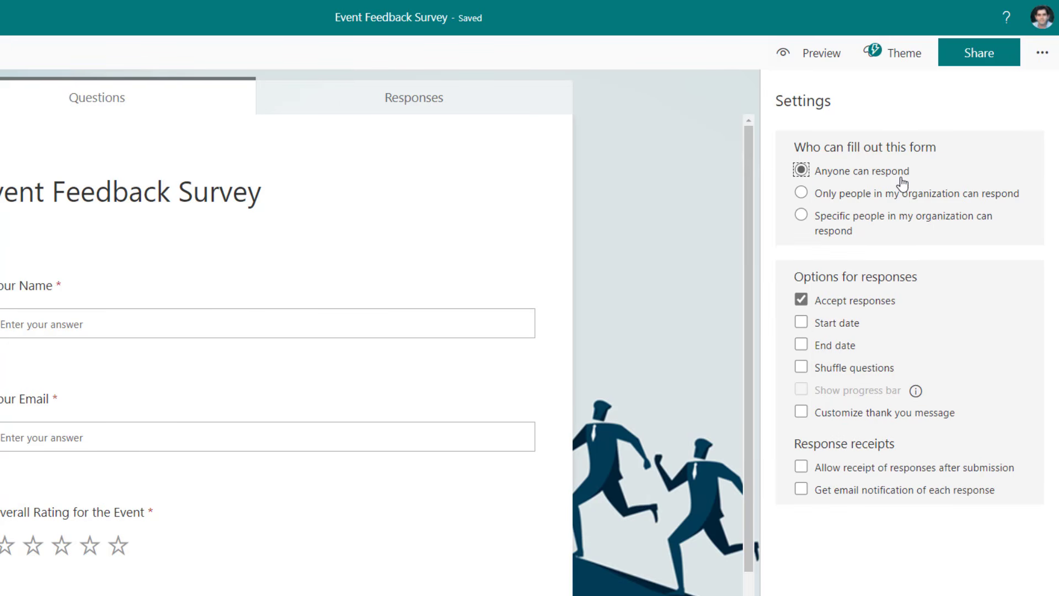
click(976, 65)
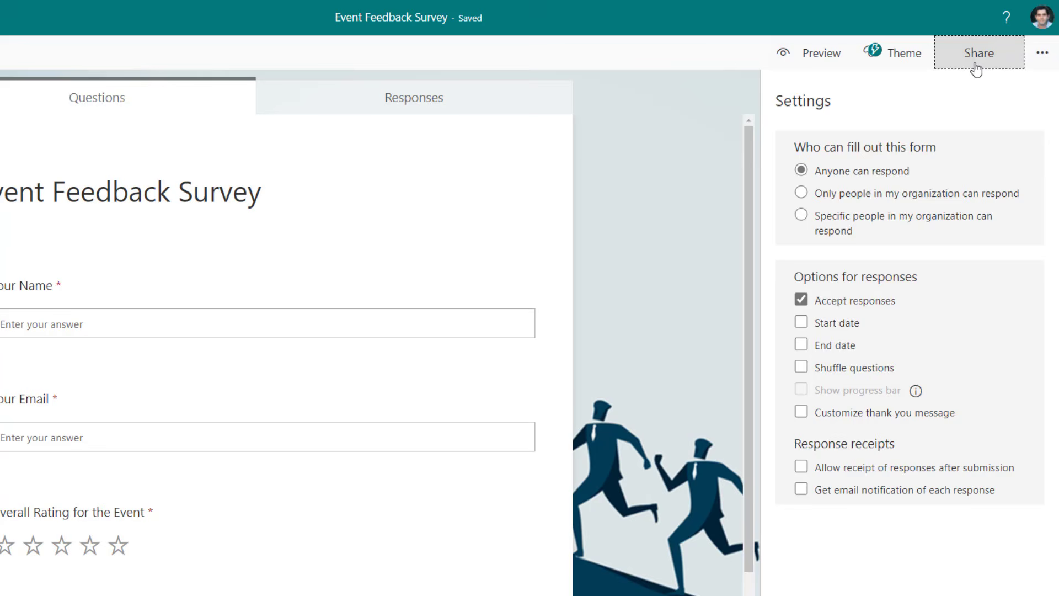
click(1005, 199)
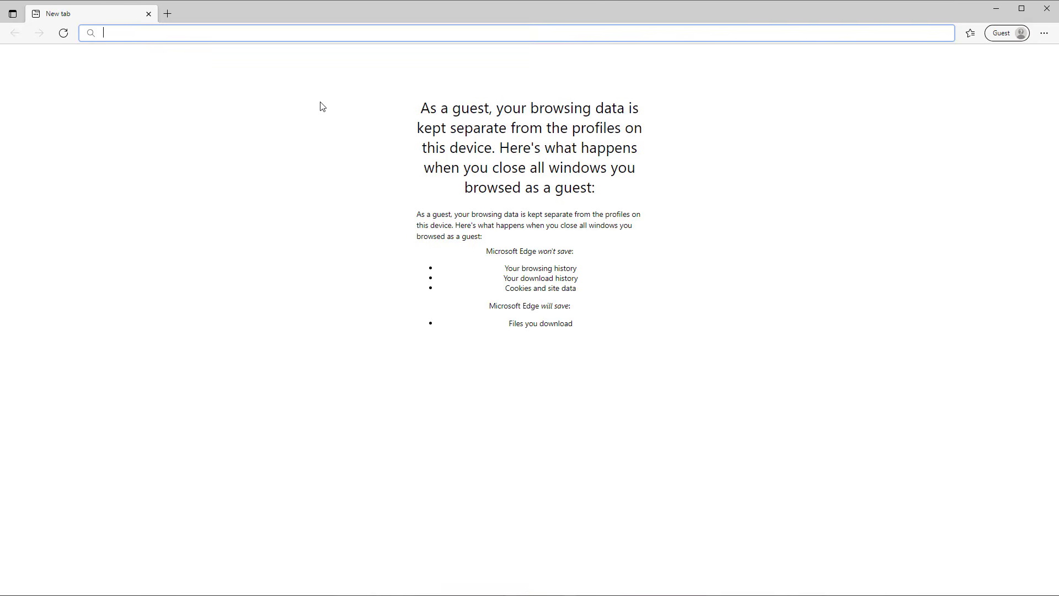
Step: Open the form link in a guest browser window and submit a response with name, email, five stars and a recommendation score of 9
key(ctrl+v)
key(Return)
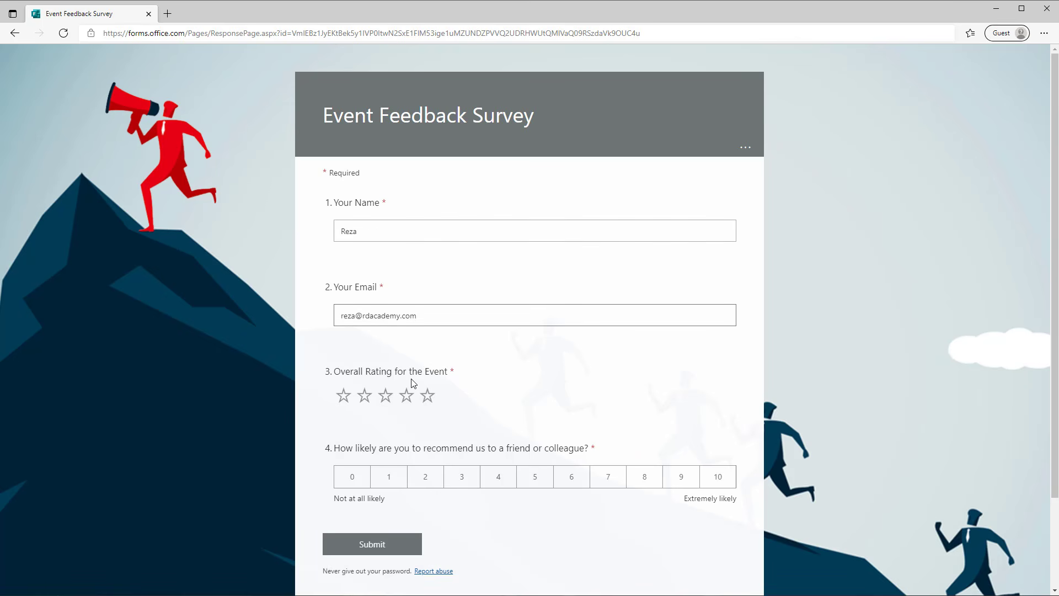
click(428, 399)
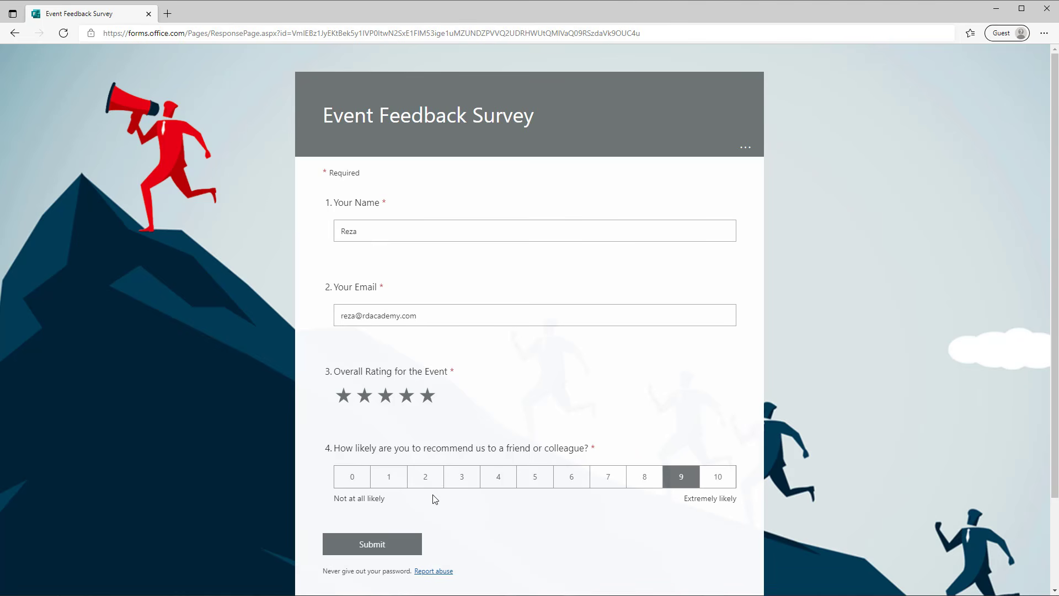
click(373, 547)
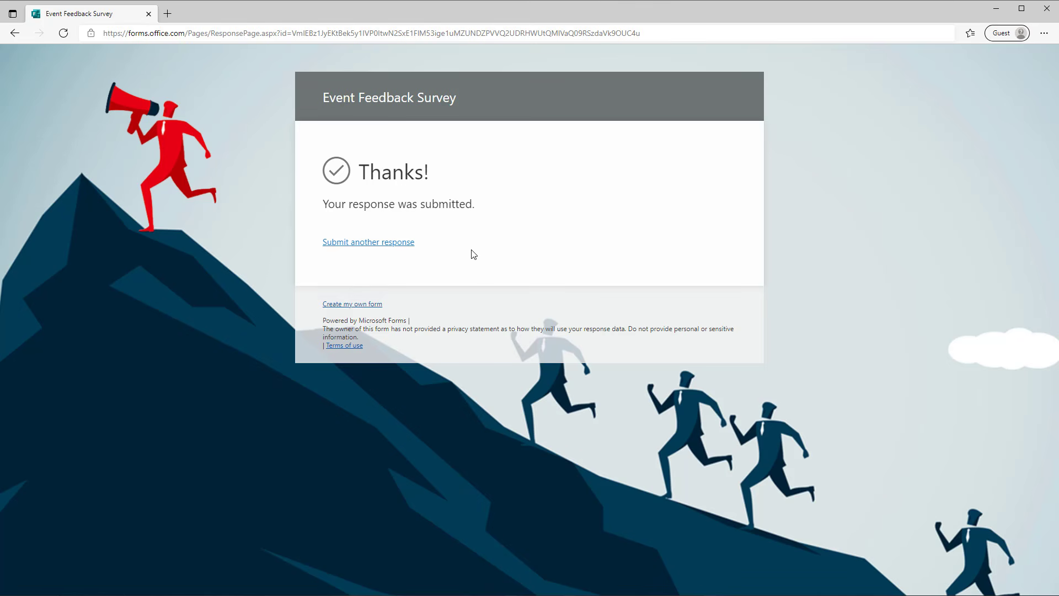
Step: Return to the form editor, review the collected responses, and open them in Excel to examine the completion time
key(alt+Tab)
click(648, 127)
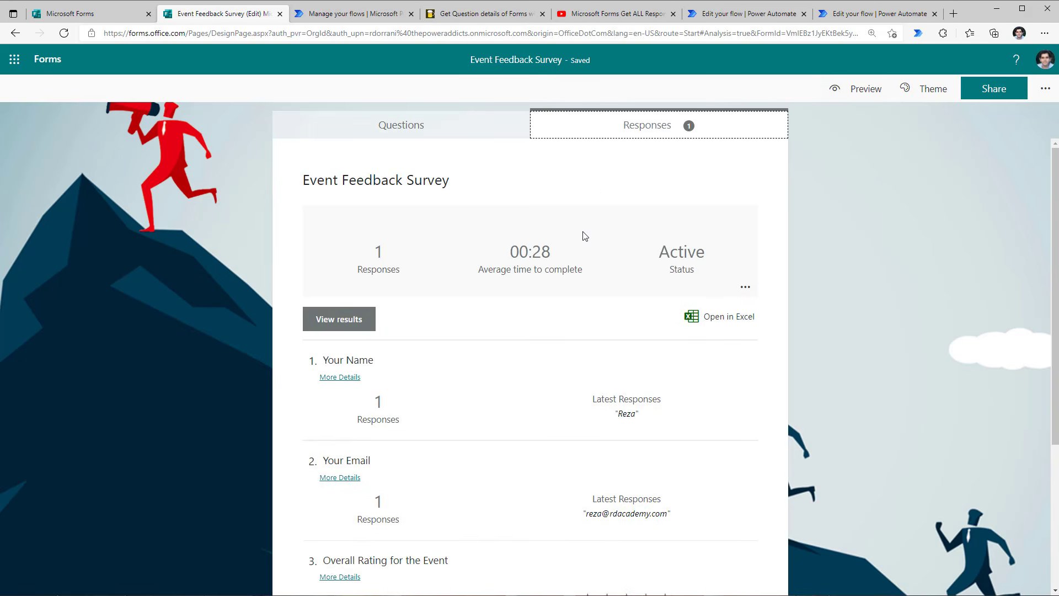
scroll(394, 324, down, 1)
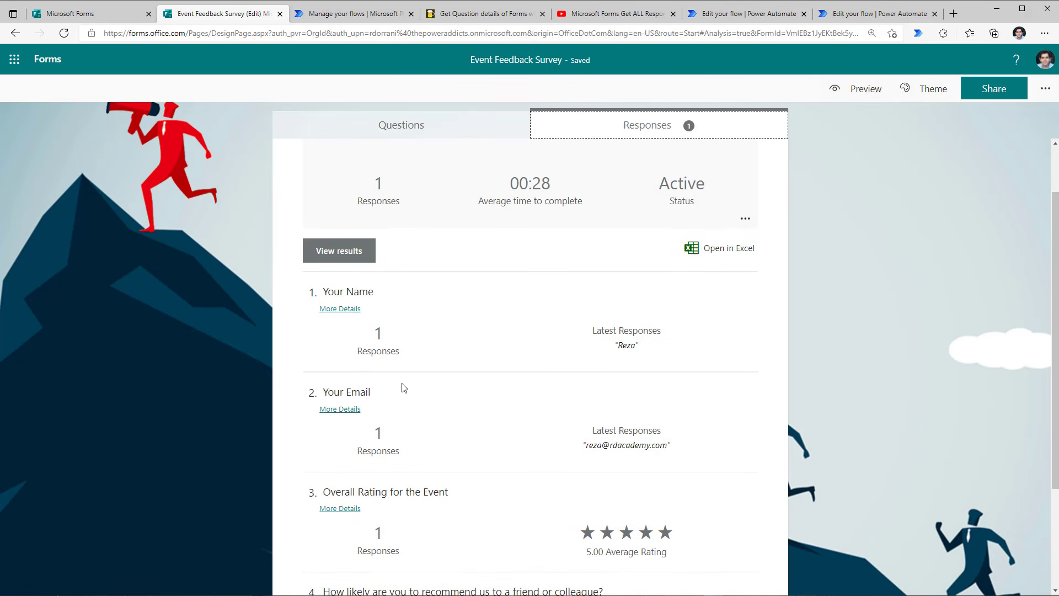
scroll(591, 394, down, 1)
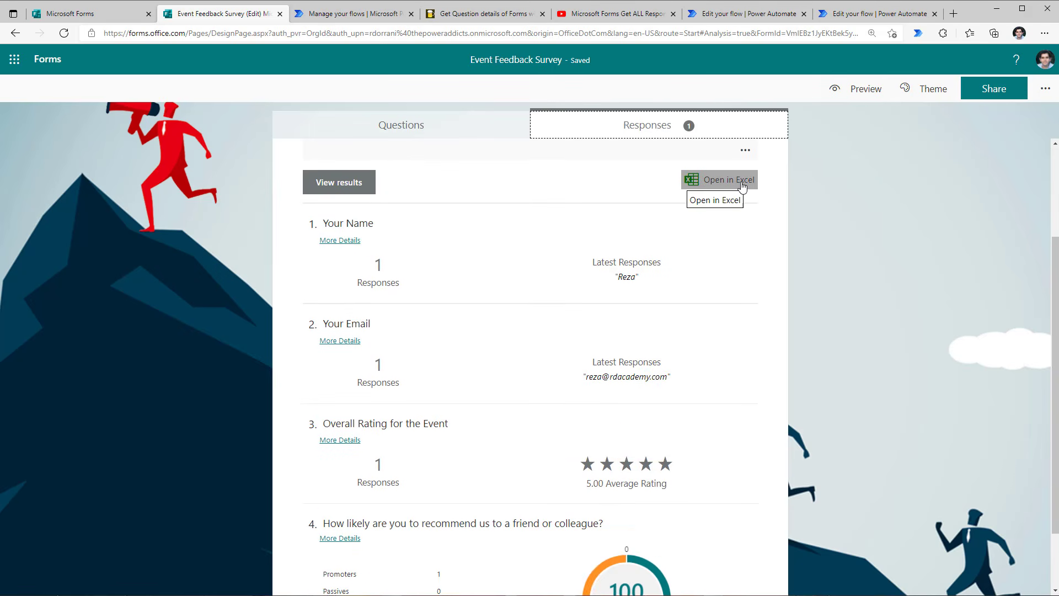
click(742, 188)
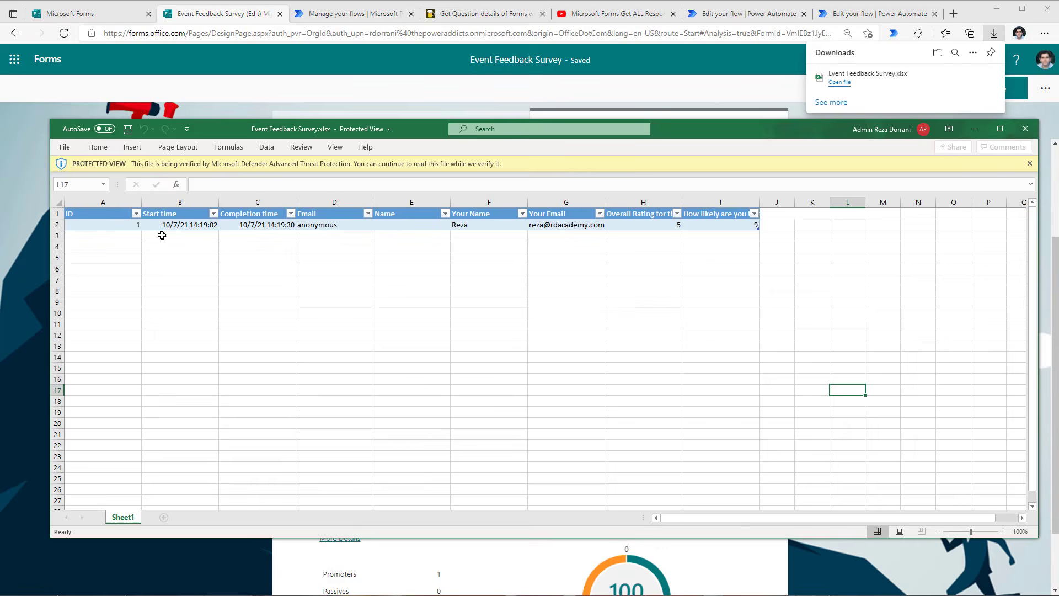
click(232, 229)
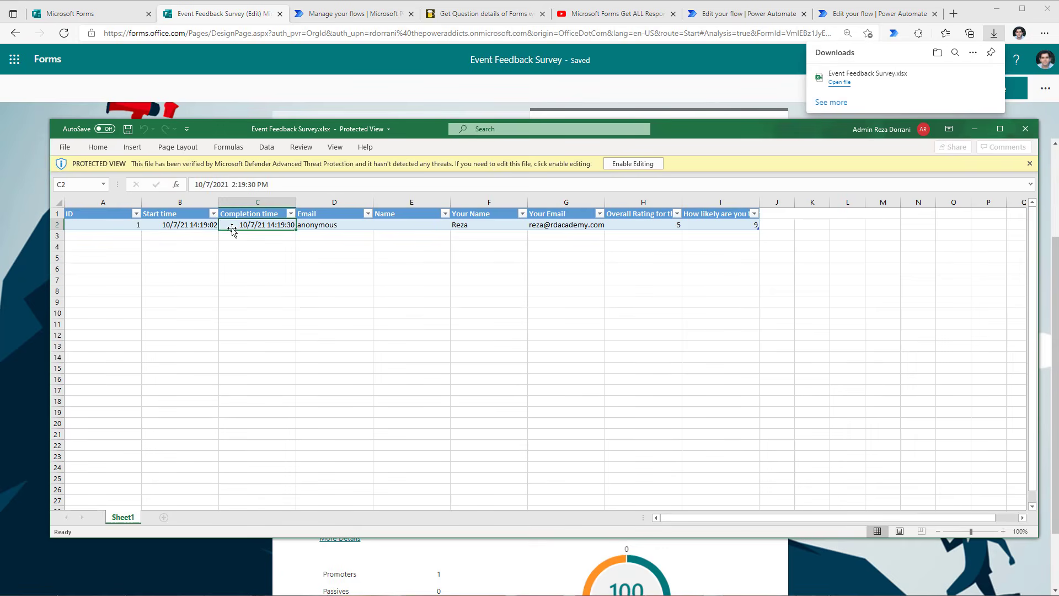
Step: Examine the times, respondent identity columns and question answers in the exported response workbook, and close it
click(202, 226)
click(232, 228)
click(345, 223)
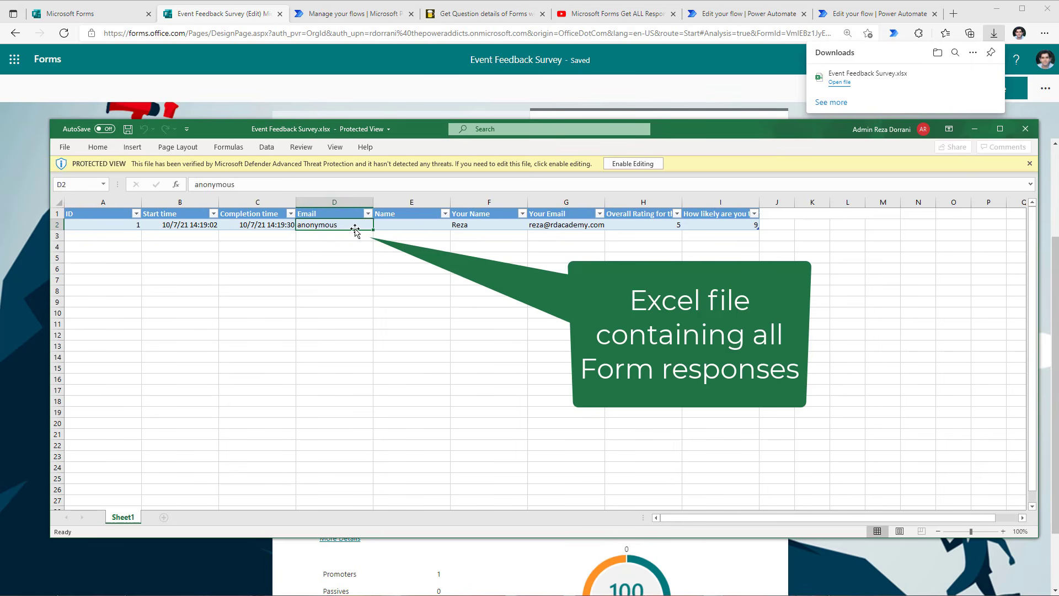
drag(345, 223, 395, 226)
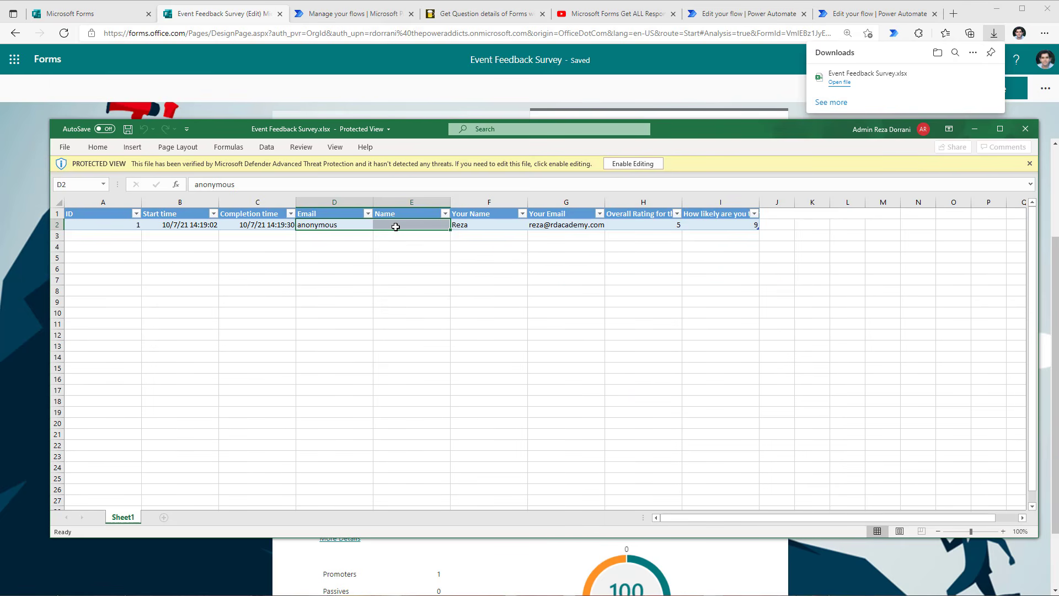
click(327, 226)
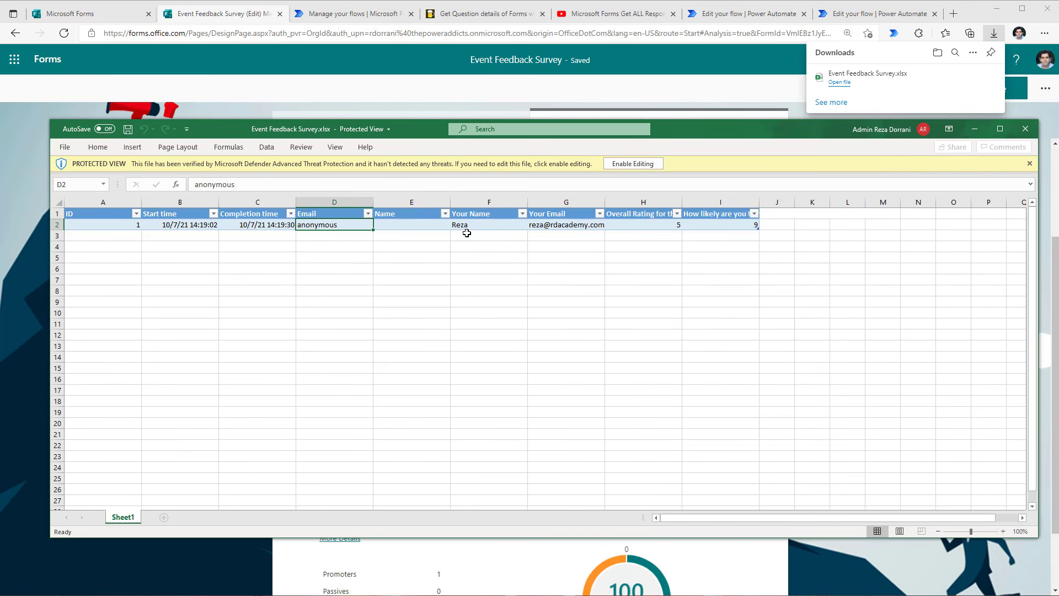
drag(473, 219, 734, 224)
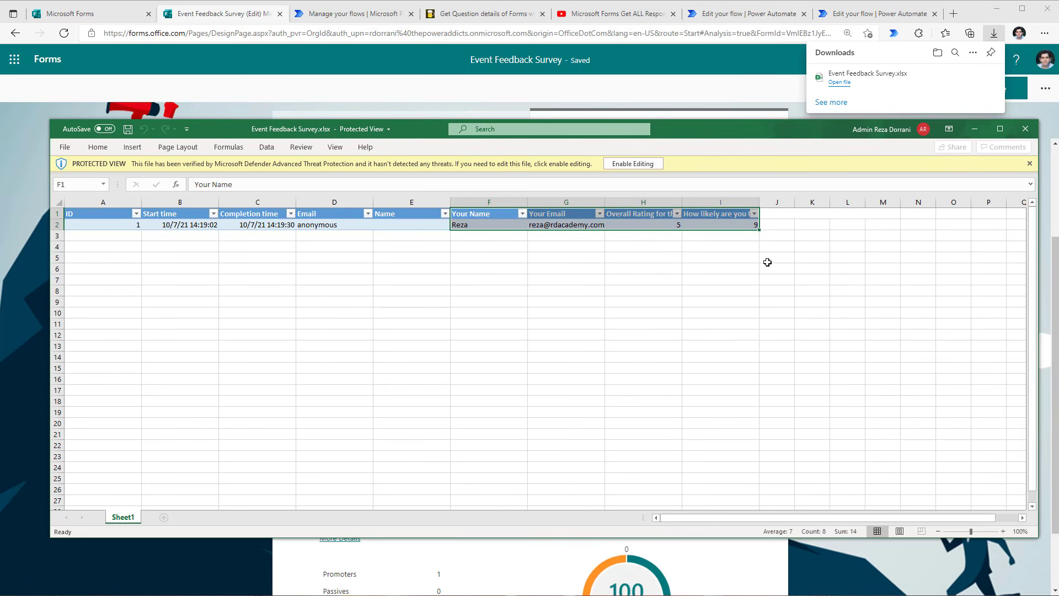
click(746, 248)
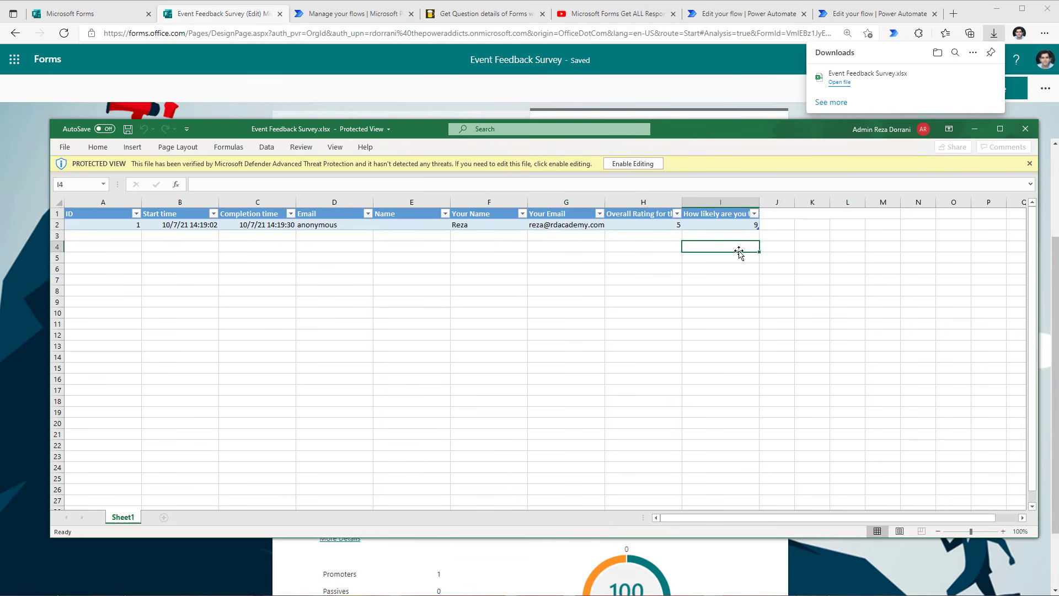
click(1024, 131)
Step: Check the survey's questions and review the response summary for all four questions
click(450, 136)
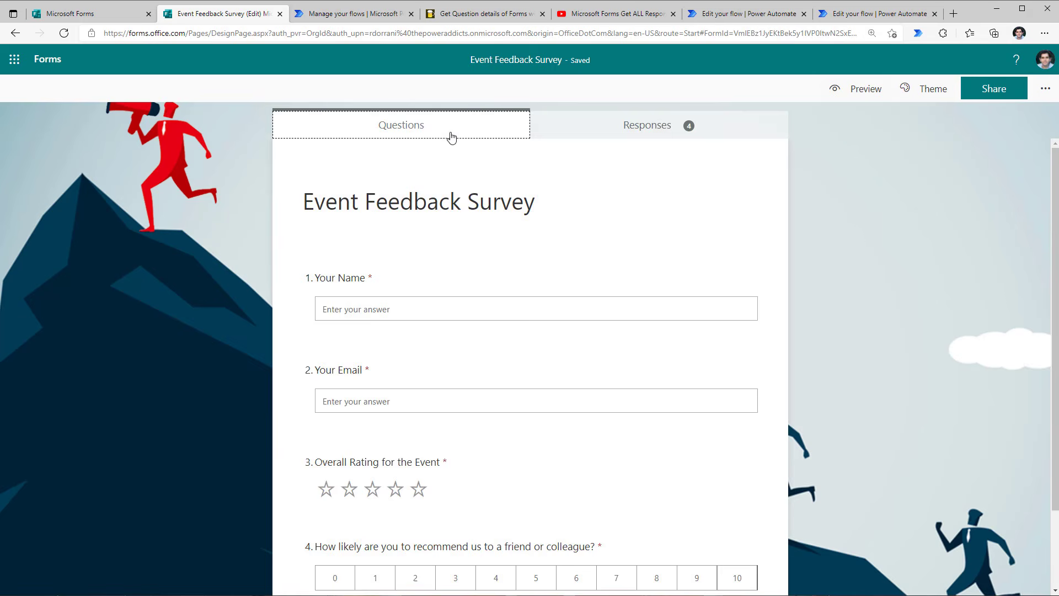
click(615, 137)
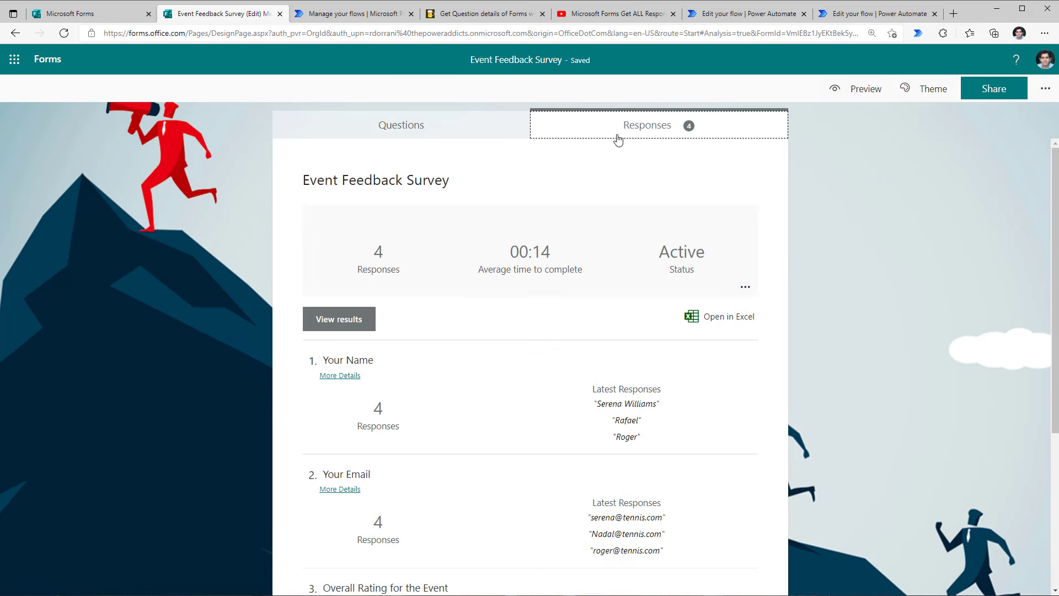
scroll(618, 139, down, 1)
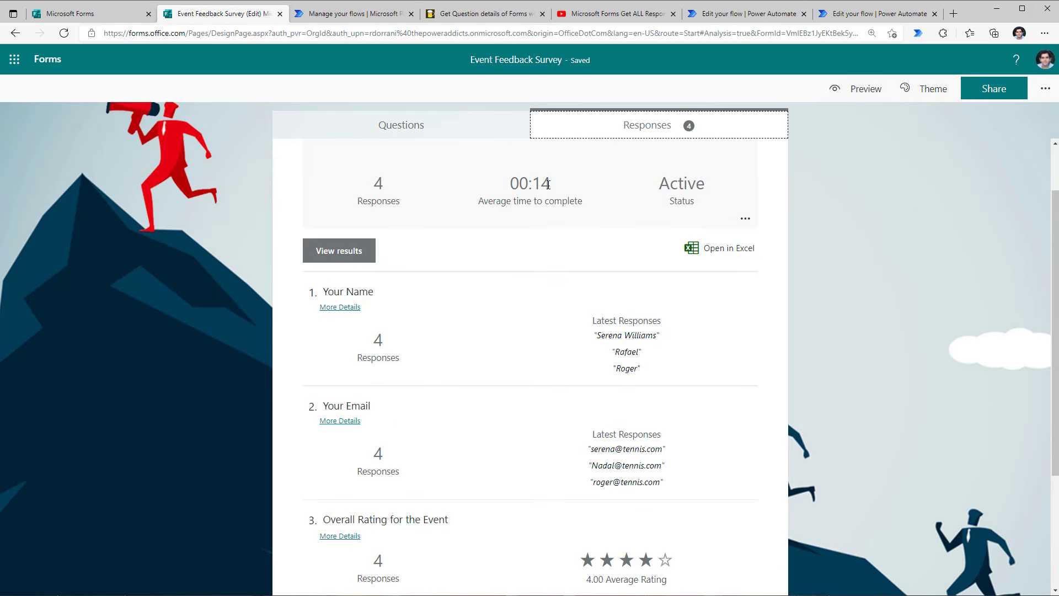
scroll(570, 193, up, 1)
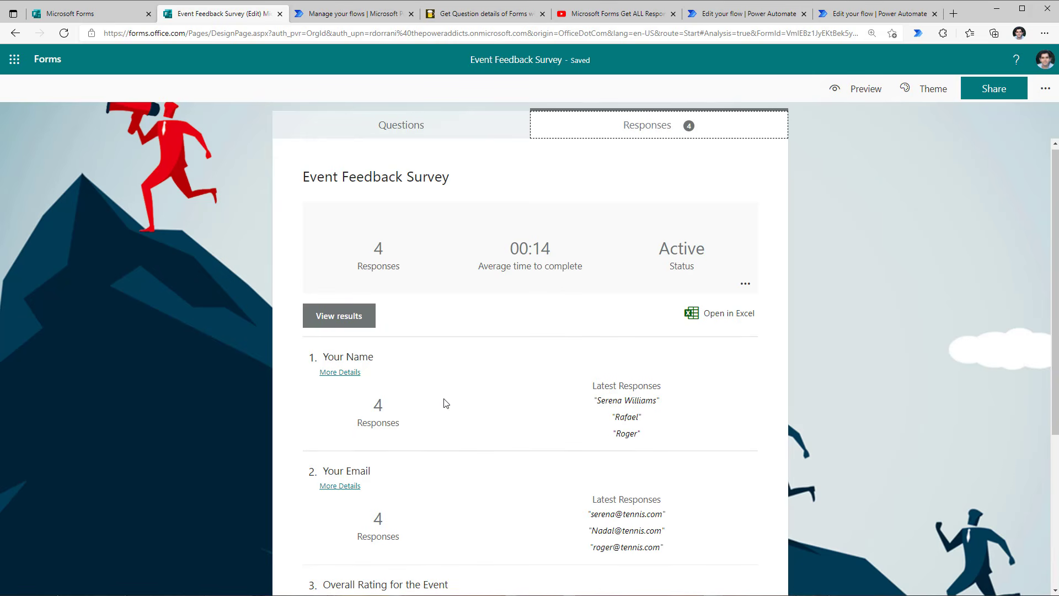
scroll(496, 364, down, 2)
scroll(544, 336, up, 1)
scroll(544, 337, down, 2)
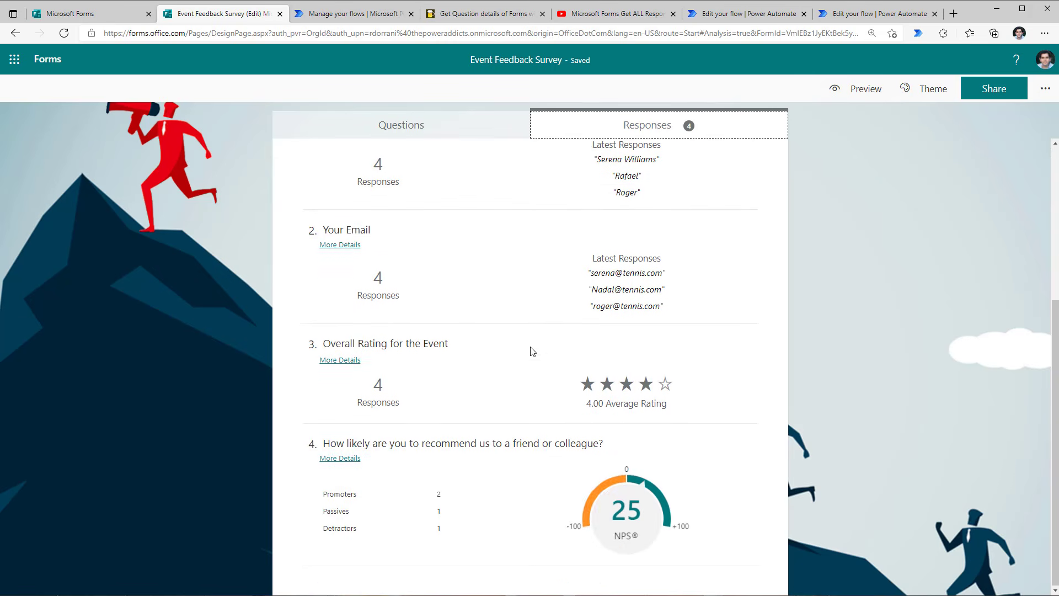
scroll(556, 415, up, 5)
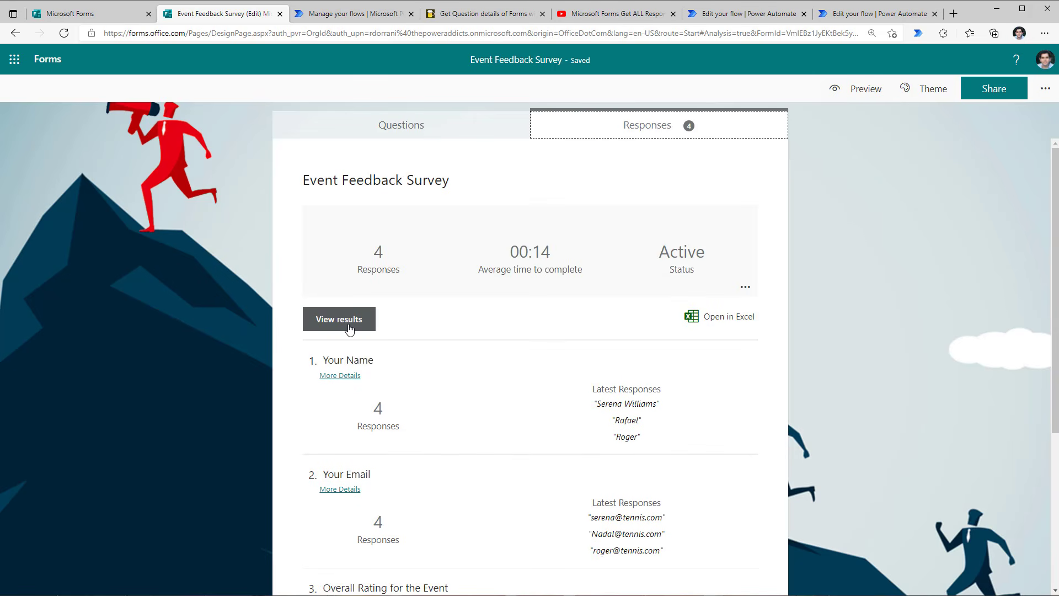
Step: View the individual results of the first respondent and move on to the next respondent
click(348, 329)
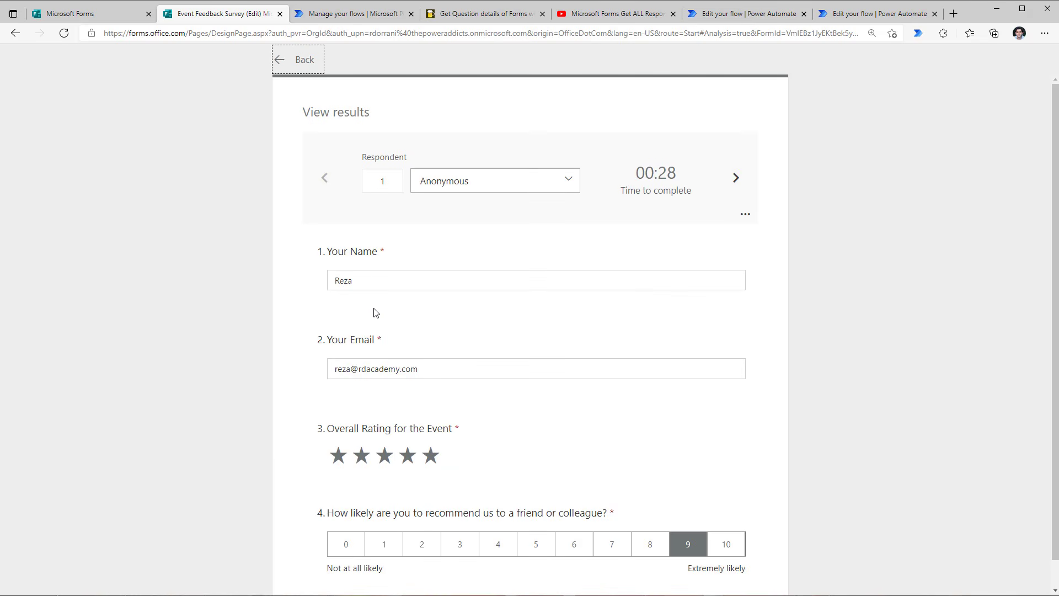
scroll(437, 304, down, 1)
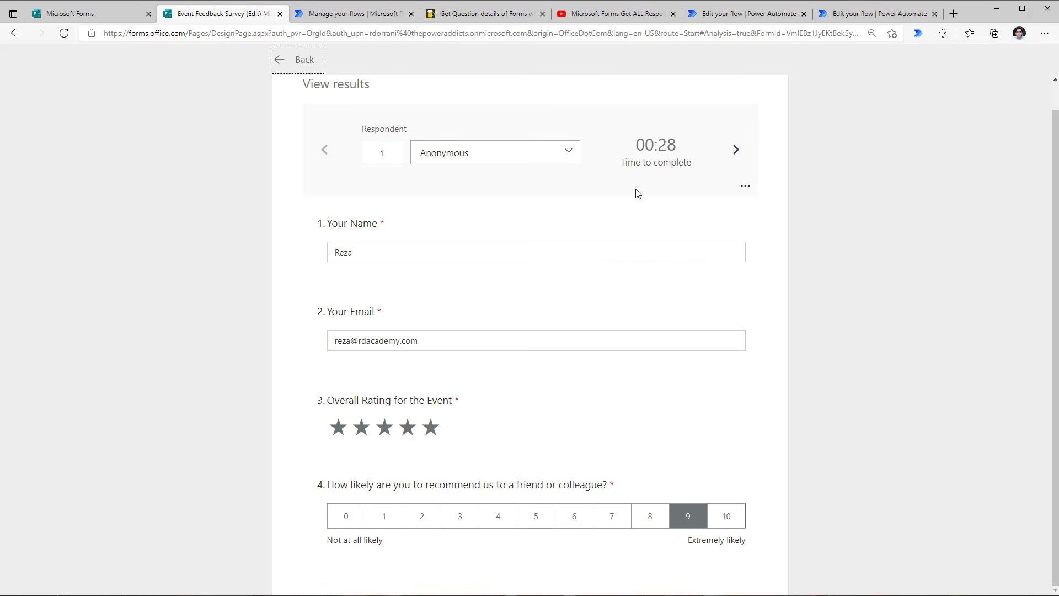
click(736, 150)
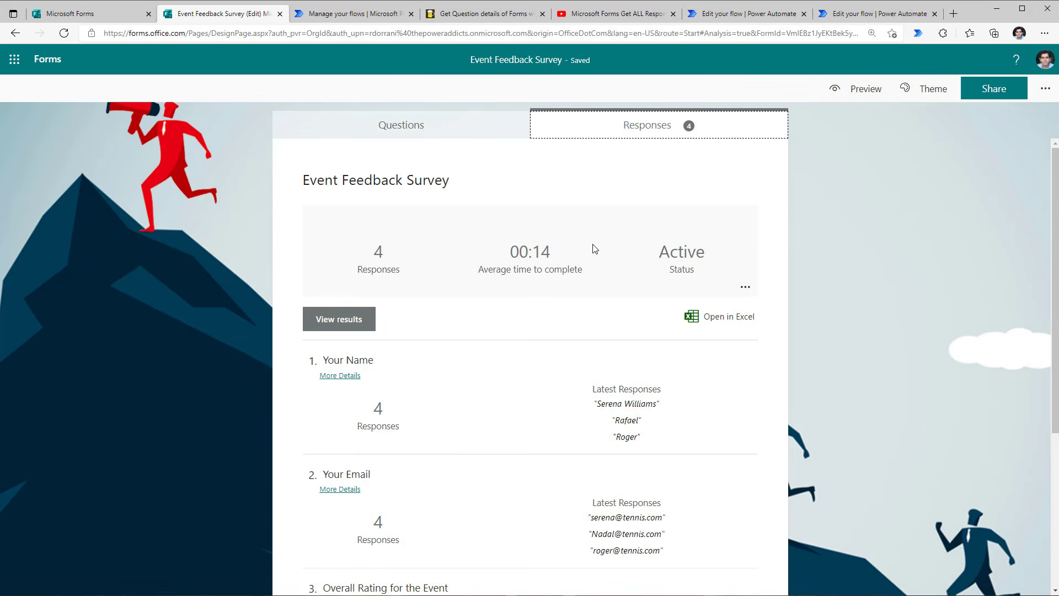
Step: Switch to Power Automate and create an automated cloud flow named Event Feedback with the Microsoft Forms trigger "When a new response is submitted"
click(316, 16)
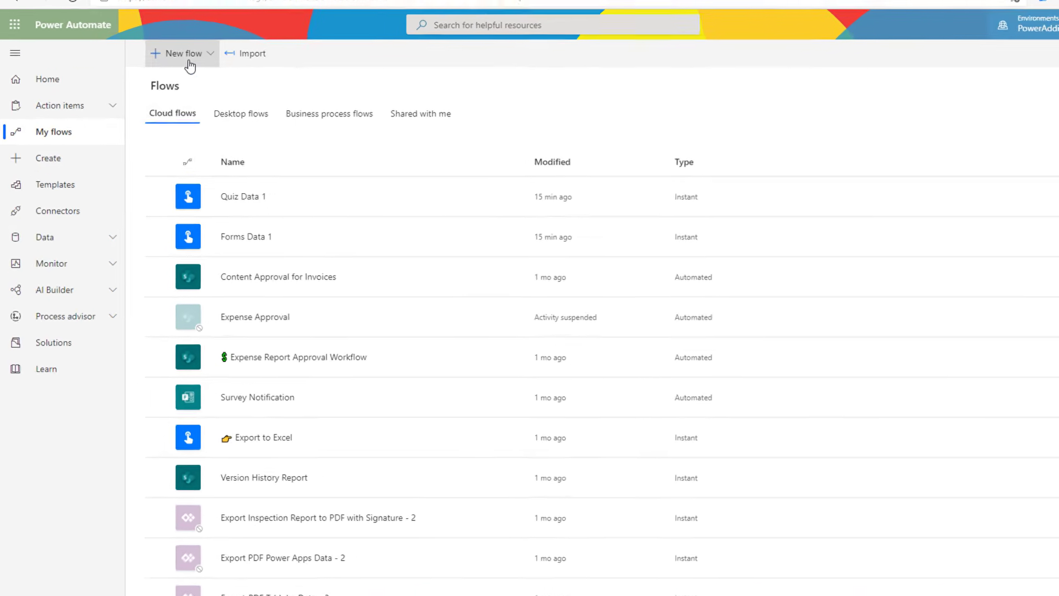
click(164, 84)
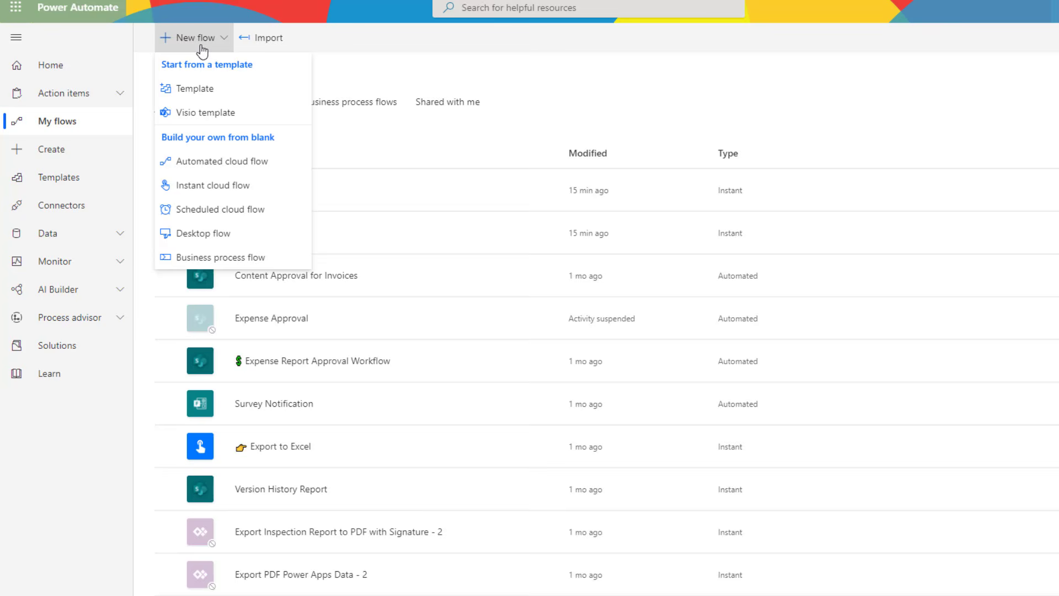
click(216, 161)
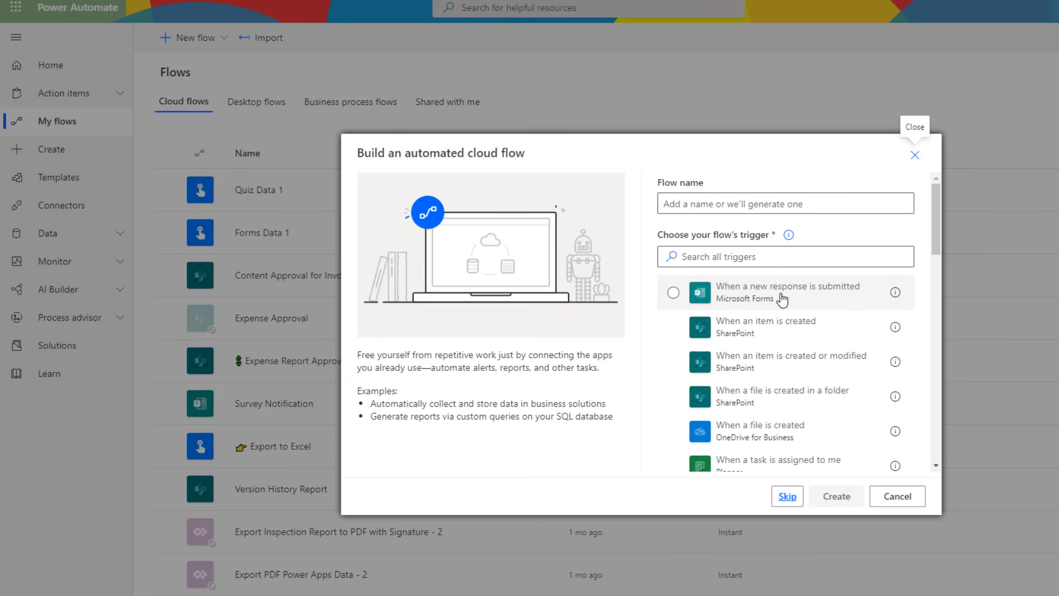
click(784, 299)
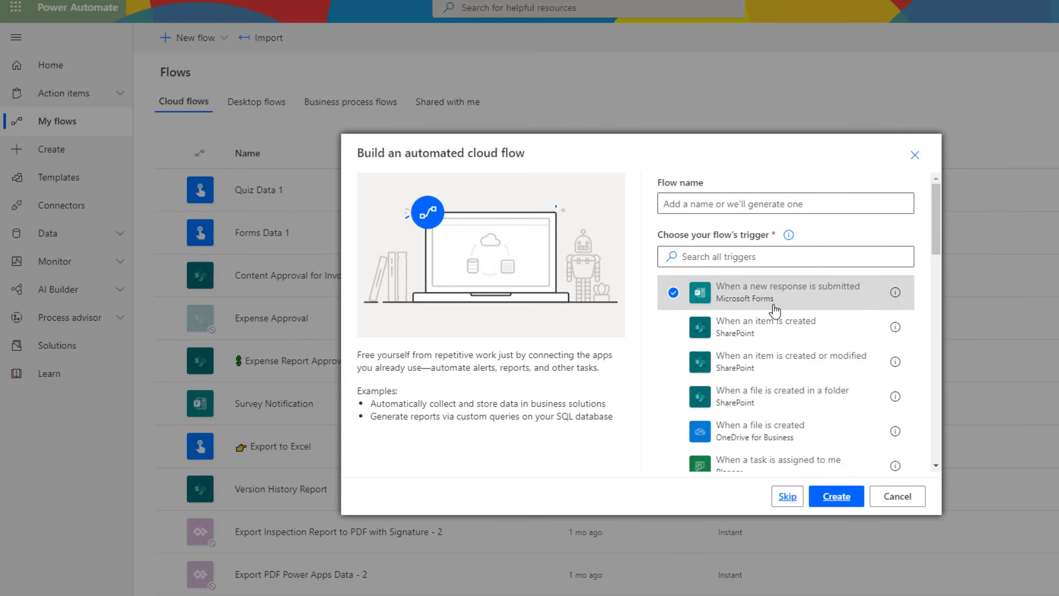
click(767, 203)
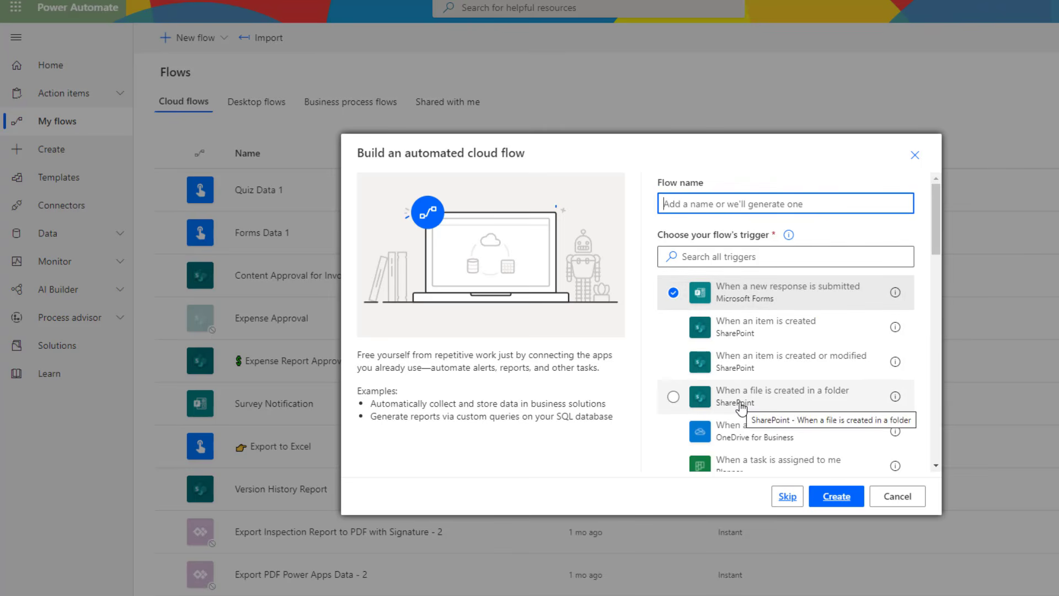
text(Event Feedback)
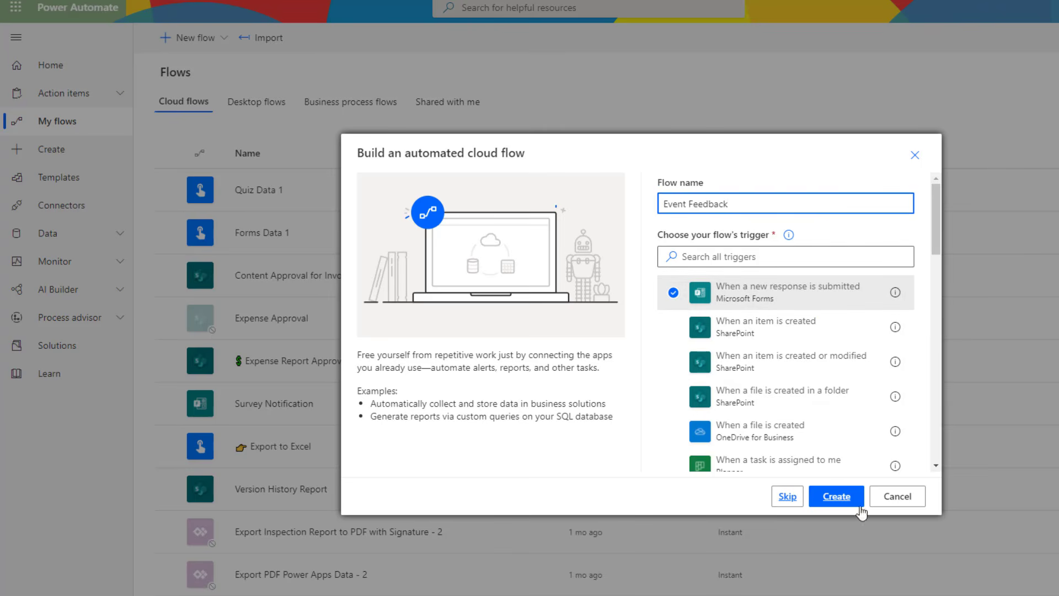
click(836, 496)
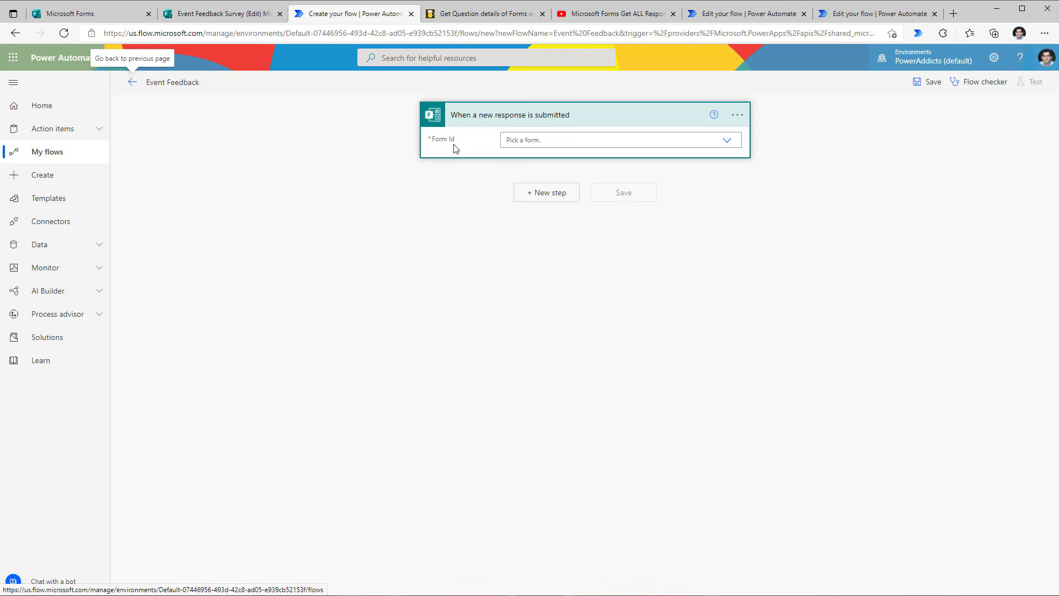
Step: Select Event Feedback Survey as the trigger's form, and add the Microsoft Forms action "Get response details"
click(686, 109)
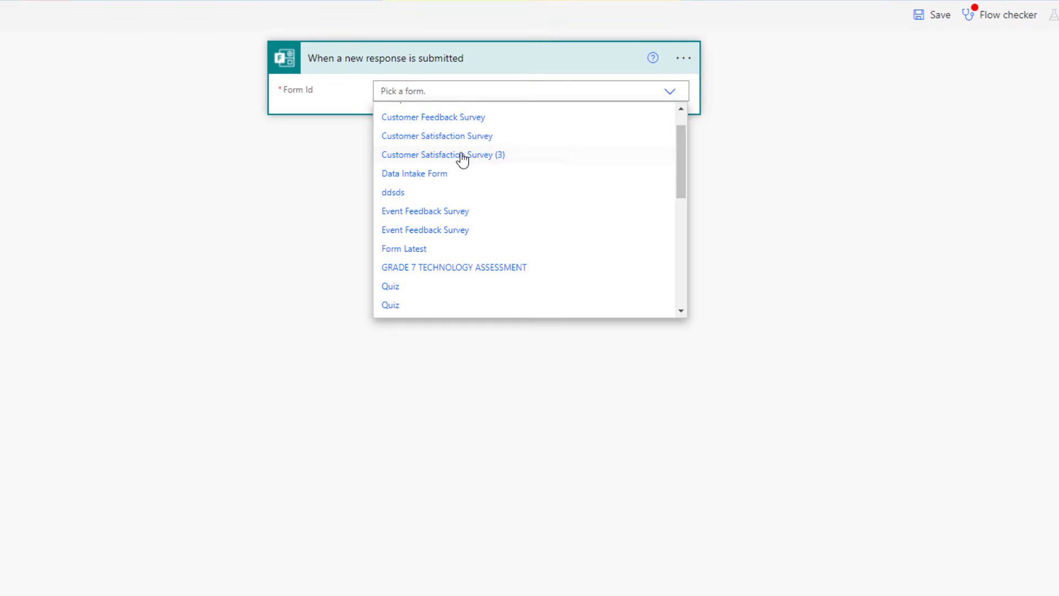
click(453, 218)
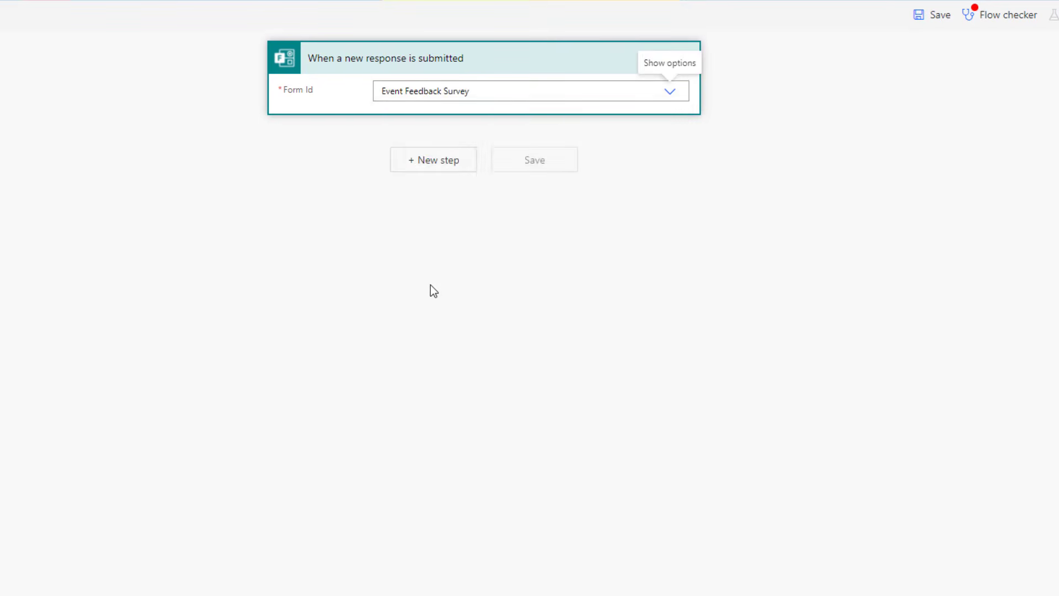
click(428, 165)
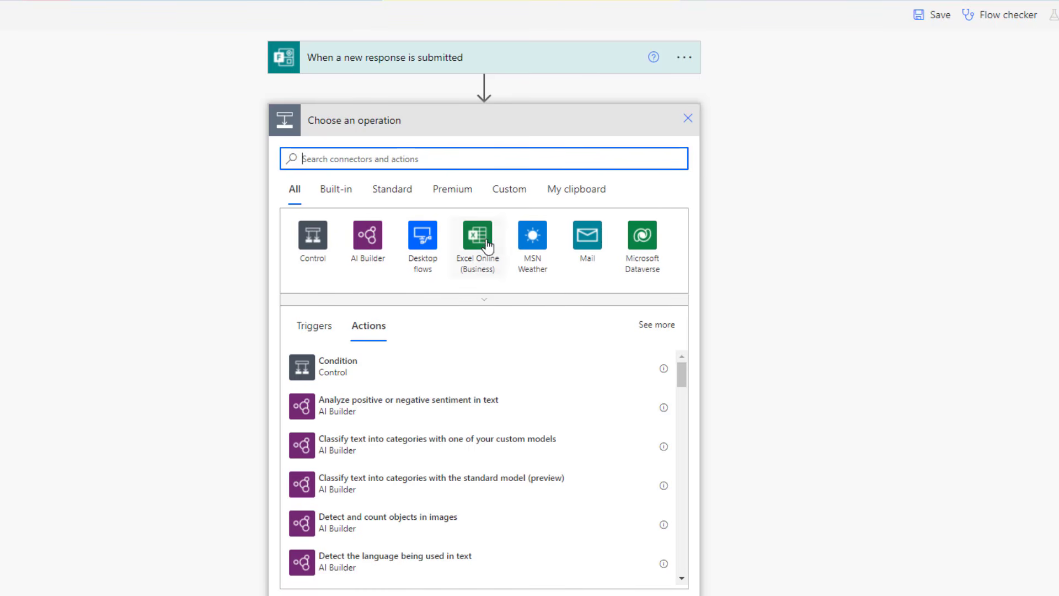
text(microsoft forms)
click(312, 240)
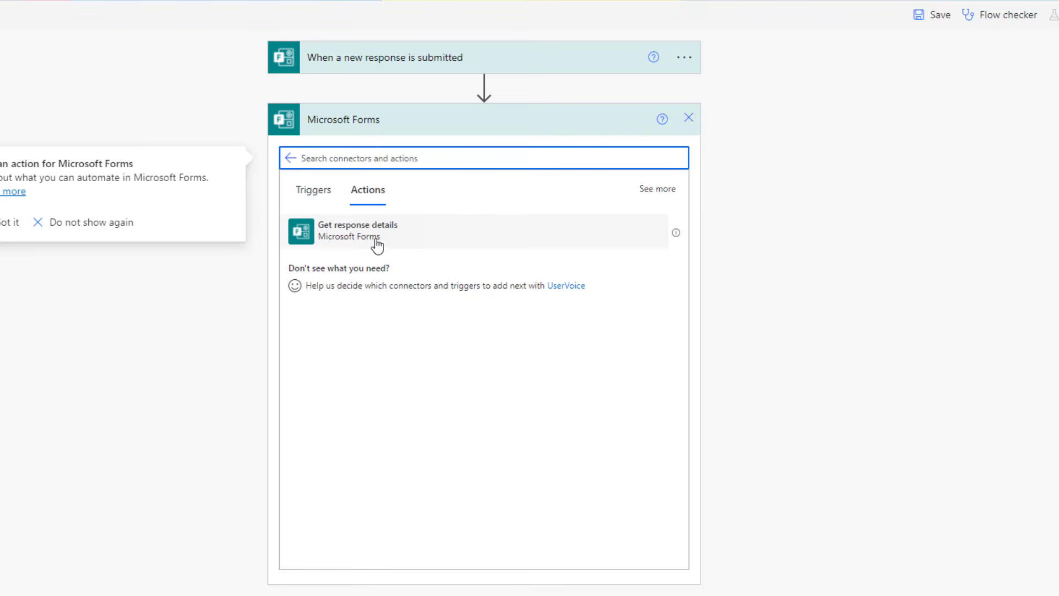
click(378, 243)
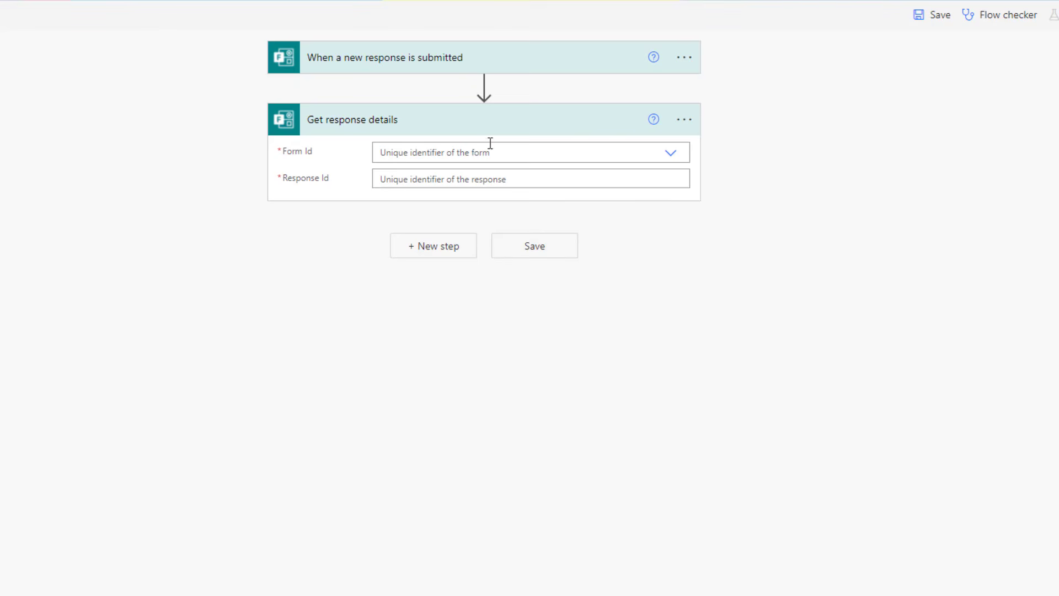
Step: Set the Get response details action to the Event Feedback Survey form and the trigger's Response Id
click(539, 157)
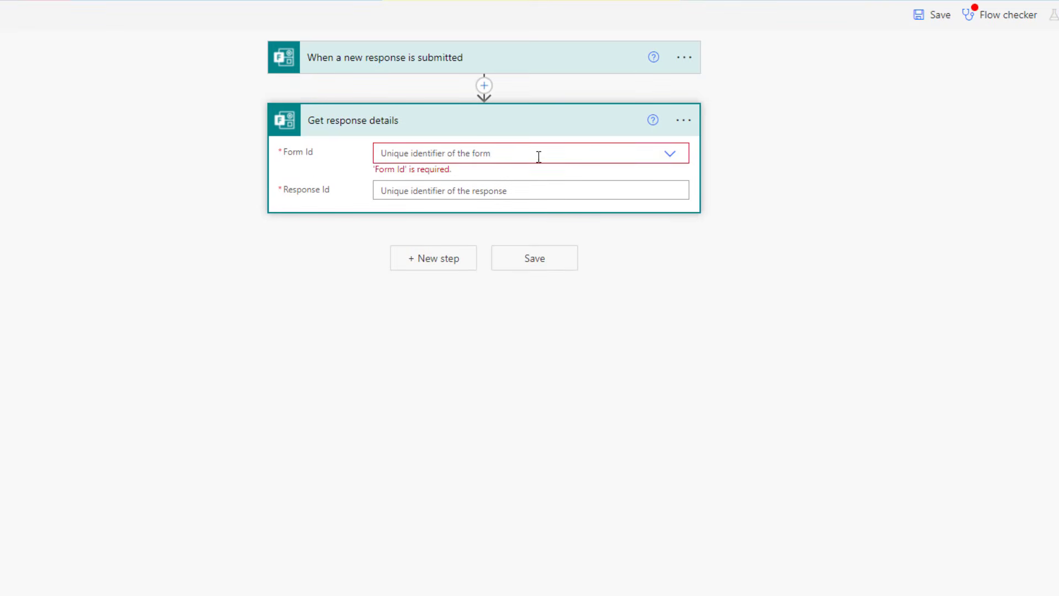
click(670, 156)
click(444, 324)
click(420, 181)
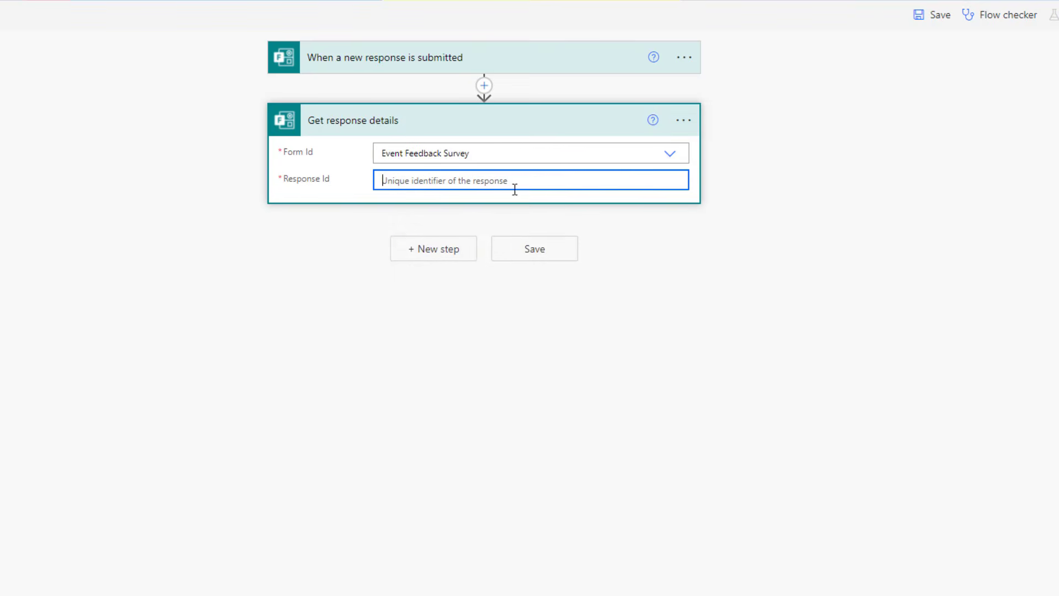
click(821, 312)
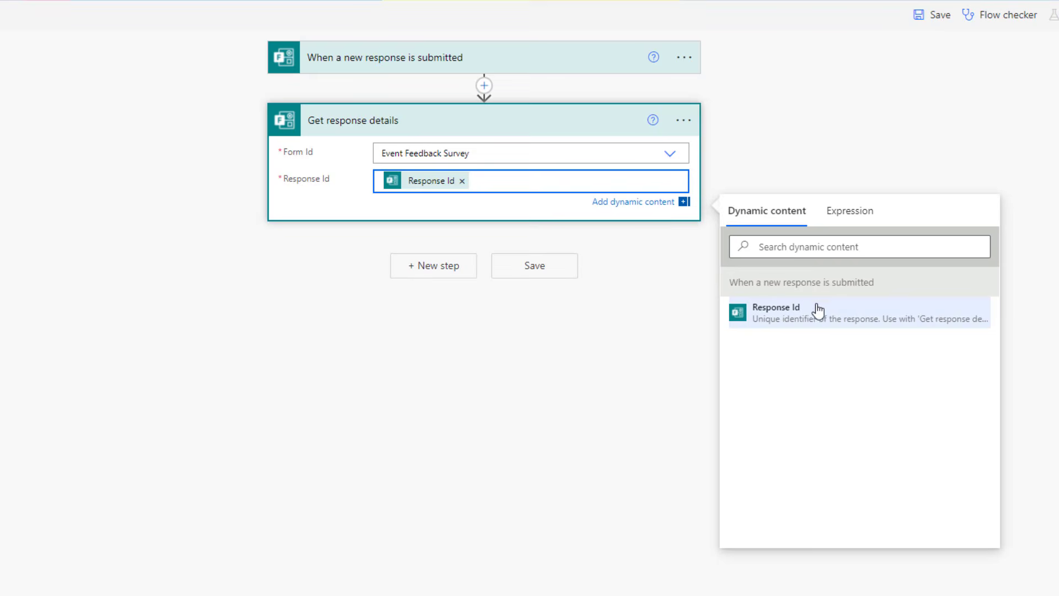
Step: Add a Compose action after Get response details and look through the dynamic content available for its inputs
click(434, 265)
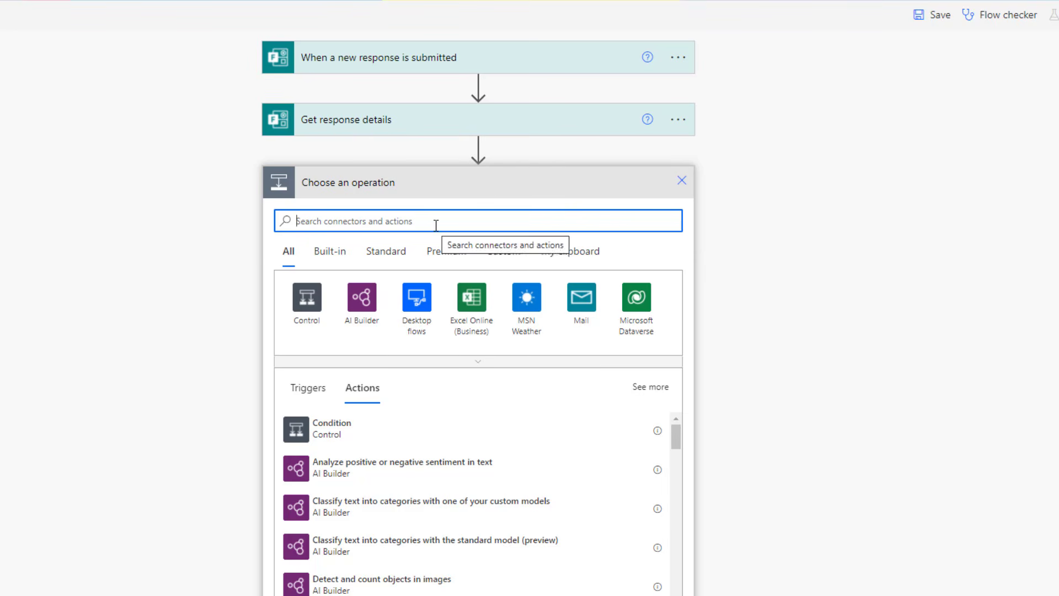
text(compose)
click(331, 428)
click(417, 220)
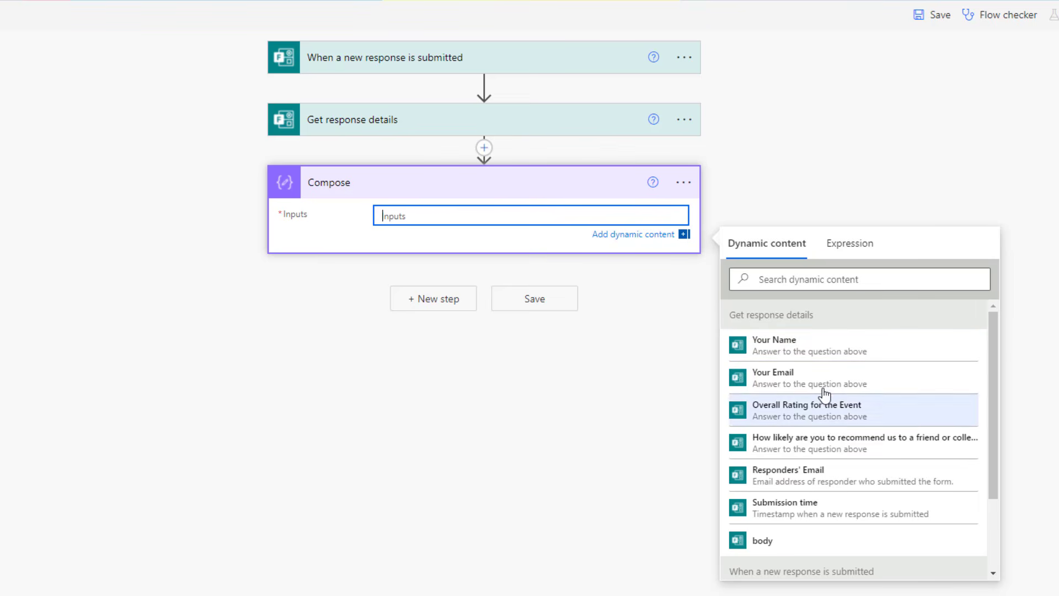
scroll(823, 418, down, 1)
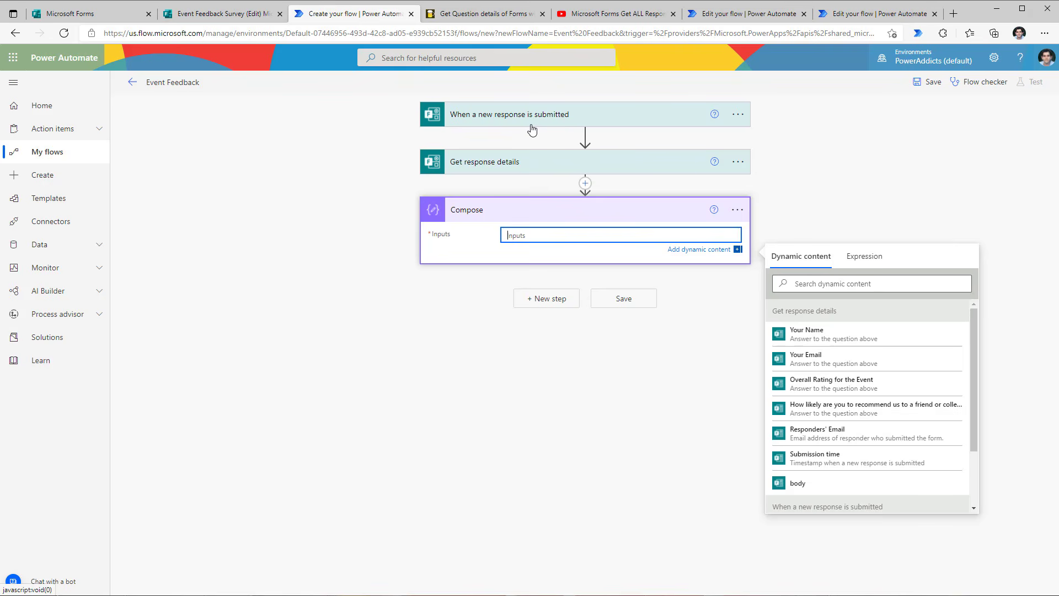
Step: Switch to the blog article on getting Forms question details and read its section on the API URLs for group-owned and user-owned forms
key(ctrl+Tab)
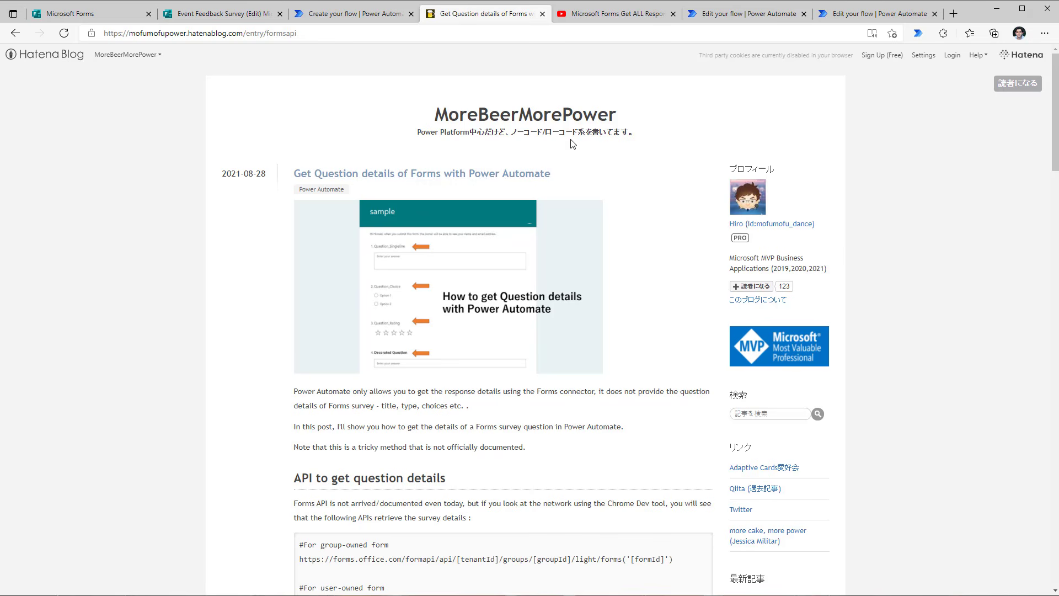
scroll(352, 271, down, 5)
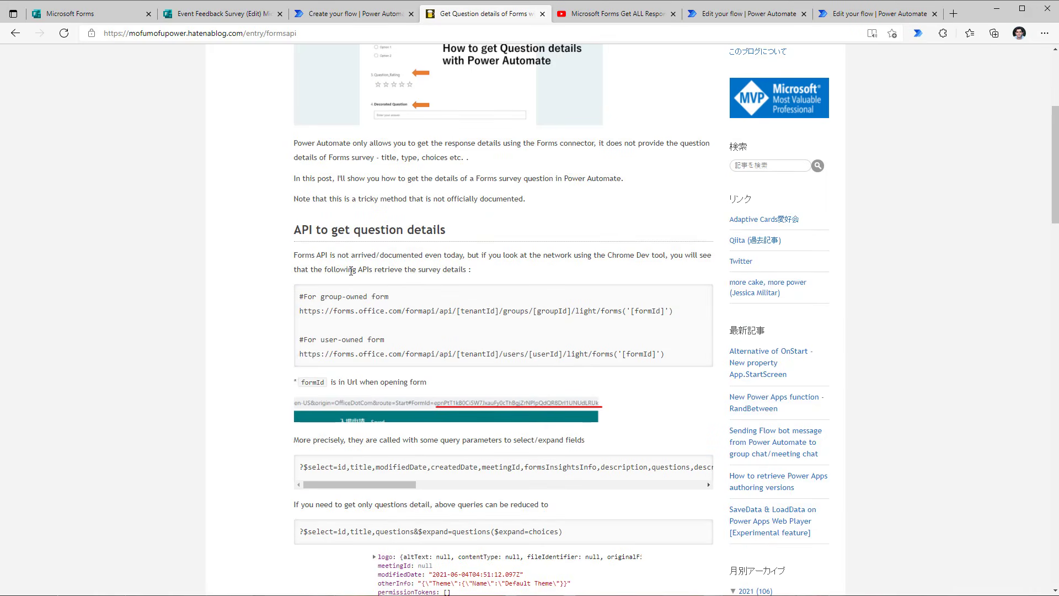
scroll(410, 285, down, 2)
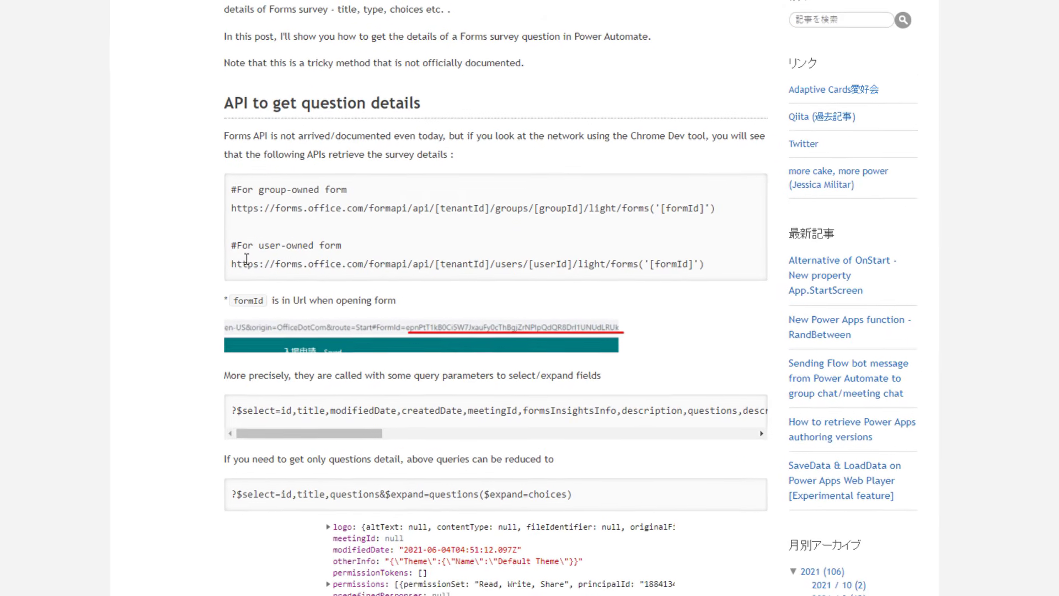
Step: Examine the article's user-owned form URL and its section on calling the API with "Send an HTTP request to SharePoint"
drag(229, 264, 748, 272)
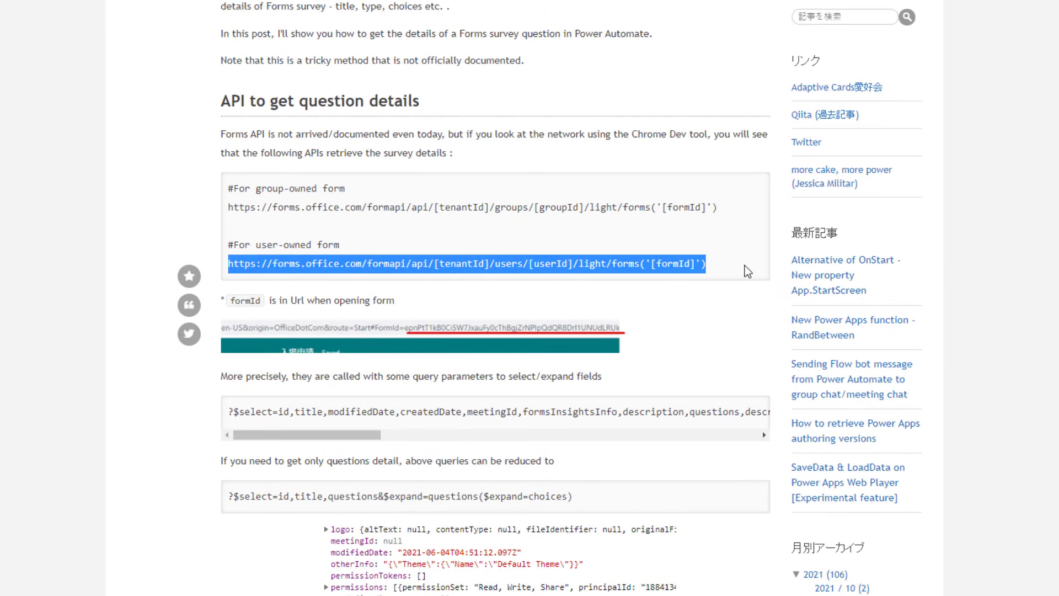
drag(229, 207, 713, 212)
triple_click(572, 269)
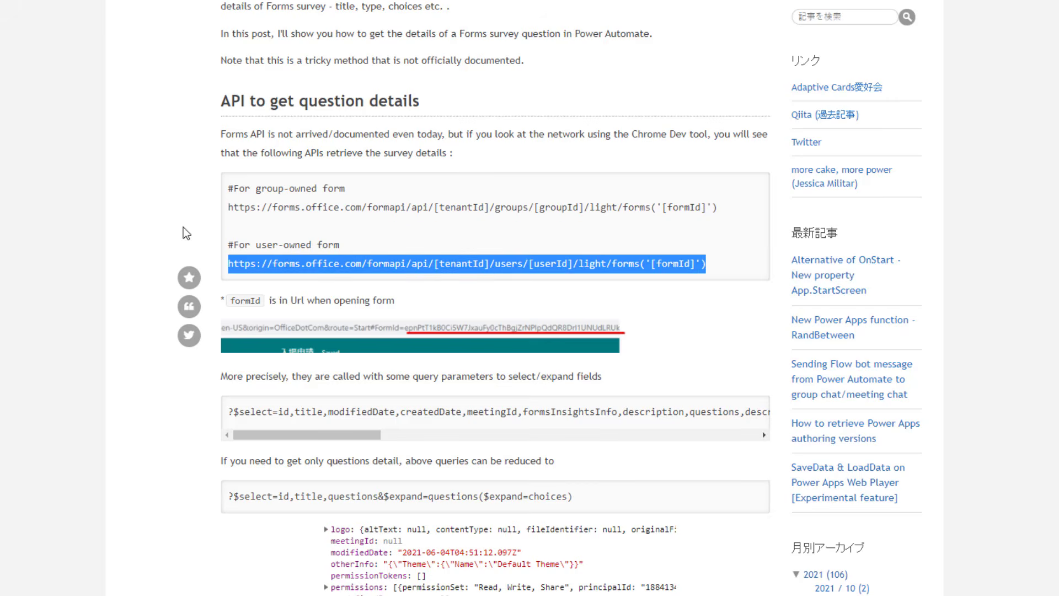
click(322, 252)
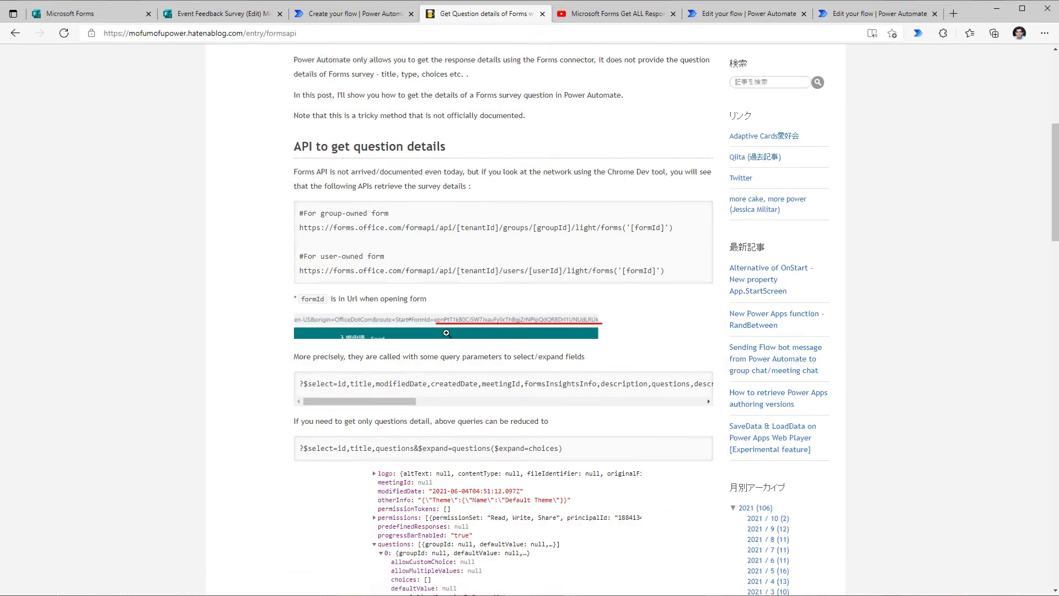
scroll(446, 333, up, 2)
scroll(446, 333, down, 5)
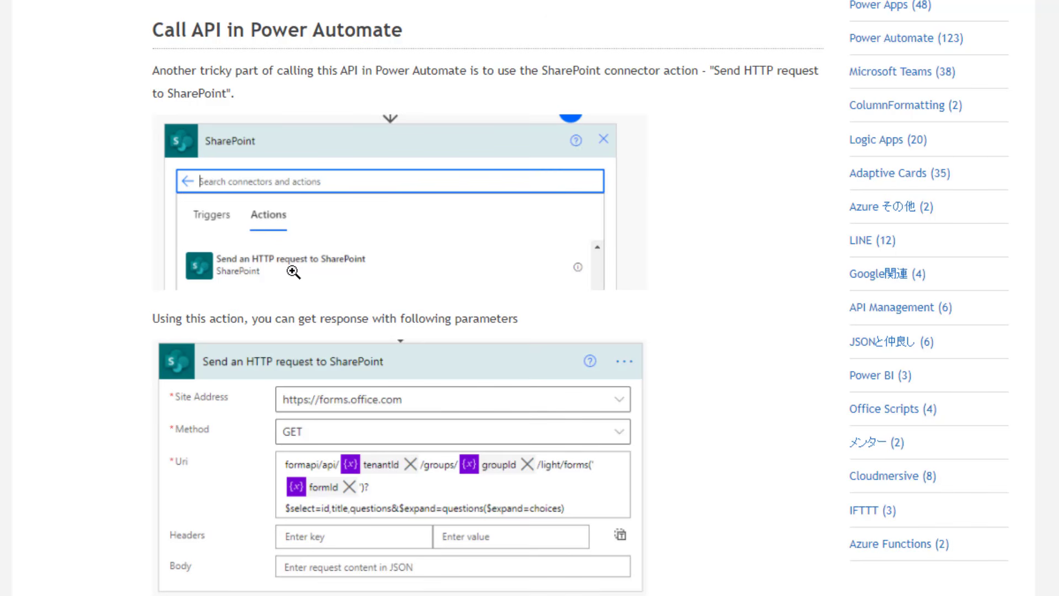
scroll(294, 272, down, 4)
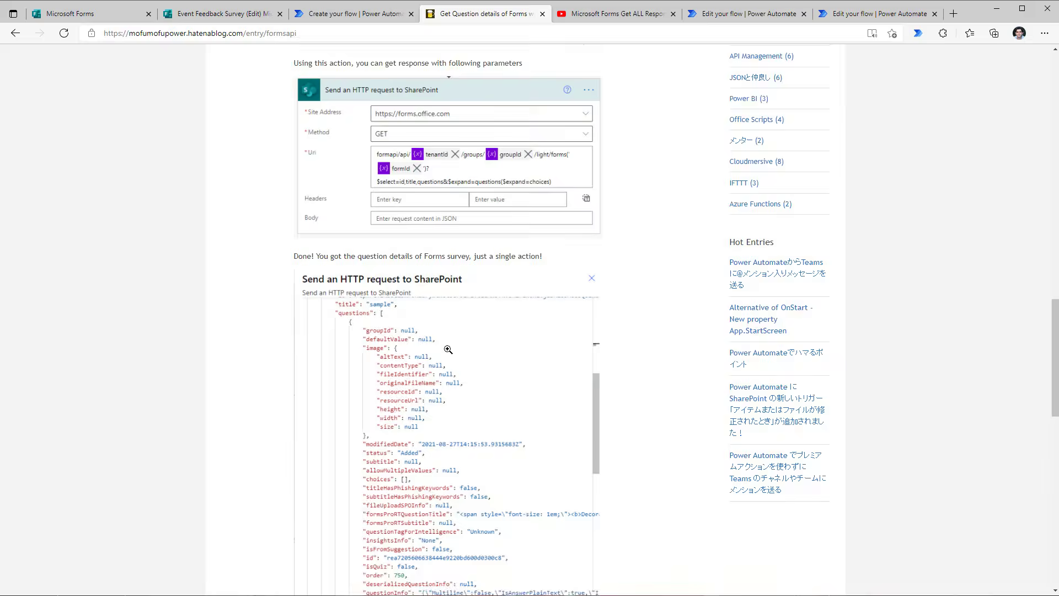
scroll(406, 463, up, 10)
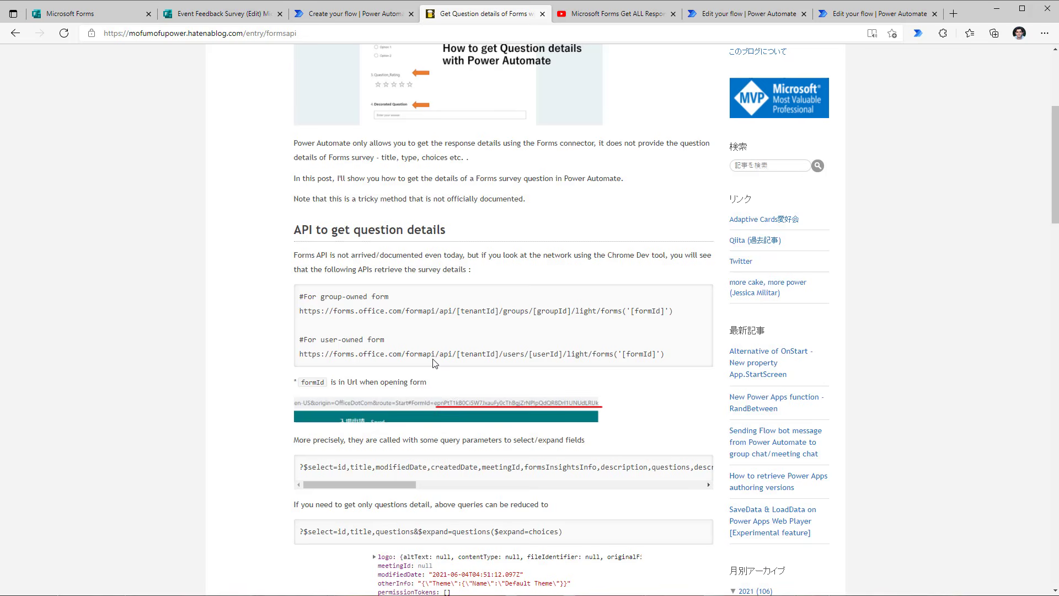
Step: Switch to the new Power Automate flow, choose the "Manually trigger a flow" trigger and add the "Send an HTTP request to SharePoint" action
click(348, 13)
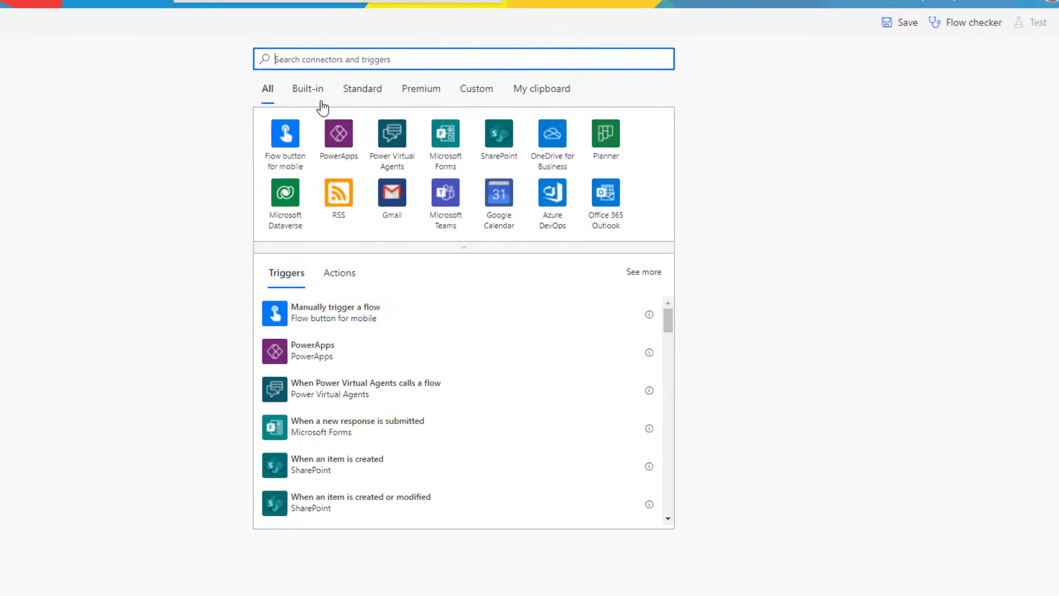
click(326, 321)
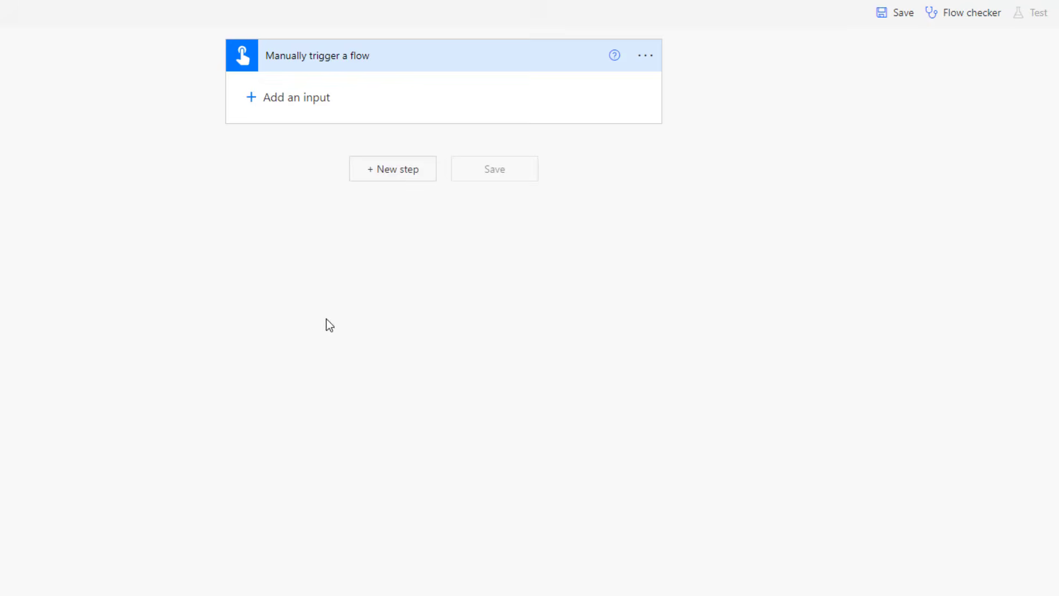
click(389, 169)
text(send an http)
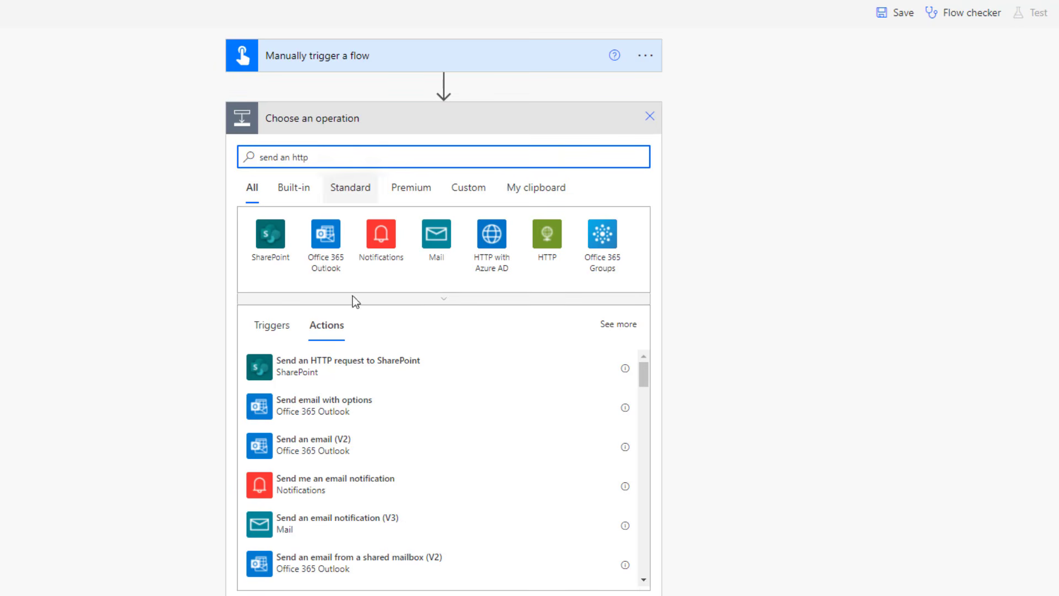
click(327, 373)
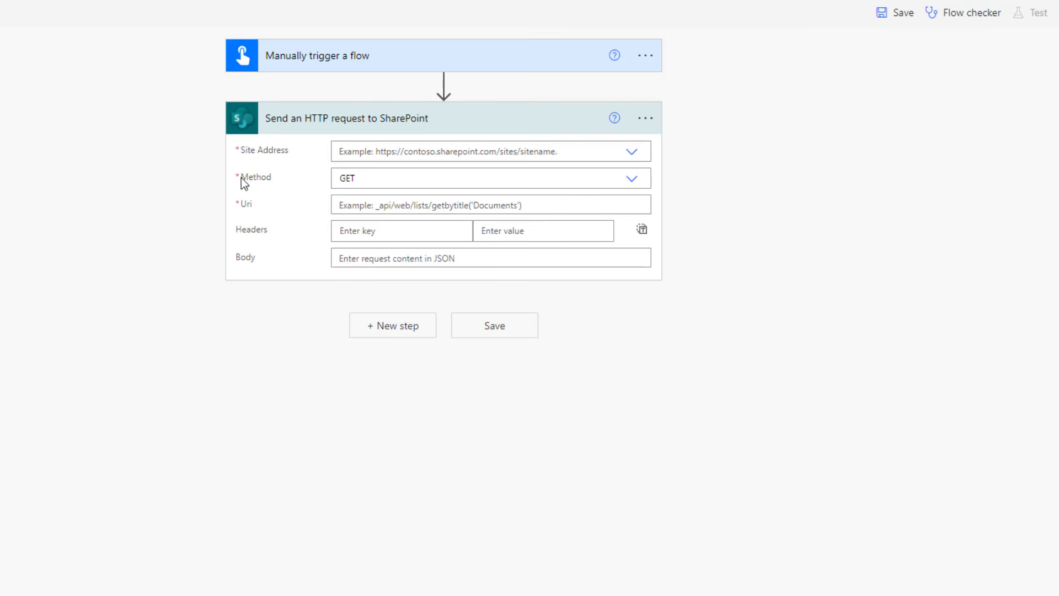
click(631, 159)
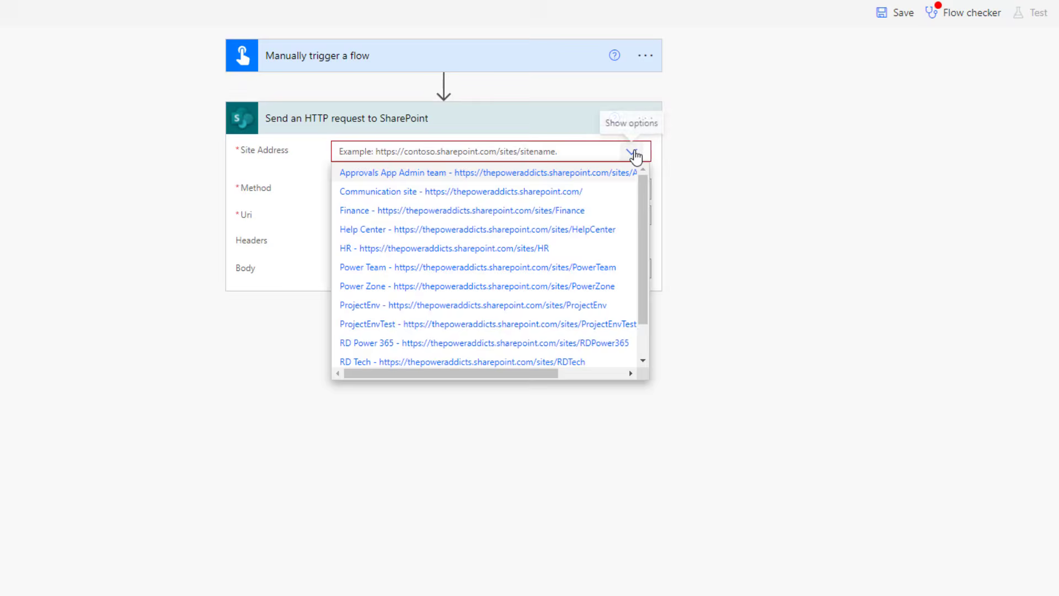
scroll(421, 333, down, 2)
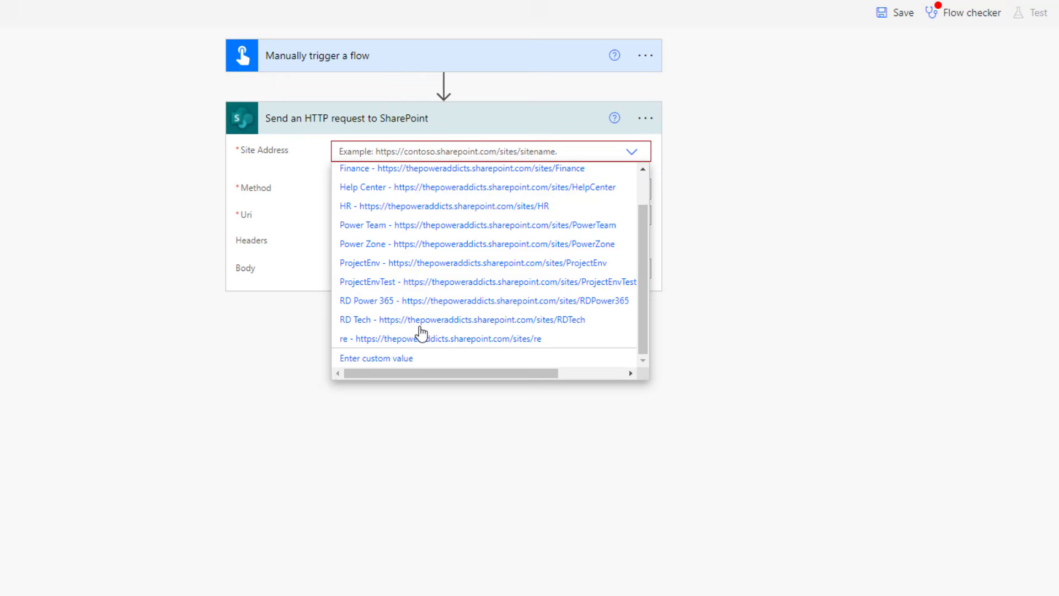
click(407, 367)
text(https://forms.office.com/)
click(366, 165)
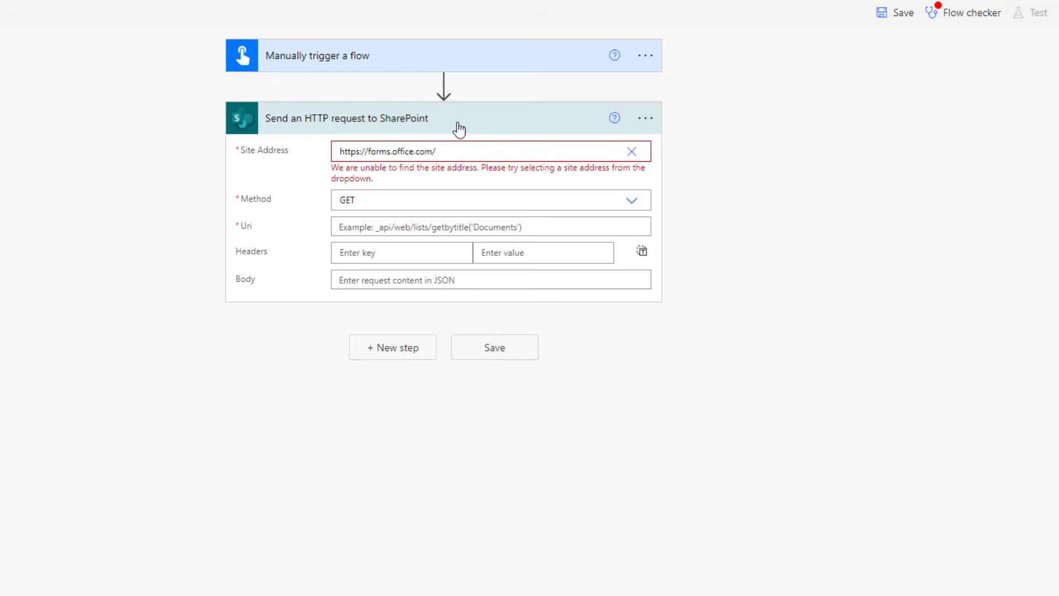
click(458, 126)
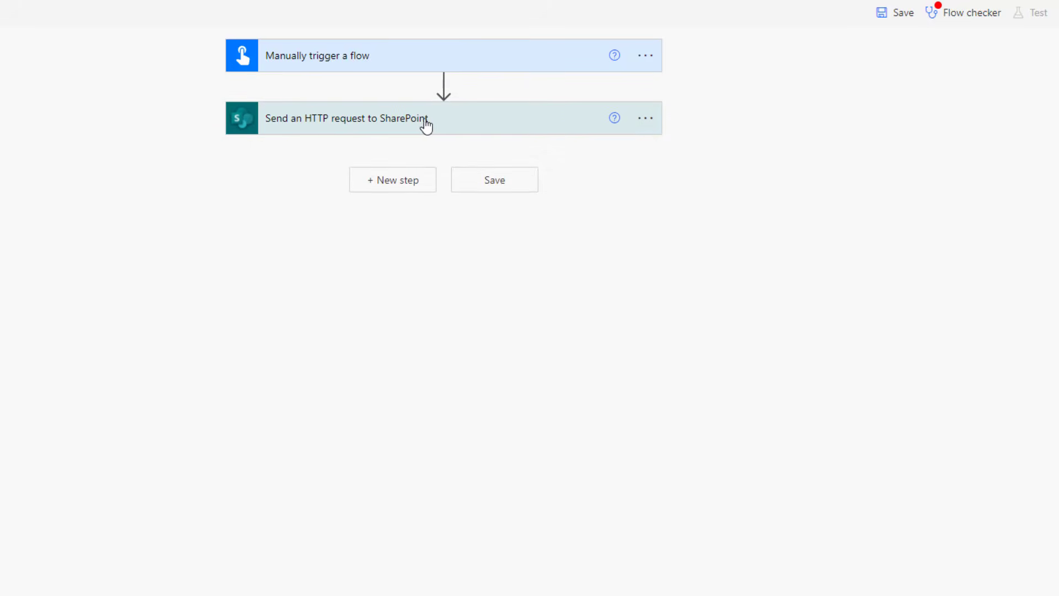
click(359, 131)
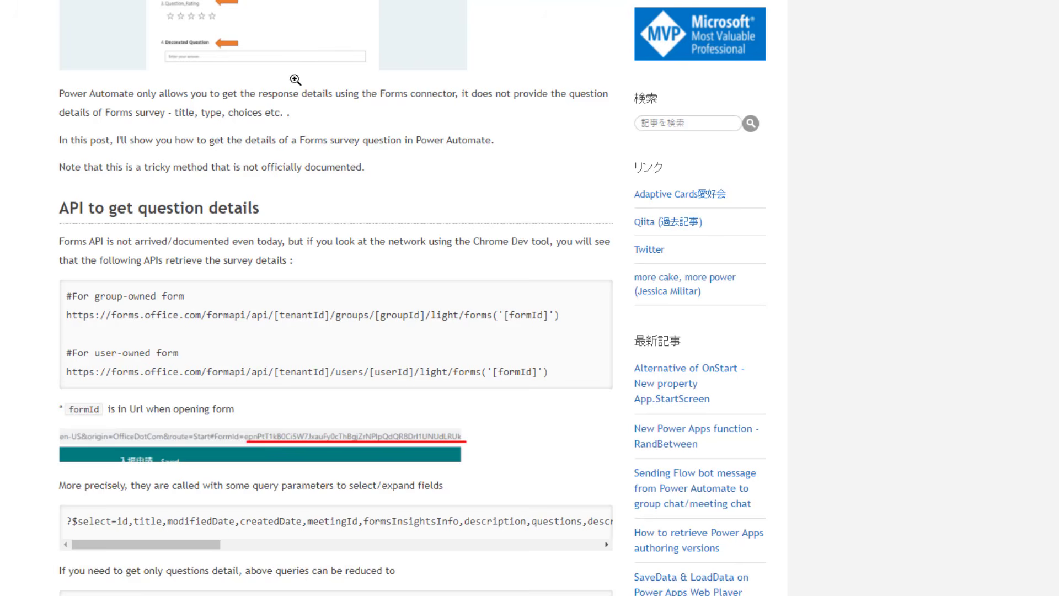
Step: Set the Uri to the article's path /formapi/api/[tenantId]/users/[userId]/light/forms('[formId]'), replacing [tenantId] with the tenant ID copied from the Azure overview
drag(201, 371, 577, 389)
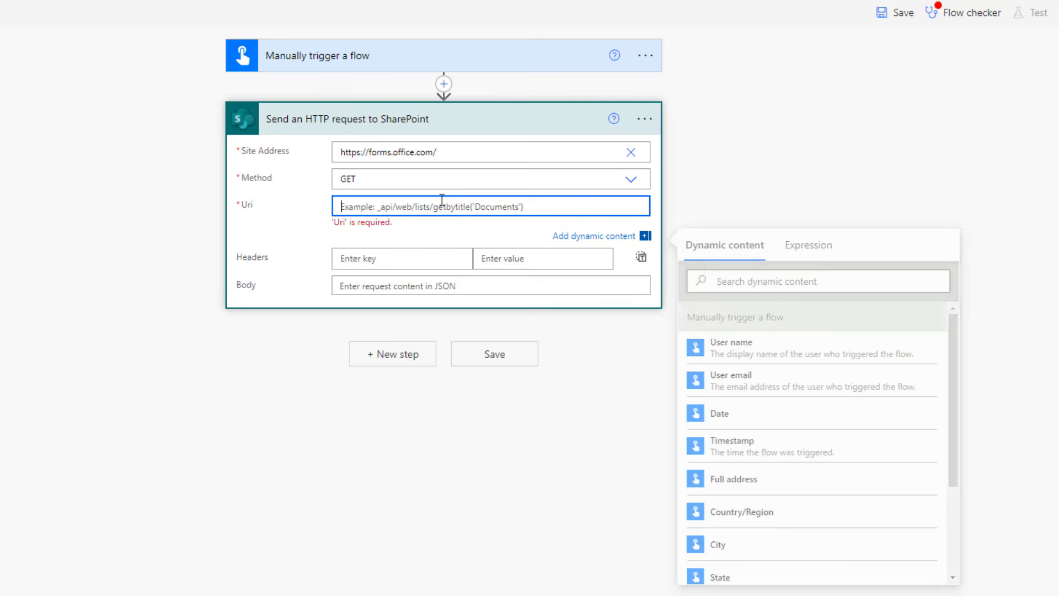
text(/formapi/api/[tenantId]/users/[userId]/light/forms('[formId]'))
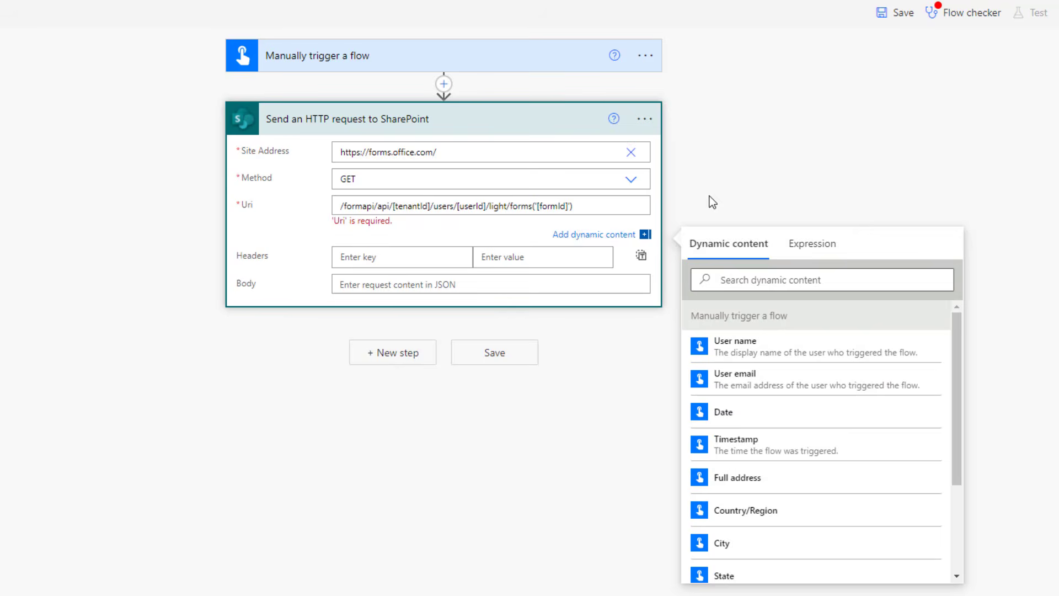
drag(393, 207, 432, 203)
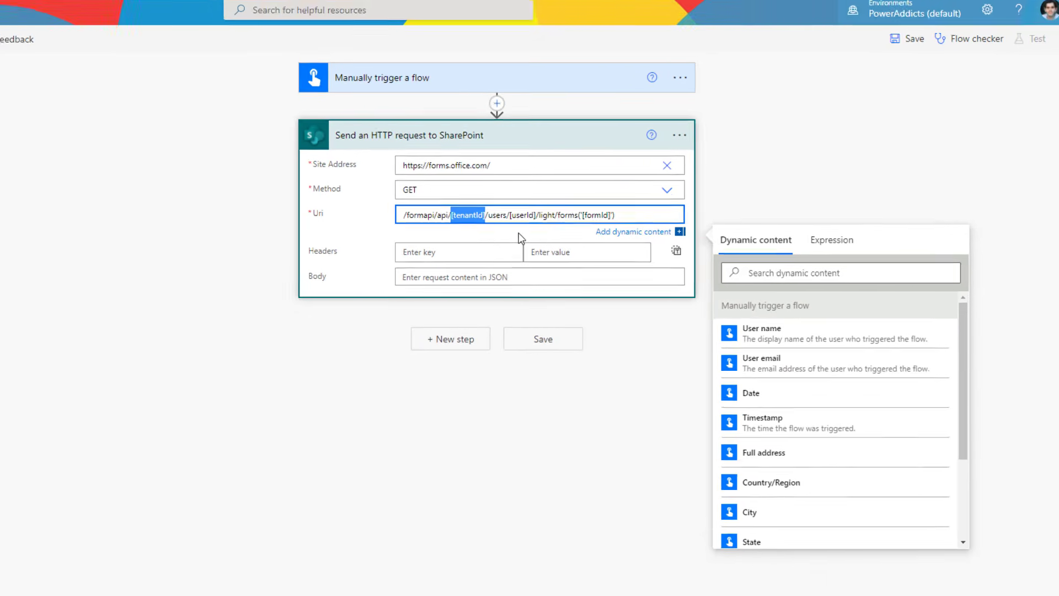
key(BackSpace)
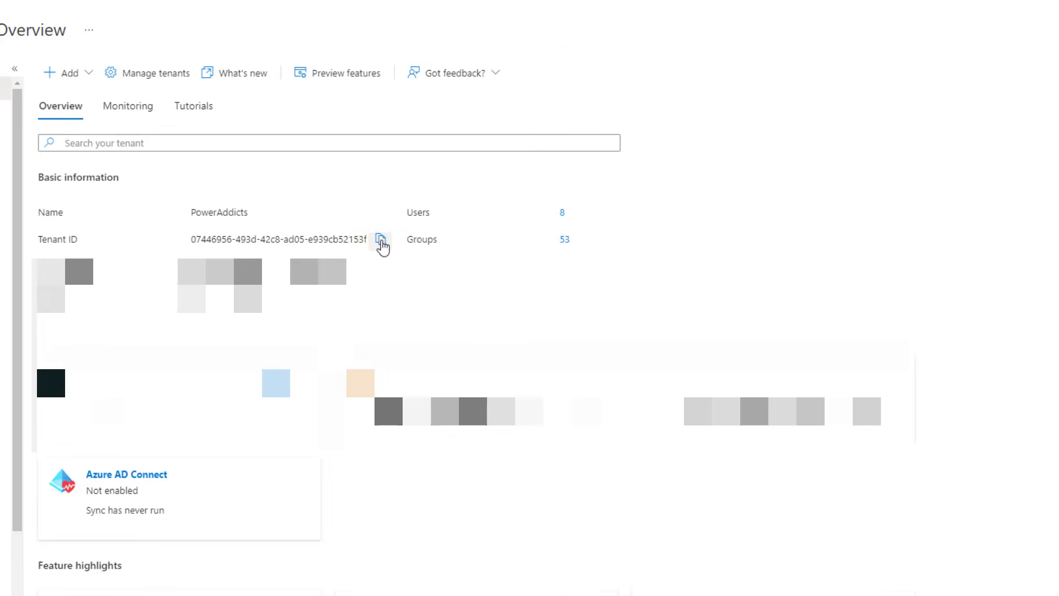
click(382, 243)
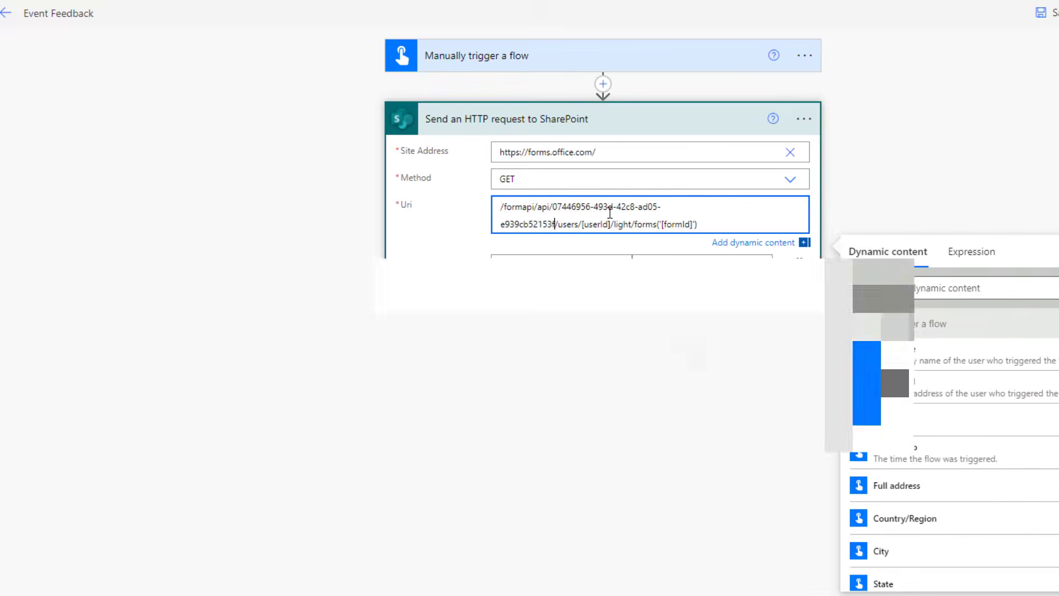
Step: Insert the Office 365 Users action "Get my profile (V2)" between the manual trigger and the HTTP request
drag(582, 224, 605, 223)
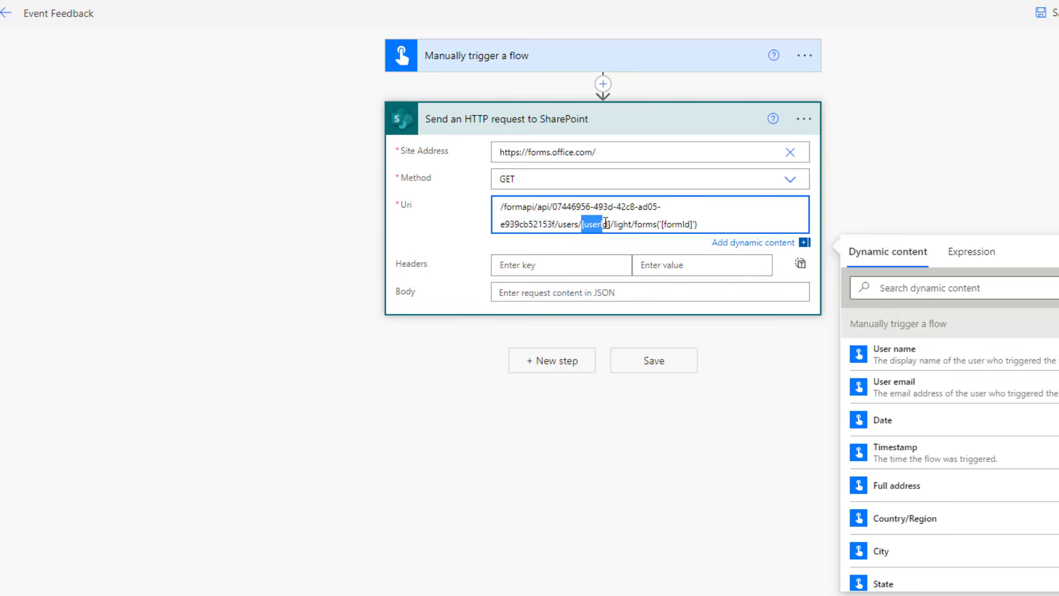
click(603, 84)
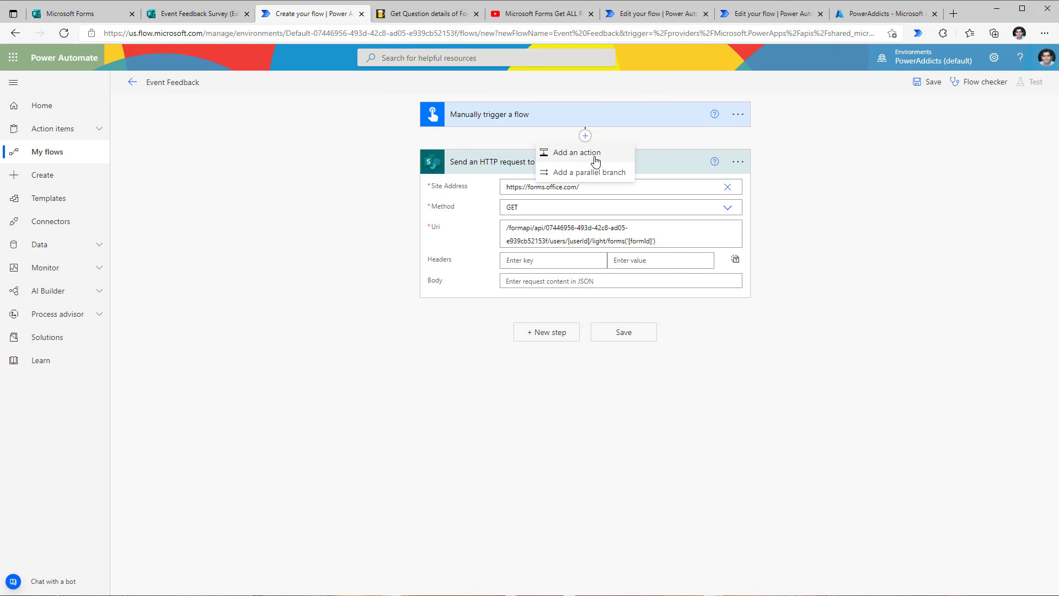
click(588, 155)
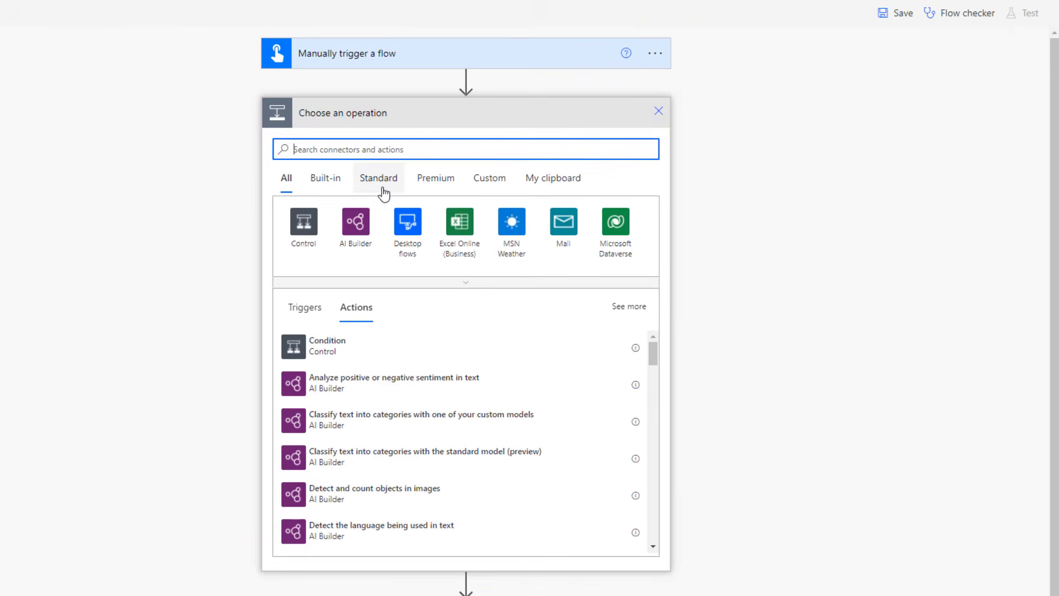
text(get my profile)
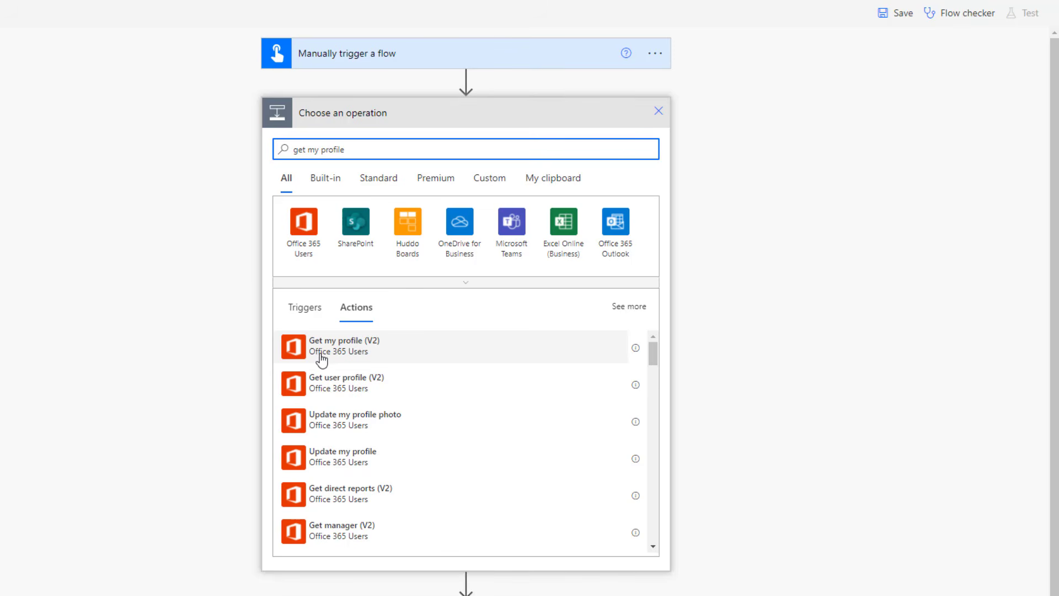
click(351, 354)
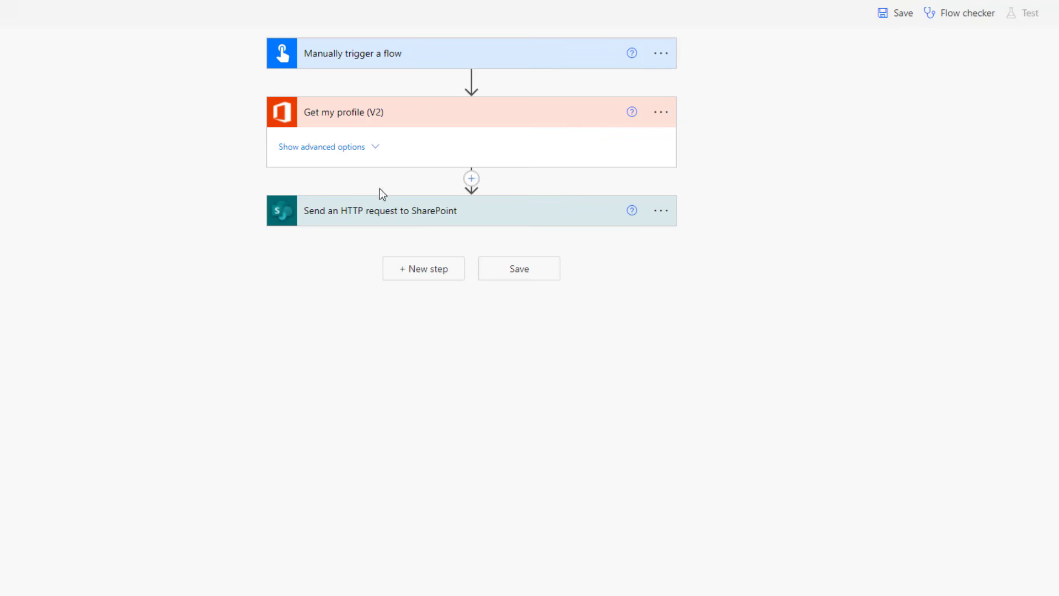
Step: Replace the [userId] placeholder in the HTTP request's Uri with the Id from Get my profile (V2)
click(389, 218)
click(459, 315)
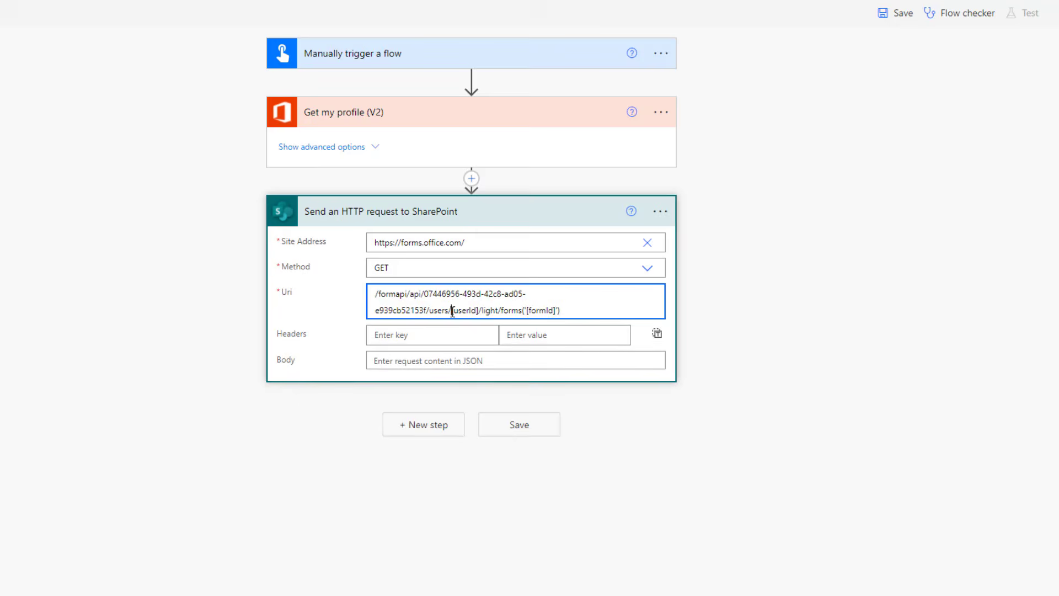
drag(451, 310, 481, 311)
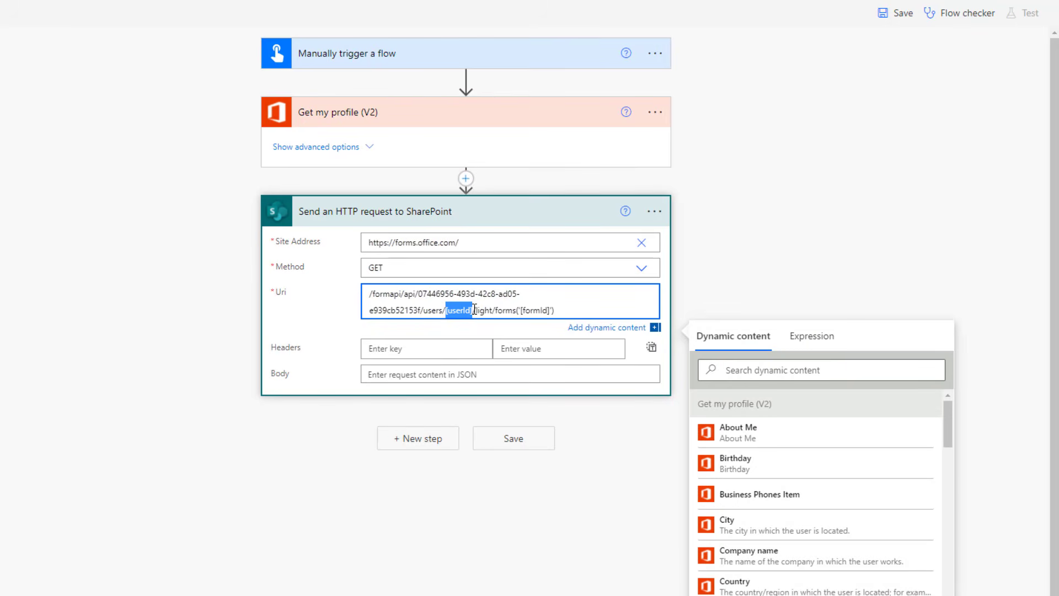
key(BackSpace)
click(773, 368)
text(id)
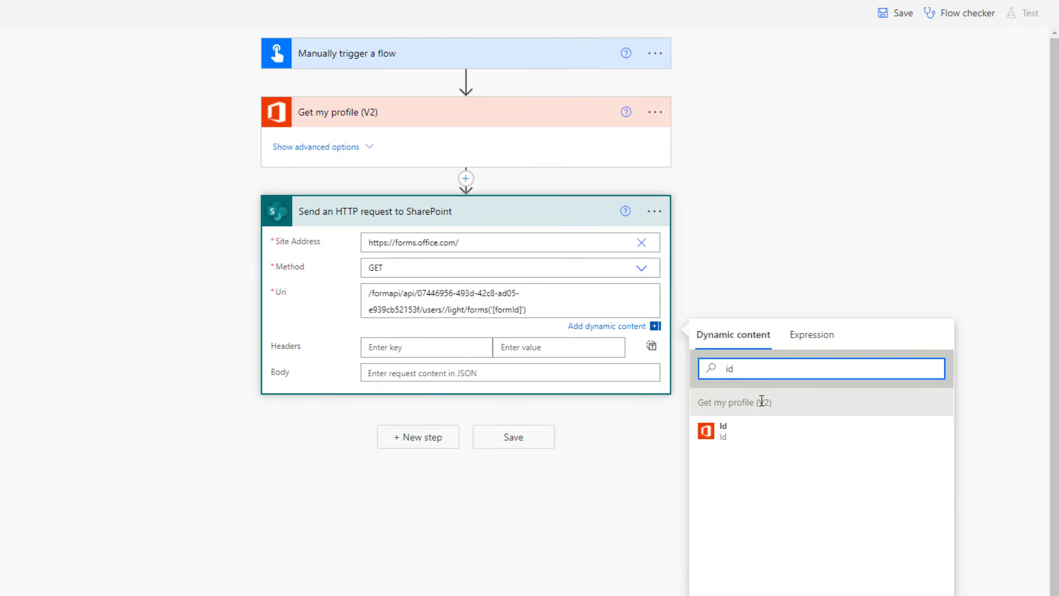
click(749, 436)
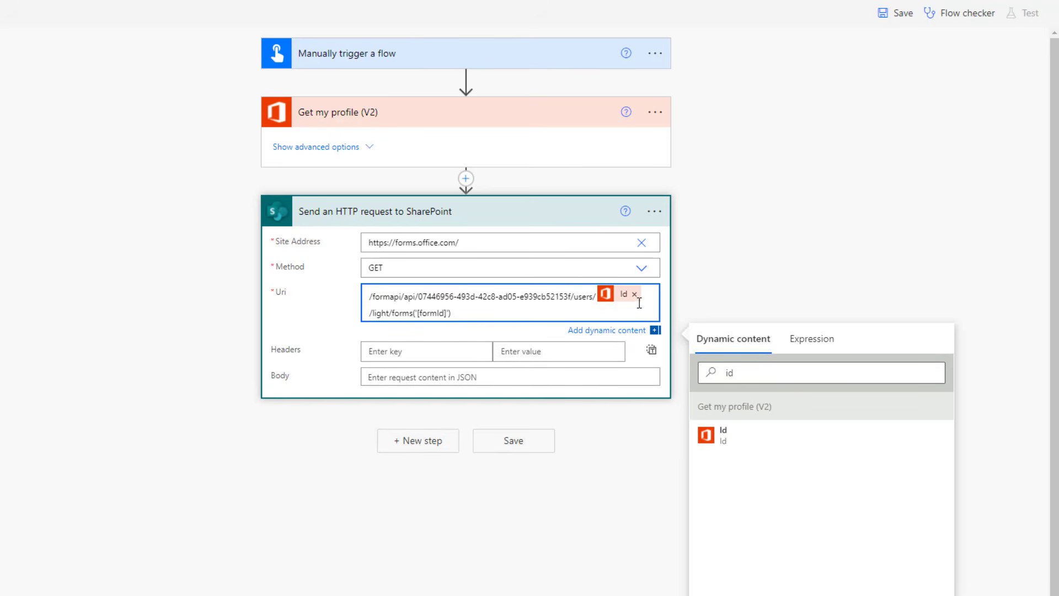
Step: Replace the [formId] placeholder in the HTTP request's Uri with the FormId value copied from the Event Feedback Survey's page address
drag(417, 313, 448, 311)
key(BackSpace)
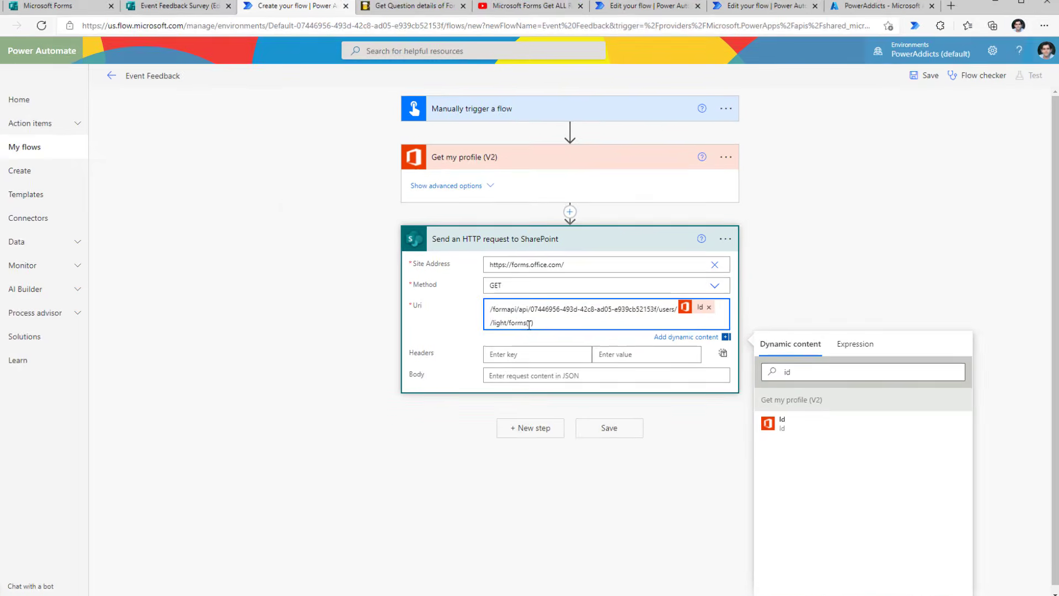
click(210, 17)
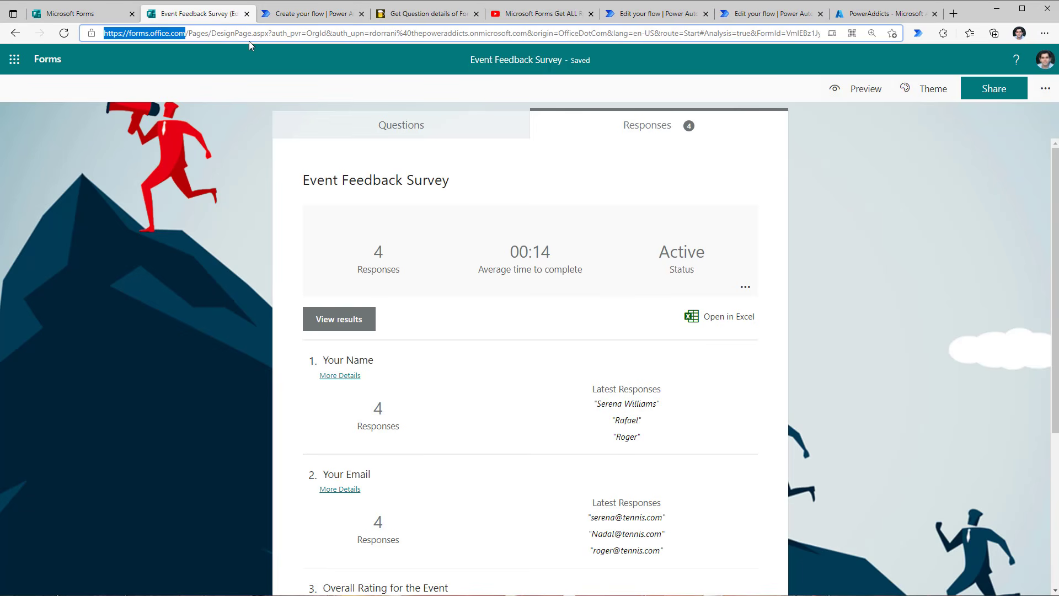
drag(680, 36, 744, 41)
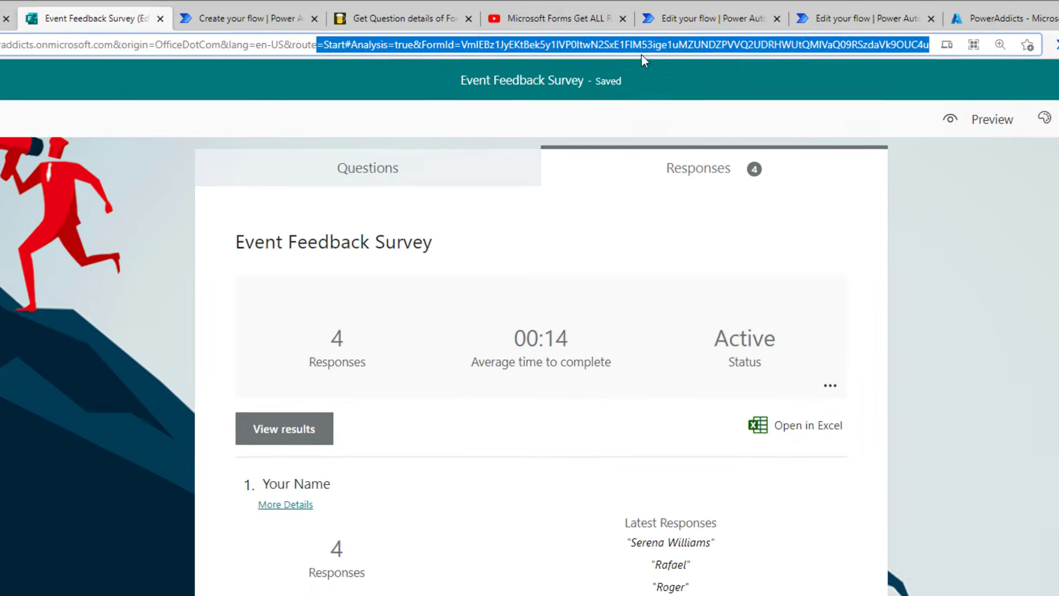
click(593, 36)
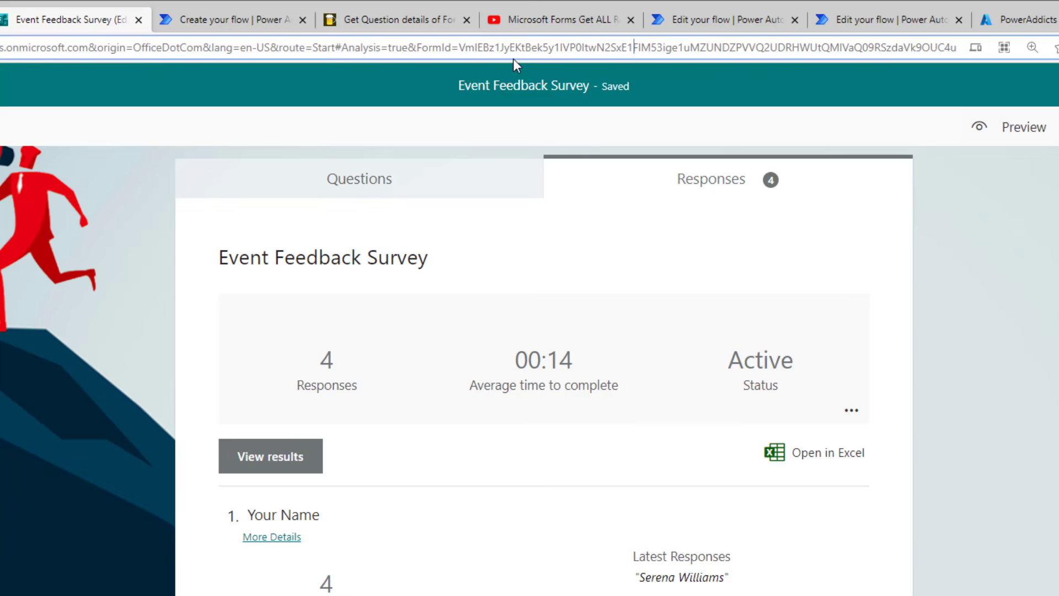
double_click(462, 47)
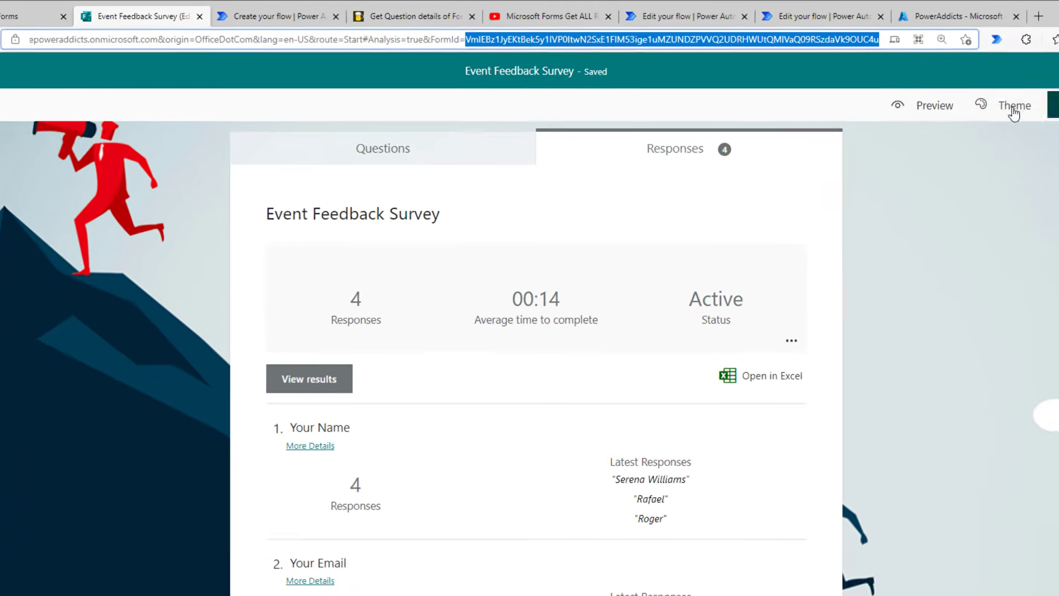
click(339, 21)
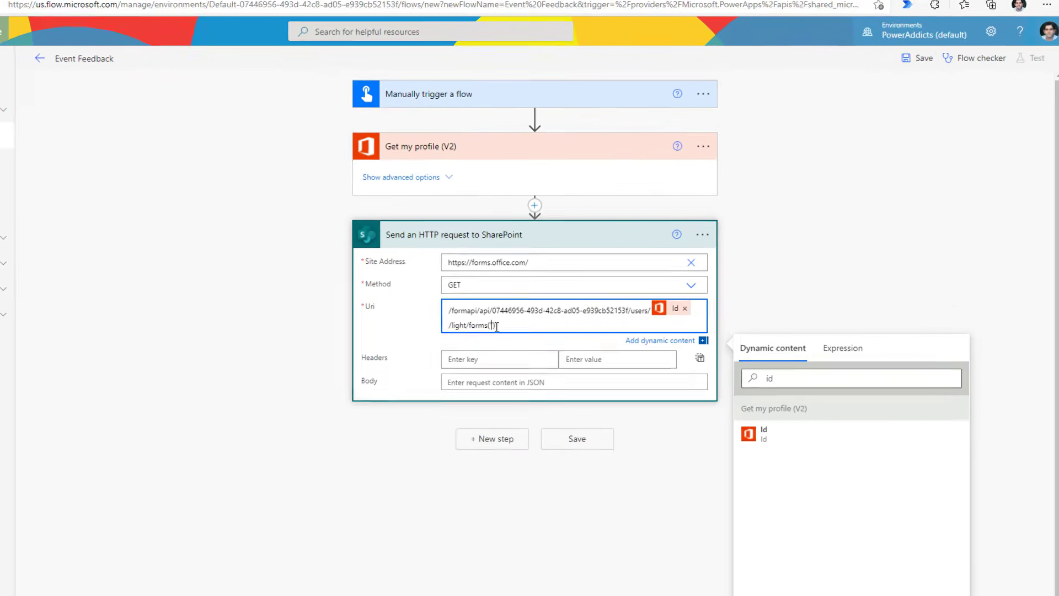
key(ctrl+v)
click(881, 302)
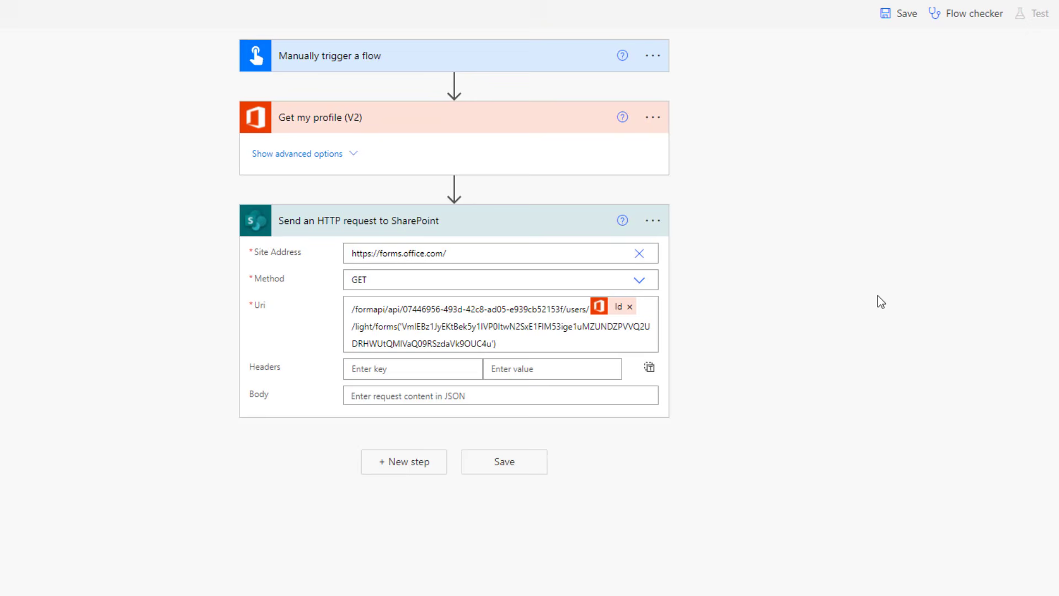
Step: Save the Event Feedback flow and run a manual test of it
click(905, 14)
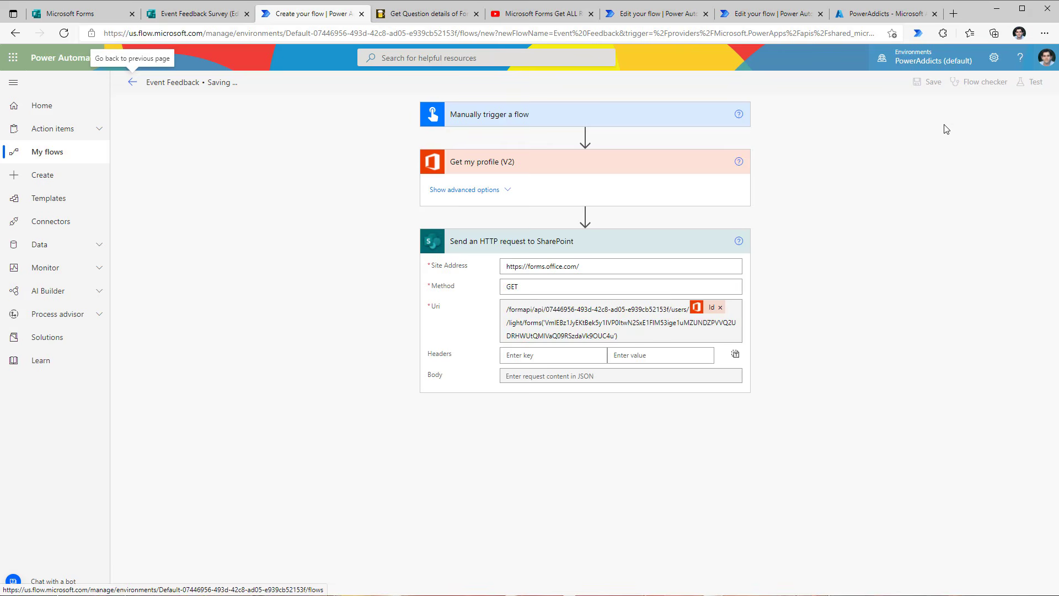
click(1033, 82)
click(903, 117)
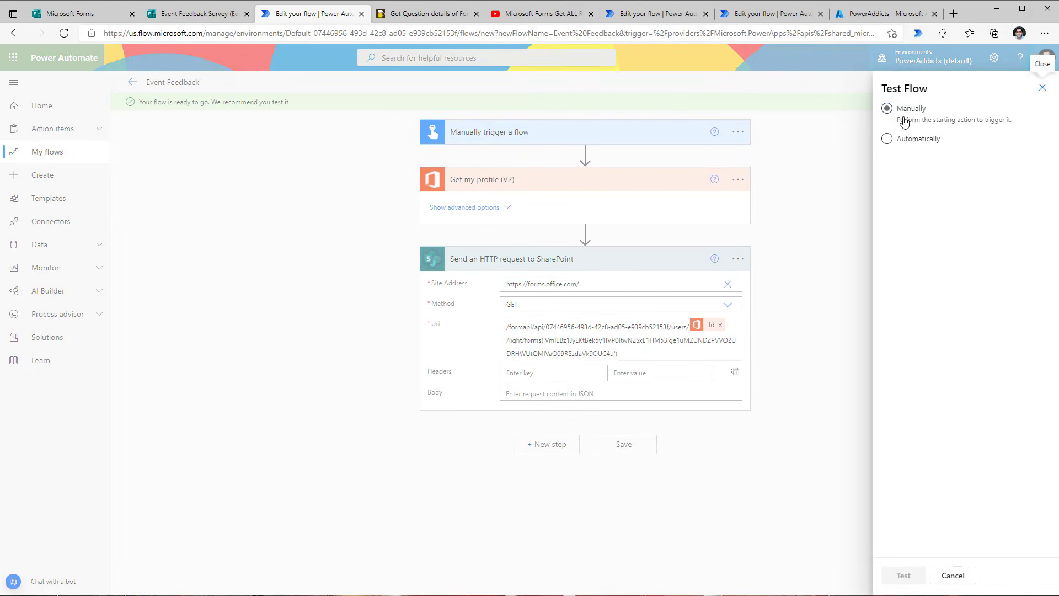
click(903, 576)
click(911, 575)
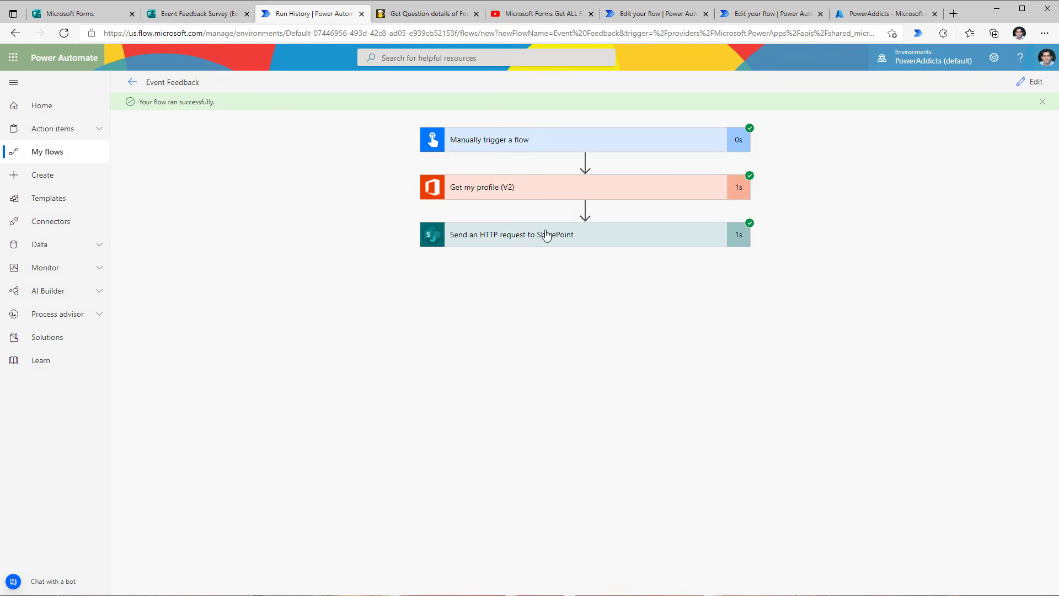
Step: Copy the raw outputs of the HTTP request from the test run into sample.json in Visual Studio Code
click(633, 243)
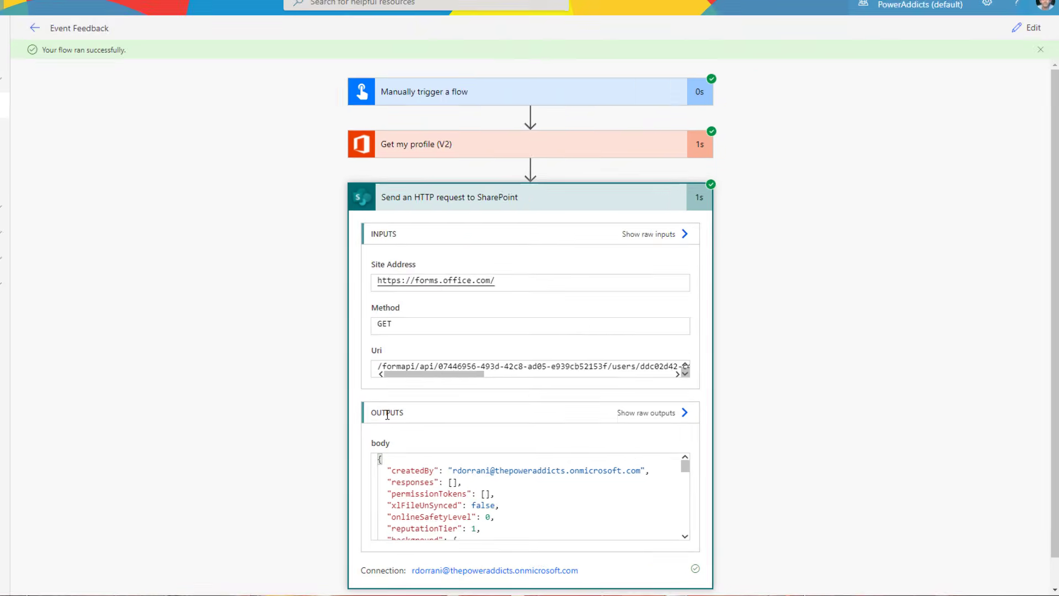
scroll(410, 297, down, 1)
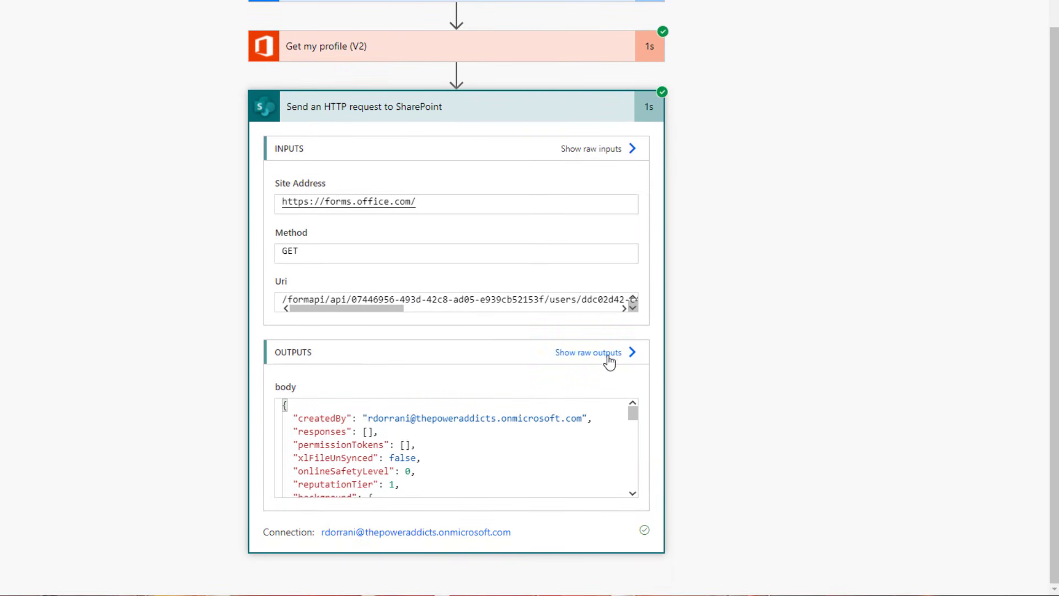
click(632, 352)
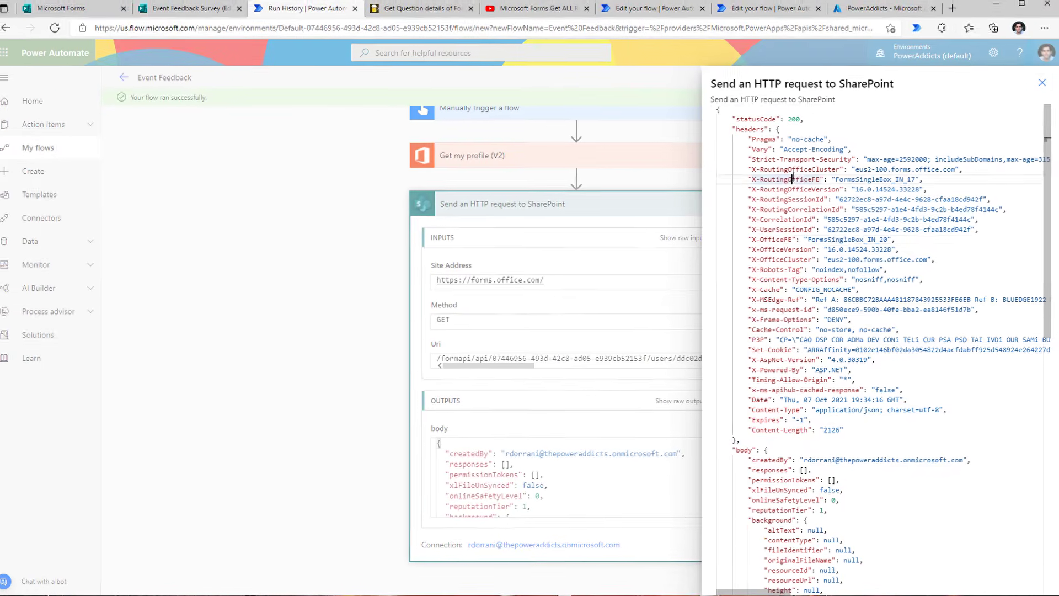
click(722, 176)
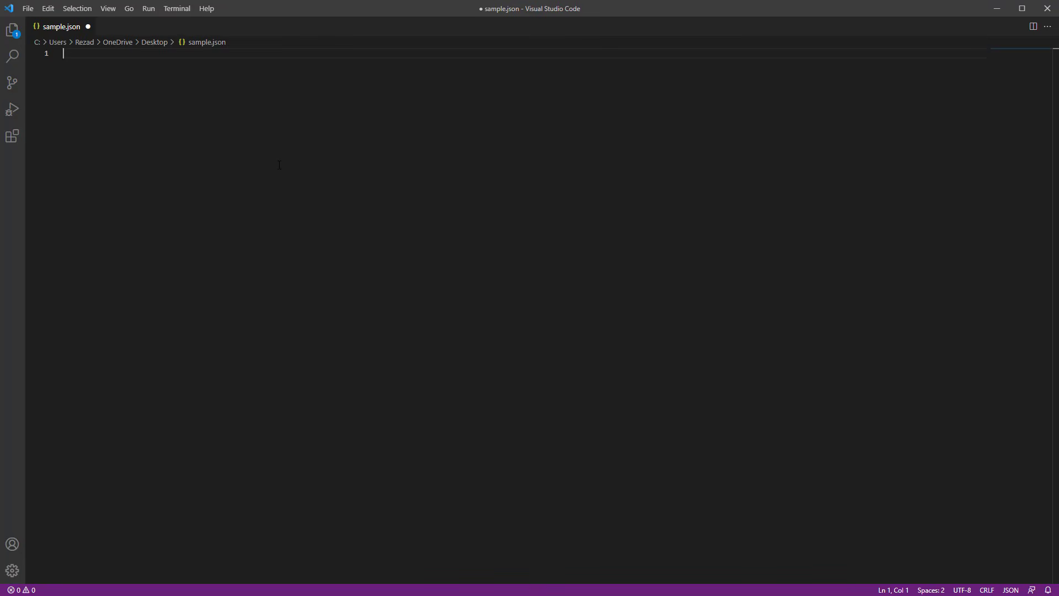
key(ctrl+v)
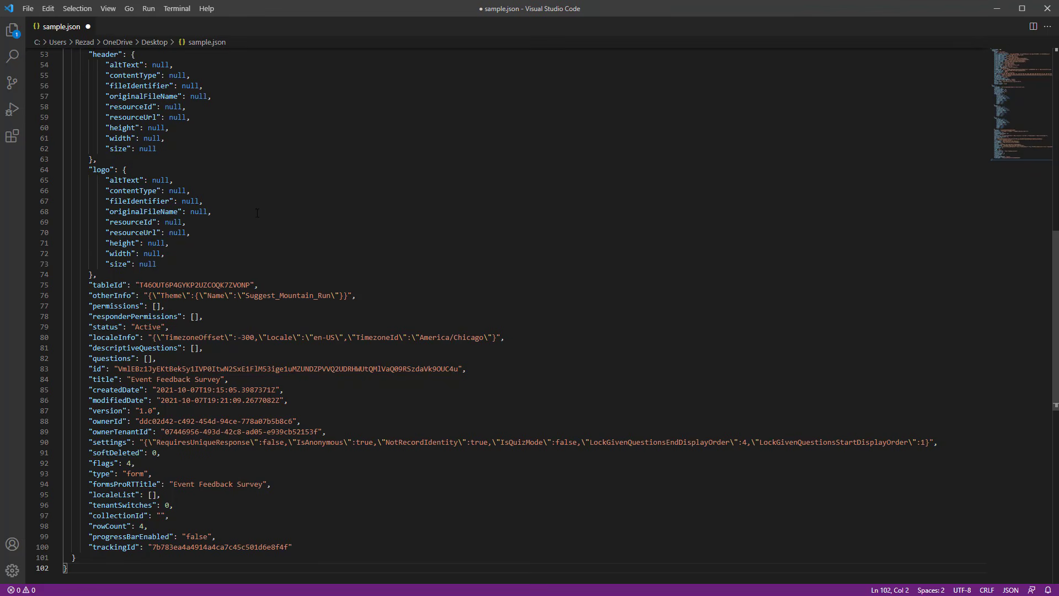
Step: Examine the headers and the start of the body in the JSON response, including the background, header and logo objects
scroll(257, 213, up, 17)
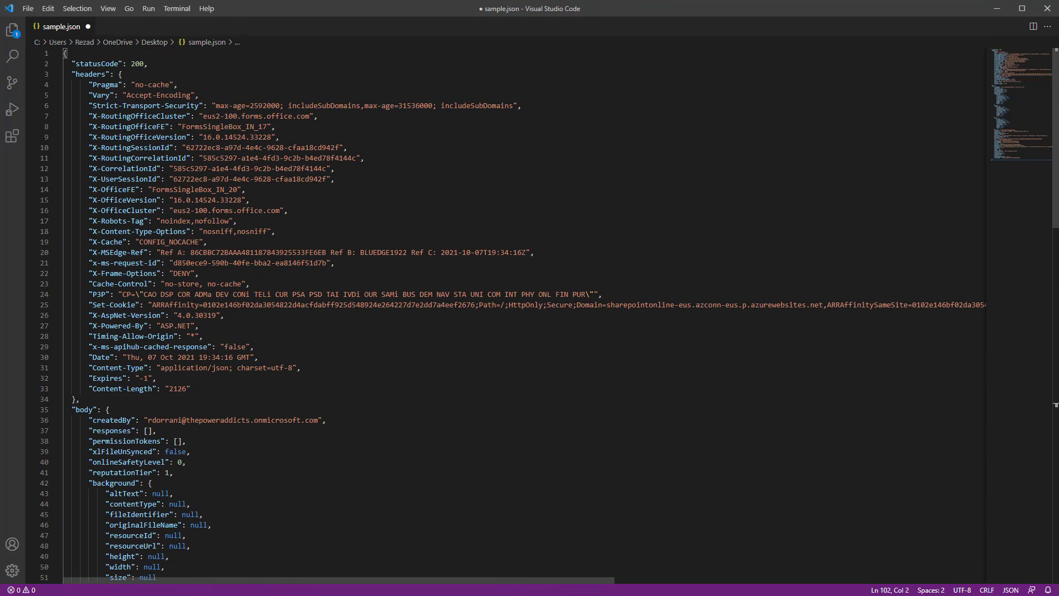
click(219, 95)
scroll(144, 310, down, 1)
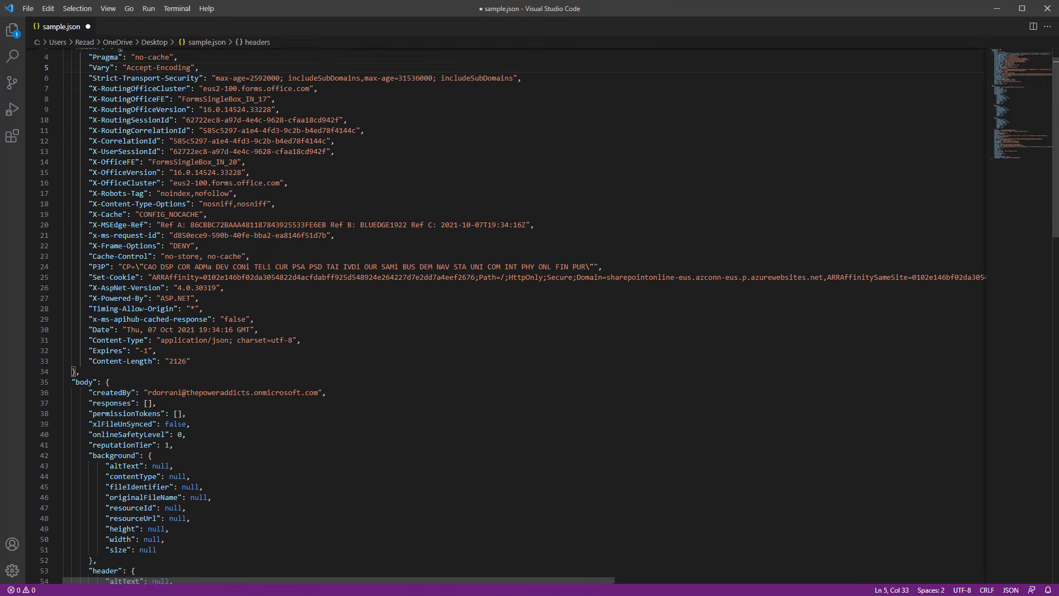
scroll(144, 310, down, 4)
scroll(144, 309, up, 5)
scroll(143, 310, down, 4)
click(109, 298)
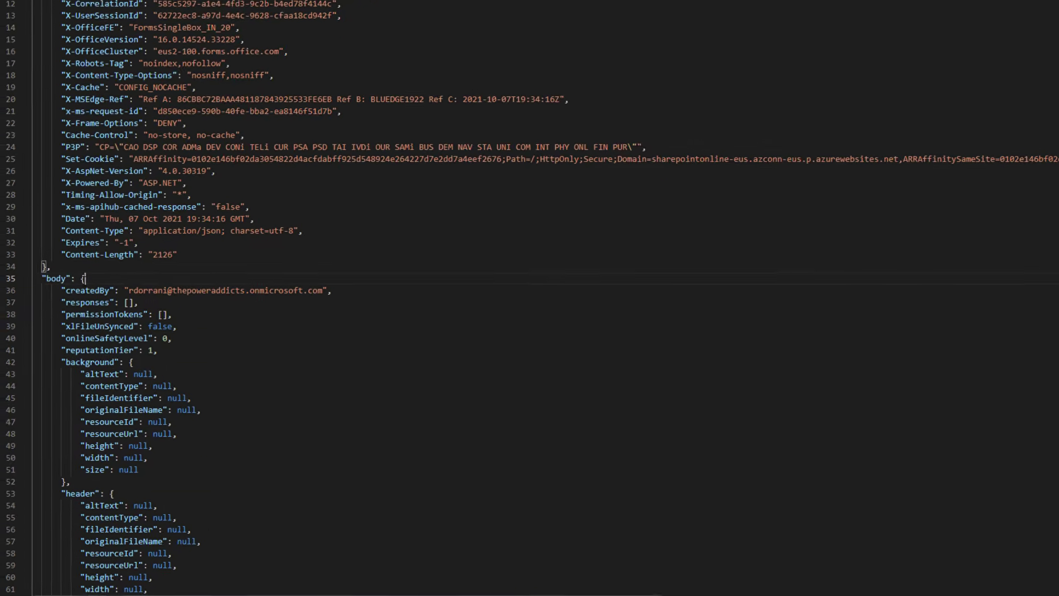
scroll(207, 408, down, 6)
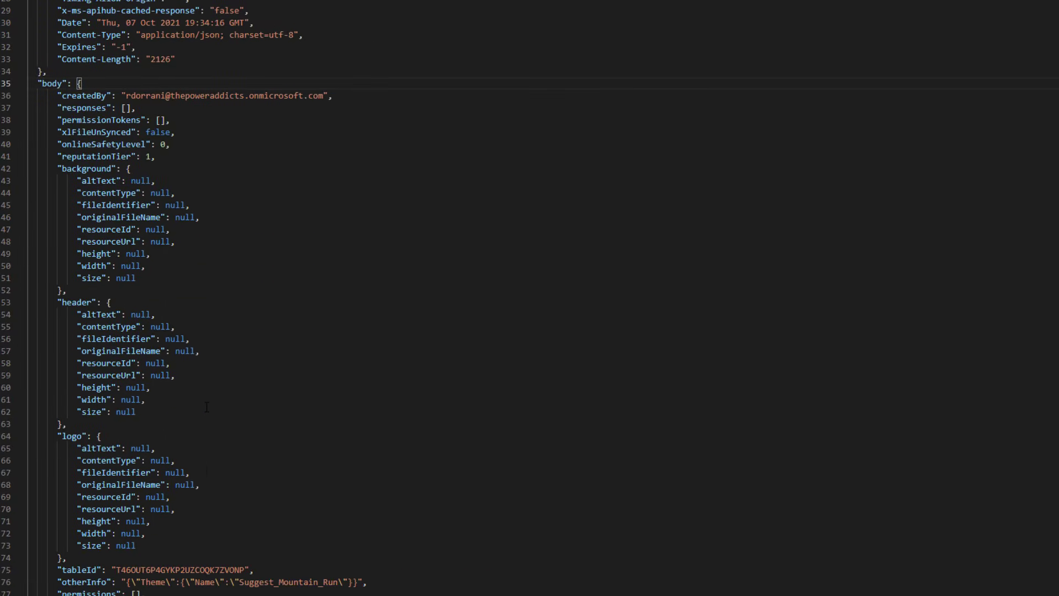
scroll(207, 407, down, 3)
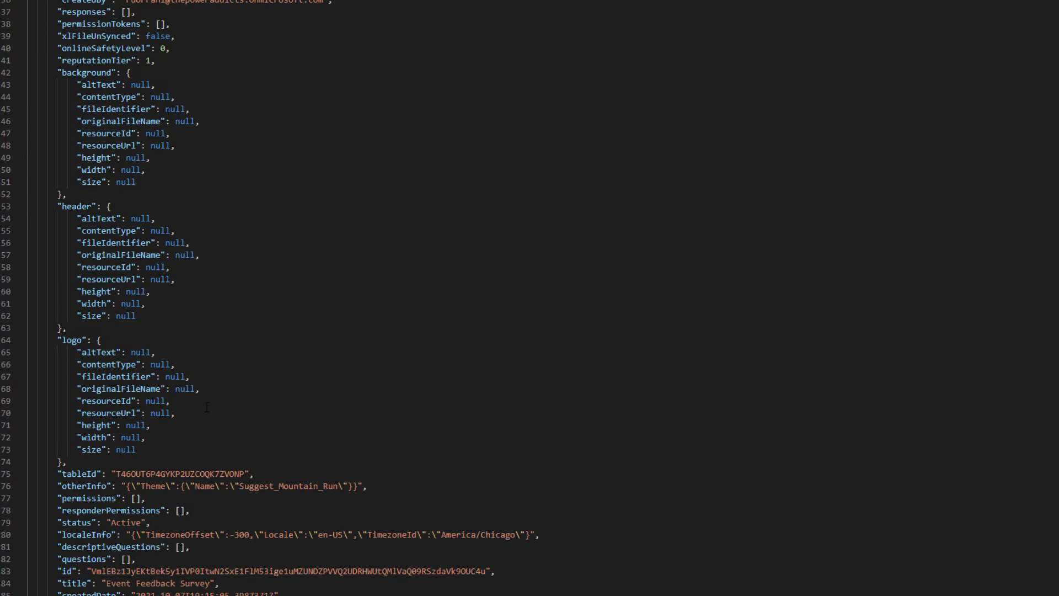
scroll(207, 407, up, 3)
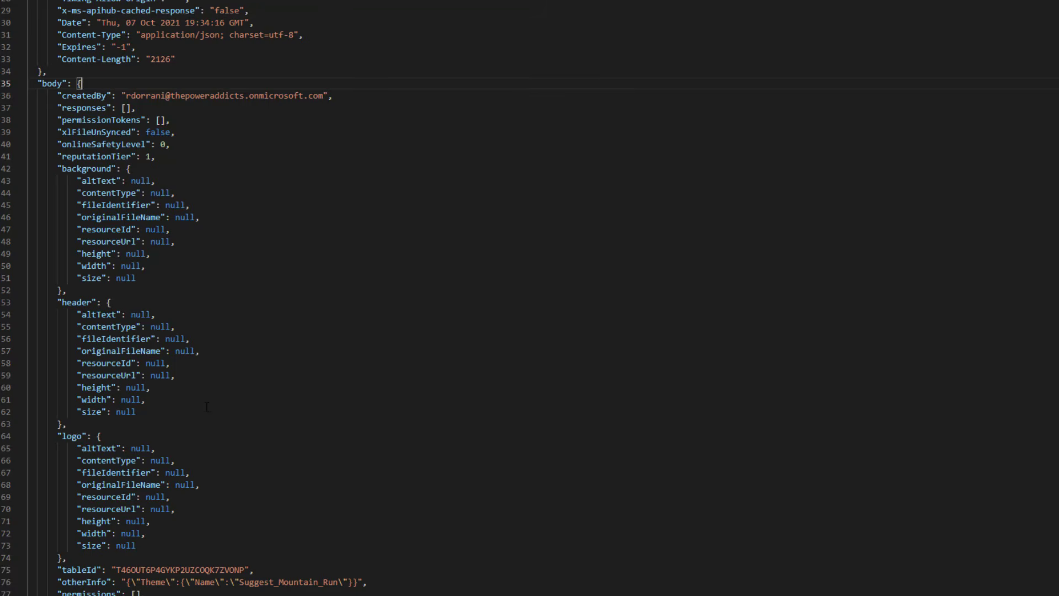
Step: Examine the form's metadata in the response body: createdBy, status, id, title, createdDate, modifiedDate and rowCount
double_click(93, 96)
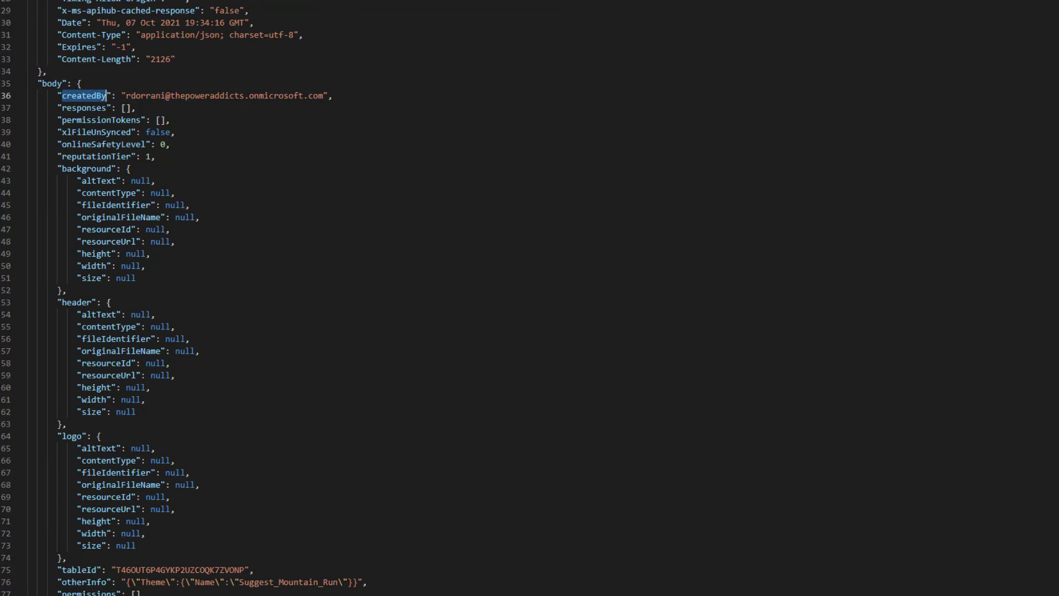
scroll(208, 329, down, 12)
double_click(69, 222)
double_click(77, 235)
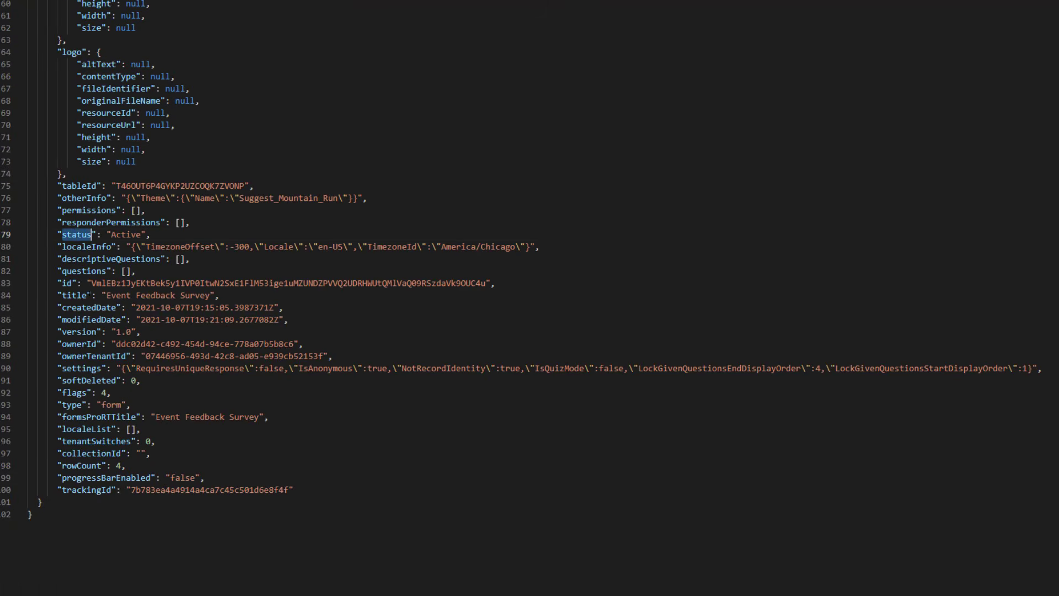
double_click(66, 283)
drag(66, 296, 245, 293)
drag(53, 308, 346, 317)
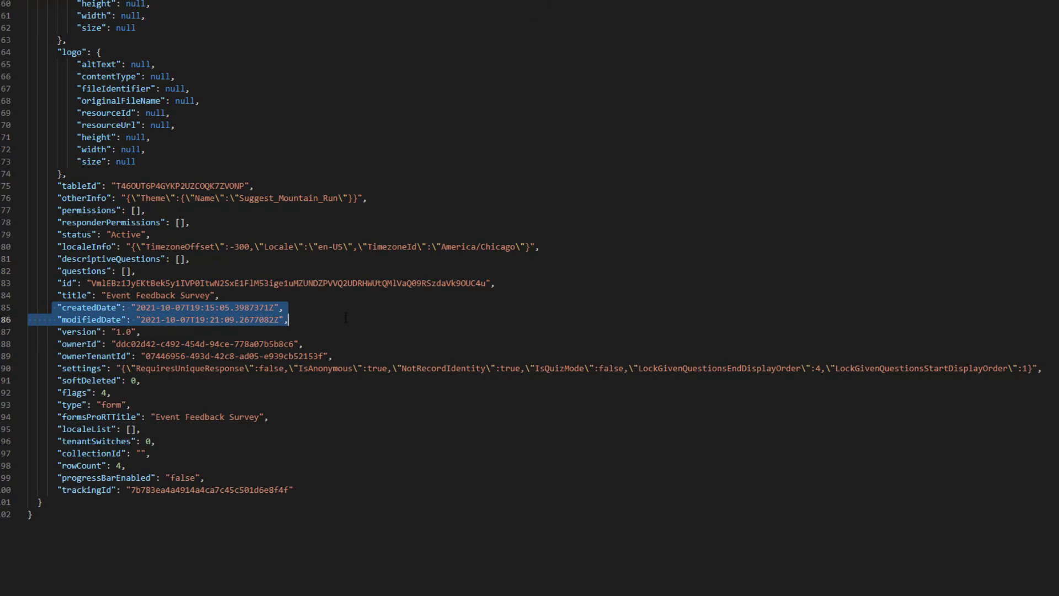
scroll(239, 403, down, 1)
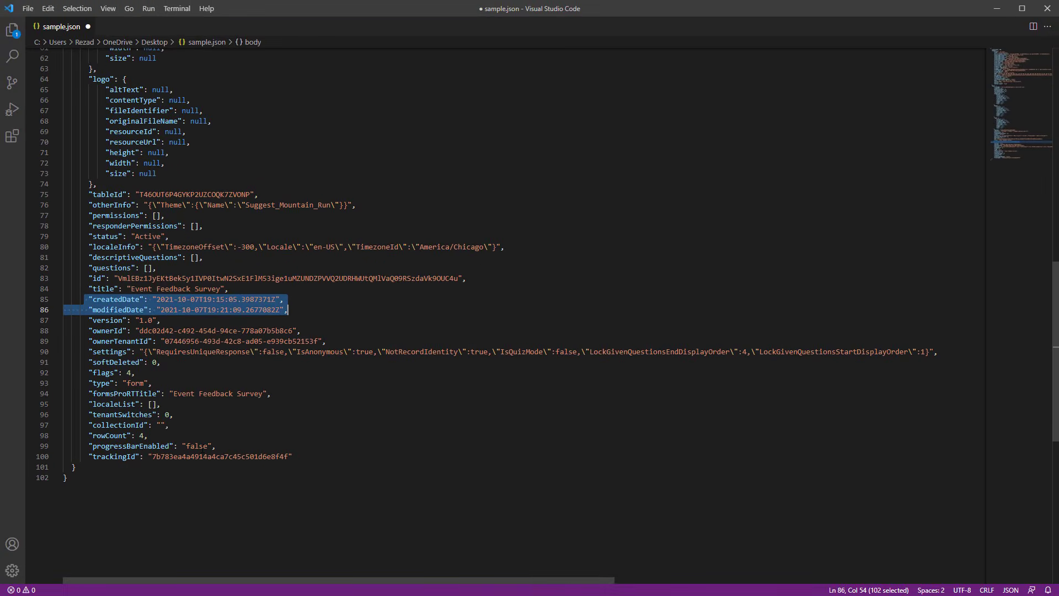
double_click(124, 437)
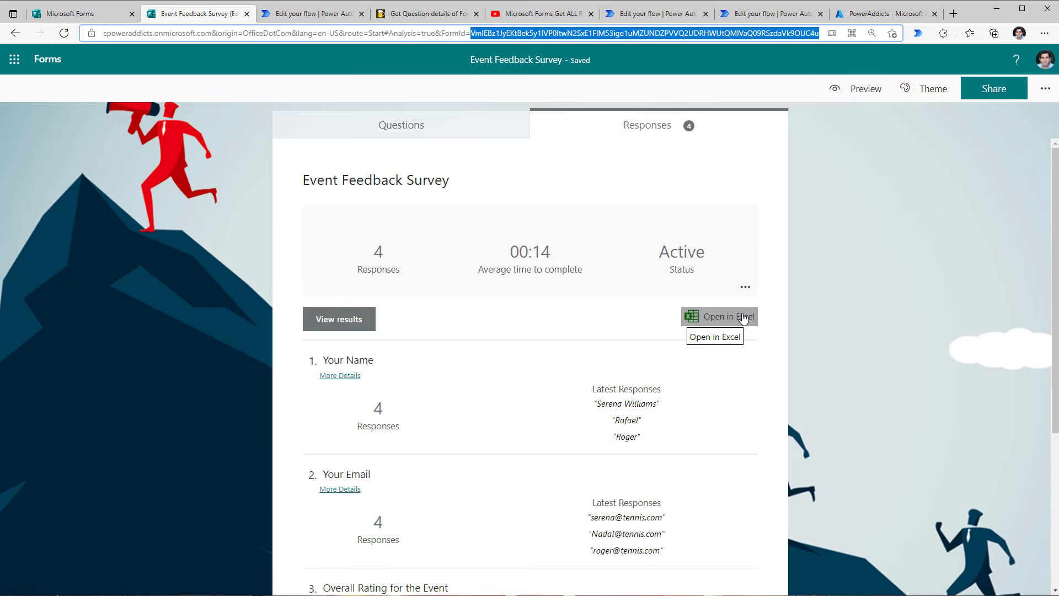
Step: On the survey's responses page in the browser, start recording network activity in the developer tools and export the responses to Excel
right_click(827, 112)
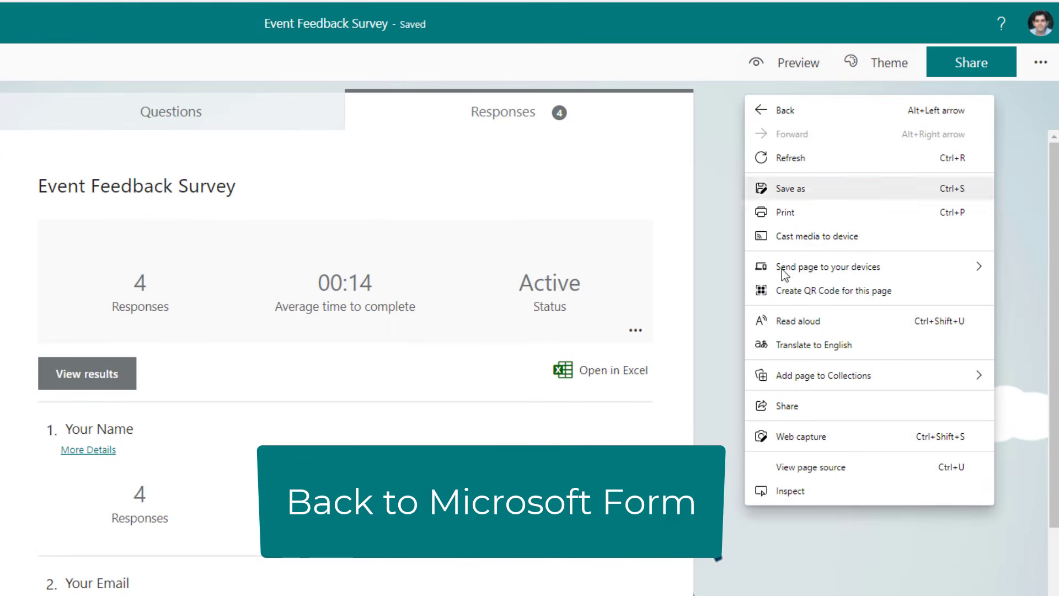
click(822, 491)
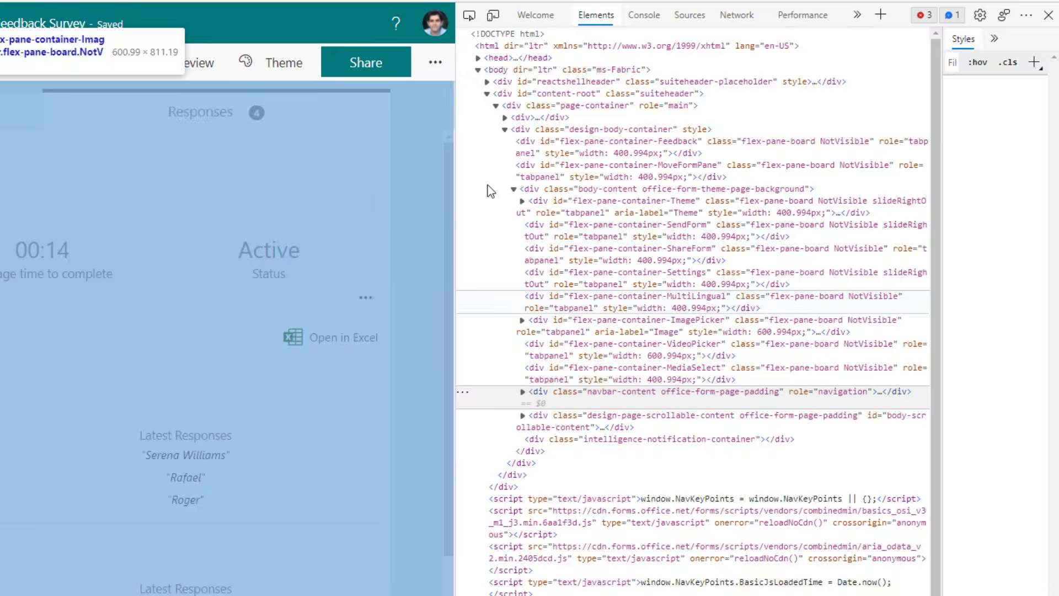
click(737, 15)
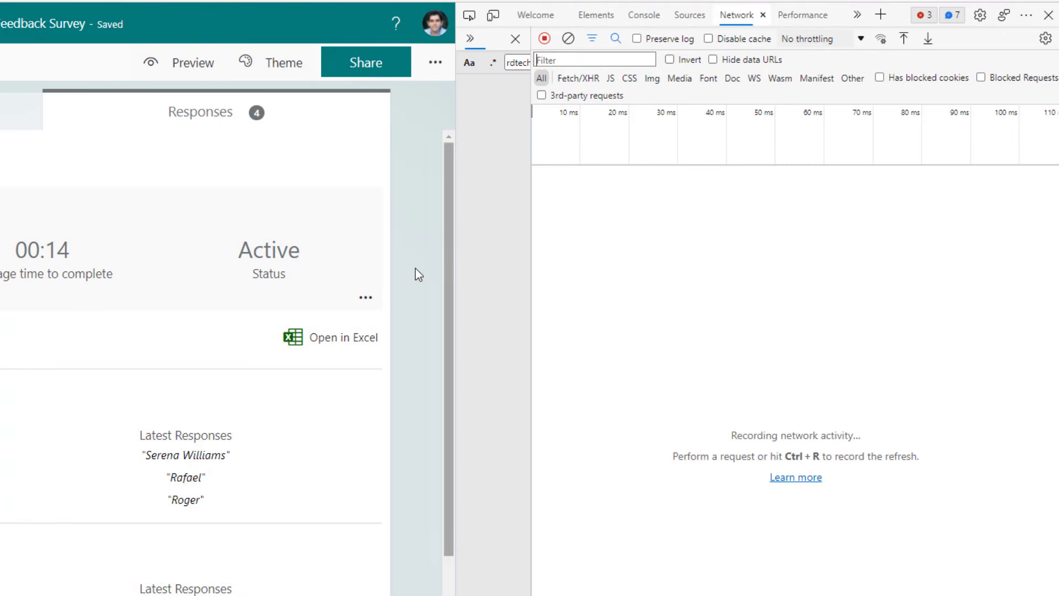
click(350, 342)
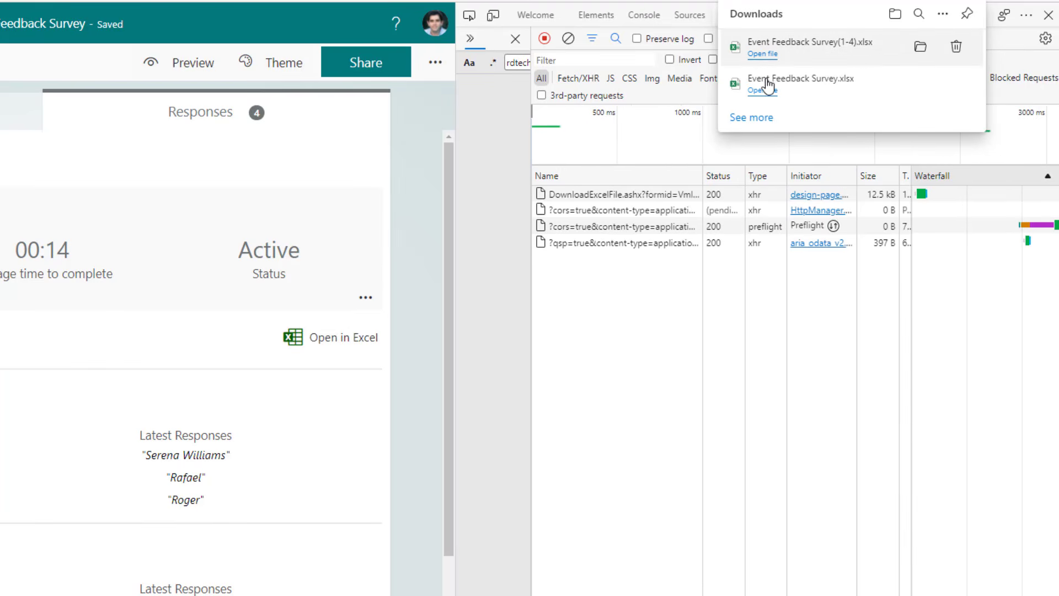
Step: Show the headers of the recorded DownloadExcelFile.ashx request and select its full Request URL
click(597, 197)
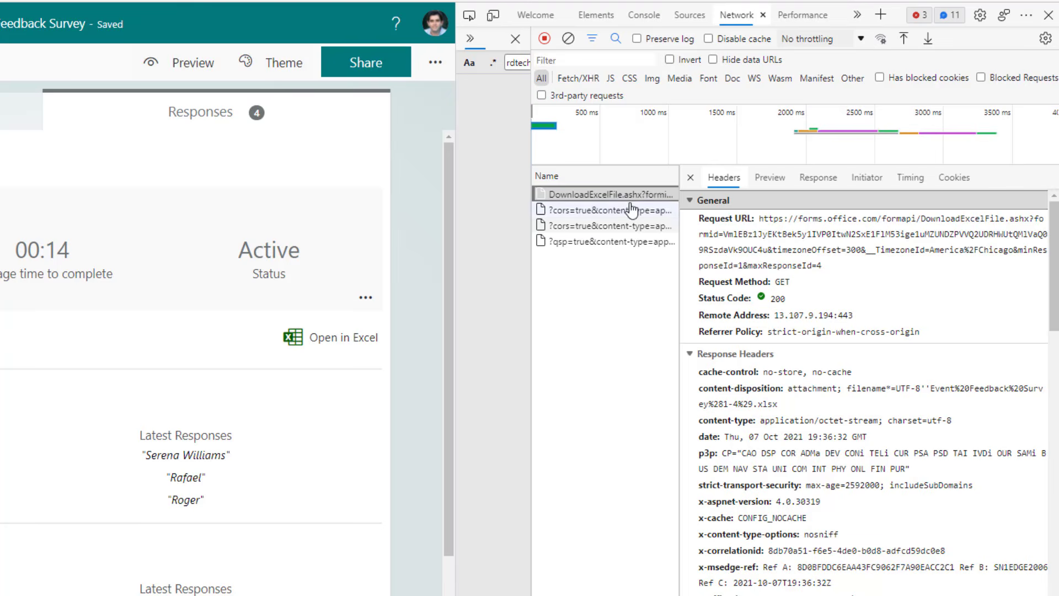
click(763, 219)
drag(763, 219, 833, 269)
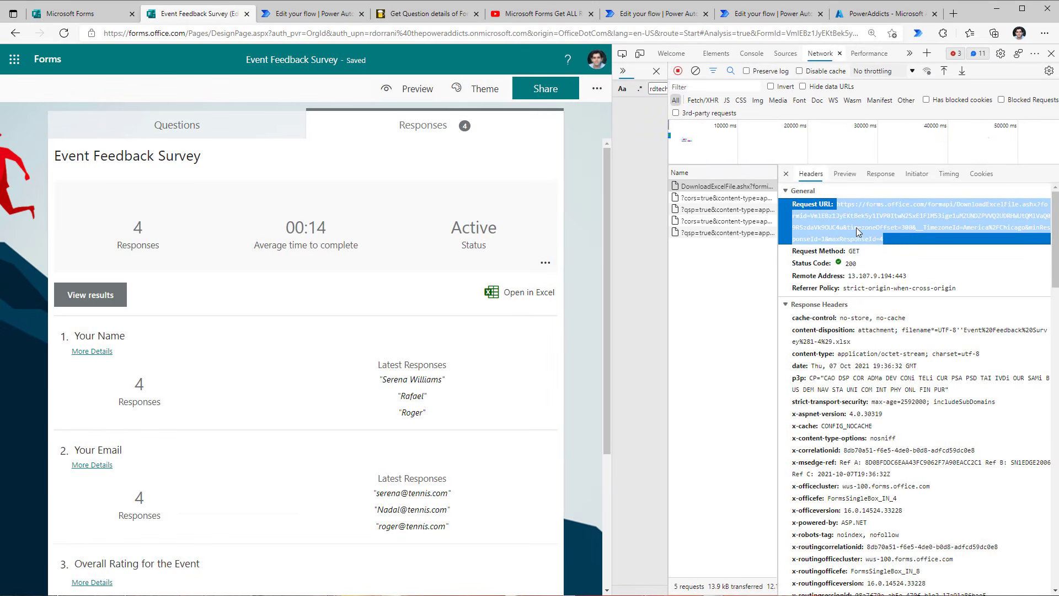
Step: Add a second "Send an HTTP request to SharePoint" action at the end of the Event Feedback flow
click(334, 18)
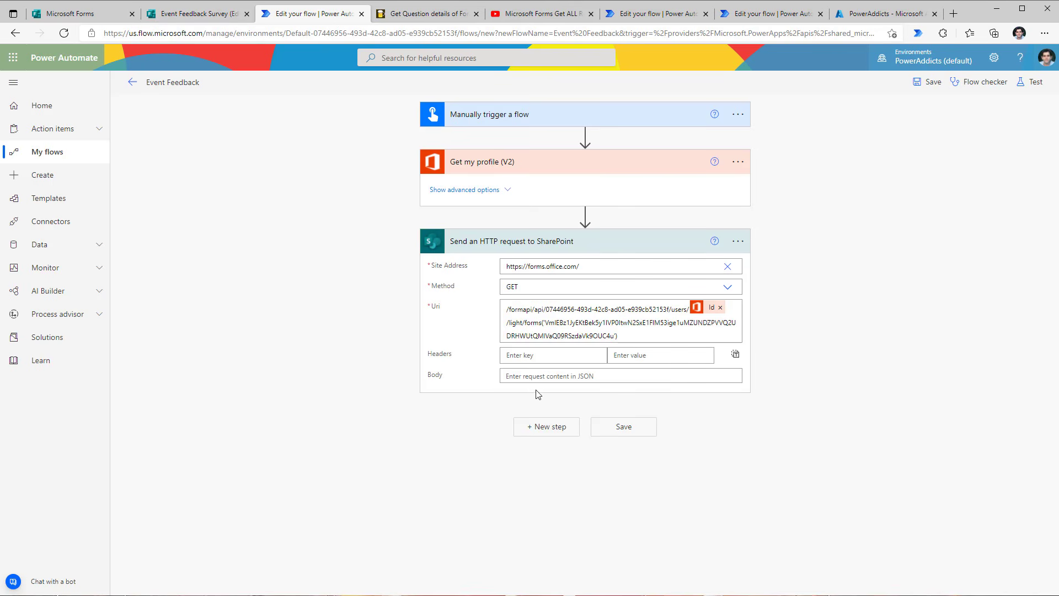
click(548, 427)
text(send an ht)
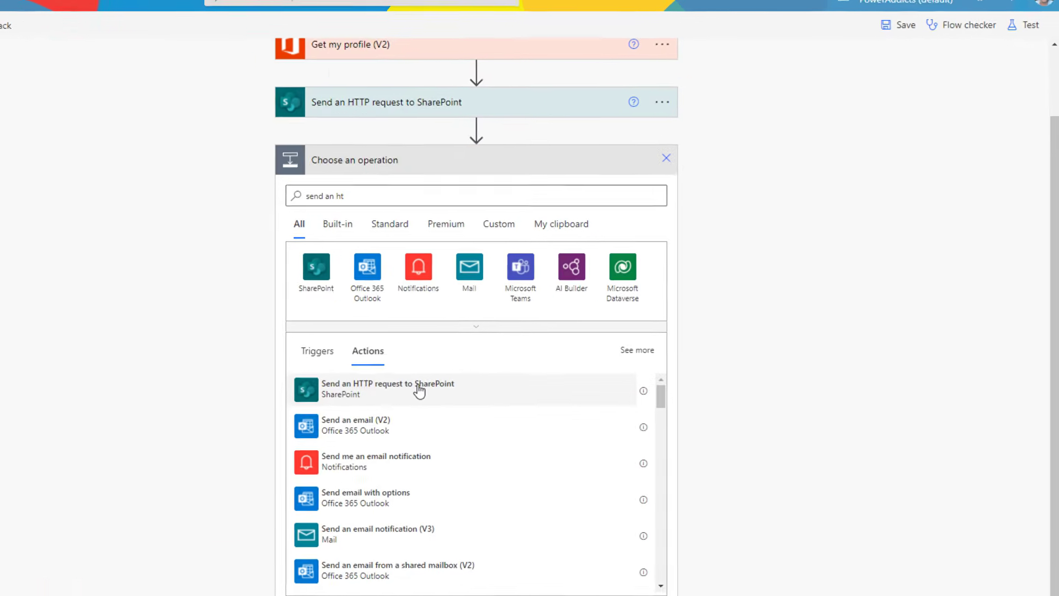
click(515, 377)
Step: Rename the newly added "Send an HTTP request to SharePoint 2" action to "Get Form Responses"
click(654, 234)
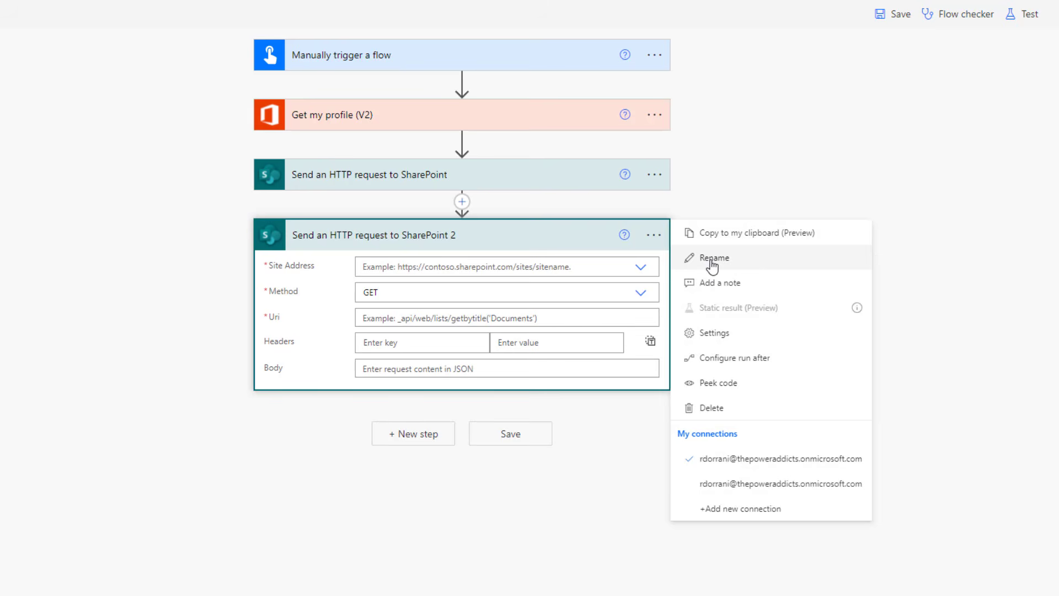
click(710, 256)
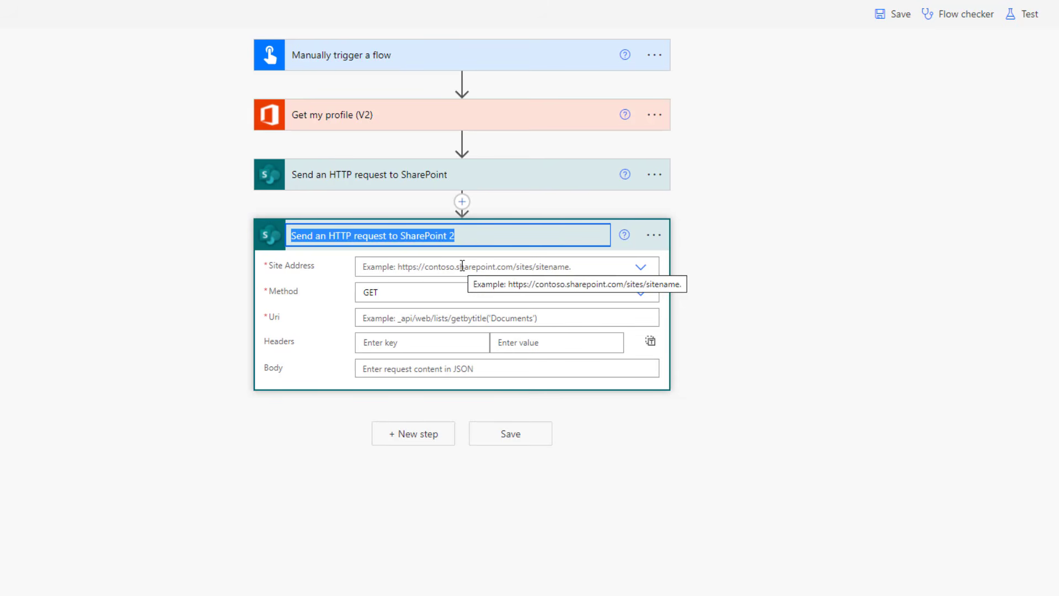
text(Get Form Responses)
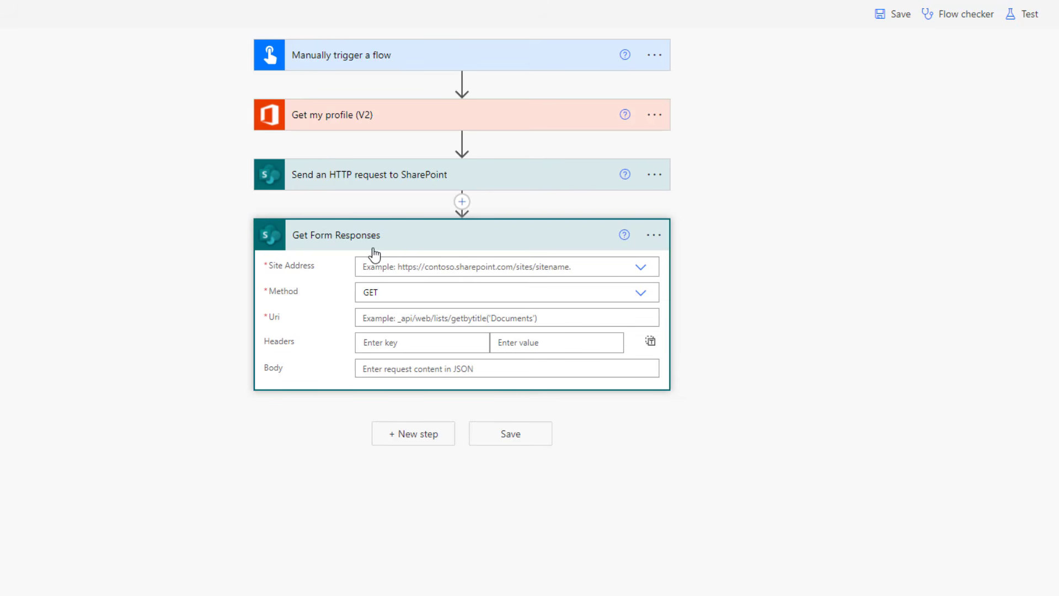
click(418, 265)
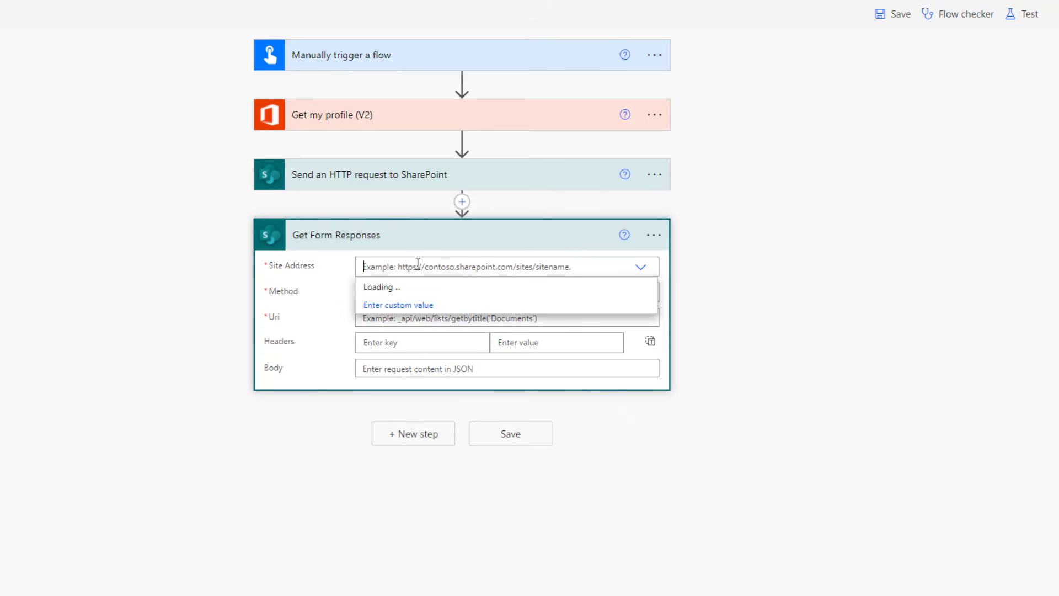
click(435, 467)
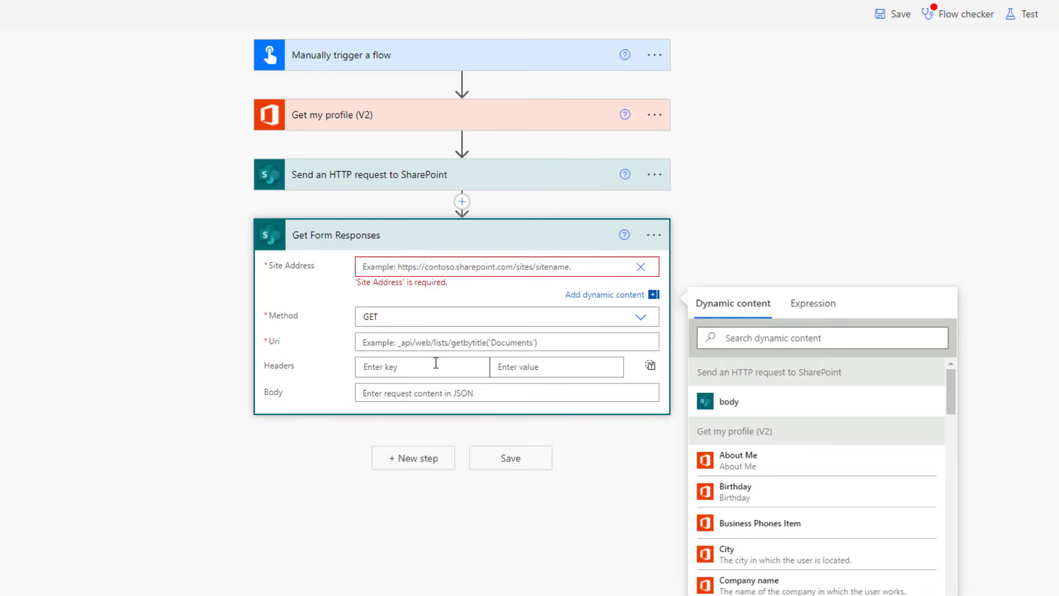
text(https://forms.office.com)
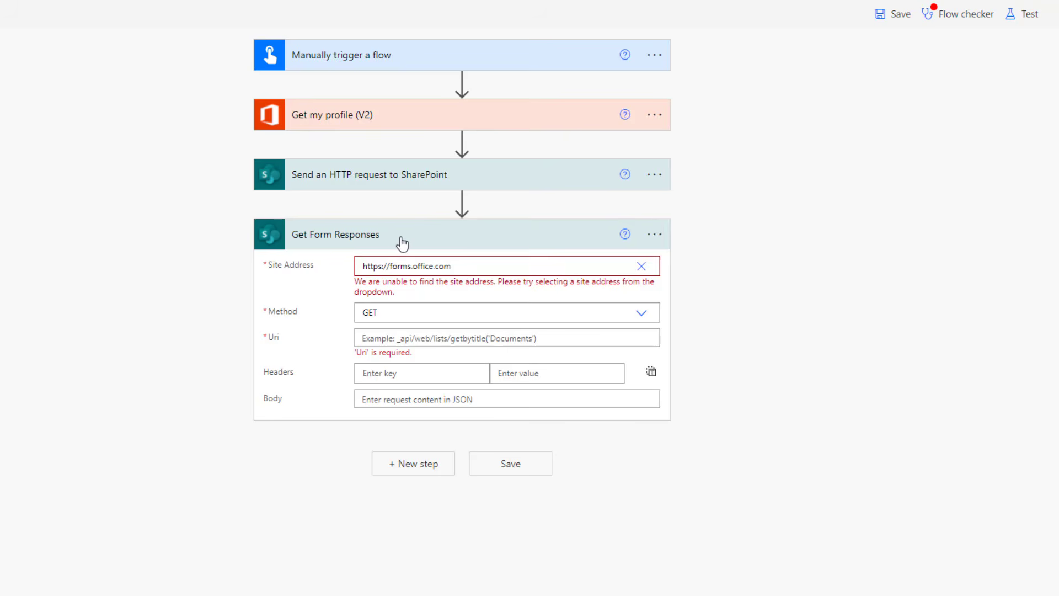
click(402, 239)
click(415, 235)
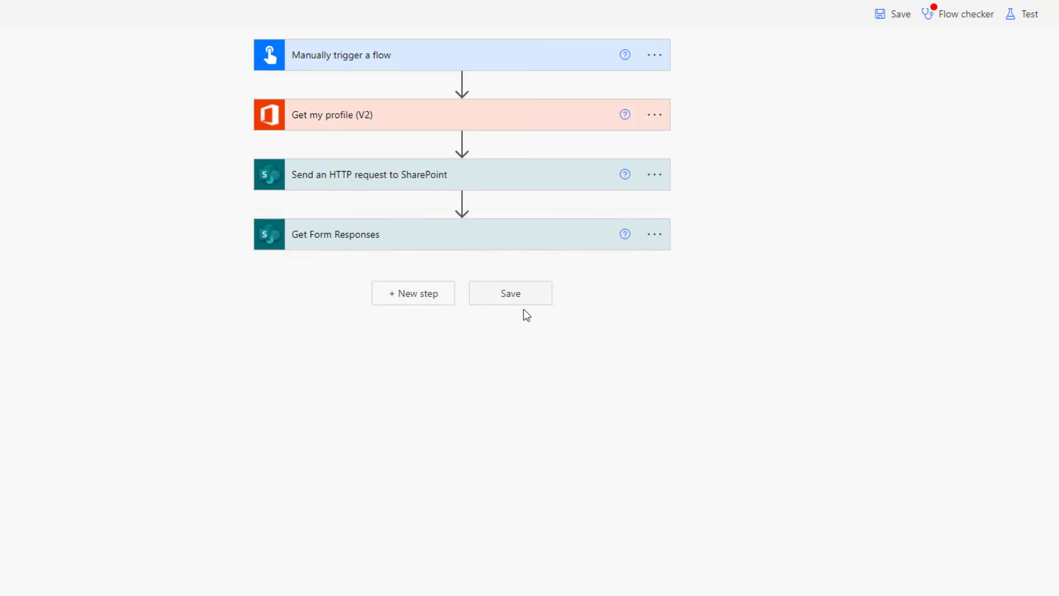
click(383, 318)
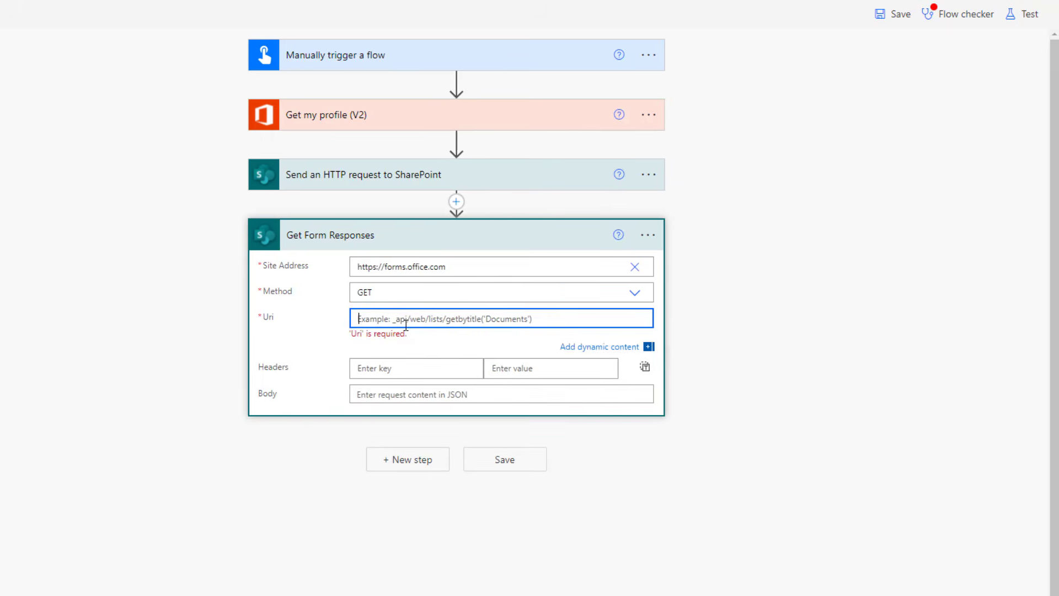
text(https://forms.office.com/formapi/DownloadExcelFile.ashx?formid=VmIEBz1JyEKtBek5y1IVP0ltwN2SxE1FIM53ige1uMZUNDZPVVQ2UDRHWUtQMIVaQ09RSzdaVk9OUC4u&timezoneOffset=300&__TimezoneId=America%2FChicago&minResponseId=1&maxResponseId=4)
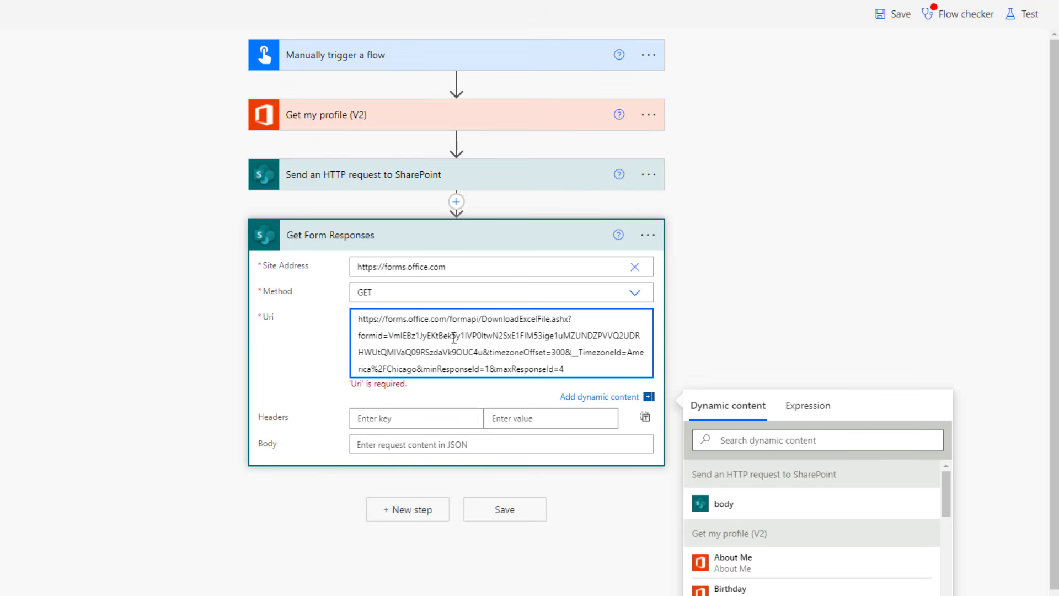
drag(447, 319, 272, 318)
key(BackSpace)
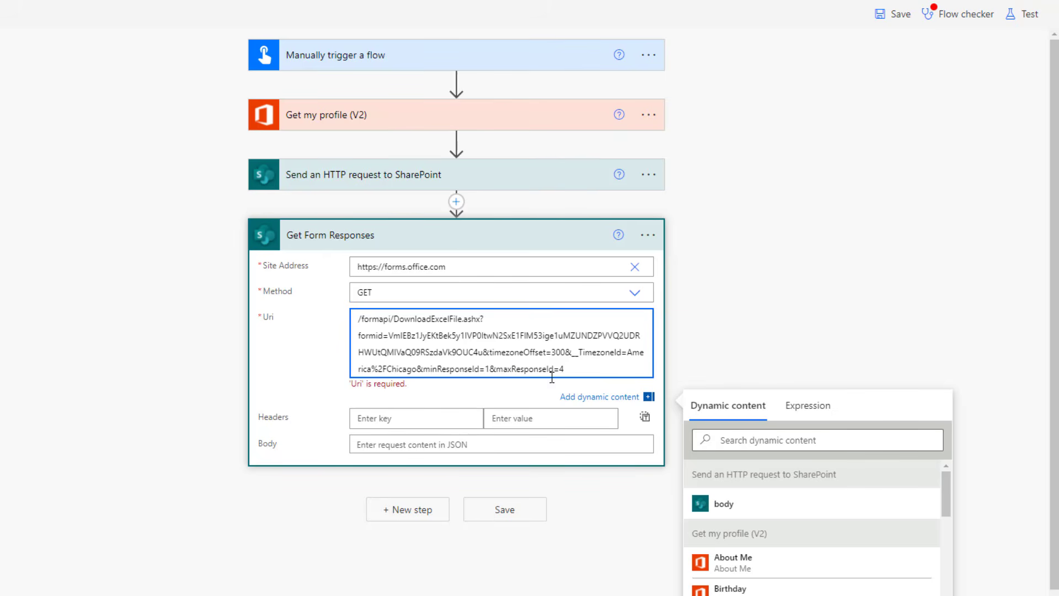
drag(559, 369, 581, 369)
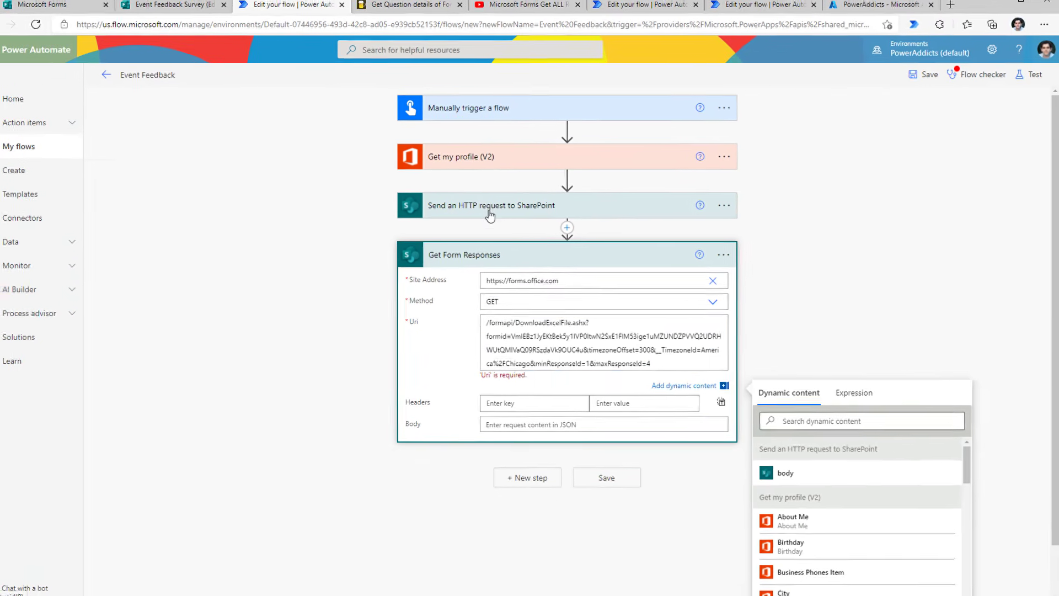
Step: Switch to sample.json in Visual Studio Code and locate the rowCount property in the form's response body
click(362, 179)
key(alt+Tab)
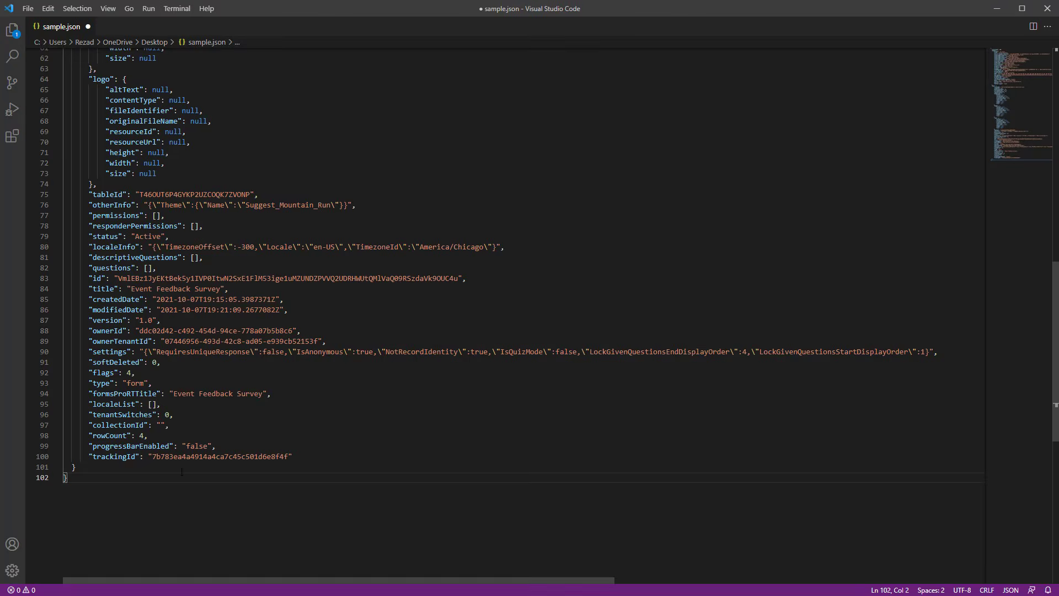
click(111, 435)
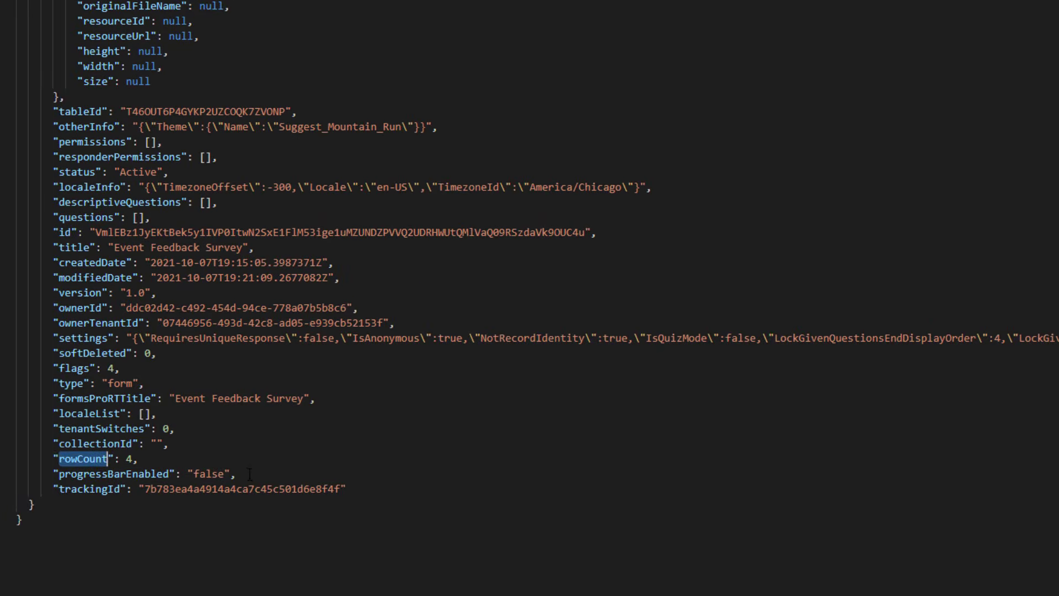
double_click(95, 459)
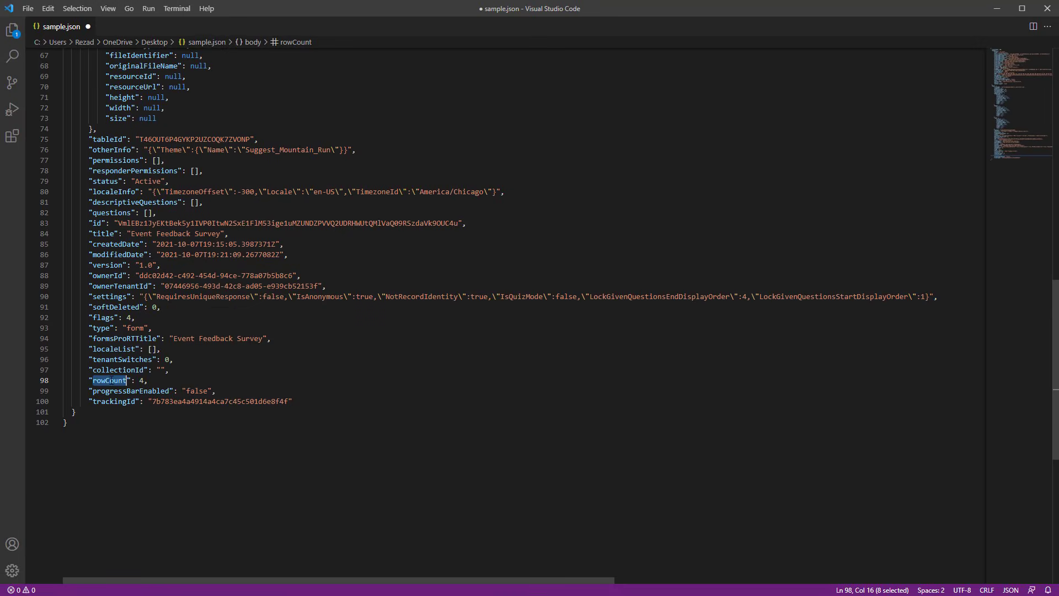
scroll(111, 380, up, 3)
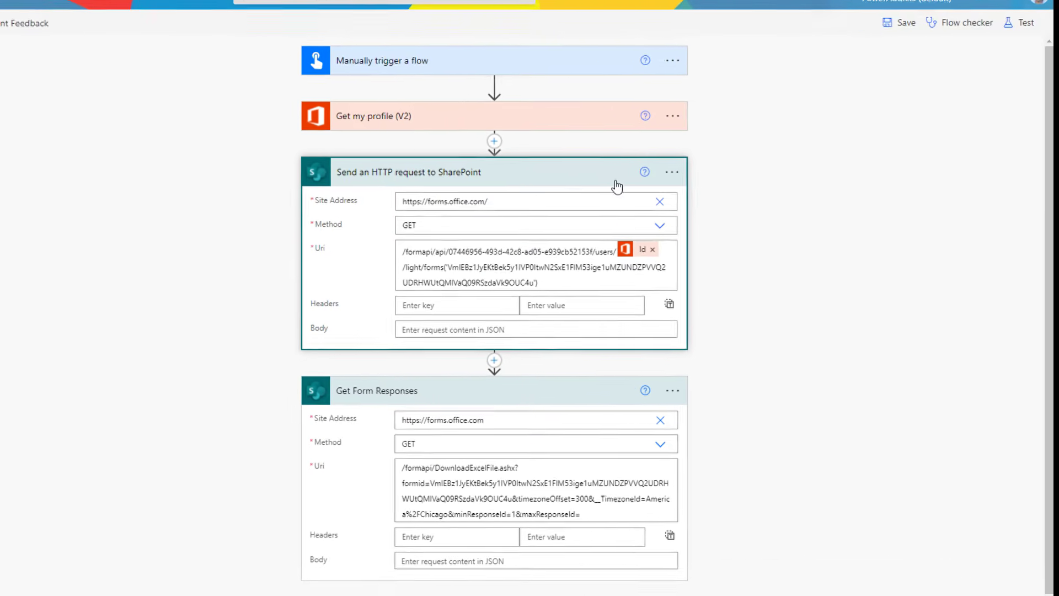
Step: Rename the first "Send an HTTP request to SharePoint" action to "FormInfo" and collapse it
click(672, 171)
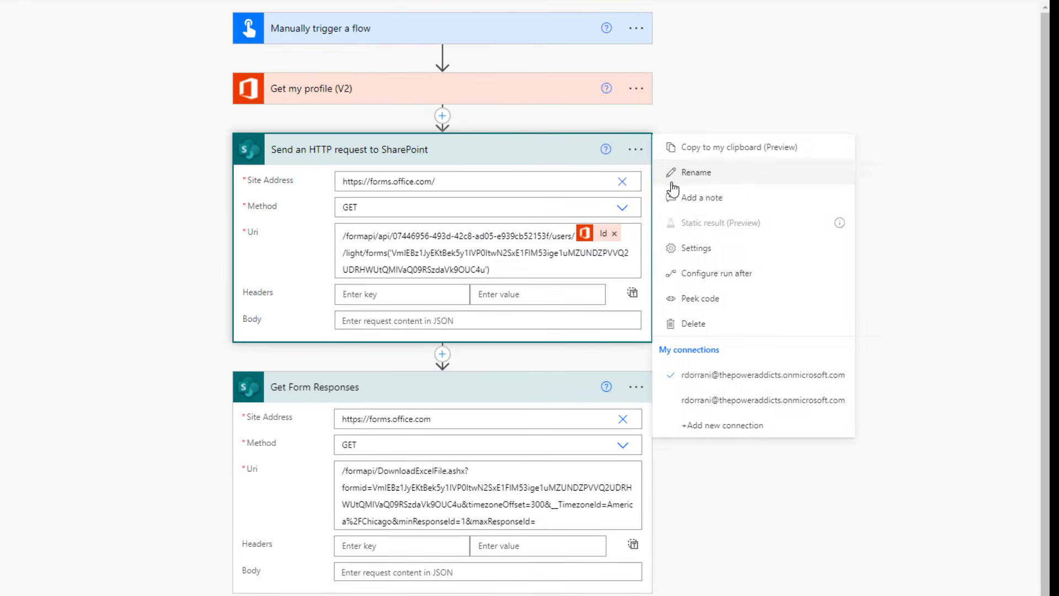
click(740, 190)
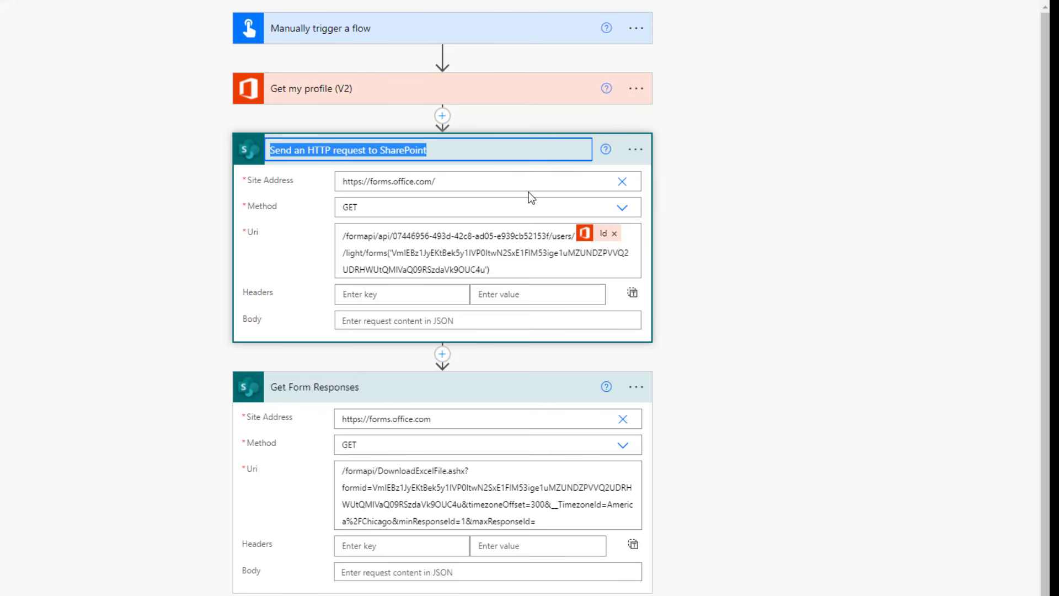
text(FormInfo)
click(693, 258)
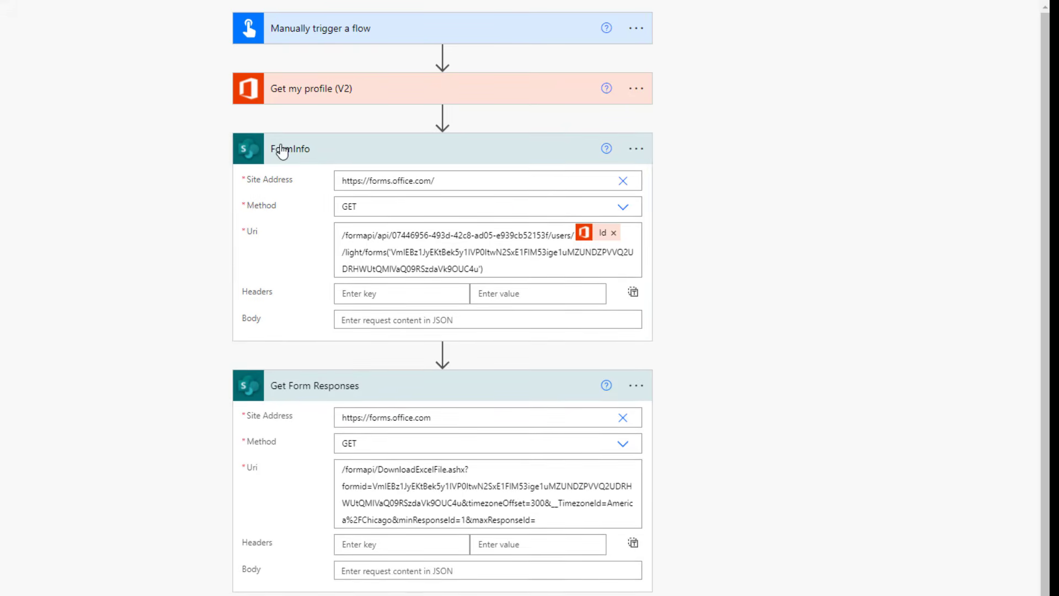
click(283, 155)
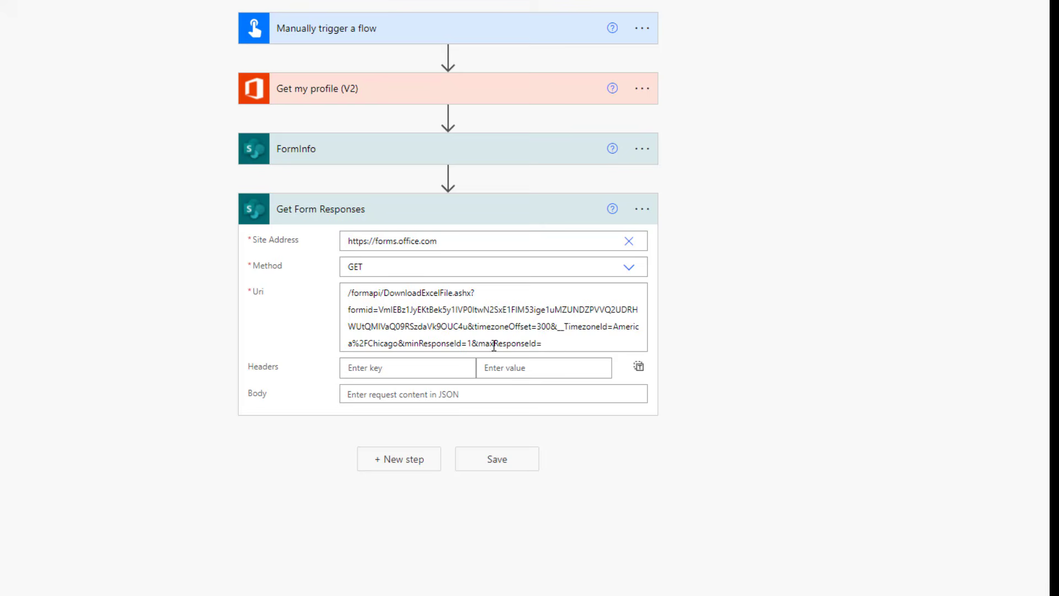
Step: Append the expression body('FormInfo')?['rowCount'] after maxResponseId= in the Uri of Get Form Responses
click(552, 344)
click(794, 370)
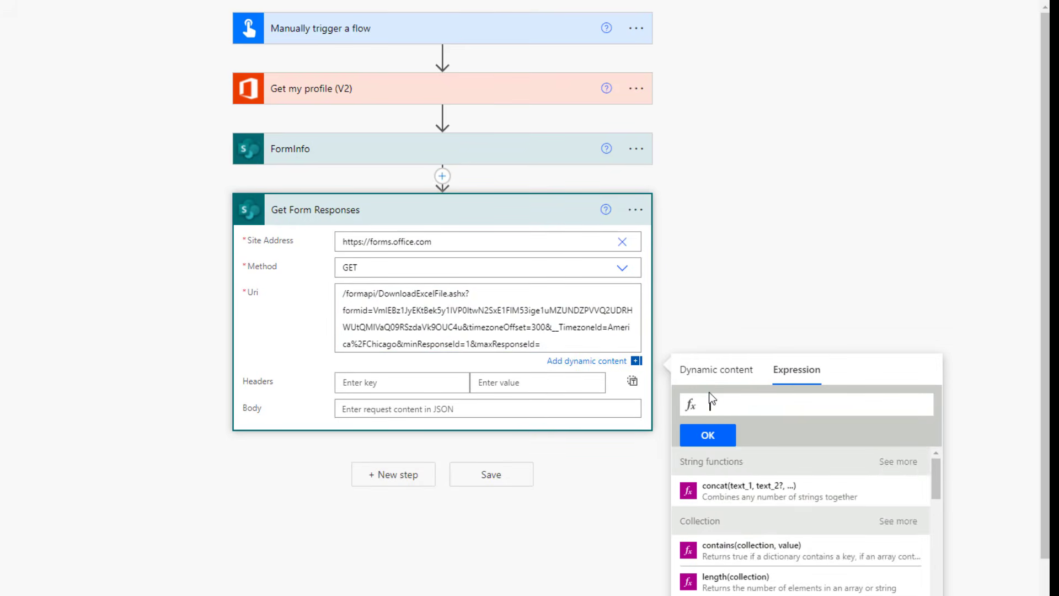
text(body('FormInfo)
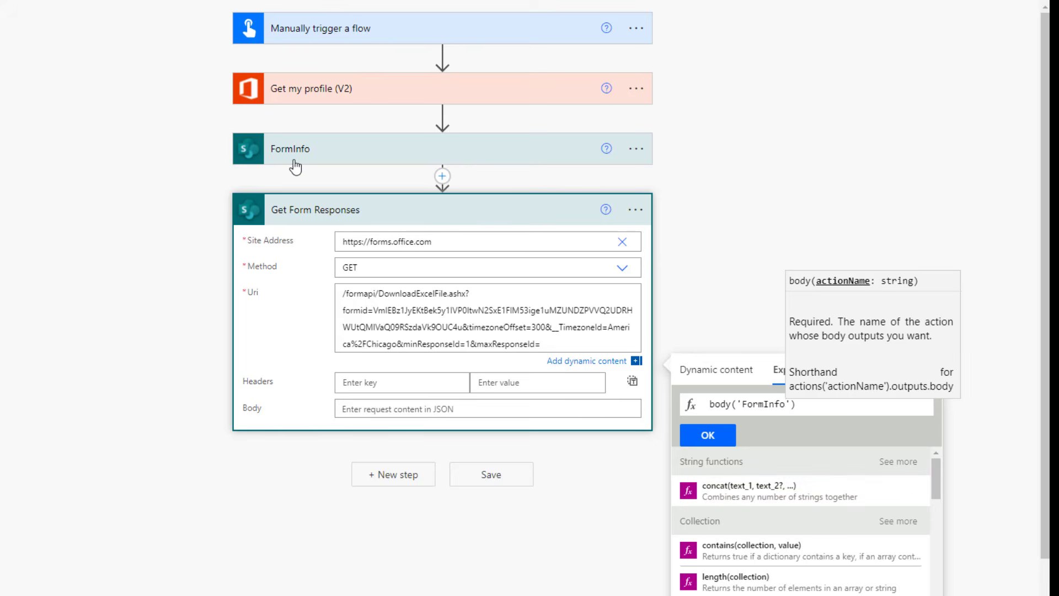
click(819, 405)
text(?)
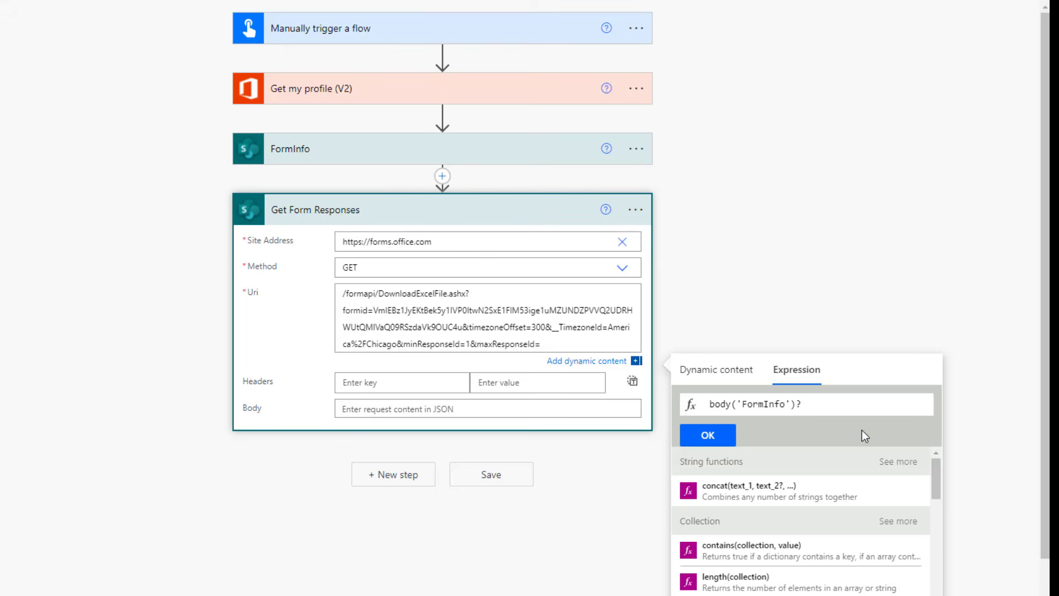
text(['rowCount'])
click(714, 442)
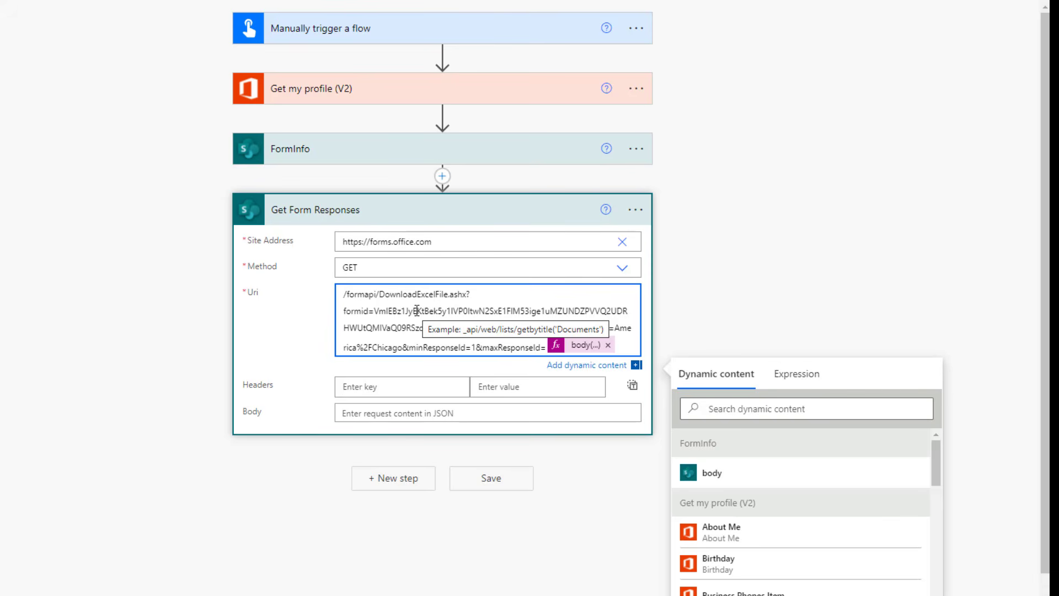
Step: Add a OneDrive for Business "Create file" action after Get Form Responses, with the Root folder as its path
scroll(419, 335, down, 1)
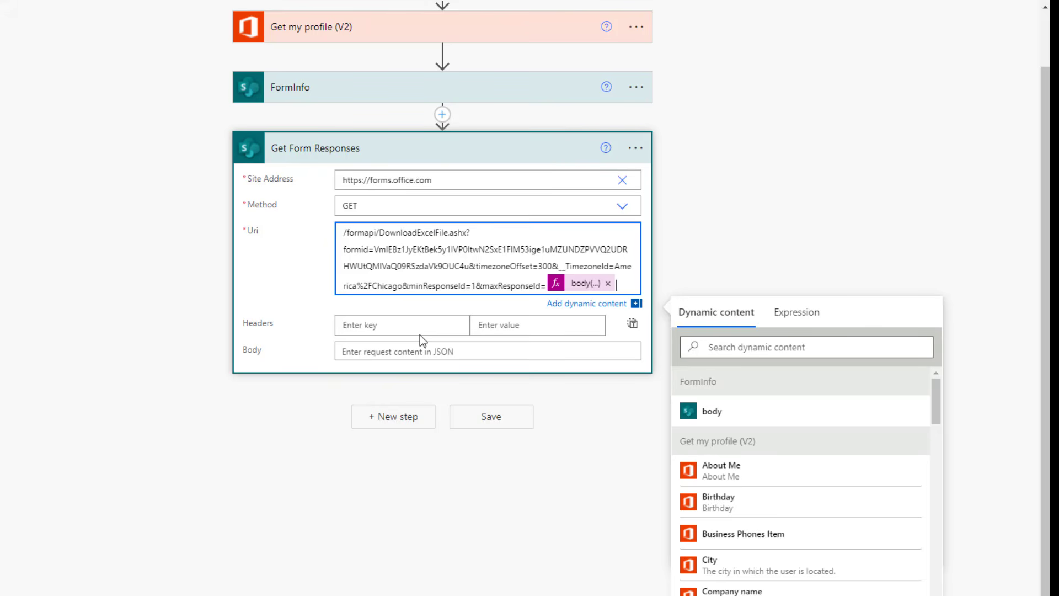
click(430, 416)
text(create fi)
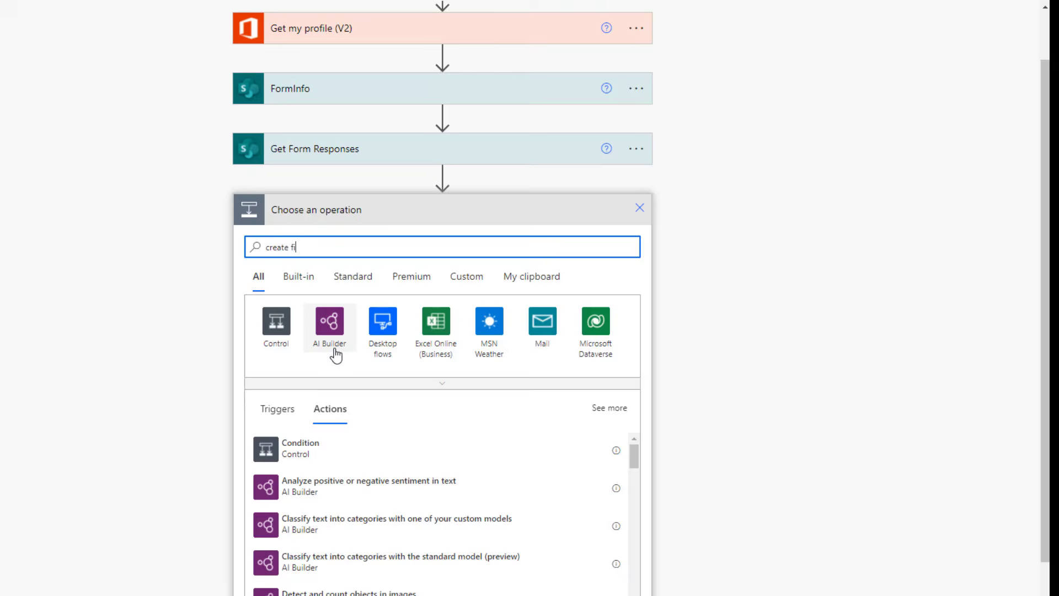
text(le)
click(328, 460)
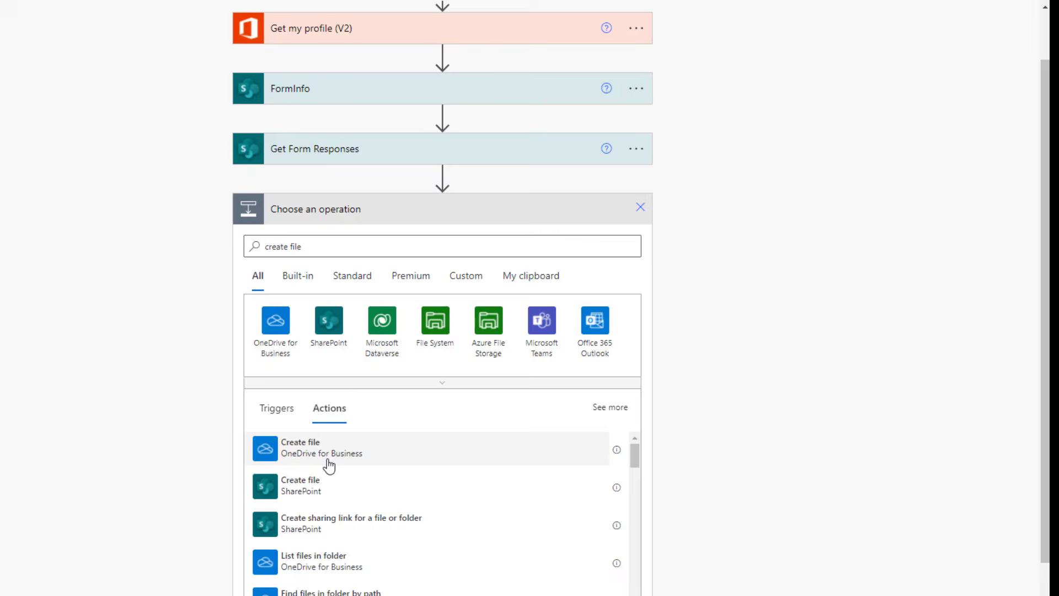
click(639, 305)
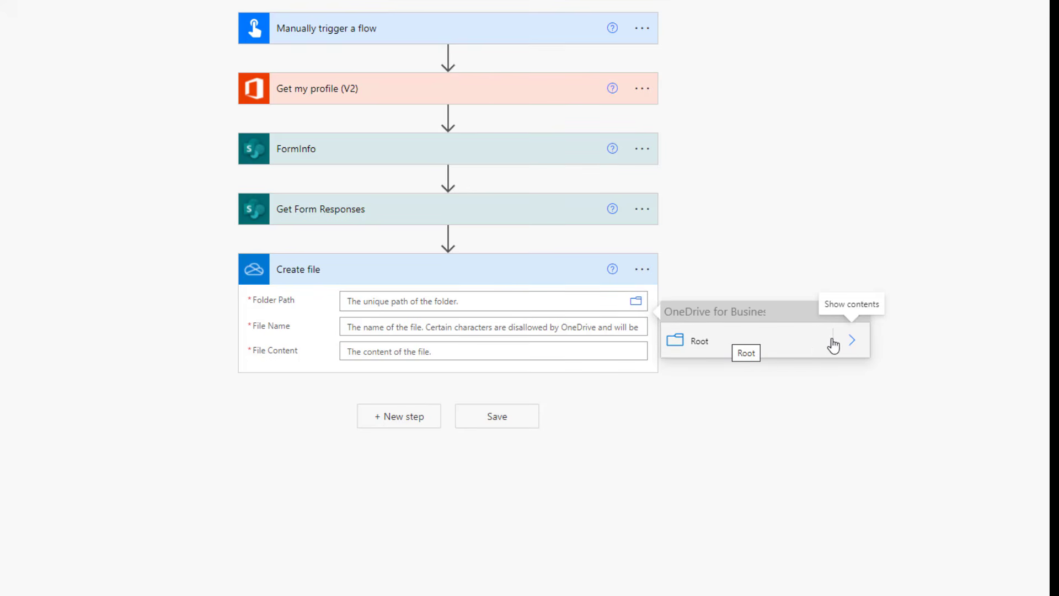
click(747, 347)
Step: Set the file name to the expression utcNow() followed by .xlsx, and the file content to the Get Form Responses body
click(358, 324)
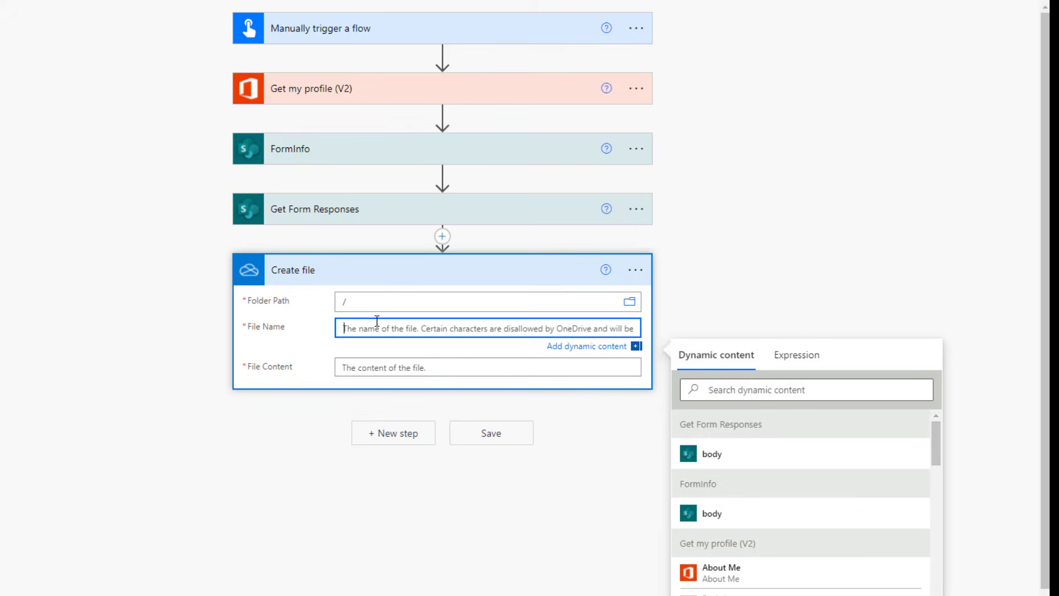
click(774, 356)
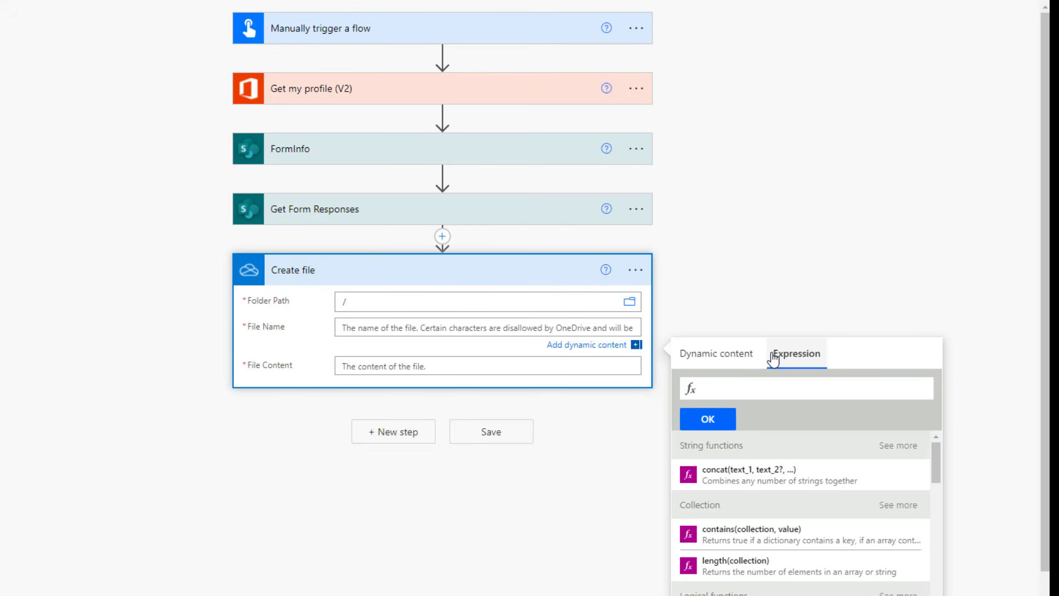
text(utcn)
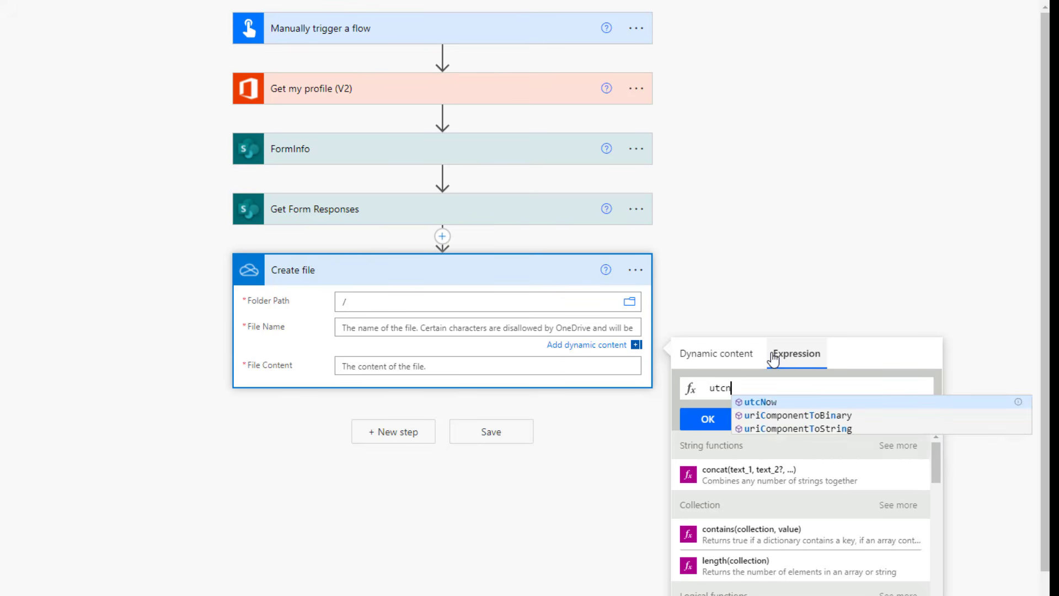
key(Return)
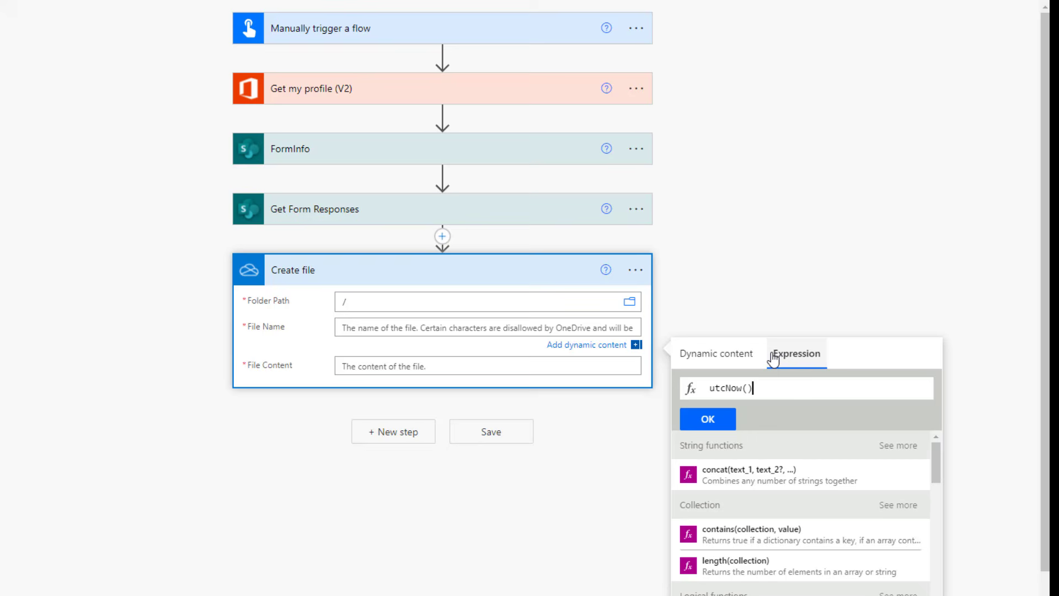
click(737, 420)
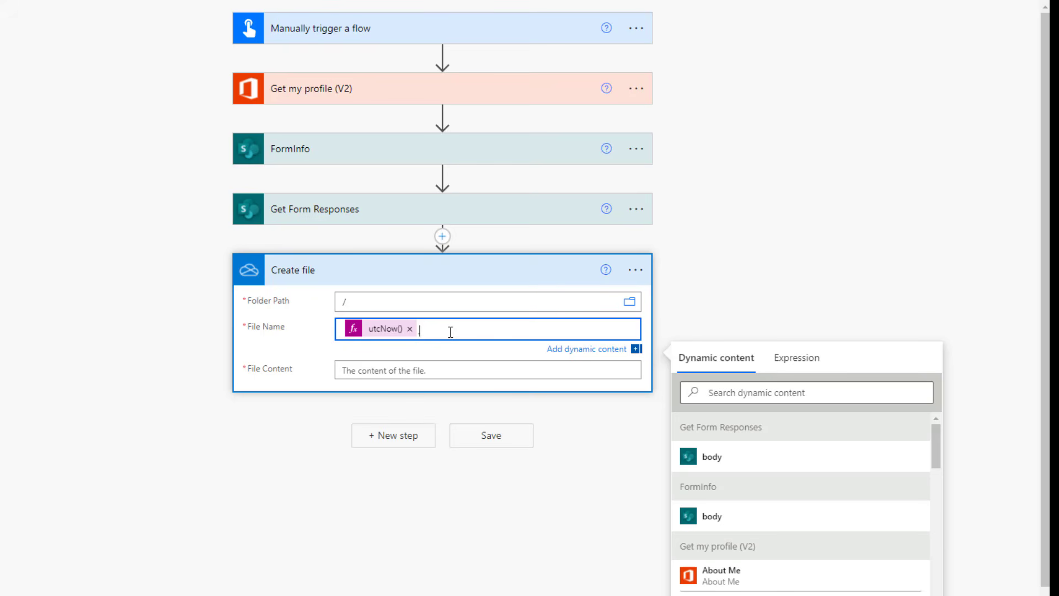
text(.xlsx)
click(391, 366)
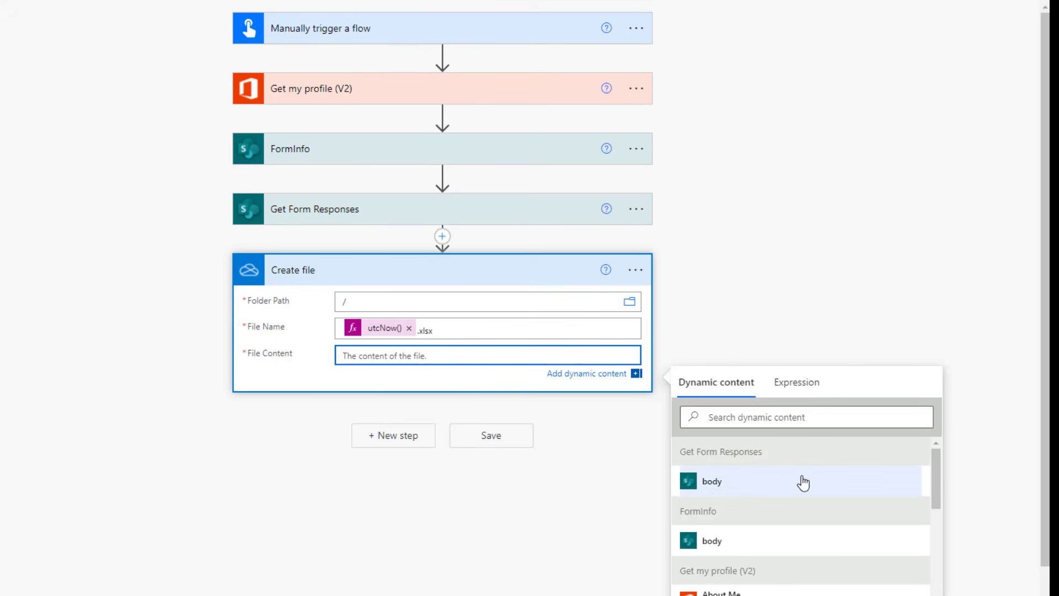
click(758, 492)
Step: Save the Event Feedback flow and run it as a manual test
scroll(548, 463, down, 1)
click(1039, 83)
click(888, 109)
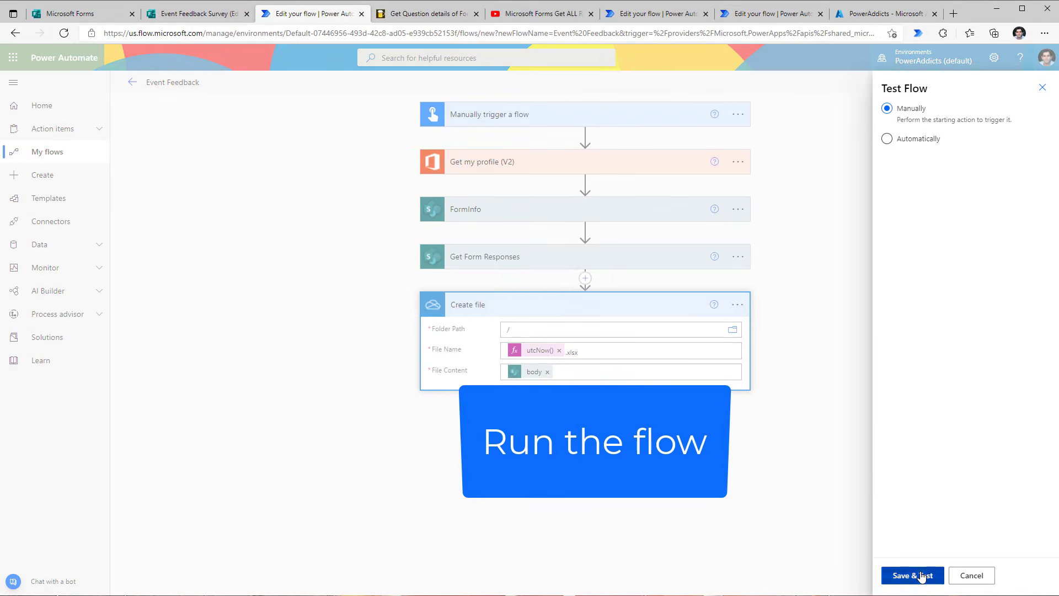
click(921, 577)
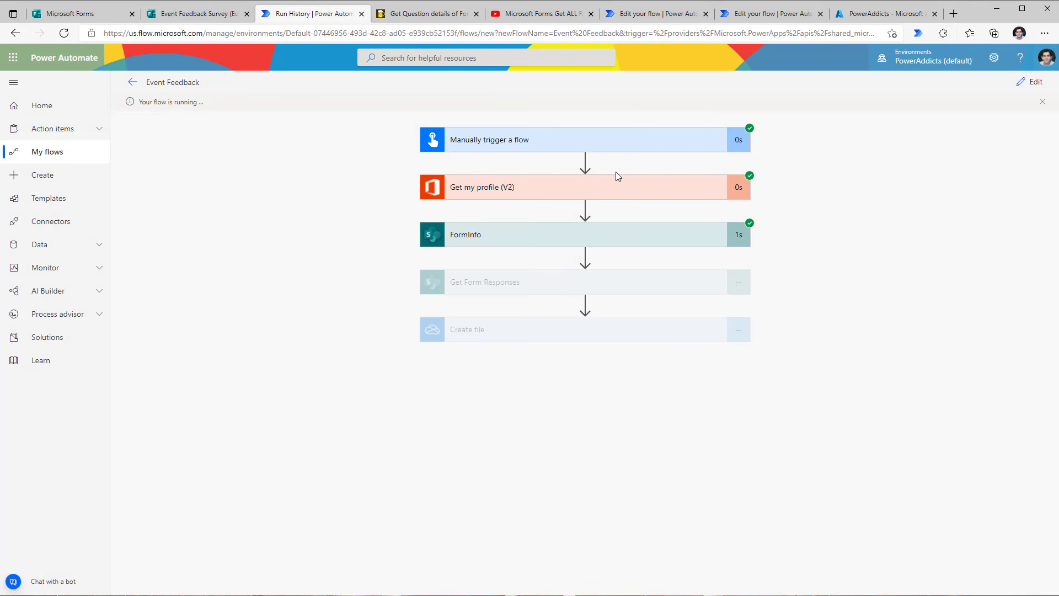
Step: Examine the run's FormInfo outputs, the maxResponseId in the Get Form Responses Uri, and the Create file details
click(560, 241)
scroll(567, 433, down, 6)
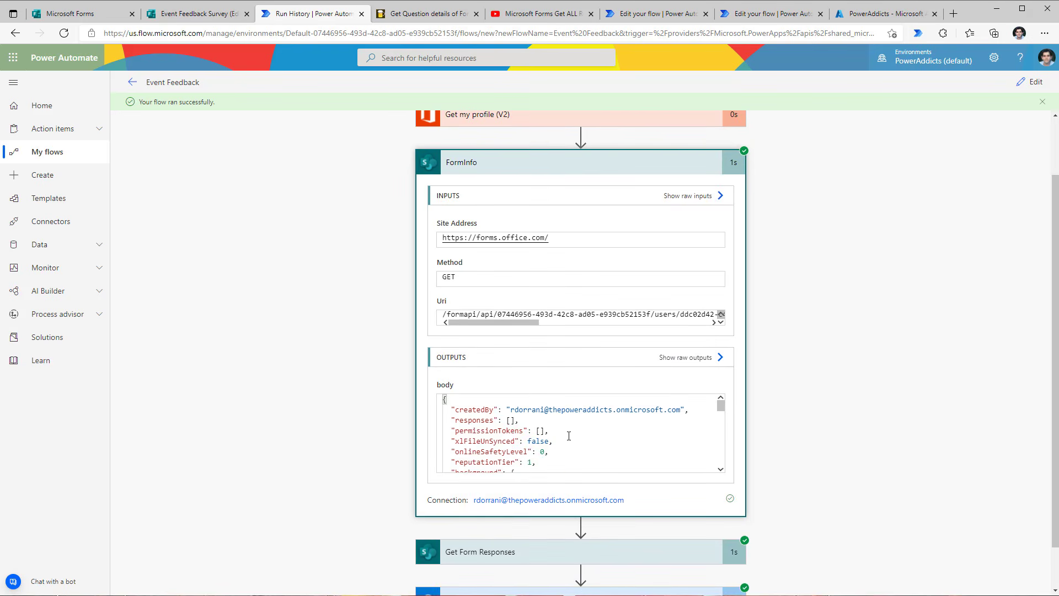
scroll(493, 208, down, 1)
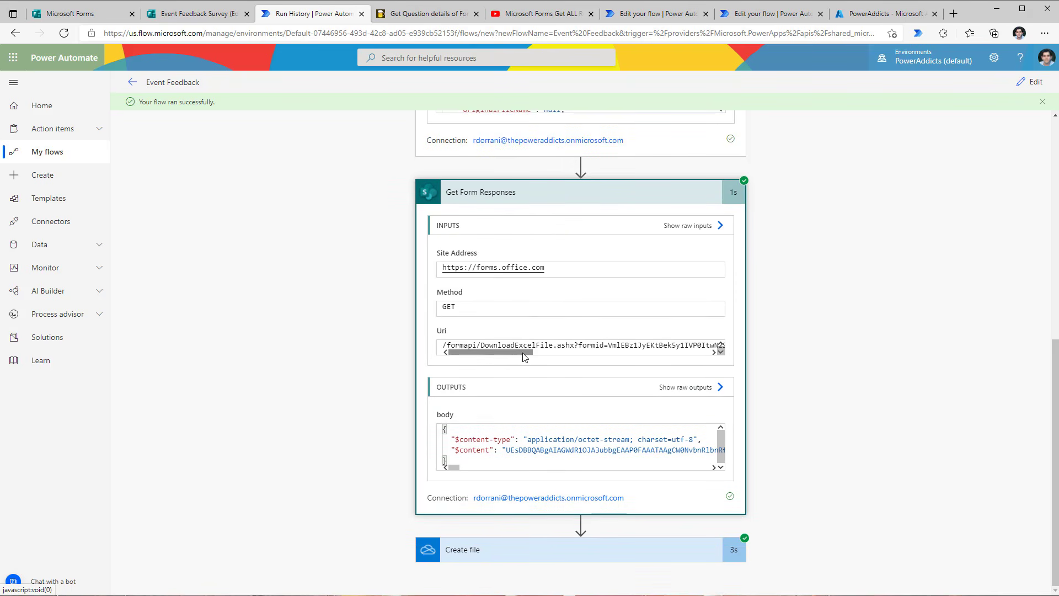
drag(522, 355, 725, 343)
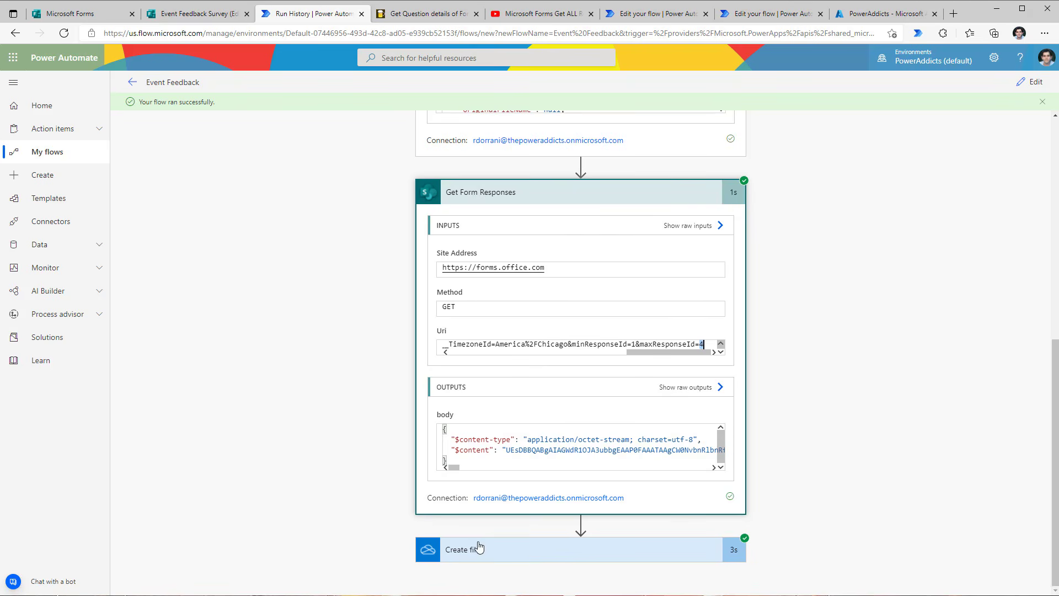
click(479, 548)
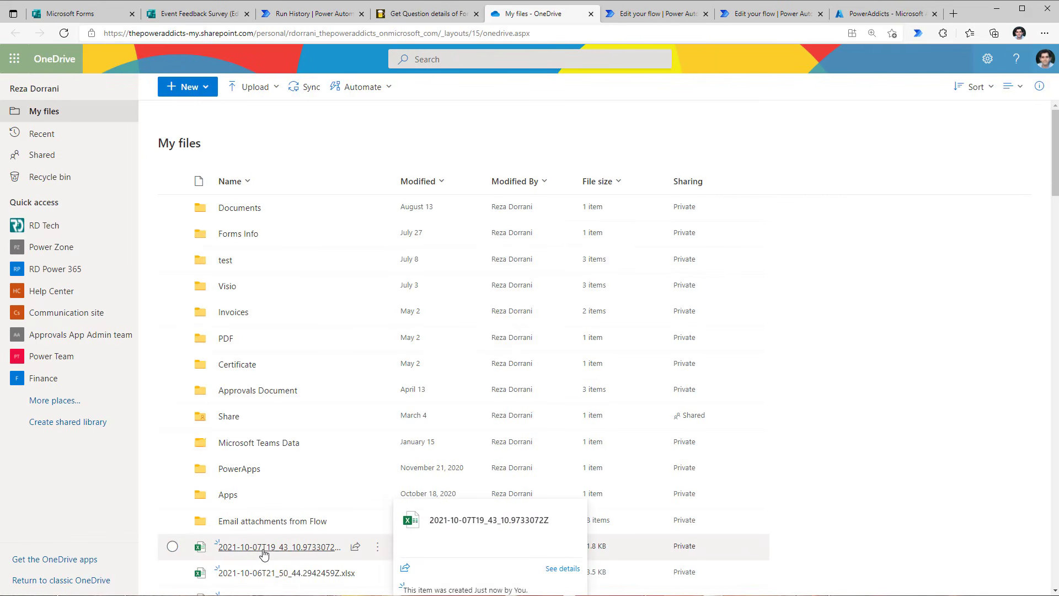
Step: Open the newly created .xlsx file from OneDrive and review the survey response rows and column headings
click(264, 554)
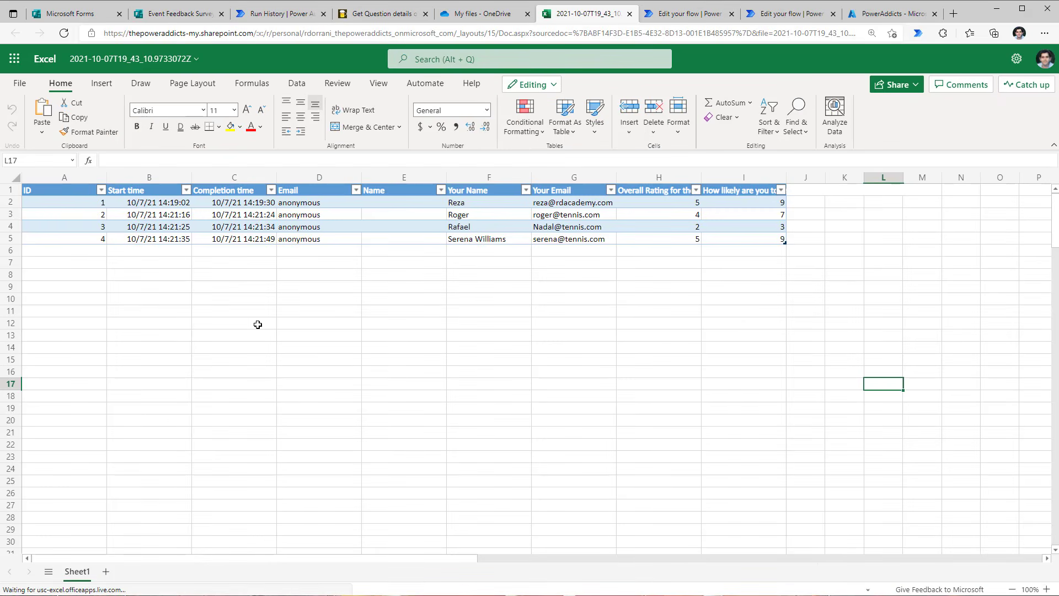
drag(69, 204, 96, 216)
drag(185, 215, 740, 239)
click(592, 289)
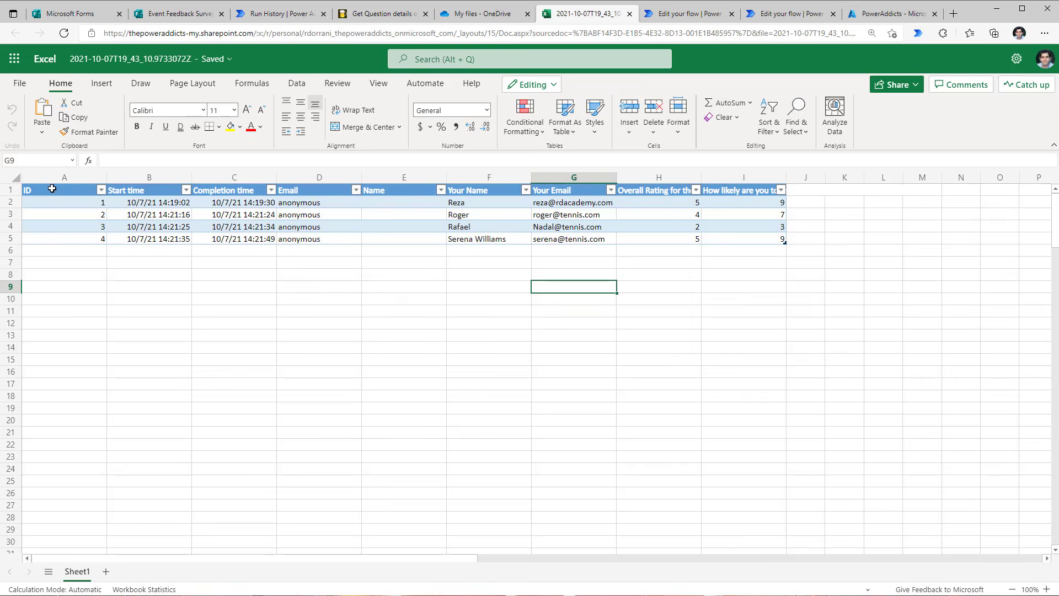
drag(54, 190, 762, 236)
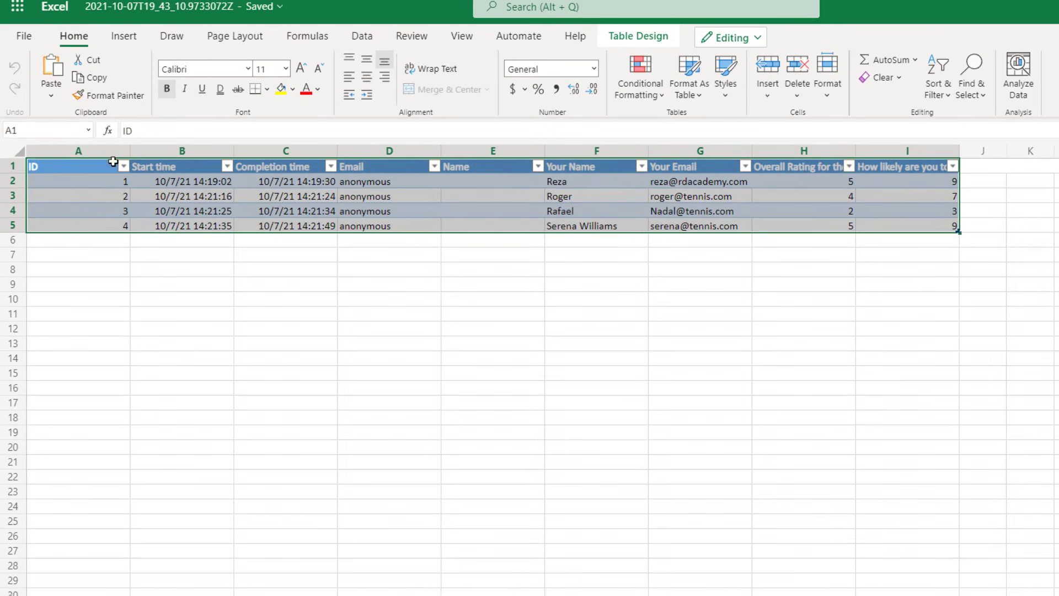
Step: Select Table1 in the workbook to check its range, and widen the Overall Rating for the Event column to fit its heading
click(83, 140)
click(63, 149)
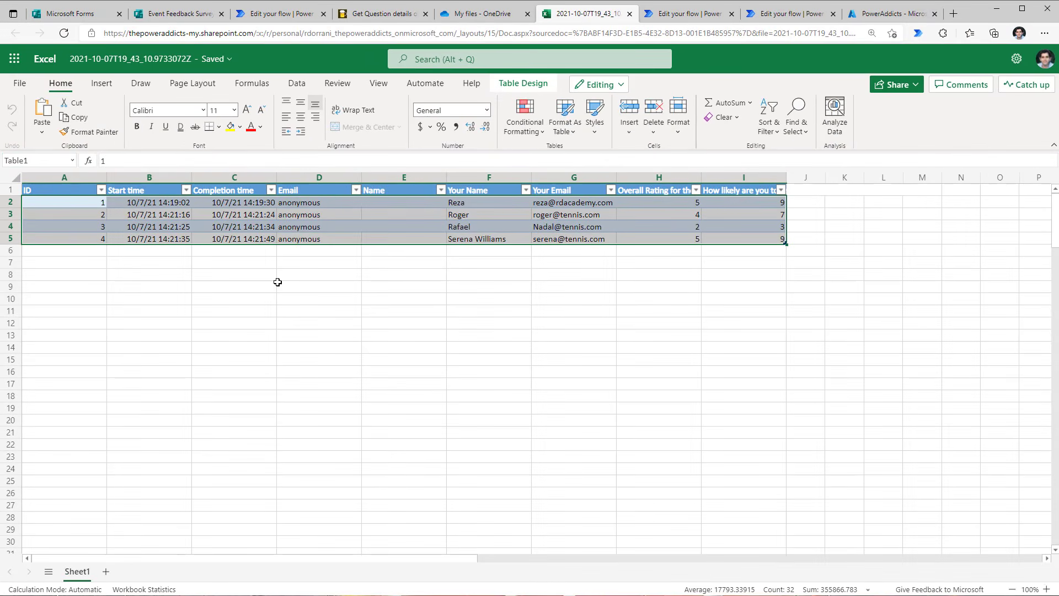
click(542, 239)
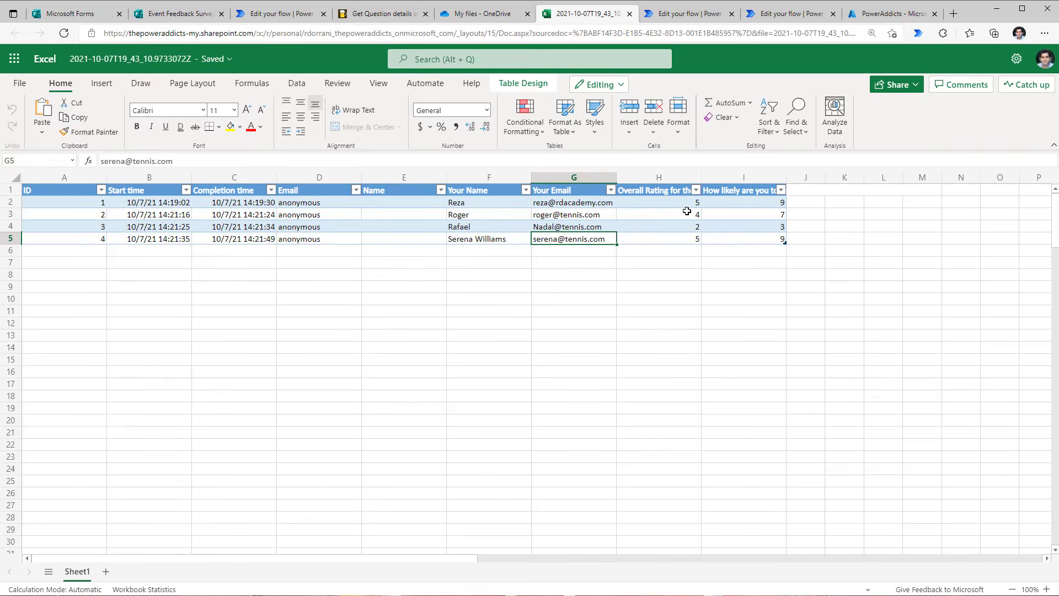
double_click(701, 177)
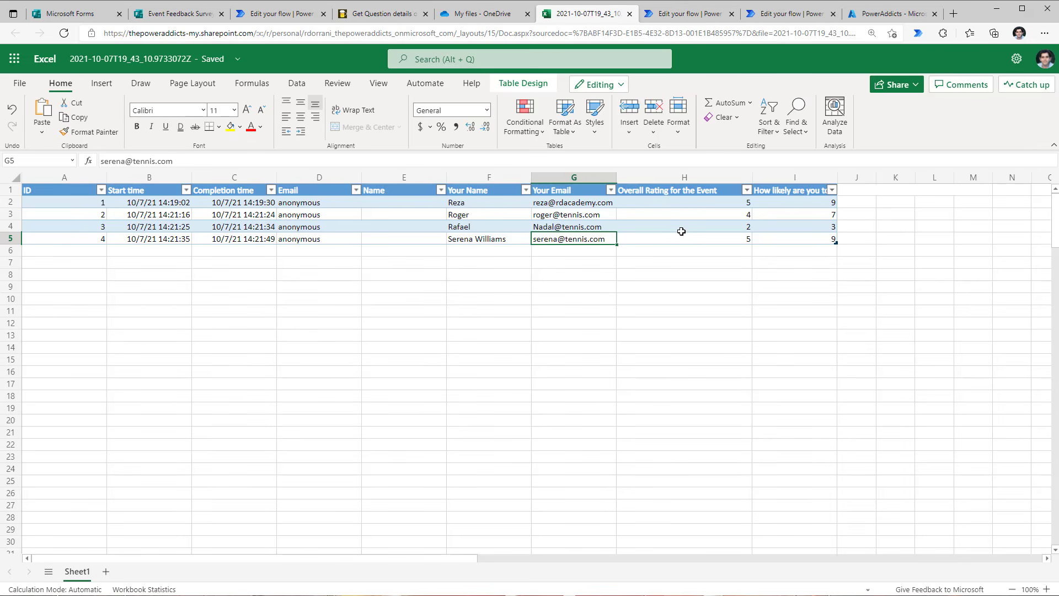
drag(684, 202, 690, 234)
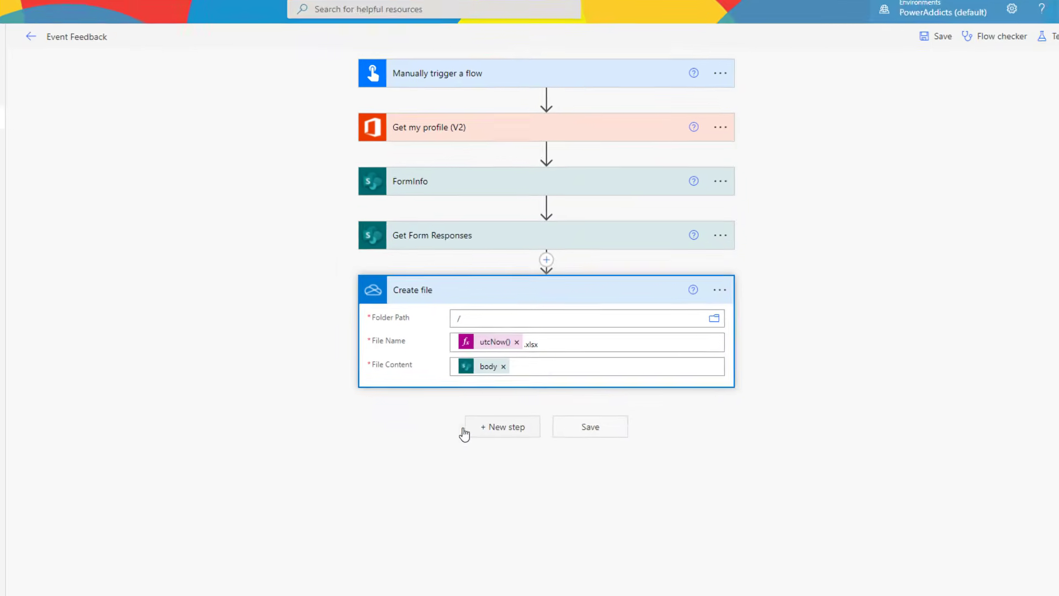
Step: Add the Excel Online (Business) action "List rows present in a table" after Create file in the Event Feedback flow
click(466, 432)
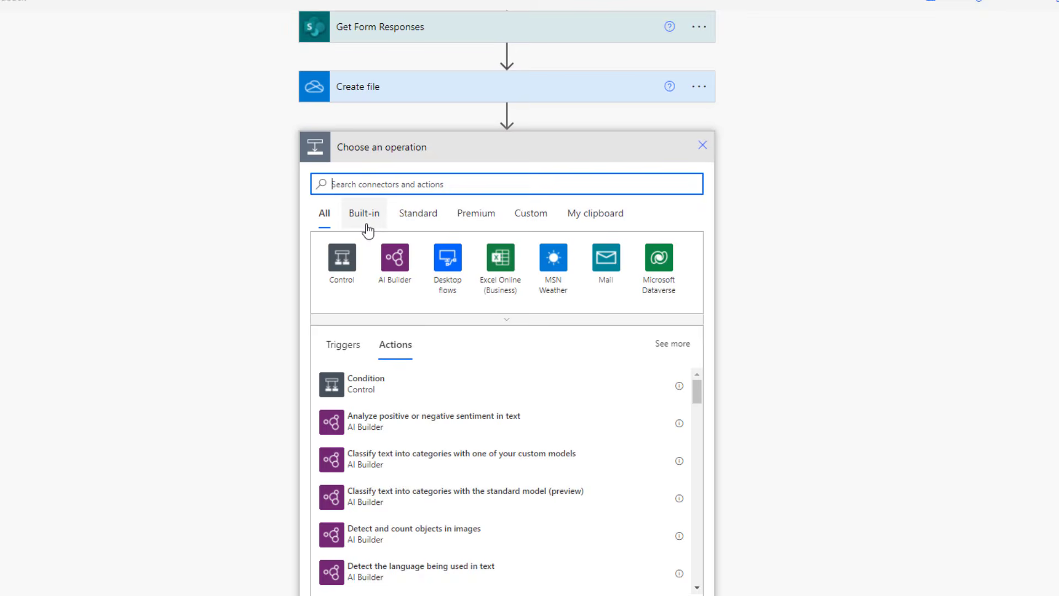
text(list rows)
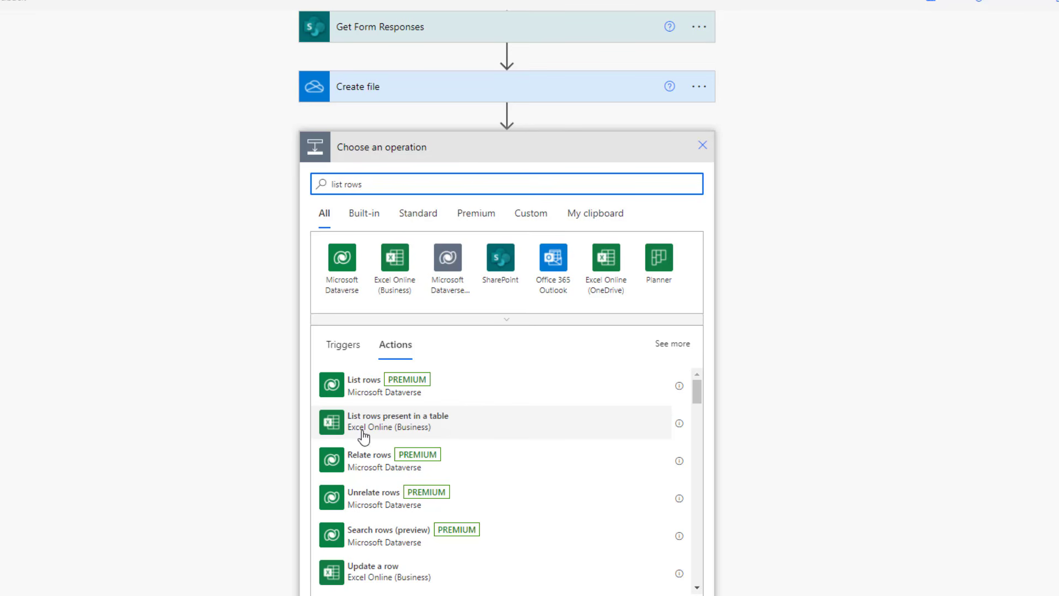
click(455, 434)
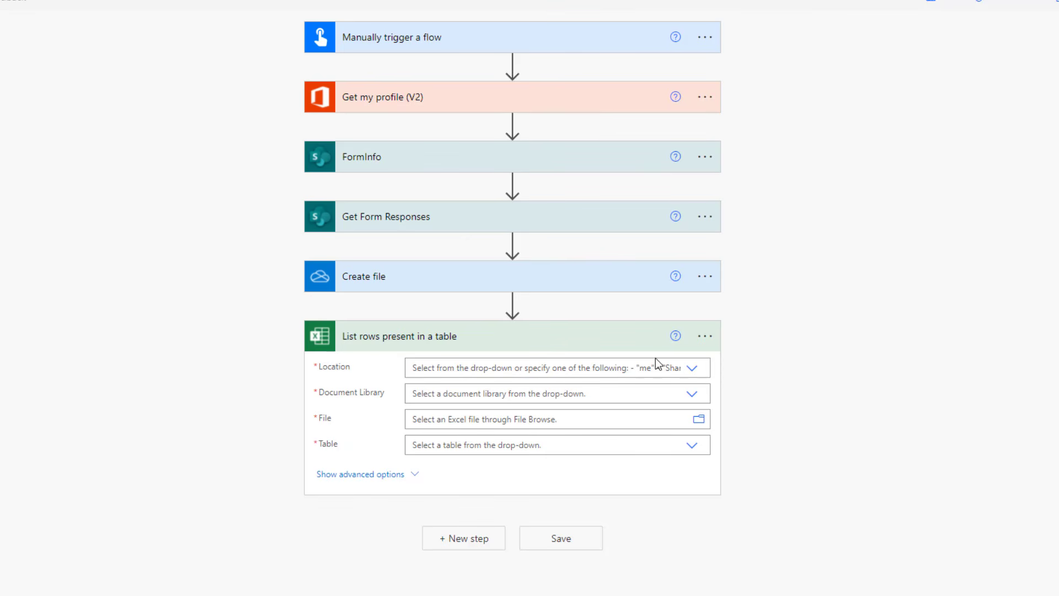
Step: Set the location of List rows present in a table to OneDrive for Business and its document library to OneDrive
click(690, 370)
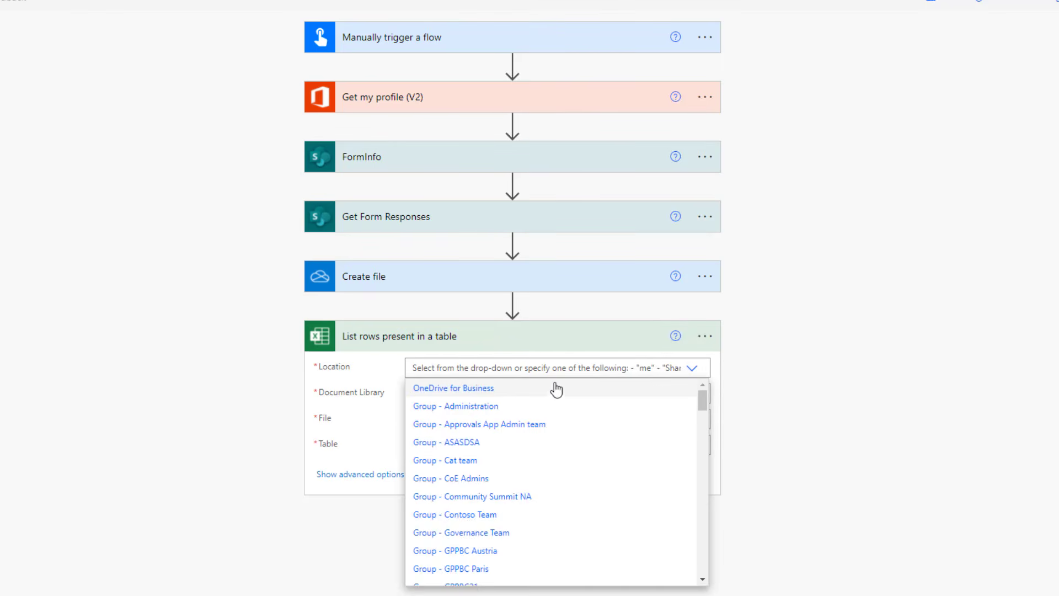
click(513, 386)
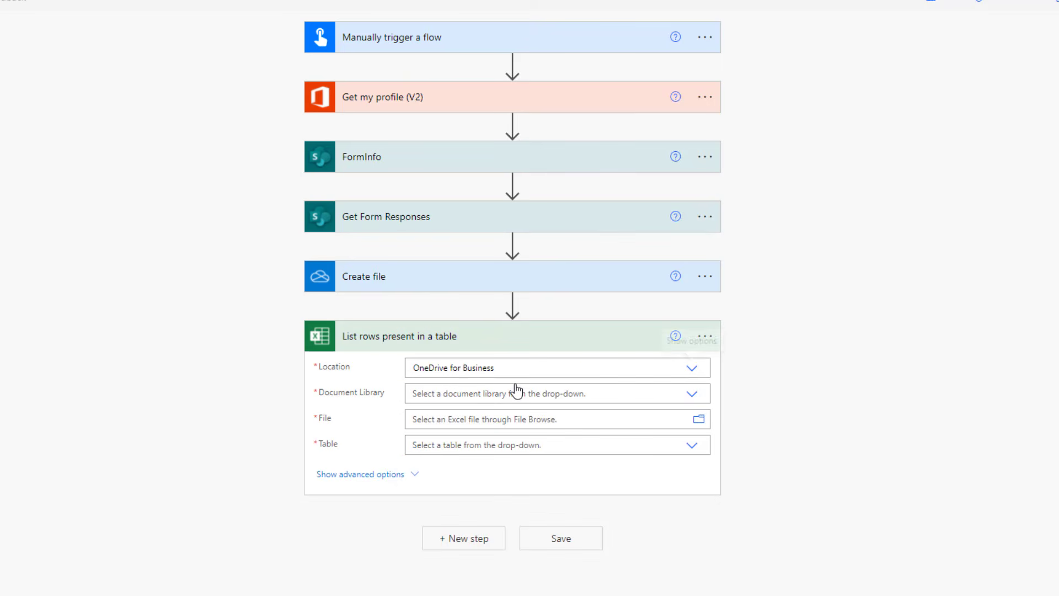
click(693, 394)
click(469, 415)
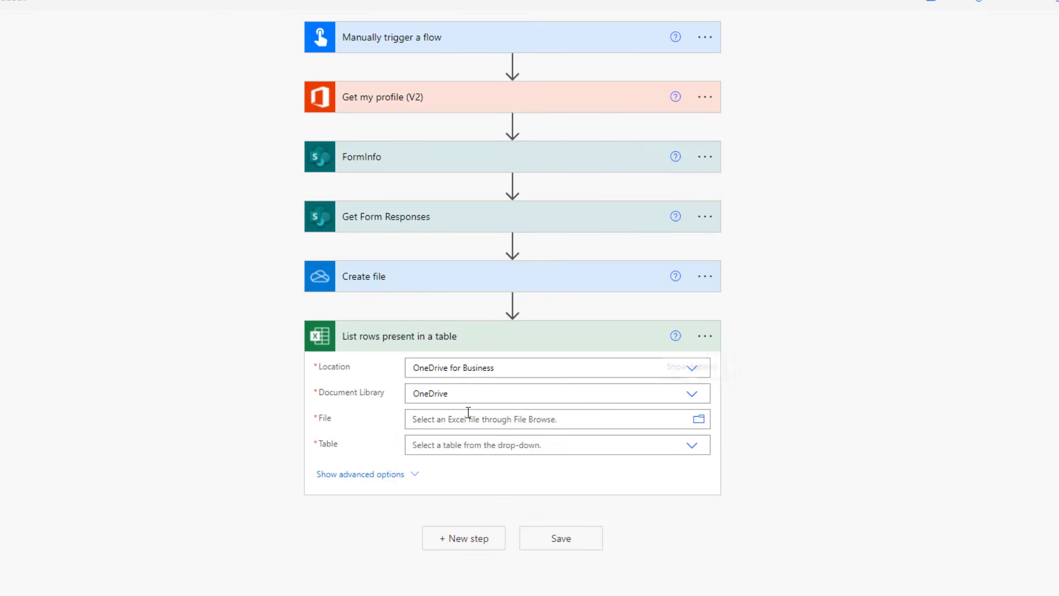
Step: Set the file to the Id from Create file and the table to the custom value Table1
click(493, 419)
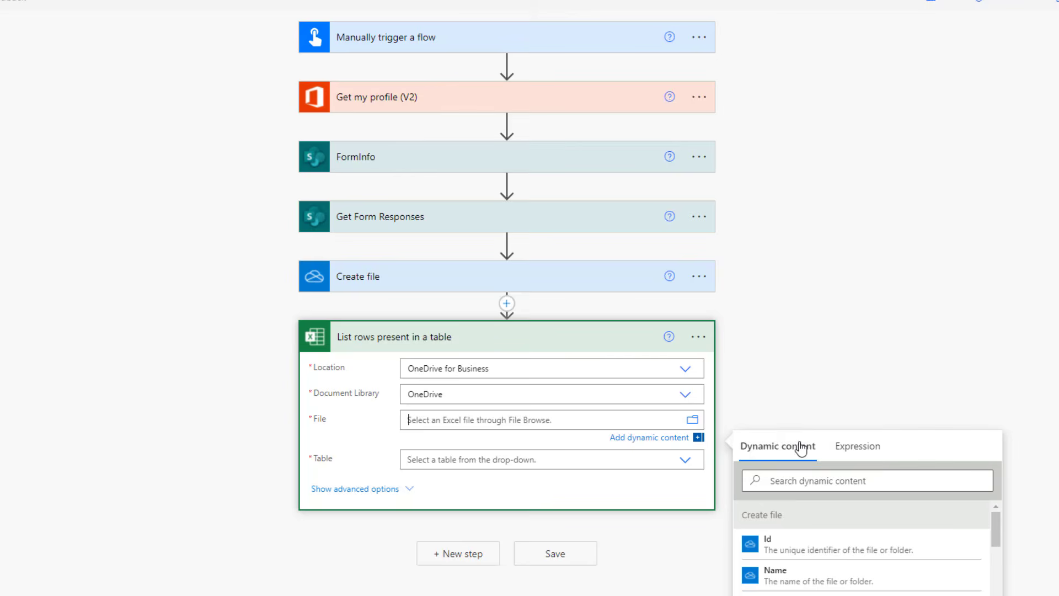
scroll(804, 442, down, 2)
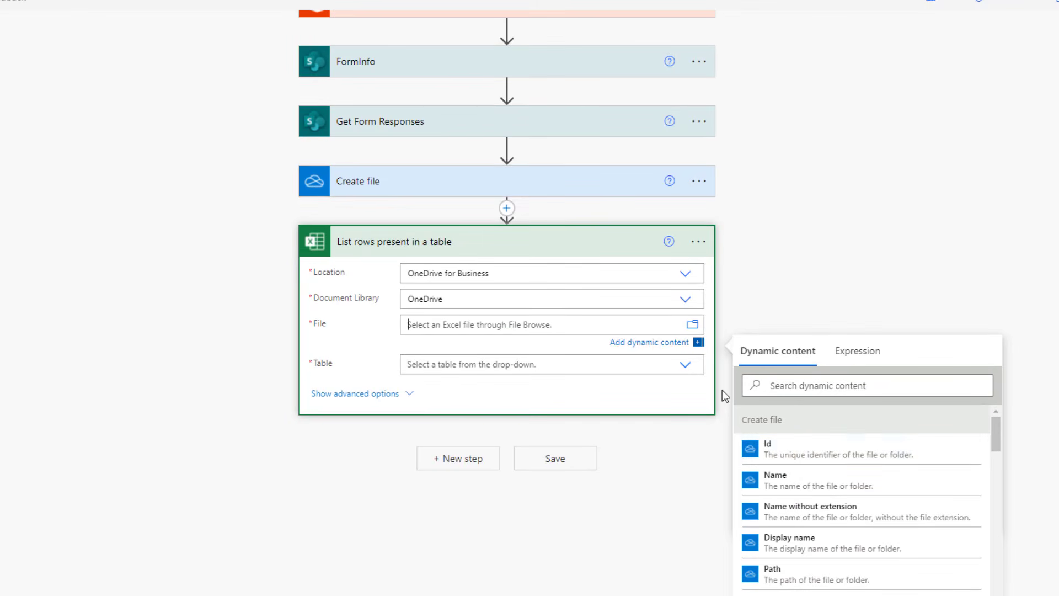
click(794, 456)
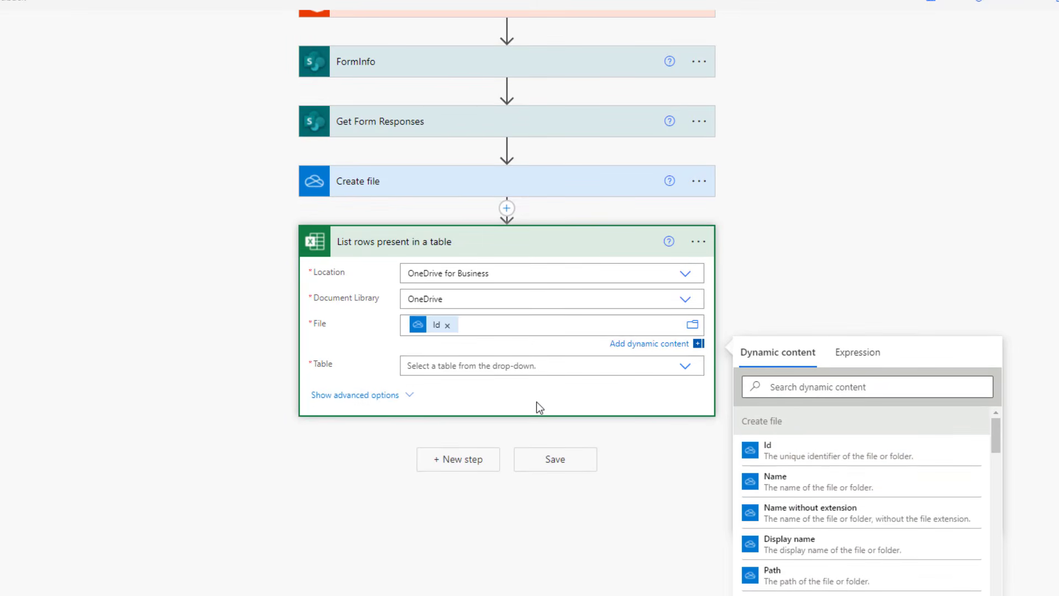
click(463, 359)
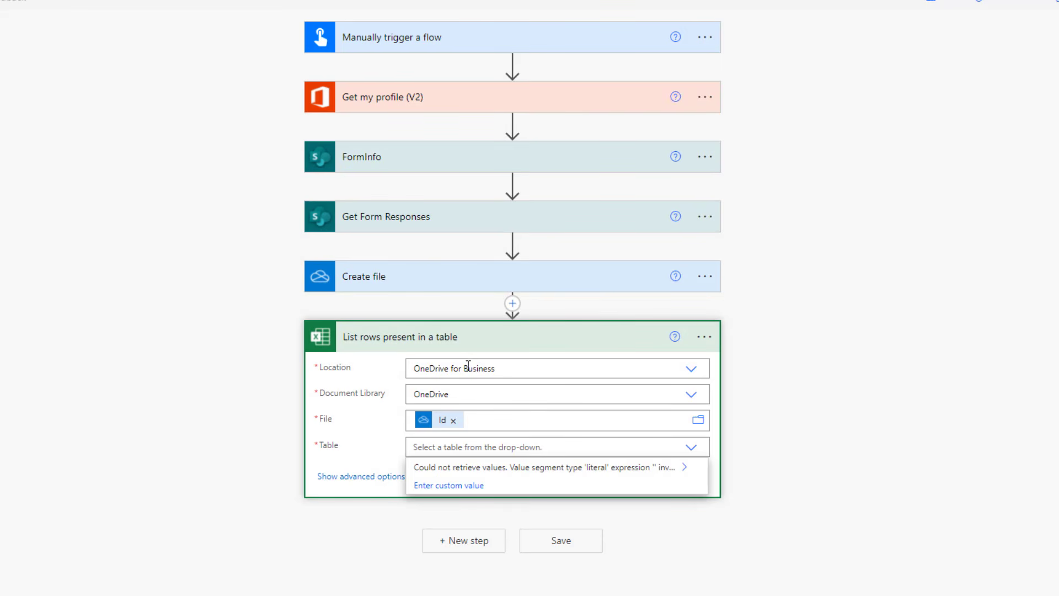
click(451, 486)
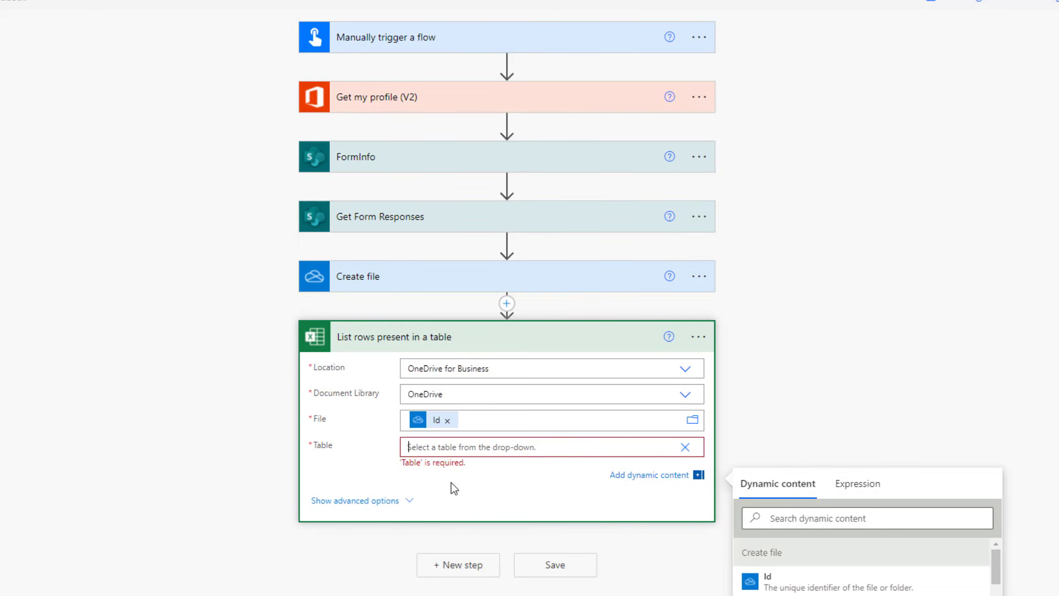
text(Table1)
click(178, 365)
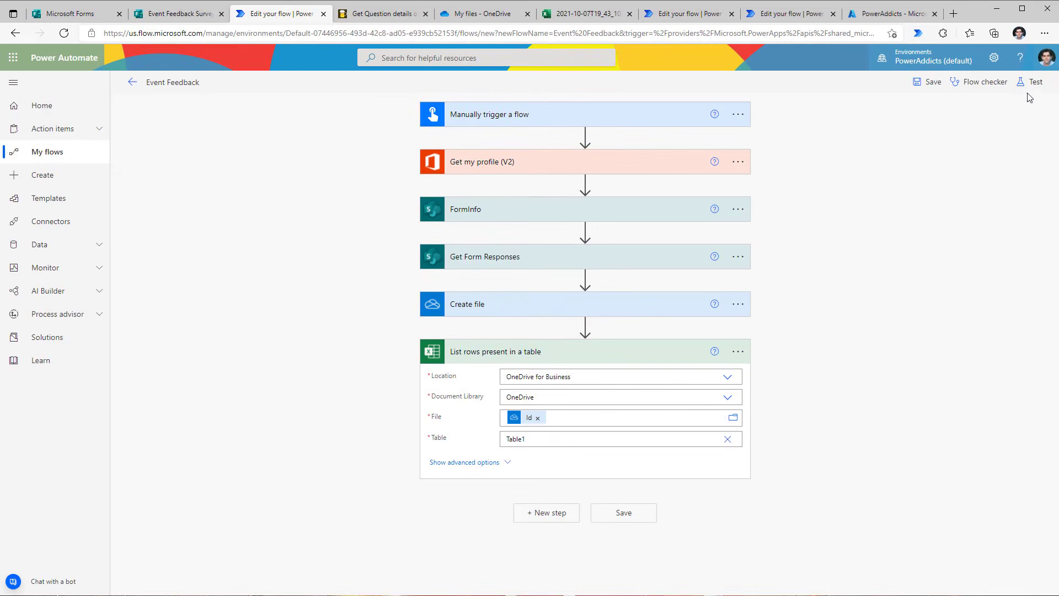
Step: Test the Event Feedback flow and open the raw outputs of List rows present in a table
click(1031, 83)
click(913, 575)
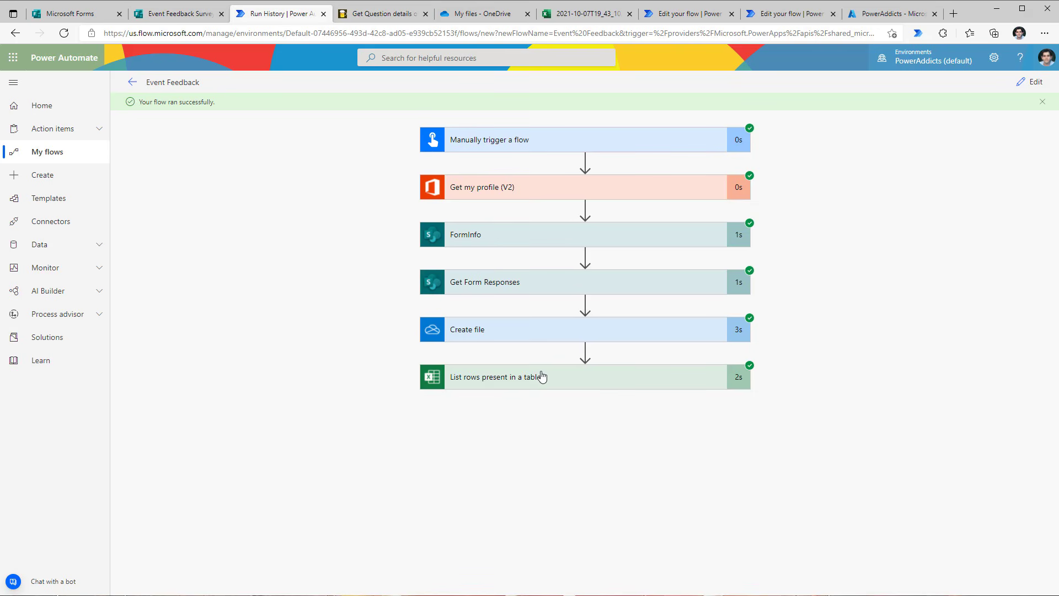
click(539, 374)
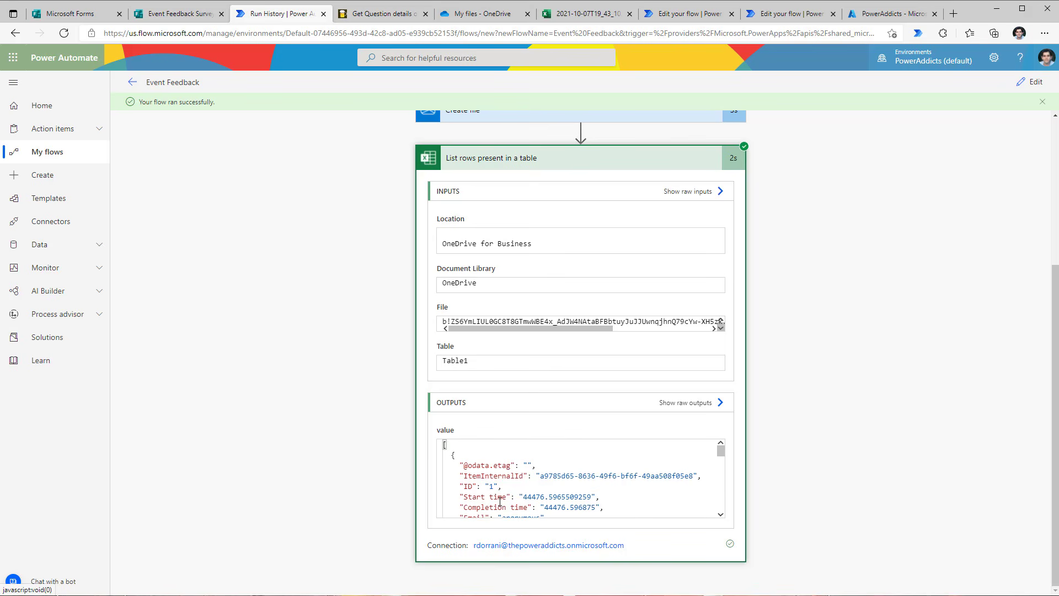
click(721, 406)
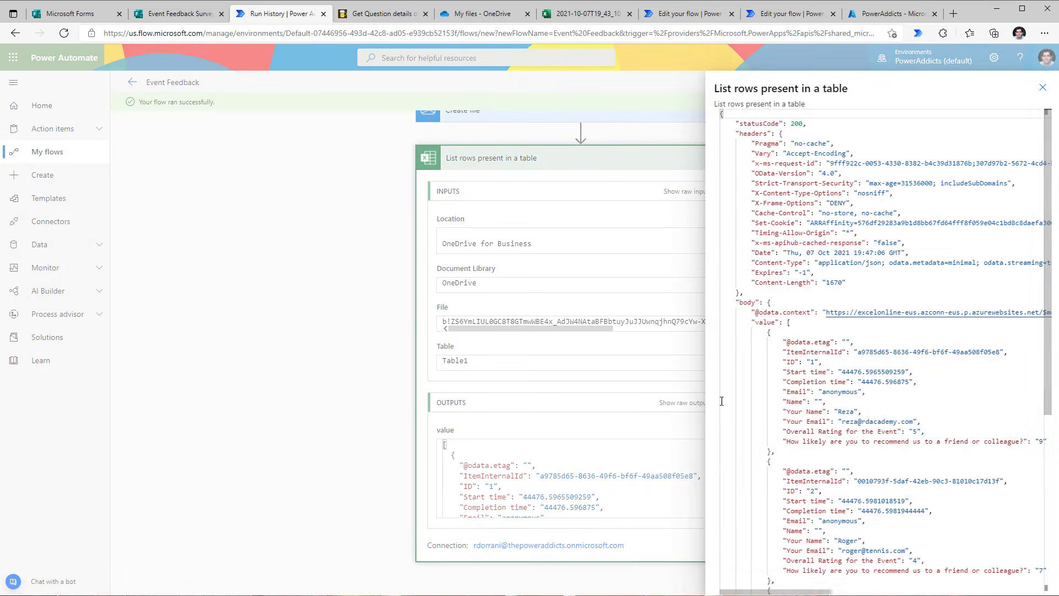
Step: Copy the raw outputs into sample.json in Visual Studio Code and examine the response records in the body's value array
click(848, 257)
key(ctrl+a)
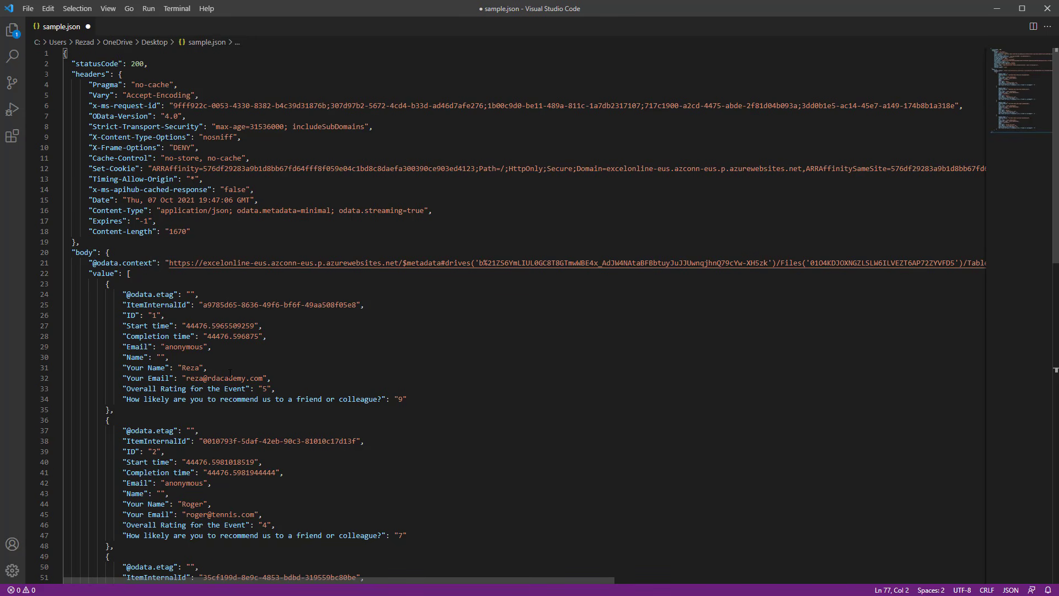
scroll(230, 374, down, 2)
scroll(231, 374, down, 3)
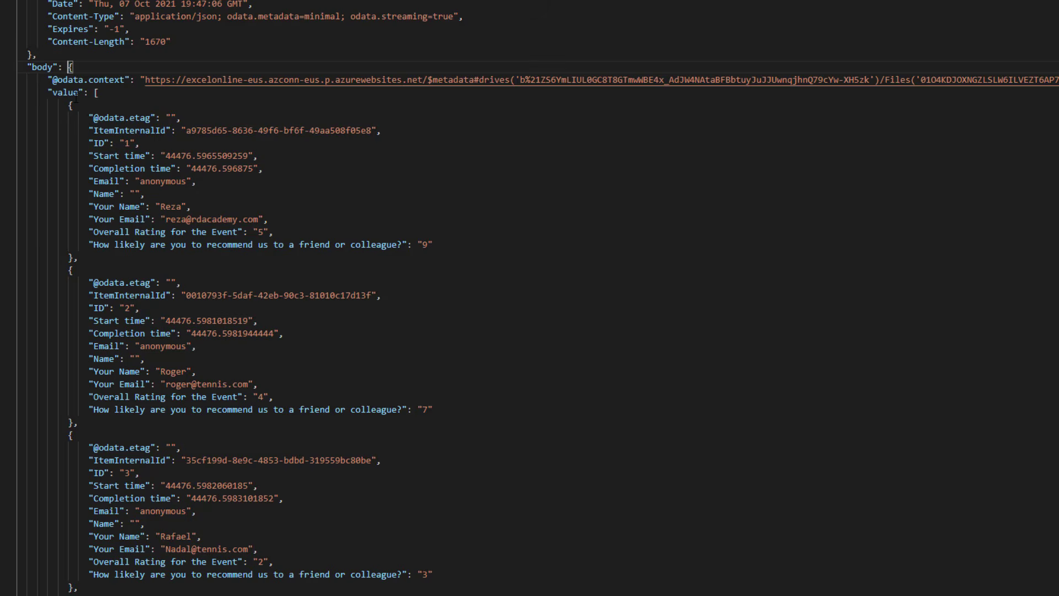
double_click(74, 92)
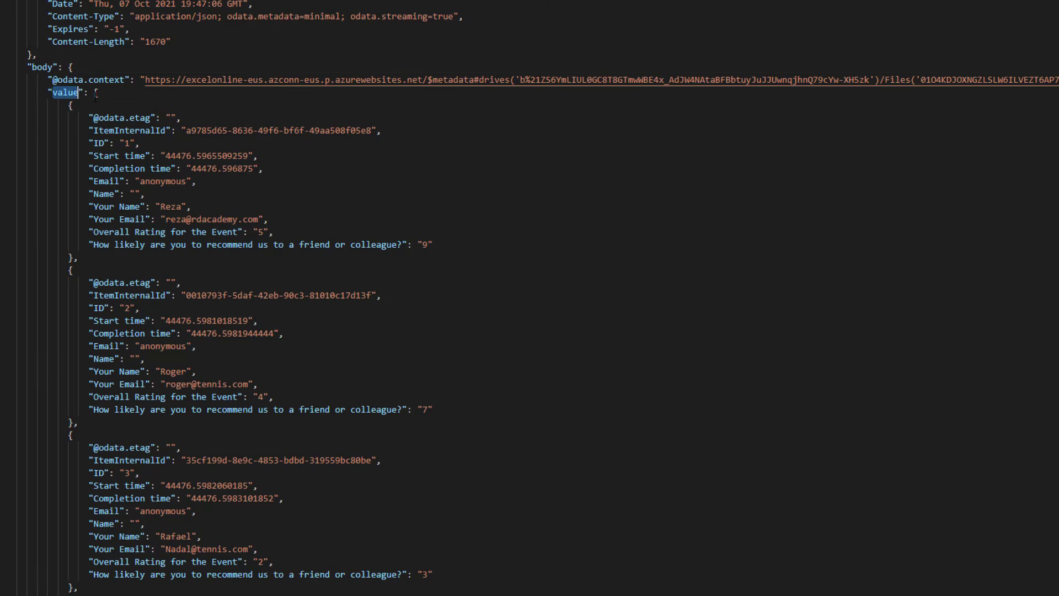
click(96, 93)
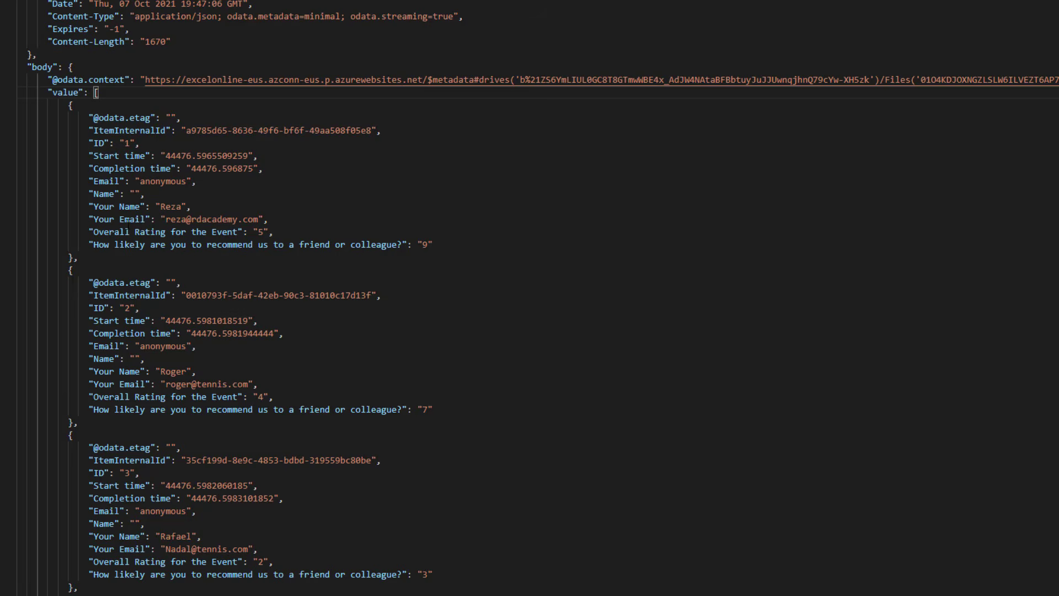
scroll(174, 327, down, 2)
scroll(173, 327, up, 1)
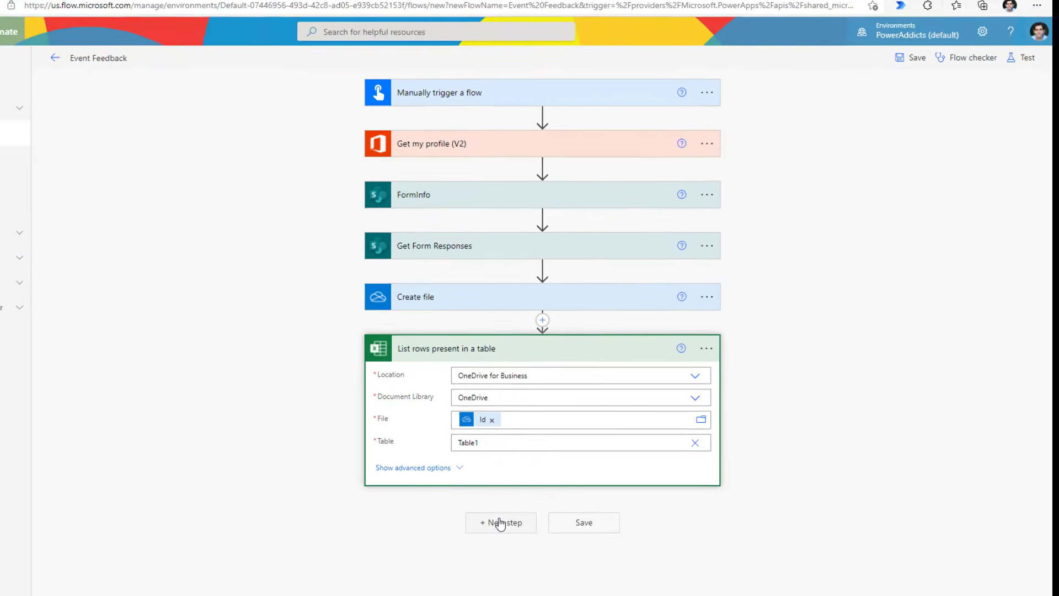
Step: Add a Filter array action after List rows present in a table and use that action's value list as its source
click(497, 522)
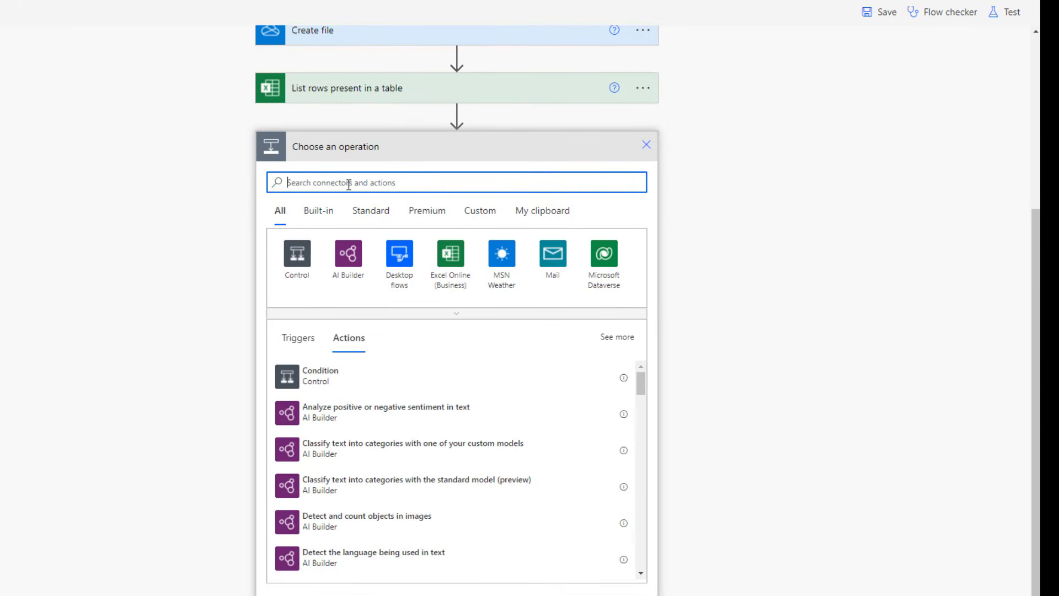
text(filter)
click(350, 377)
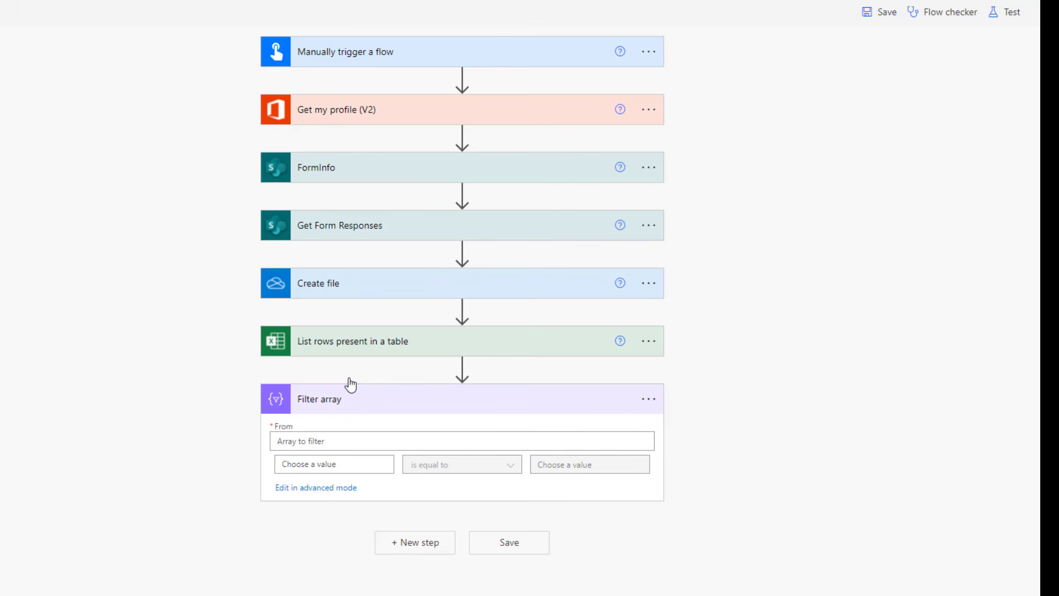
click(325, 441)
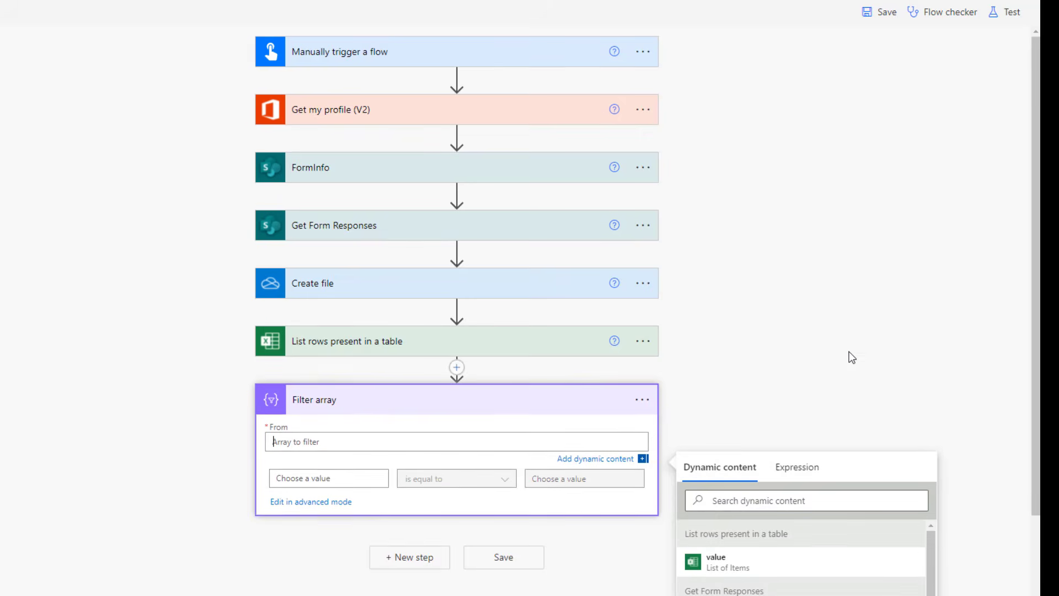
scroll(849, 352, down, 3)
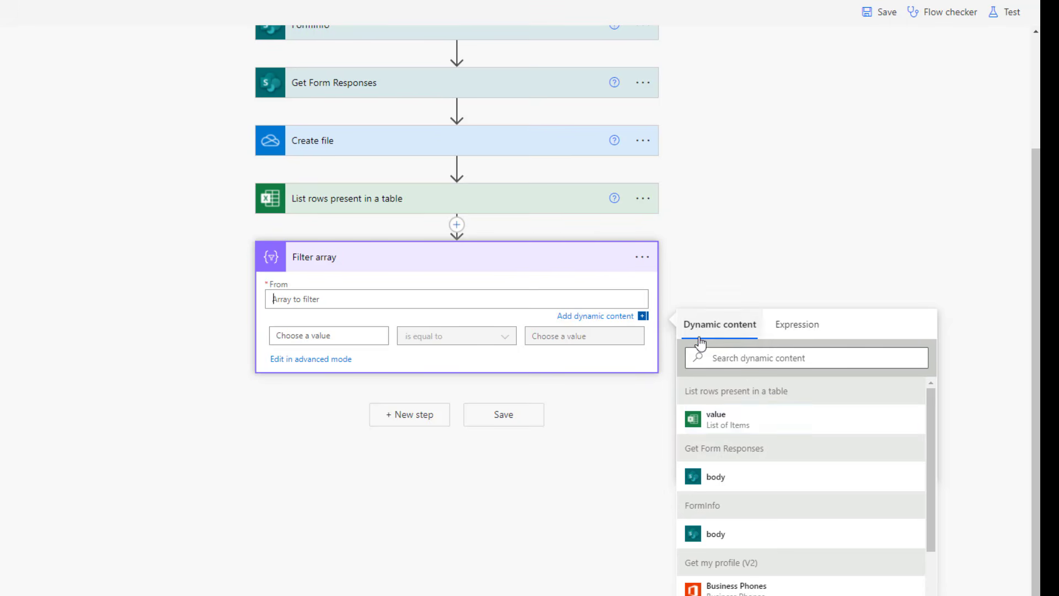
click(739, 418)
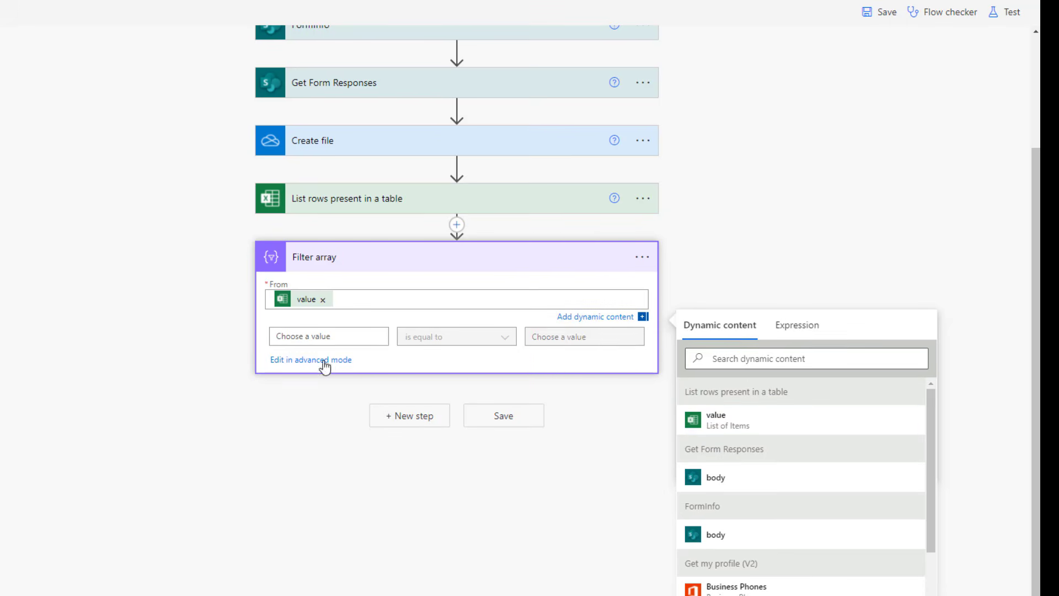
Step: Write the filter's first value as the expression item()?['Overall Rating for the Event'], checking the column name in sample.json
click(307, 336)
scroll(742, 397, down, 3)
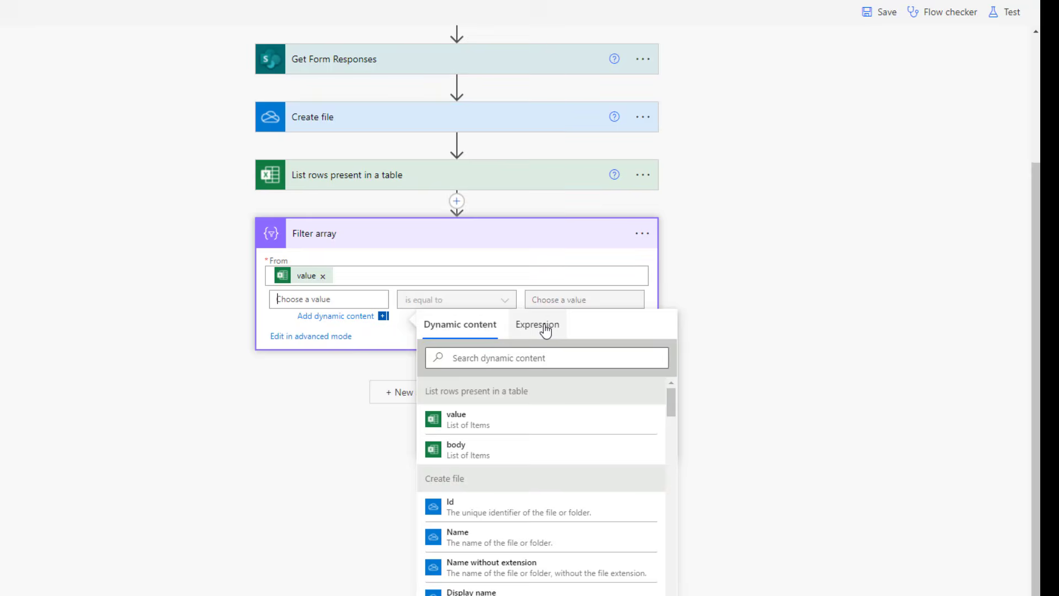
click(537, 325)
text(item()?[')
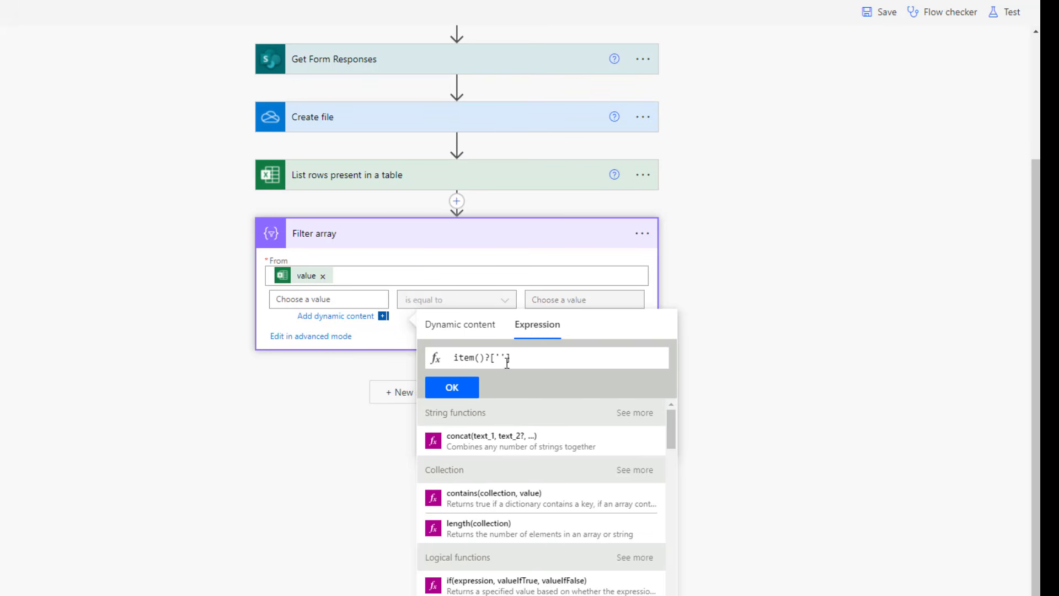
key(alt+Tab)
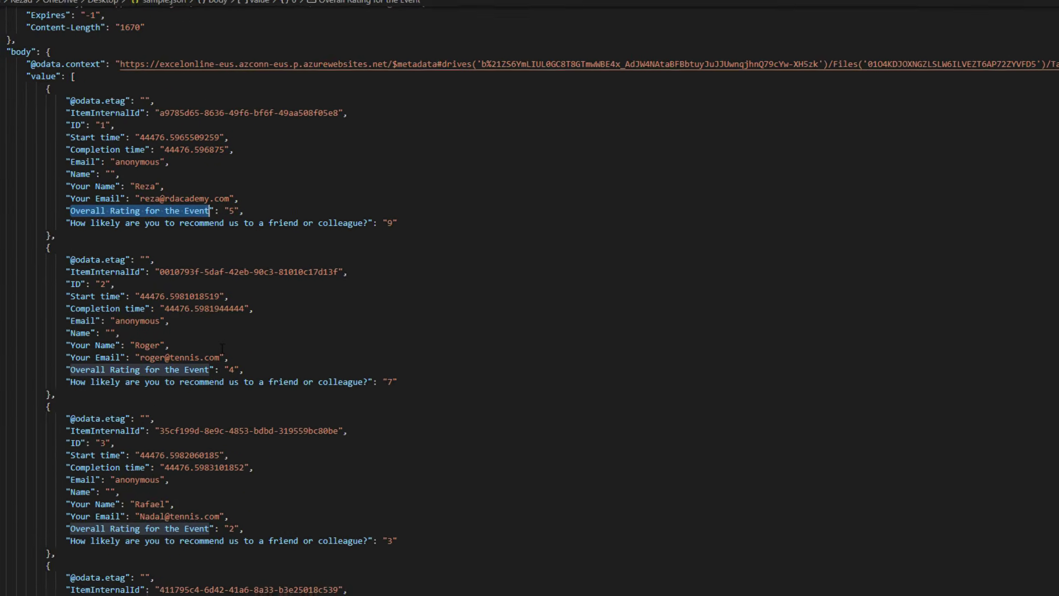
key(alt+Tab)
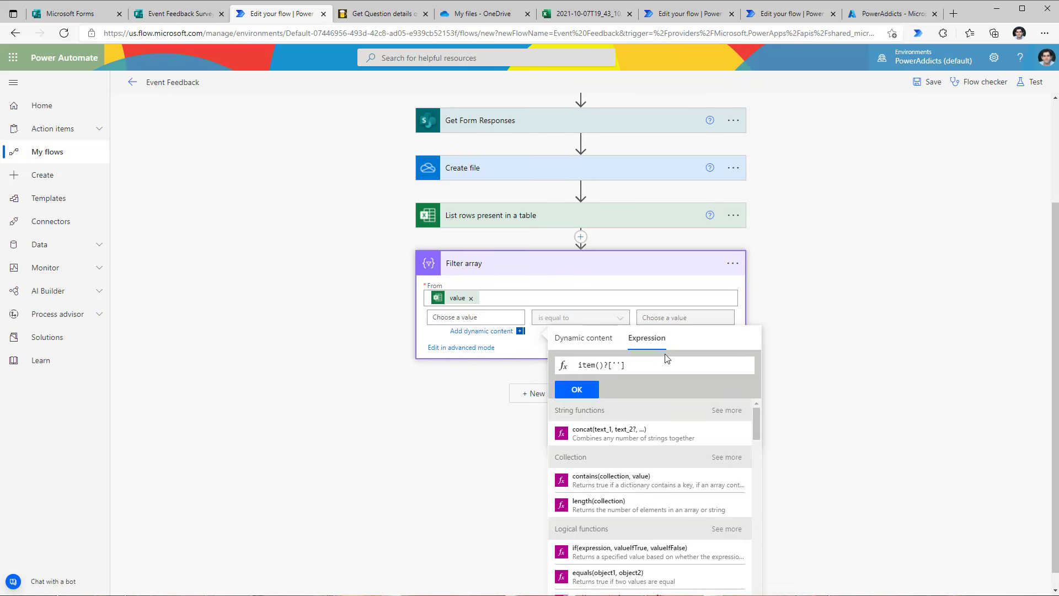
text(Overall Rating for the Event)
key(alt+Tab)
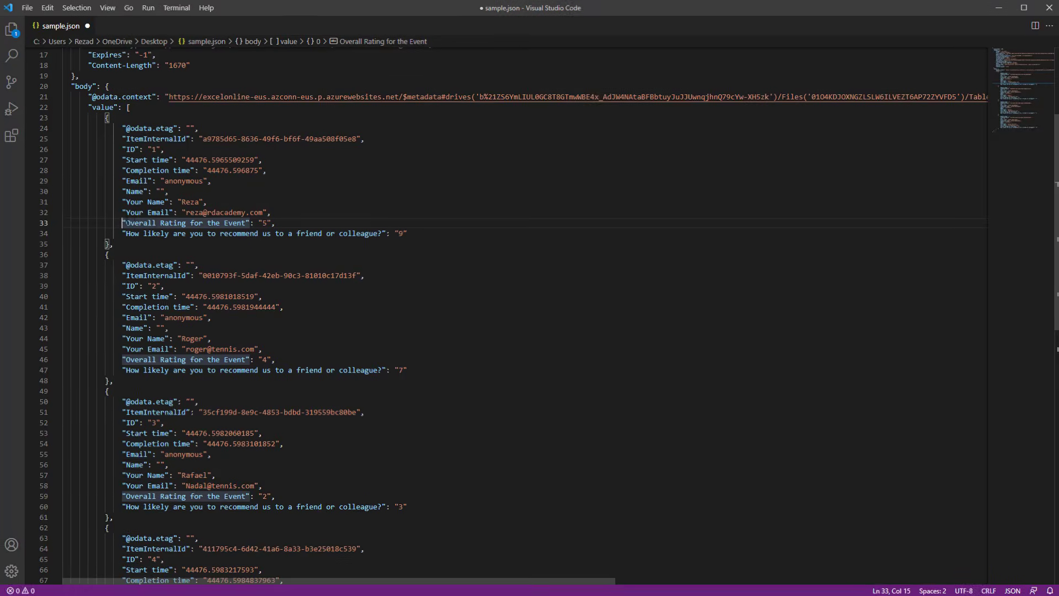
drag(252, 201, 267, 202)
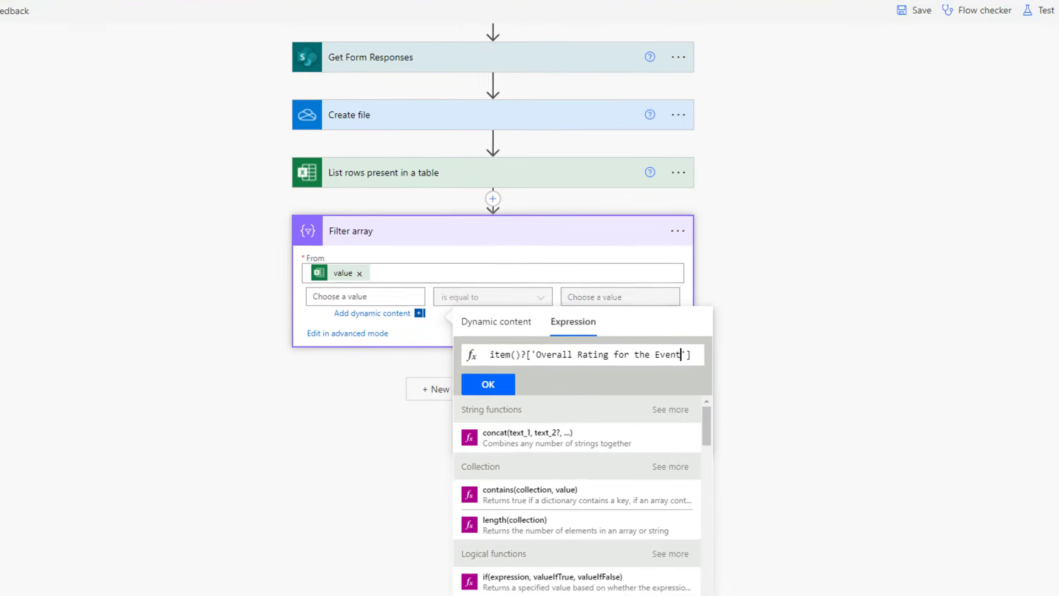
Step: Wrap the rating expression in int() and insert it as the filter condition's first value
text(int()
drag(514, 357, 686, 354)
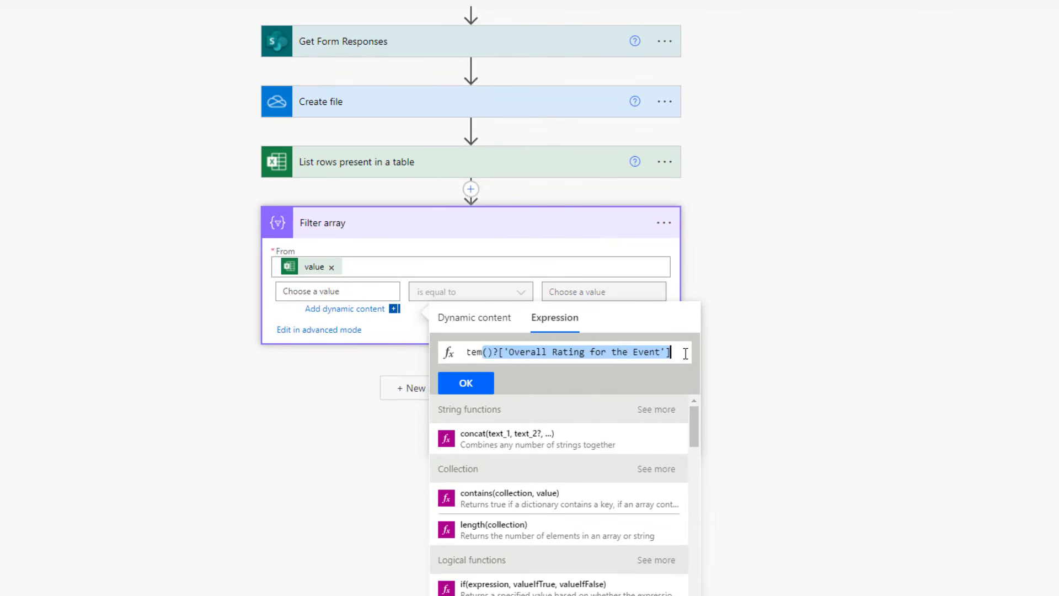
click(686, 355)
text())
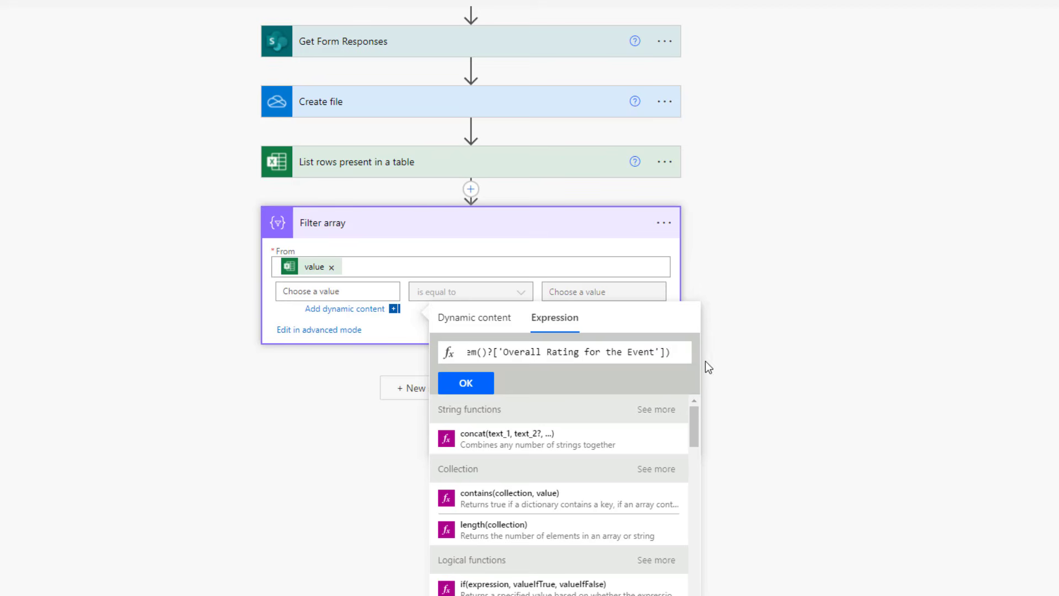
click(466, 383)
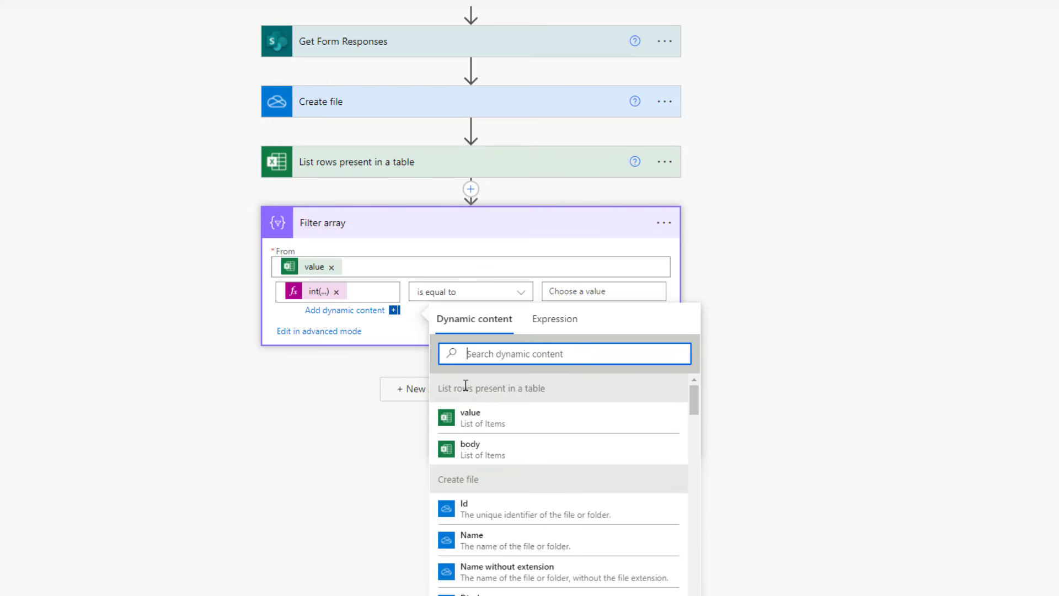
Step: Set the filter condition to is less than or equal to 3
click(485, 292)
click(469, 491)
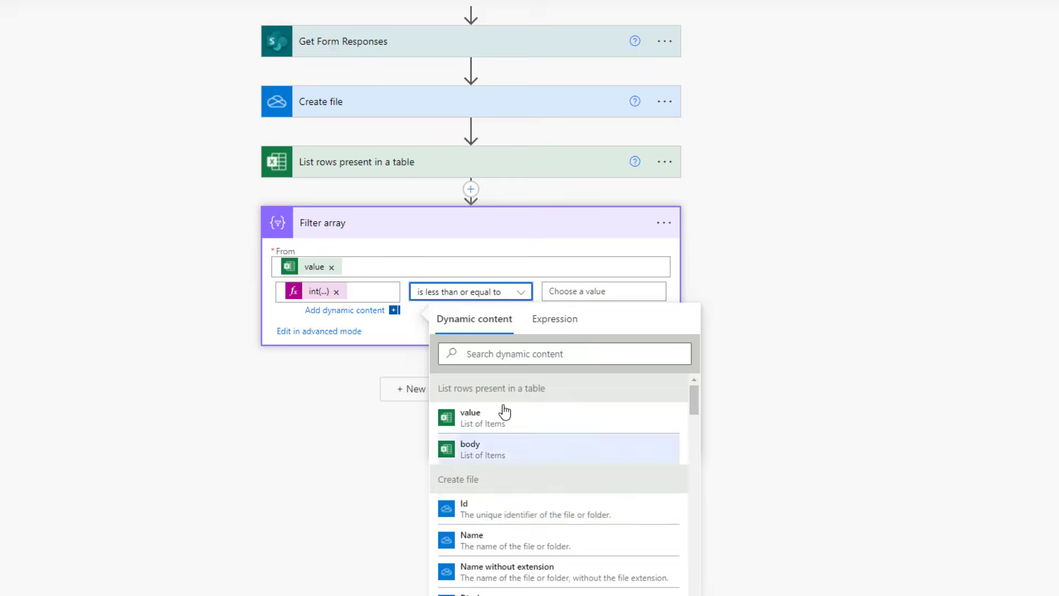
click(566, 463)
text(3)
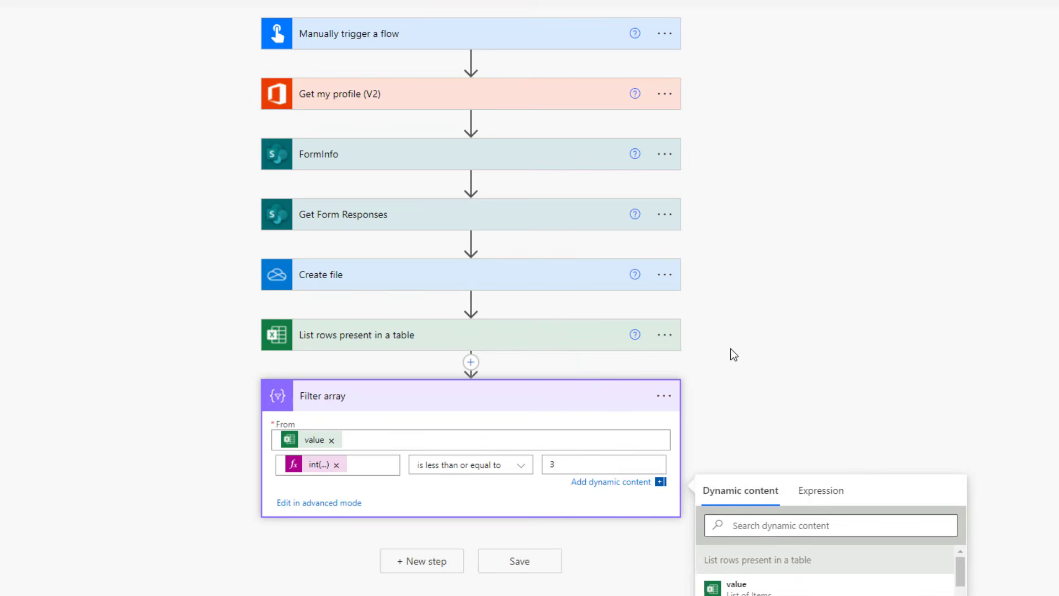
click(734, 354)
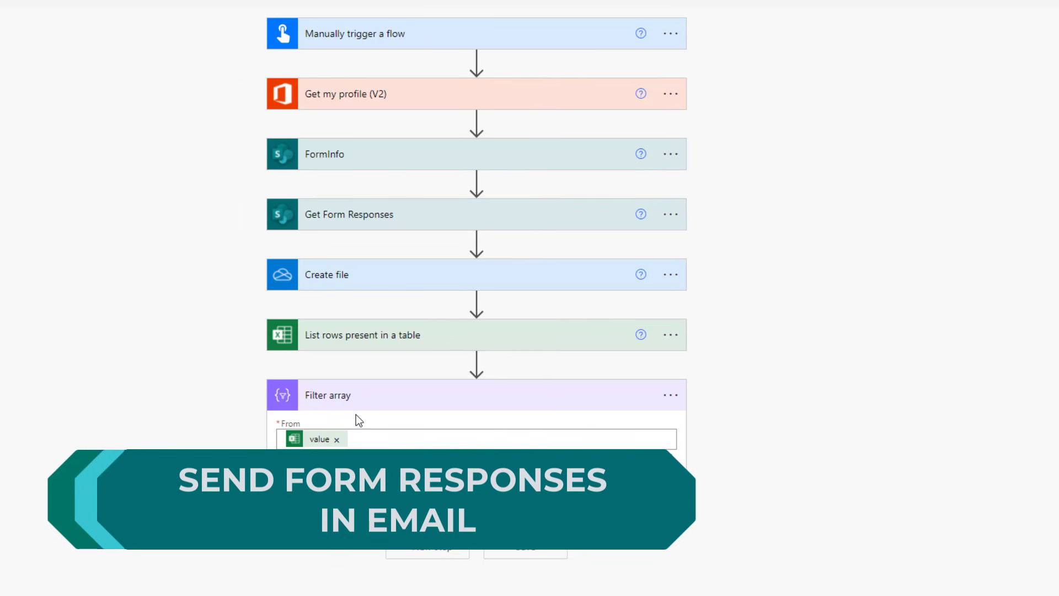
Step: Add a Send an email (V2) action after Filter array and enter the recipient from the suggested people
click(431, 544)
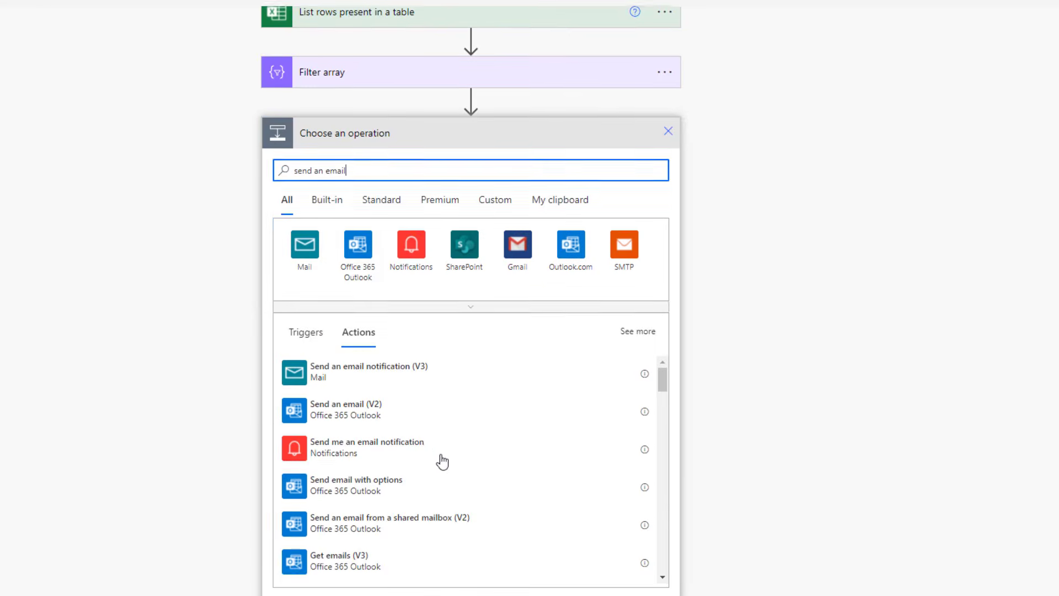
click(371, 405)
click(413, 447)
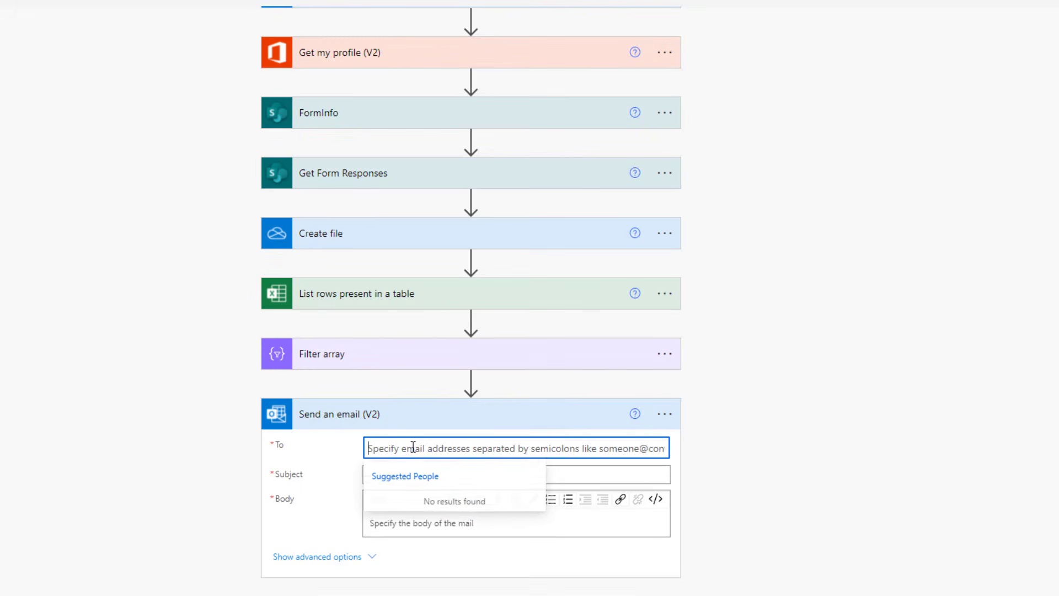
text(rdor)
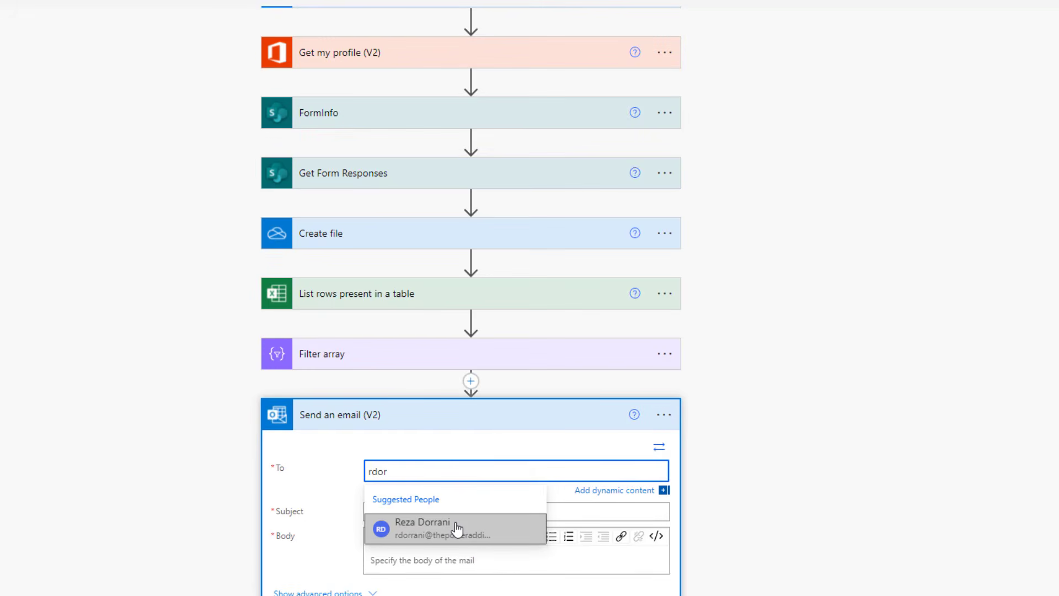
click(454, 526)
scroll(424, 455, down, 1)
Step: Set the email subject to "Feedback Survey Score Low Report" and start its body with "Low Score Responses:"
click(419, 471)
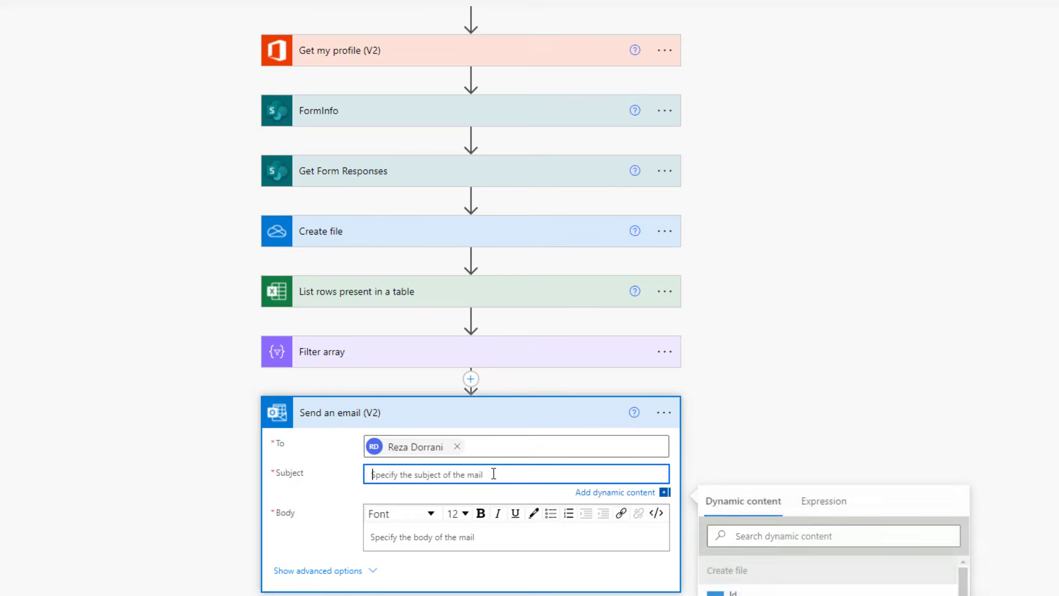
text(Feedback Survey Score Low Report)
scroll(383, 379, down, 3)
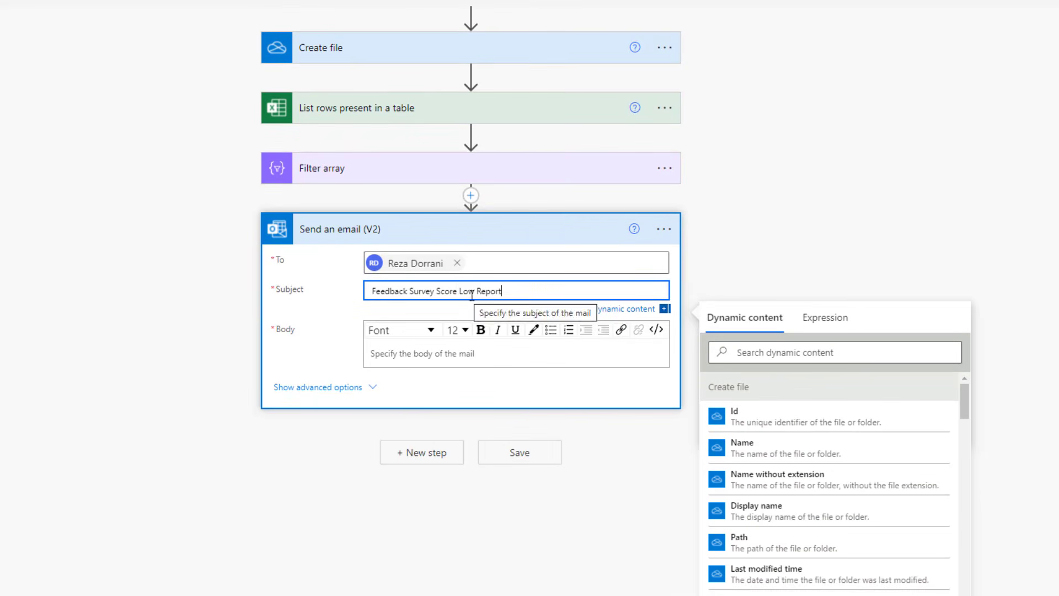
click(416, 354)
text(Low Score Responses:)
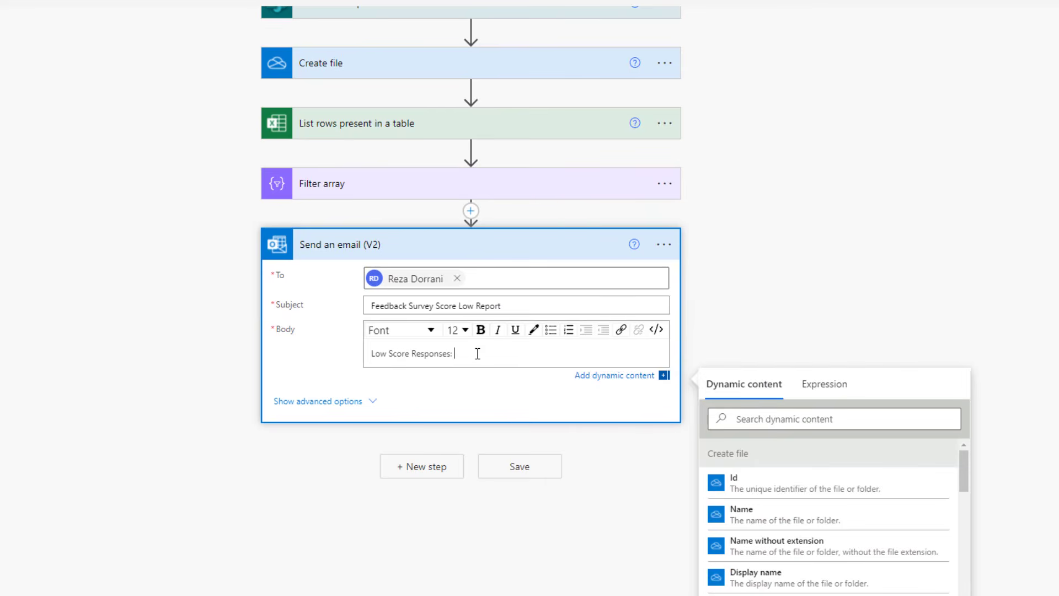
Step: Insert the expression length(body('Filter_array')) after the text in the email body
click(801, 387)
text(len)
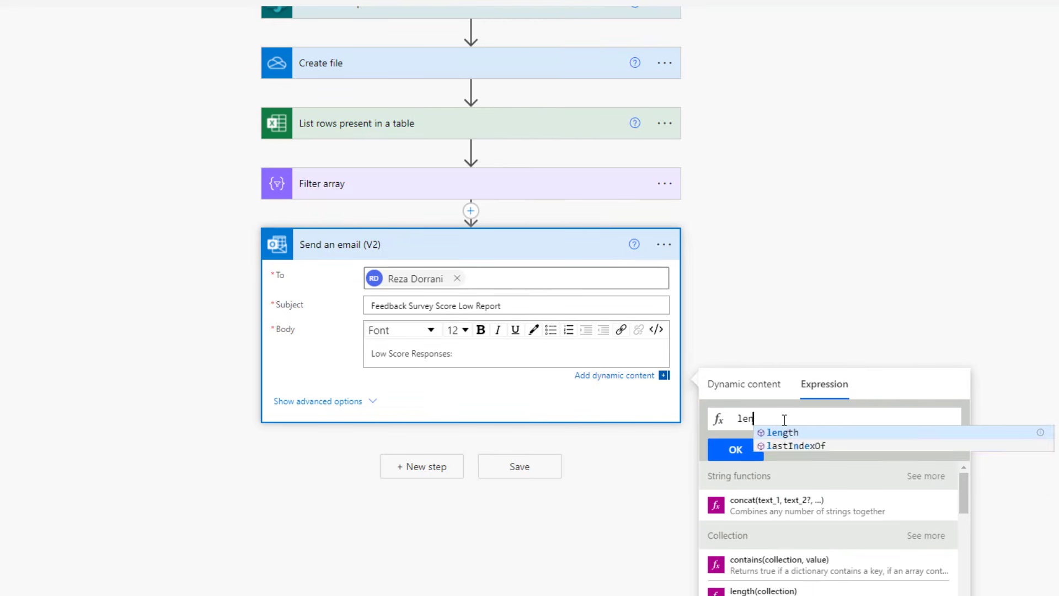
text(gth()
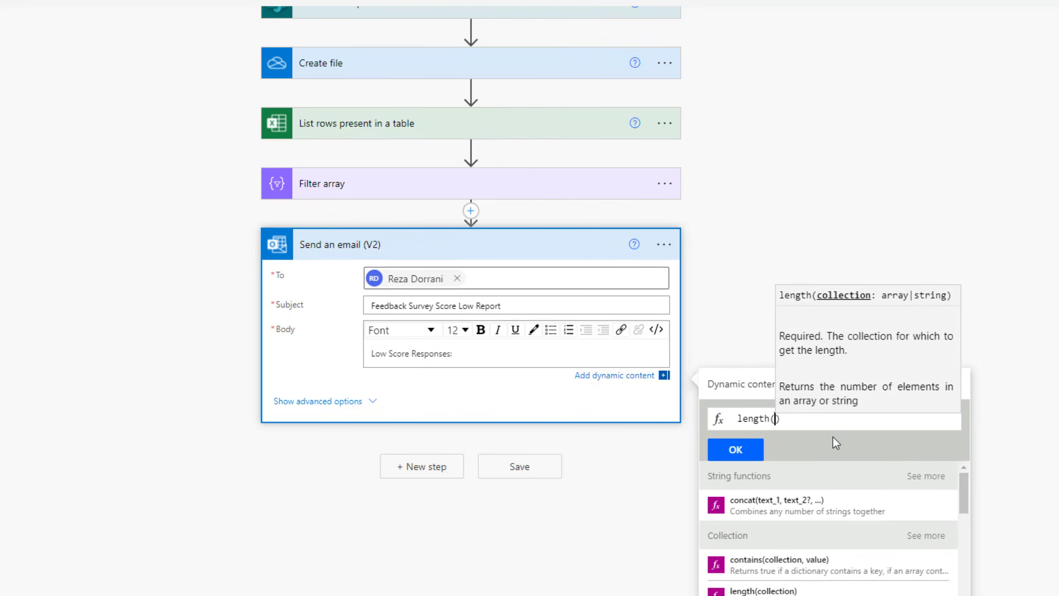
click(736, 390)
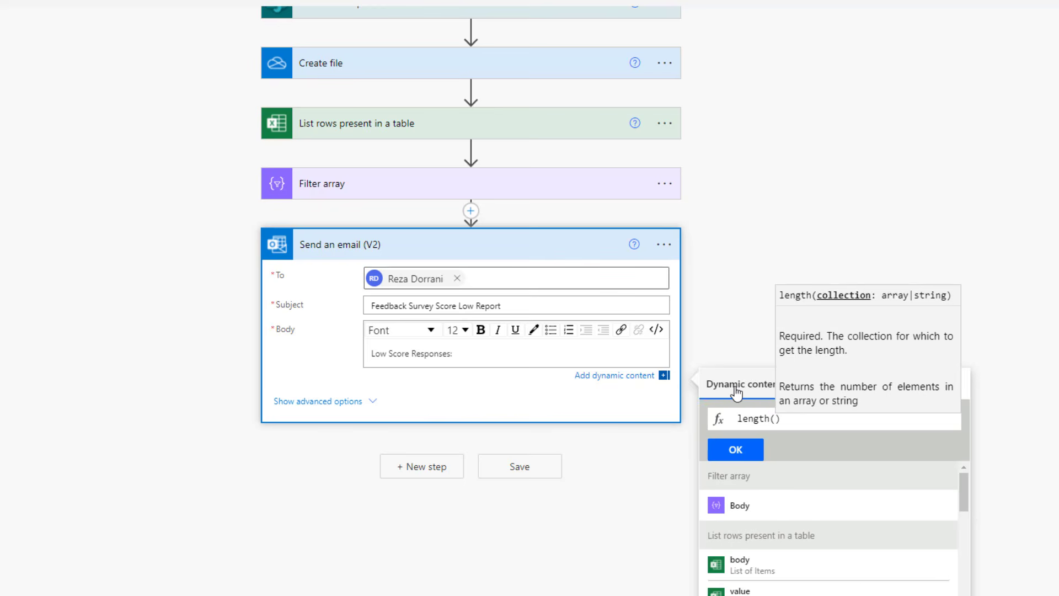
click(750, 512)
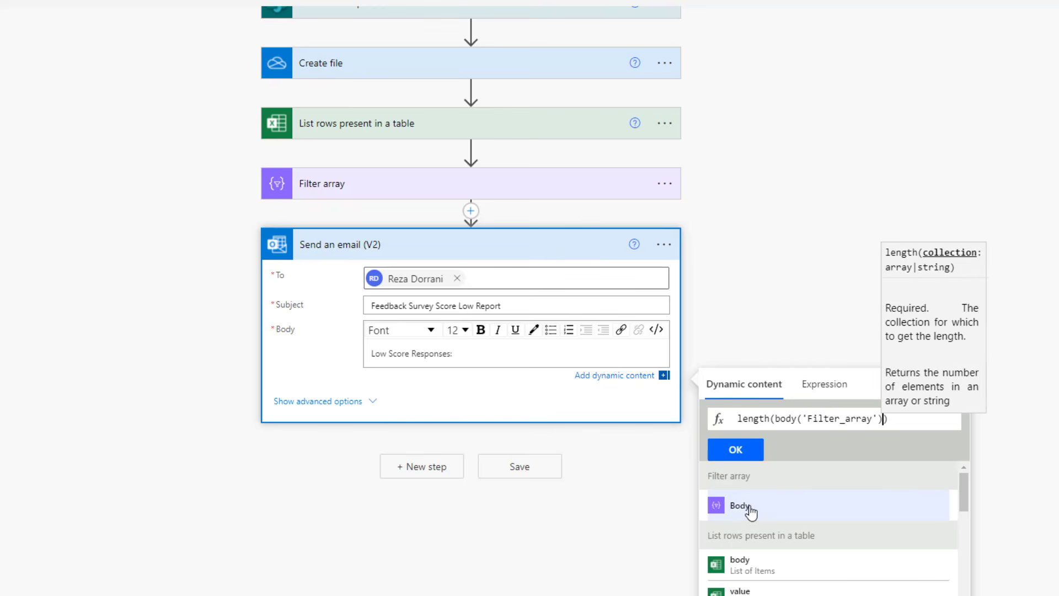
click(735, 449)
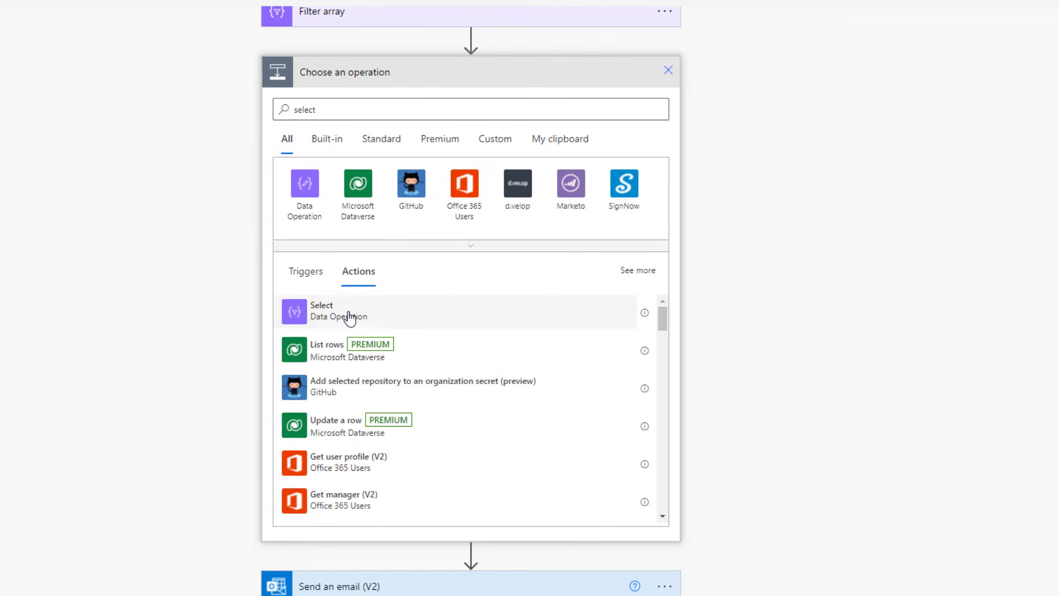
Step: Add a Select action between Filter array and Send an email (V2), with the Filter array Body as its source
click(416, 313)
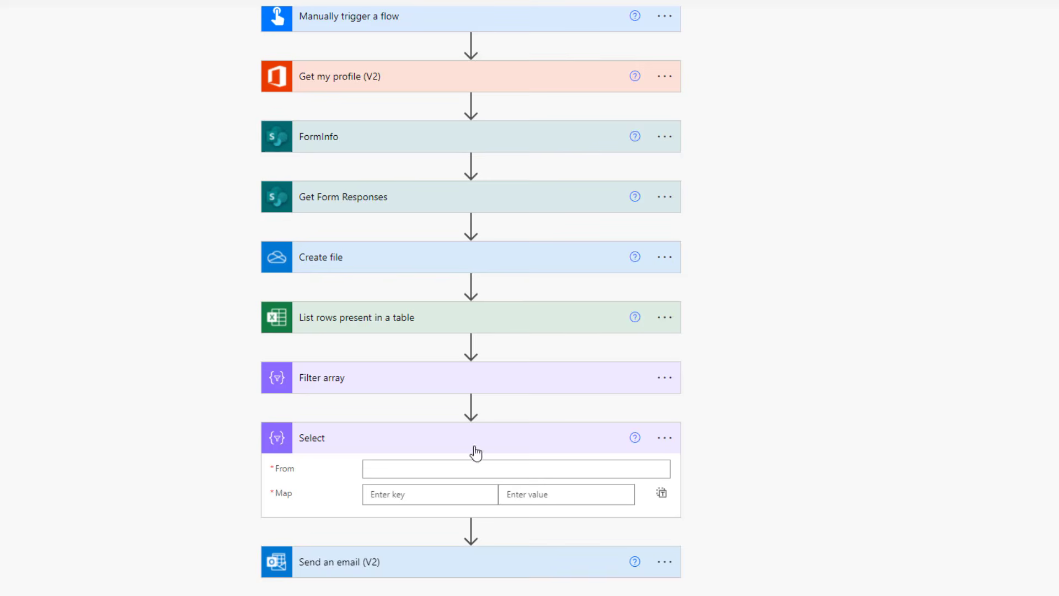
click(474, 469)
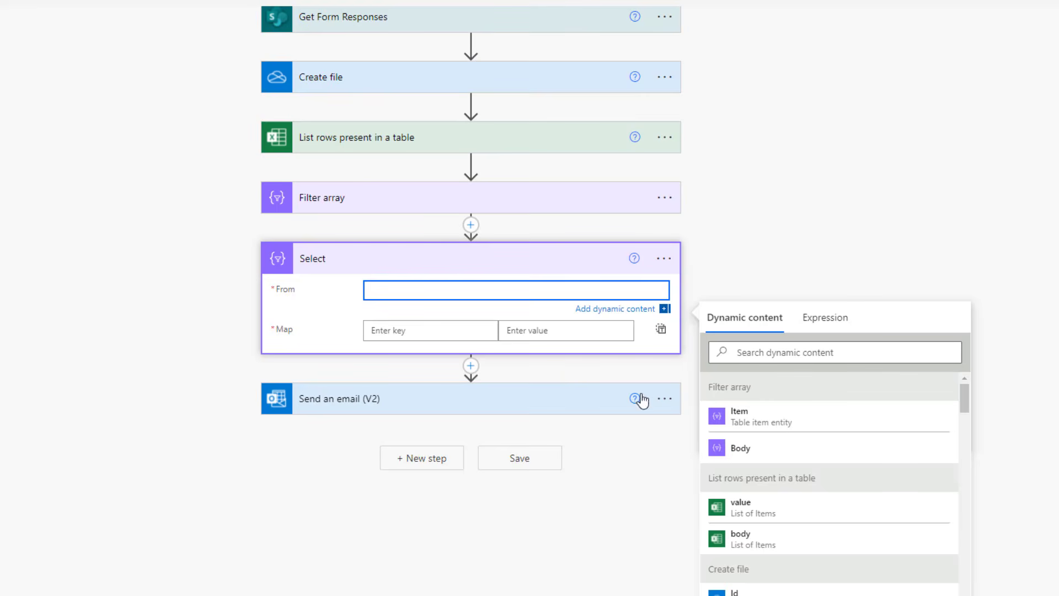
click(761, 448)
Step: Check the Your Name field in sample.json and map the Select action's Name key to the expression item()?['Your Name']
click(402, 330)
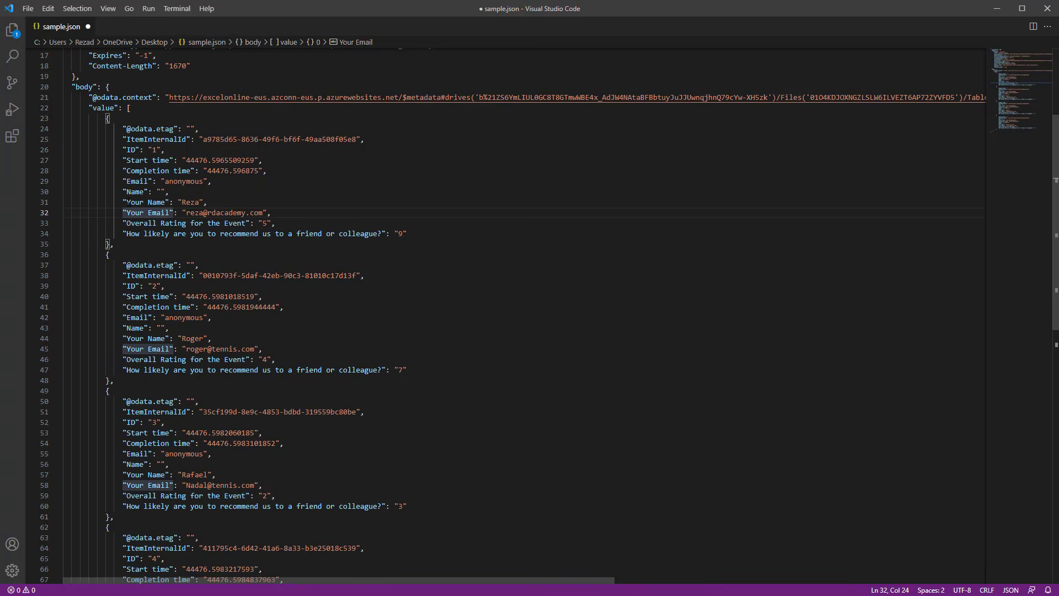
drag(126, 202, 250, 223)
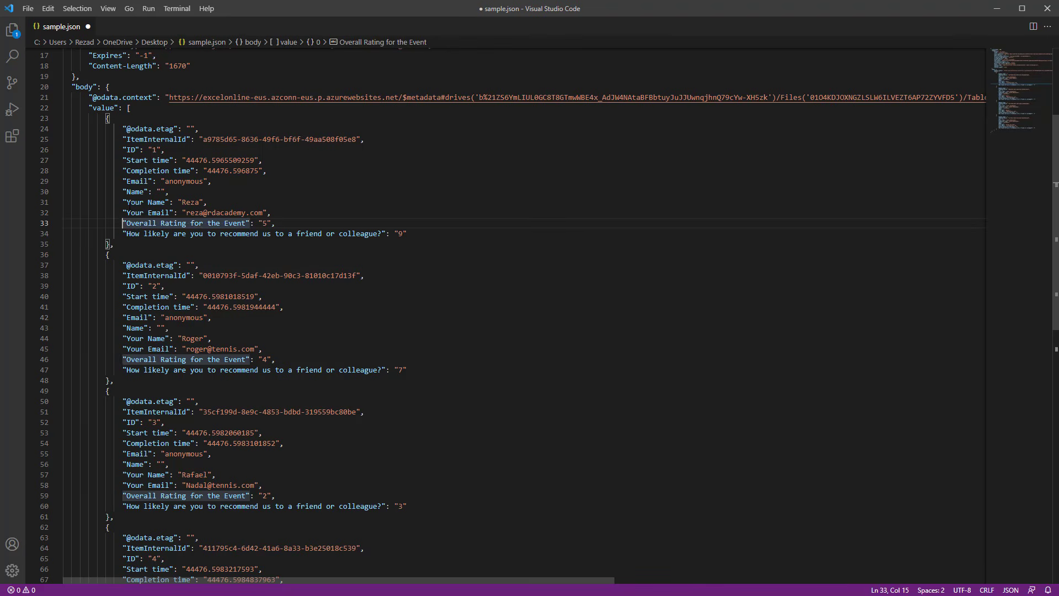
drag(126, 202, 165, 202)
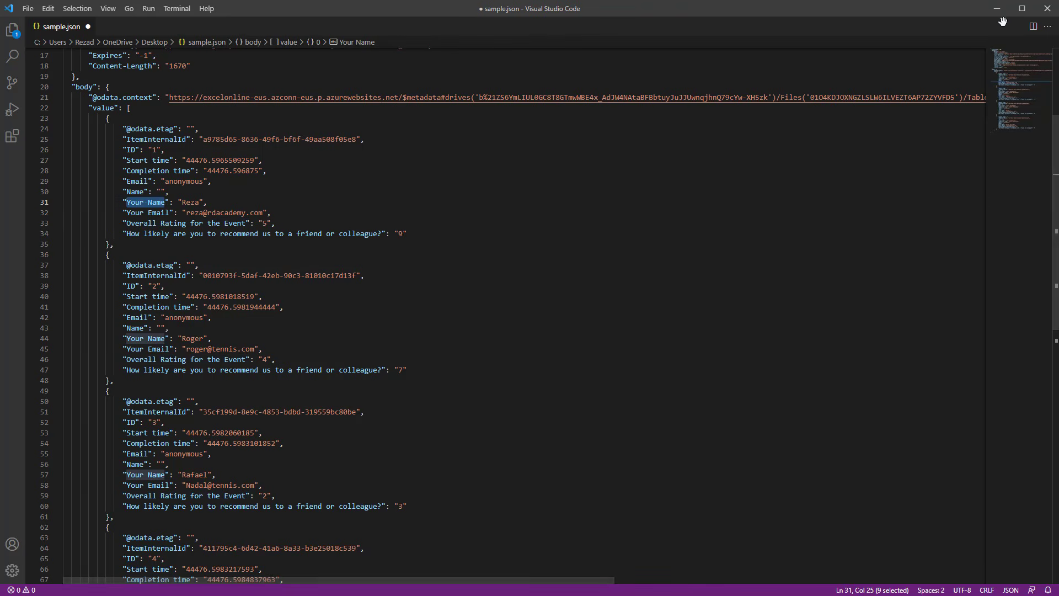
key(alt+Tab)
click(644, 353)
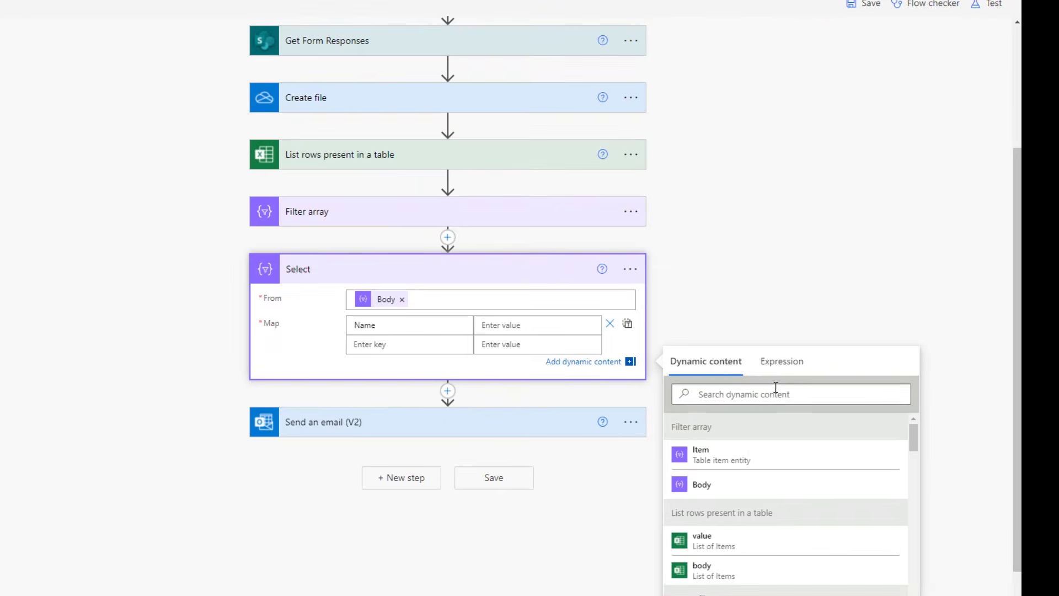
click(859, 372)
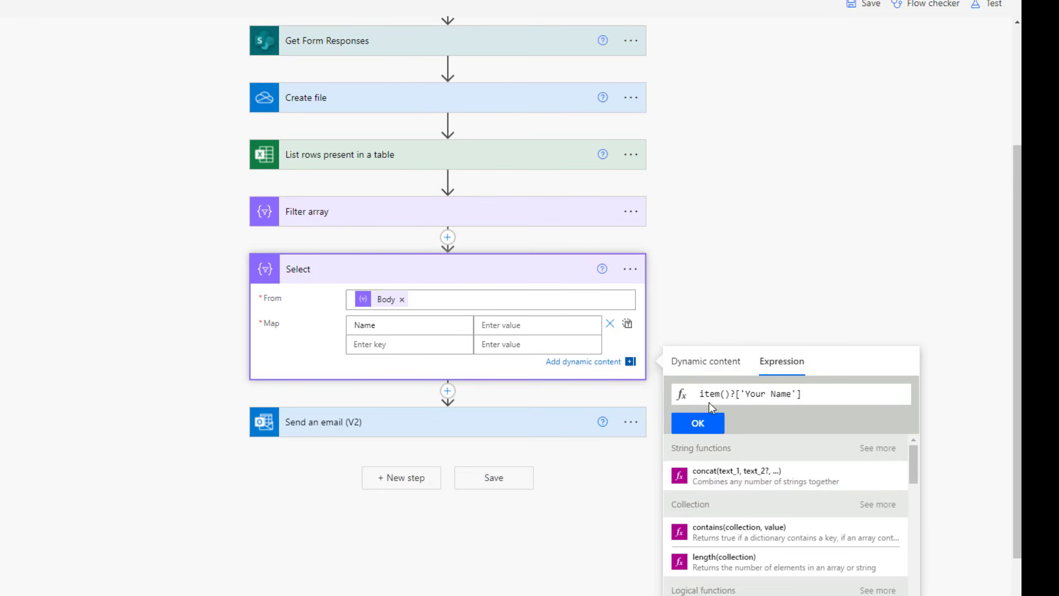
drag(762, 391, 801, 393)
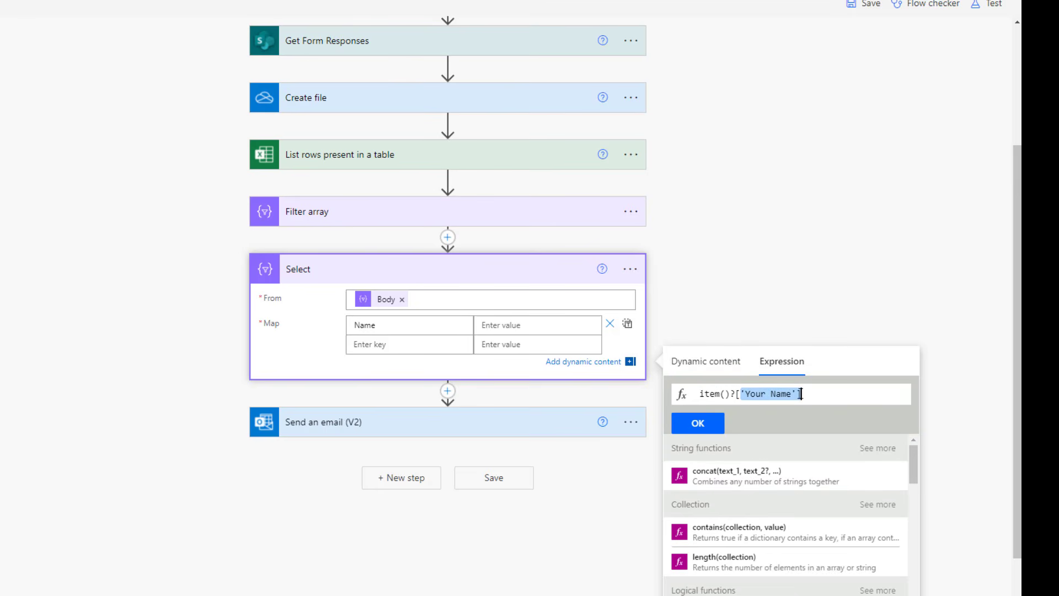
click(698, 423)
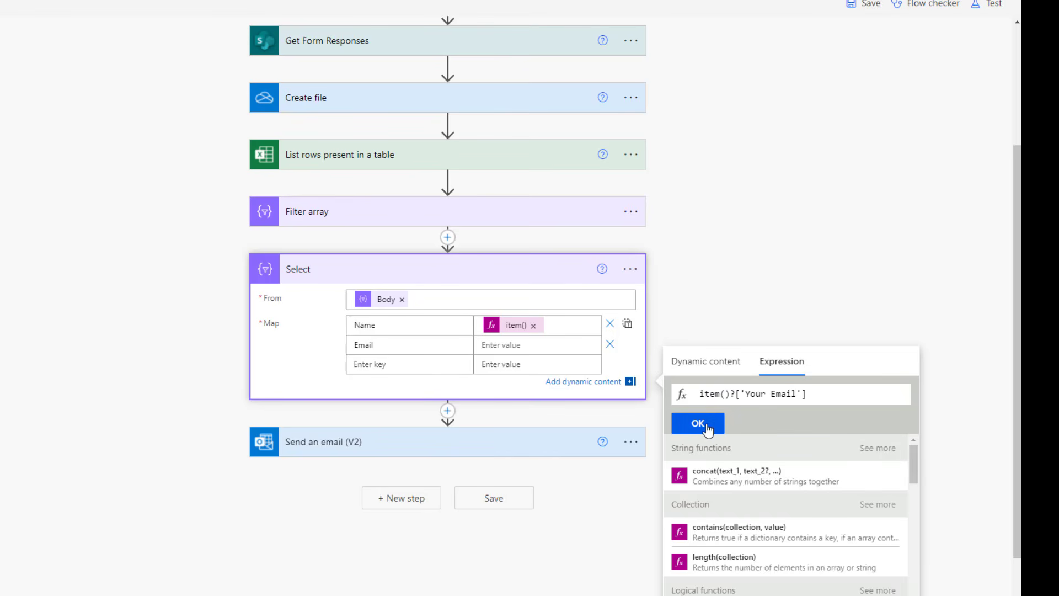
Step: Map the Email key to item()?['Your Email'] and add a Rating key with an item() expression for the overall event rating
click(698, 423)
text(Rating)
key(Tab)
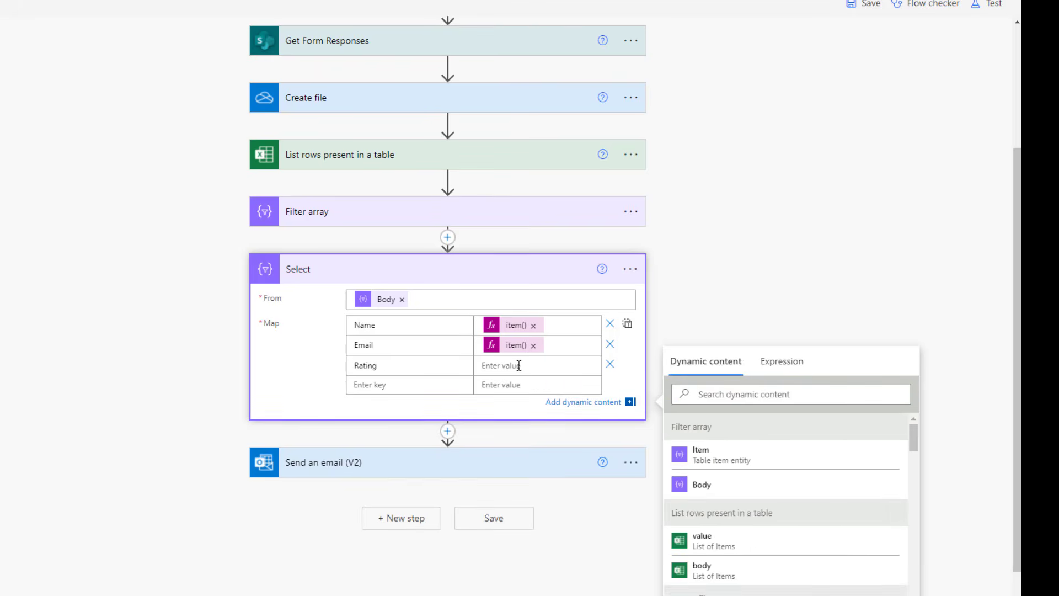
click(782, 362)
text(item()
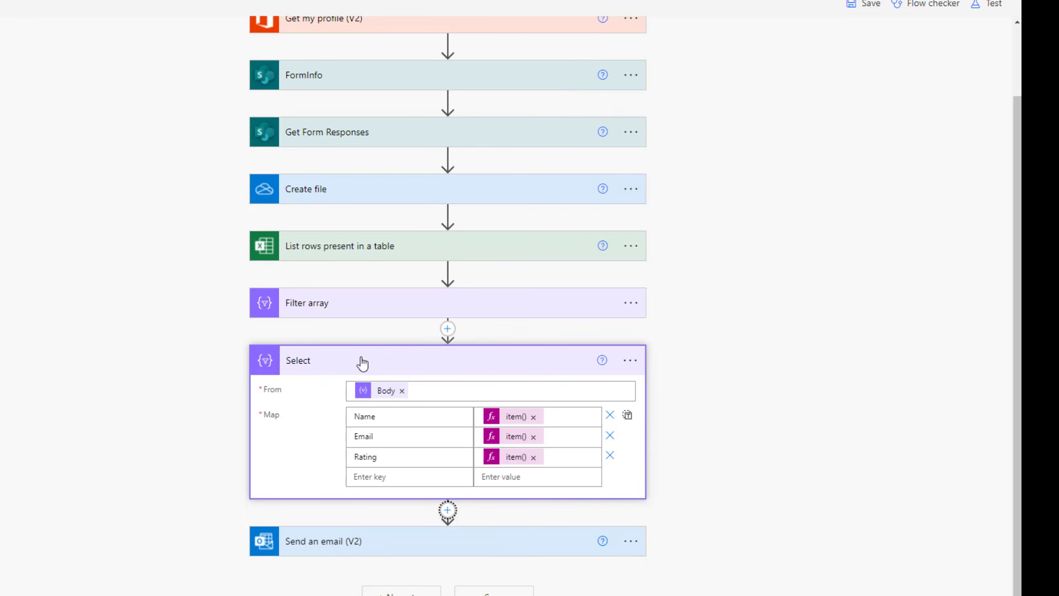
Step: Add a Create HTML table action between Select and Send an email (V2), with the Select Output as its source
click(454, 514)
click(450, 535)
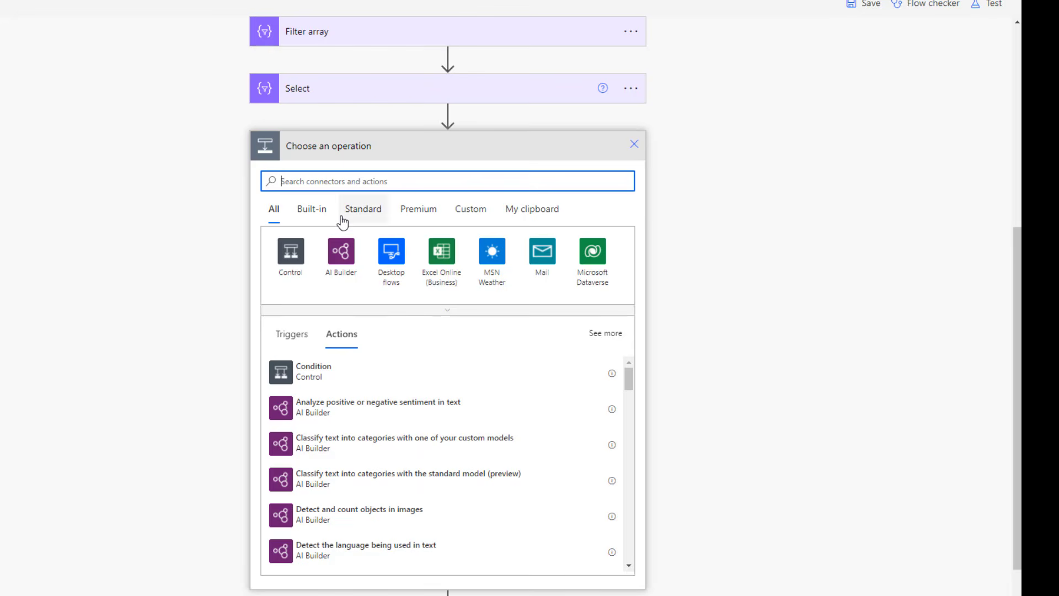
text(html)
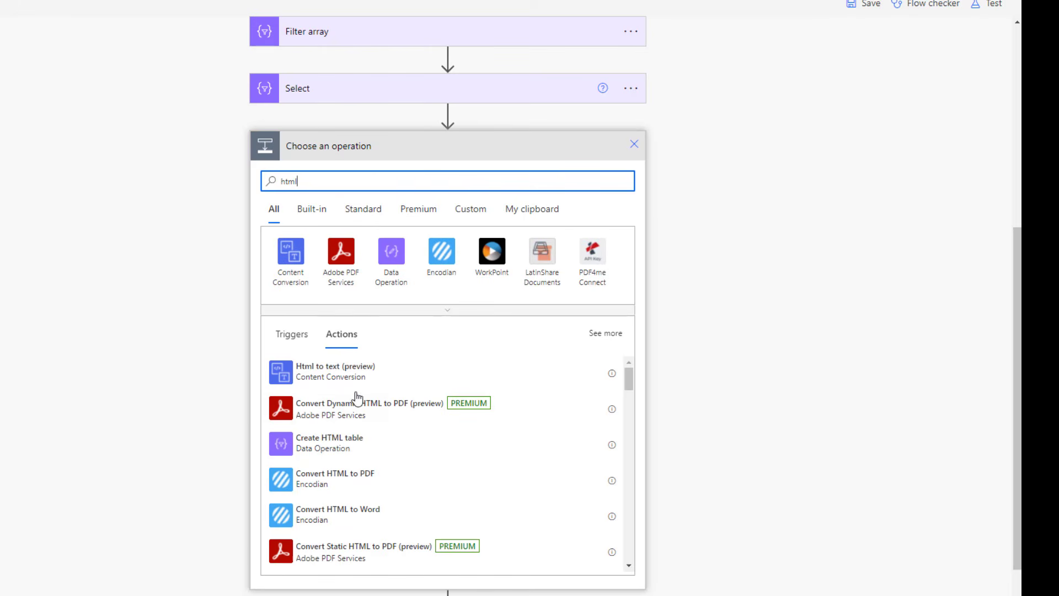
click(342, 445)
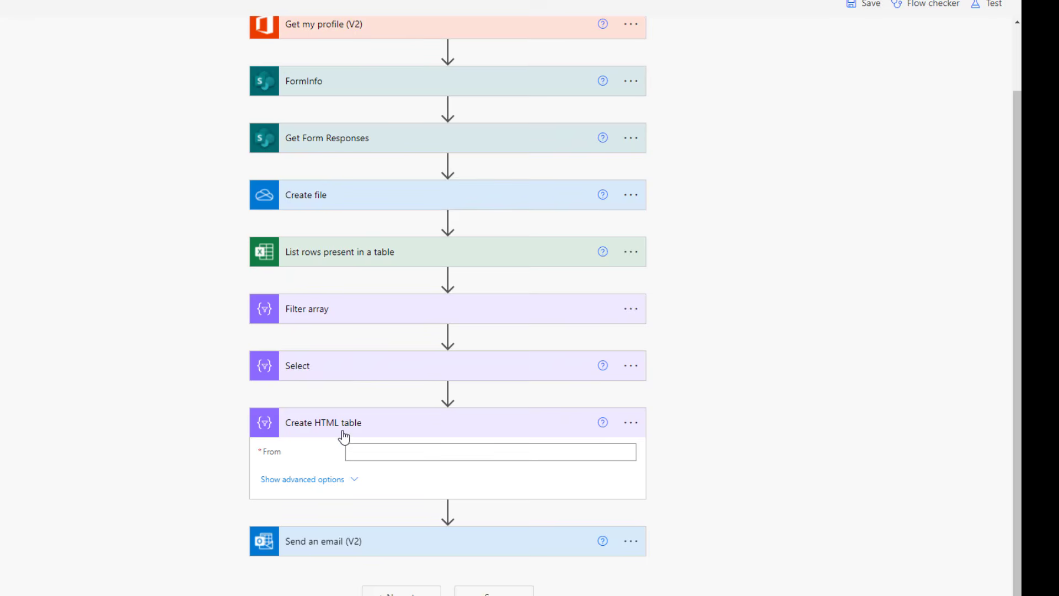
click(349, 452)
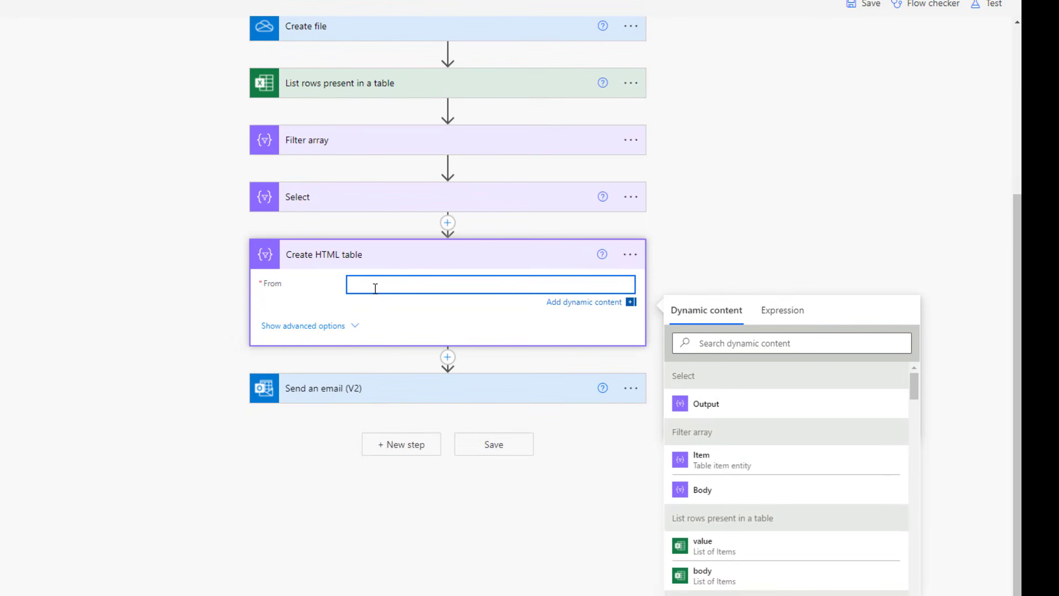
click(766, 408)
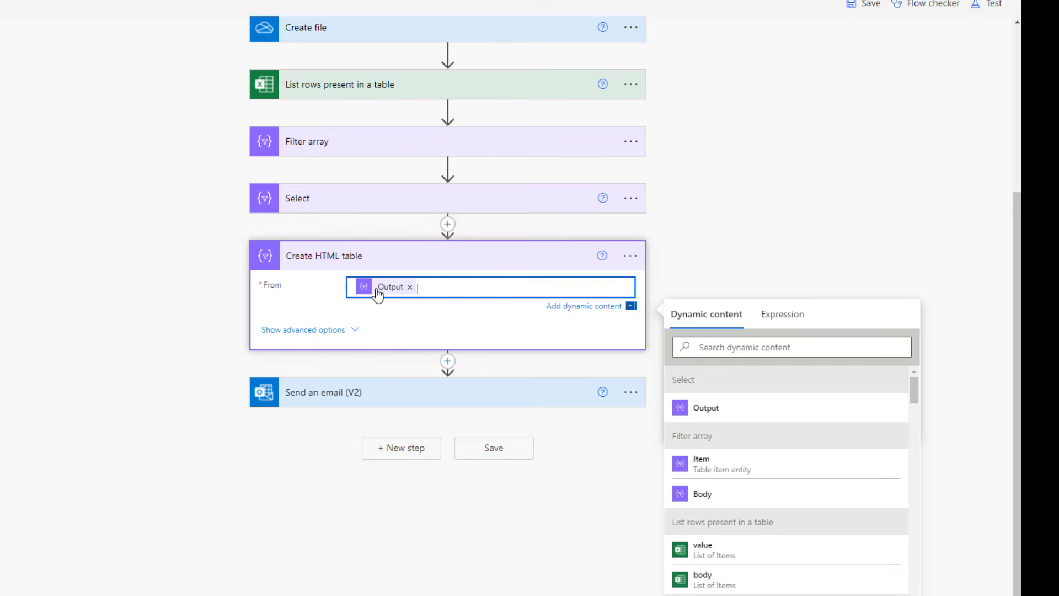
Step: Insert the Create HTML table Output on a new line in the email body, below the low score count
click(360, 402)
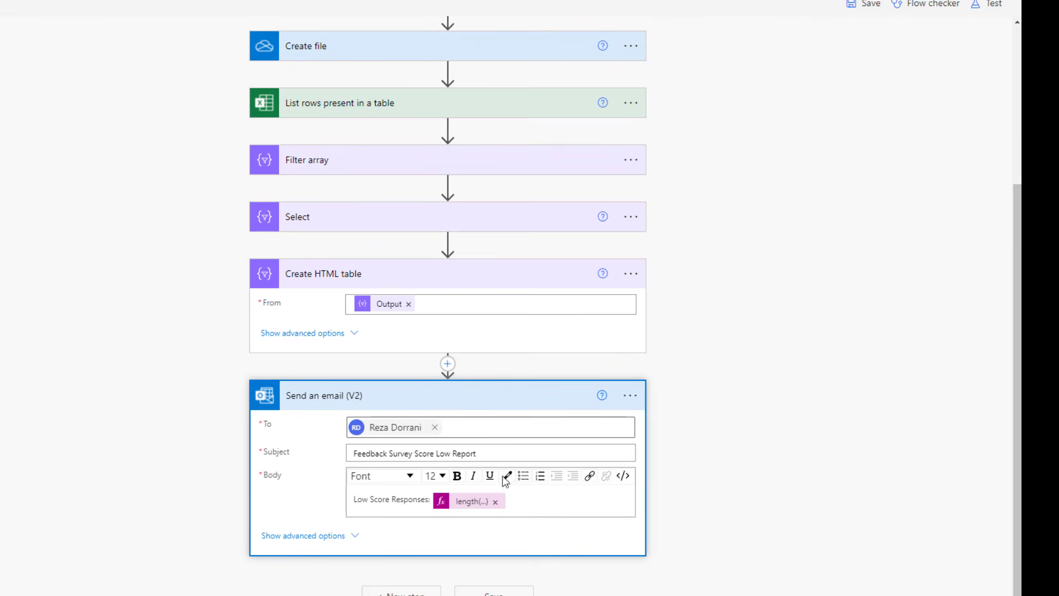
key(Return)
scroll(722, 309, down, 4)
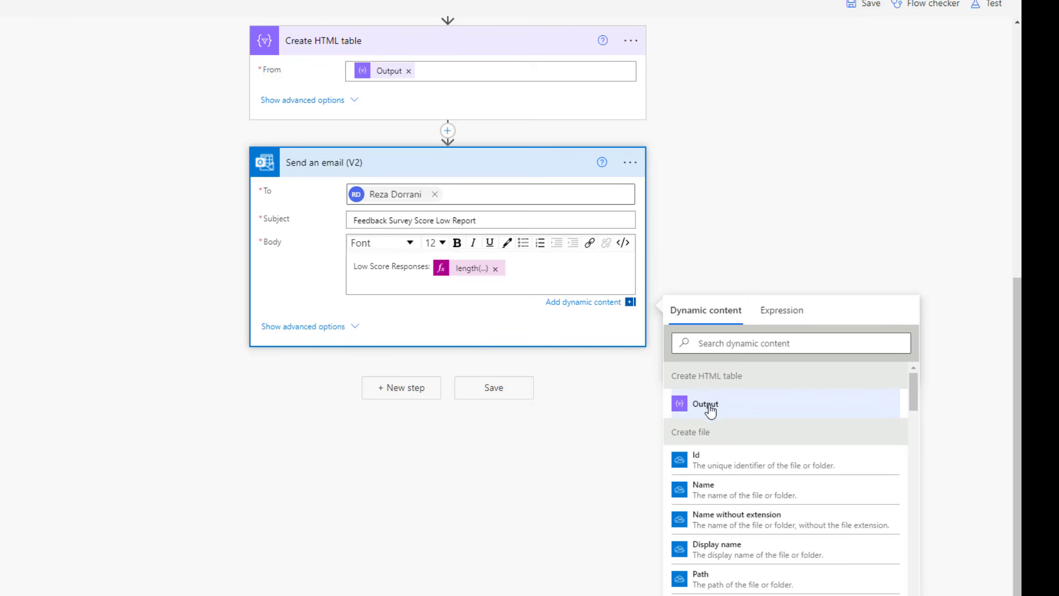
click(710, 407)
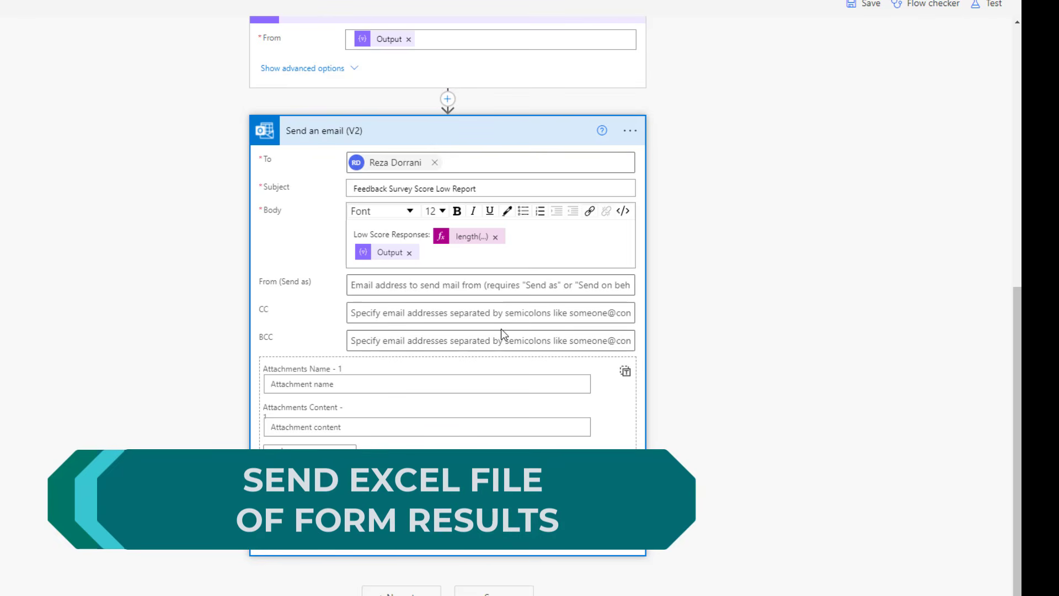
Step: Add an email attachment with the Create file Name as its name and the Get Form Responses body as its content
click(348, 386)
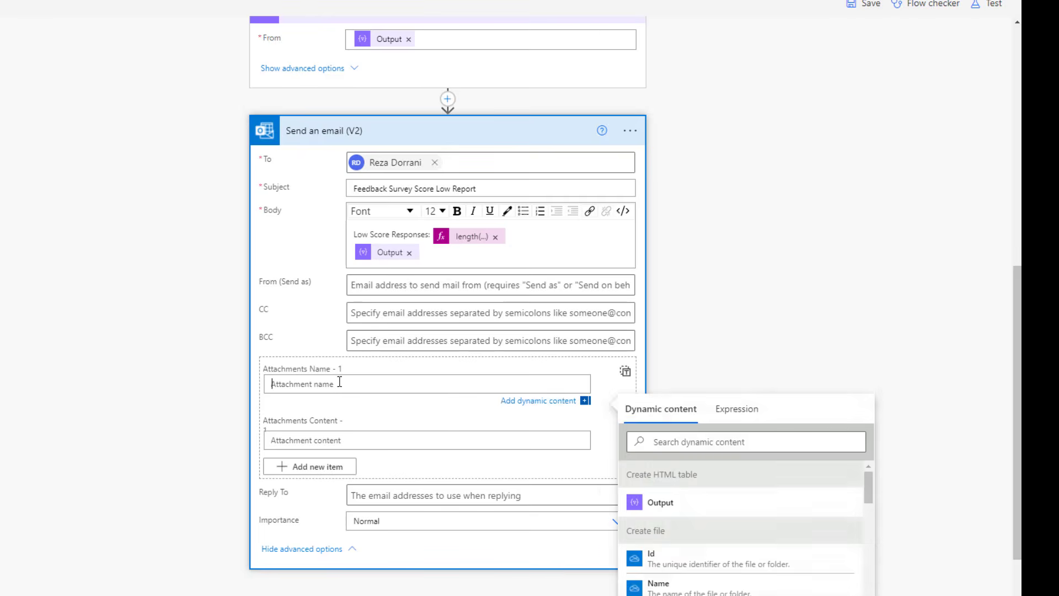
scroll(830, 495, down, 1)
scroll(285, 386, down, 2)
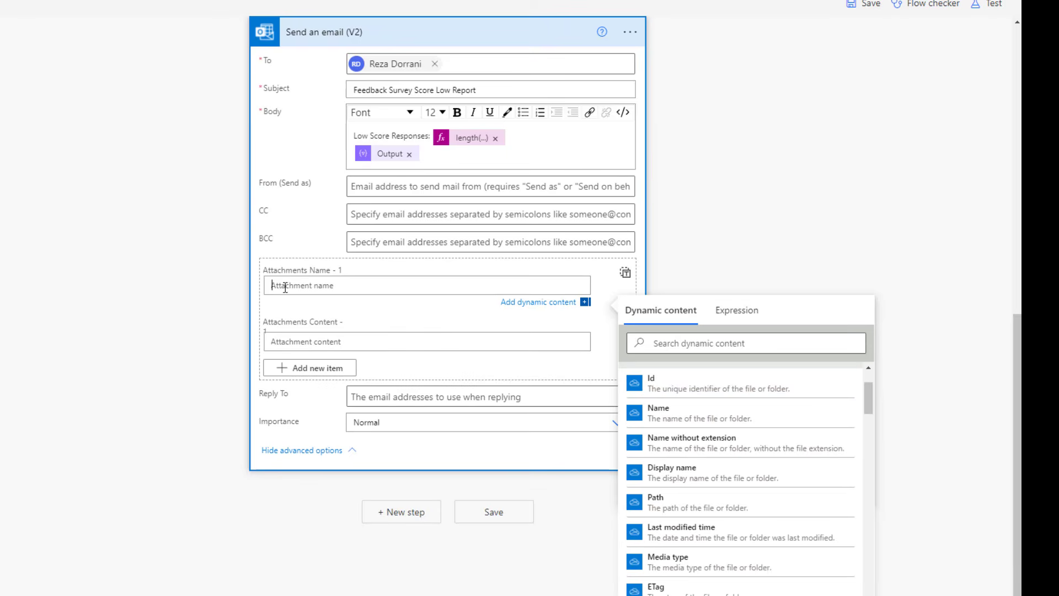
click(667, 415)
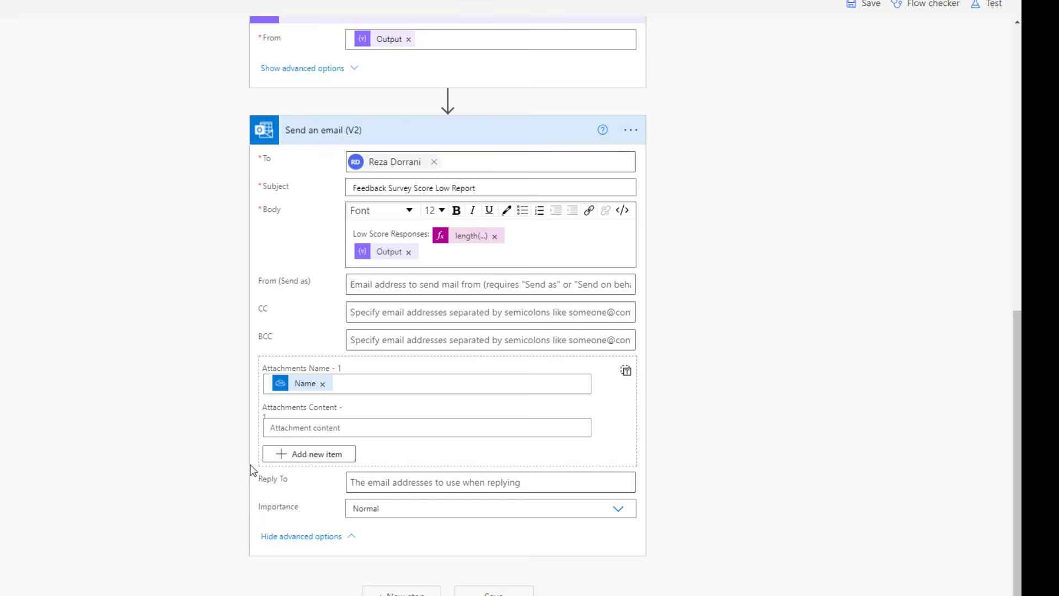
click(353, 287)
text(body)
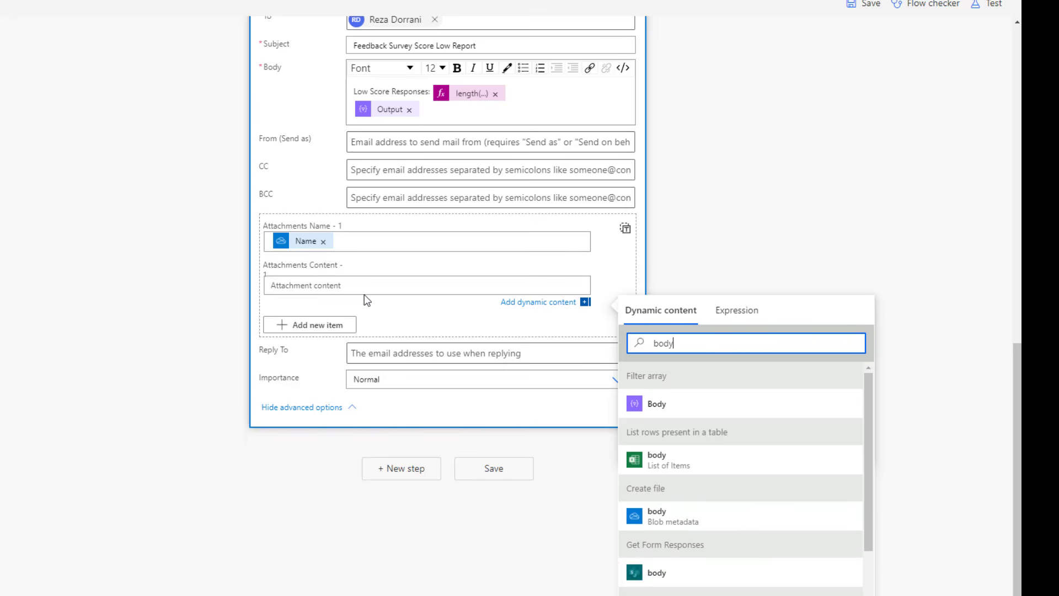
scroll(699, 524, down, 1)
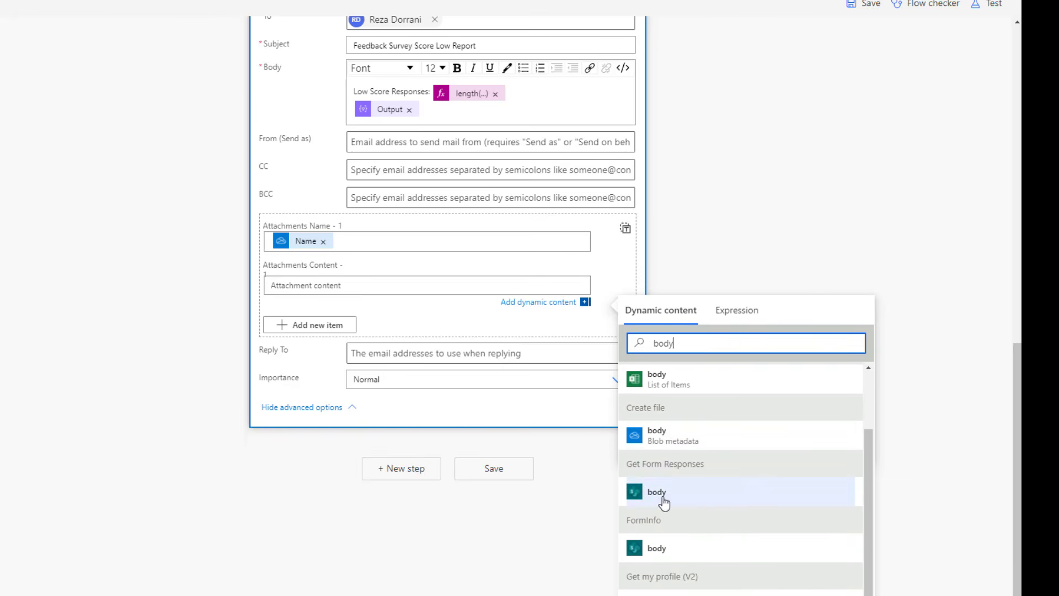
click(675, 502)
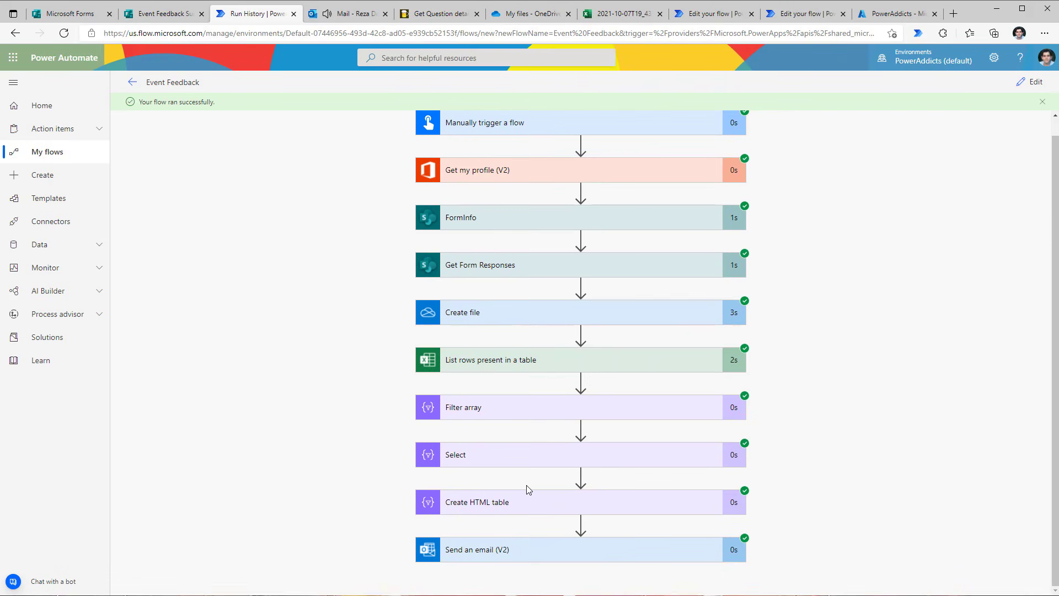
Step: Switch to Outlook and check the received "Feedback Survey Score Low Report" email and its Excel attachment
click(348, 13)
click(237, 224)
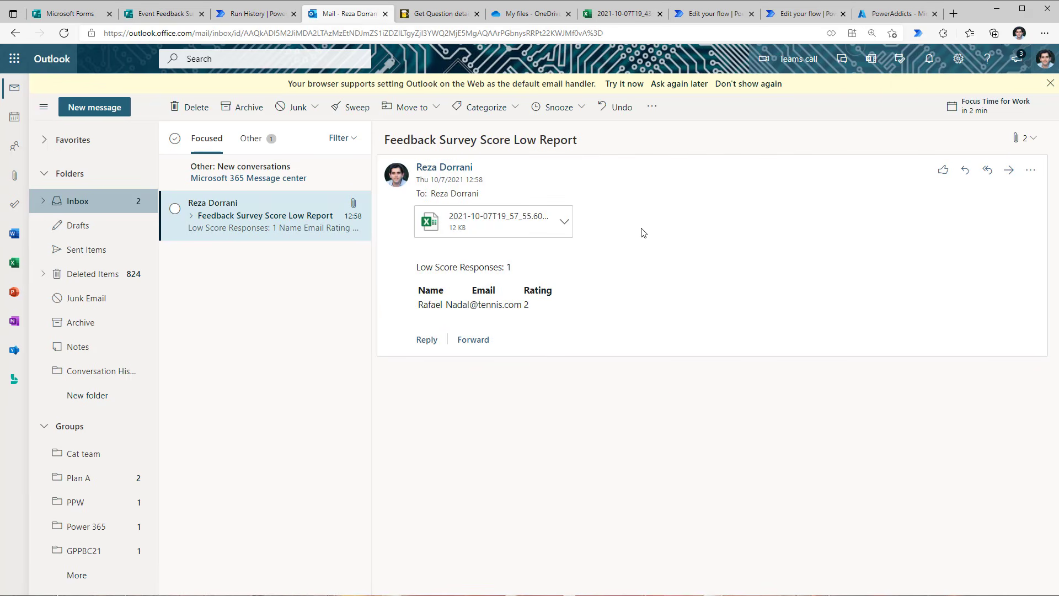
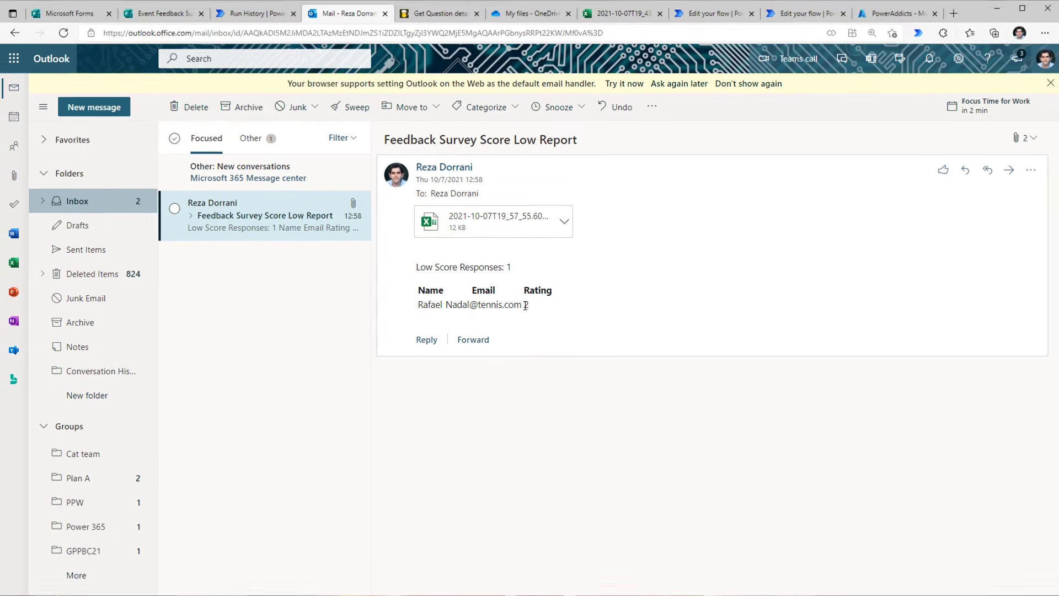
click(478, 230)
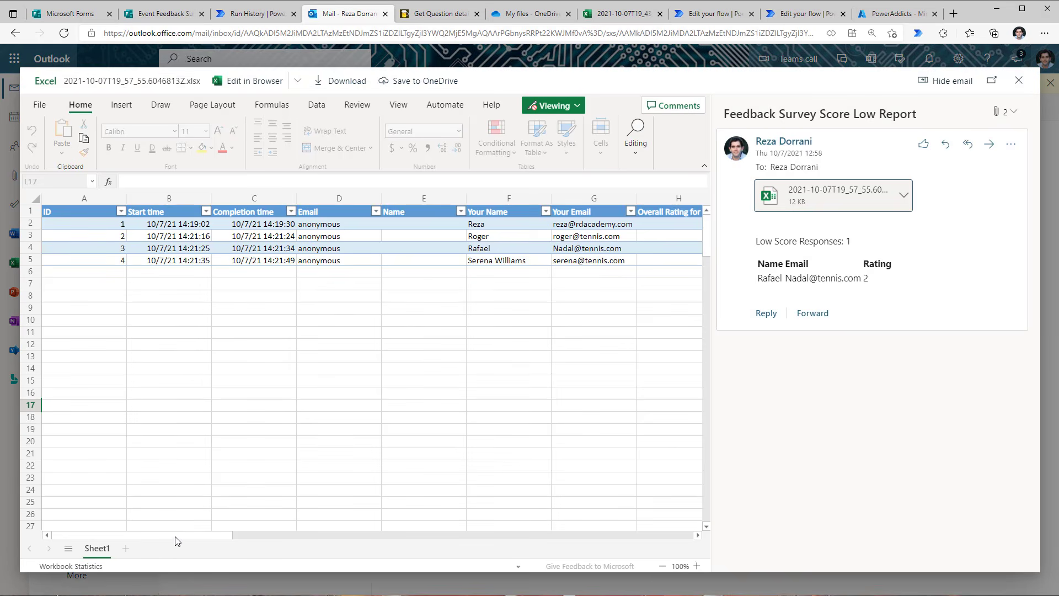
mouse_move(176, 536)
mouse_down()
mouse_move(267, 536)
mouse_move(184, 536)
mouse_up()
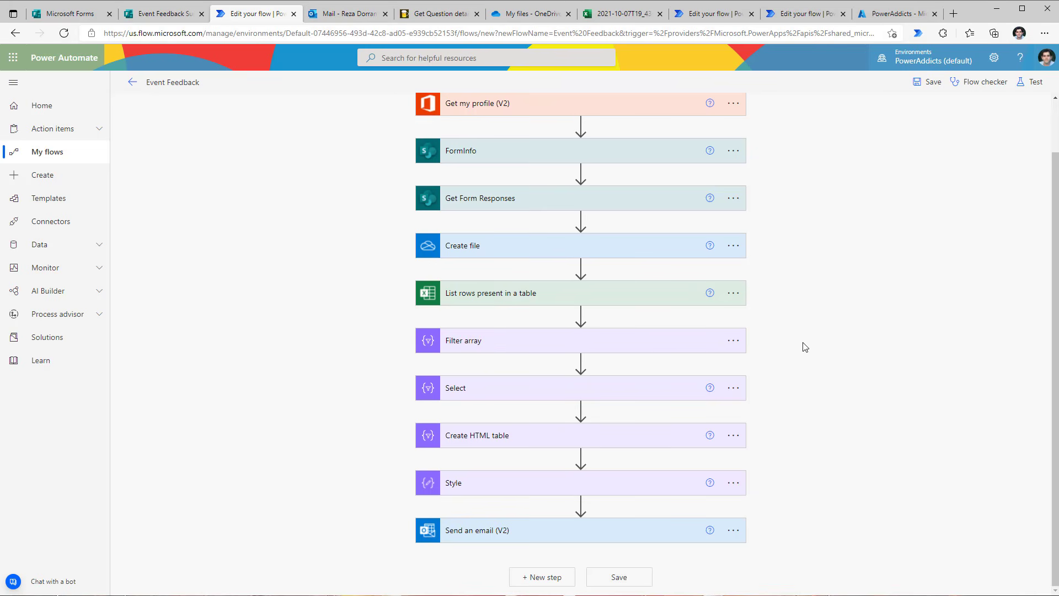
Step: Review the settings of the Filter array, Select, Create HTML table and Style actions, including the filter's advanced-mode expression
click(504, 341)
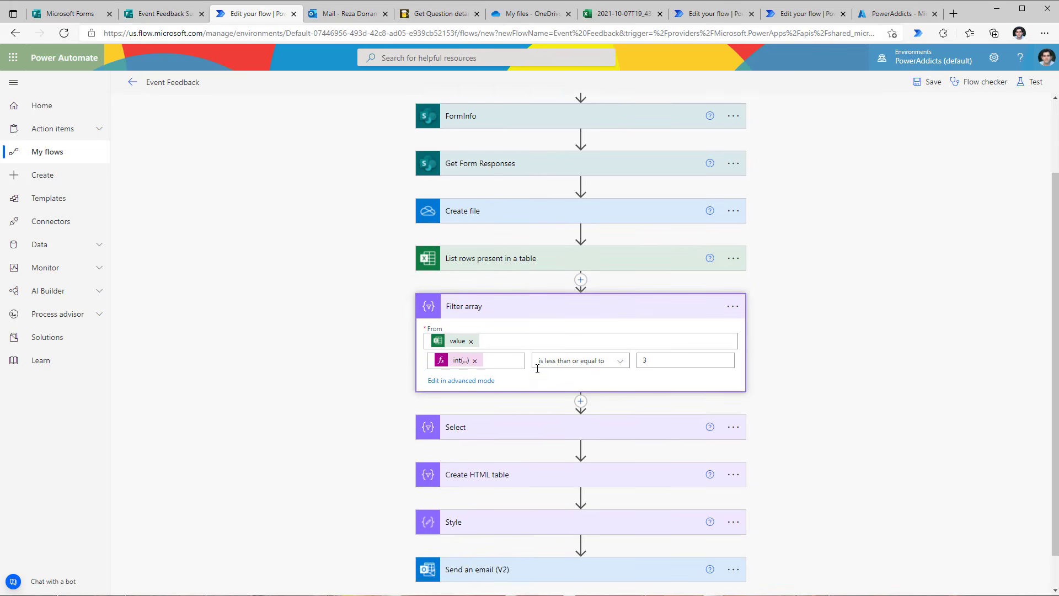
click(479, 342)
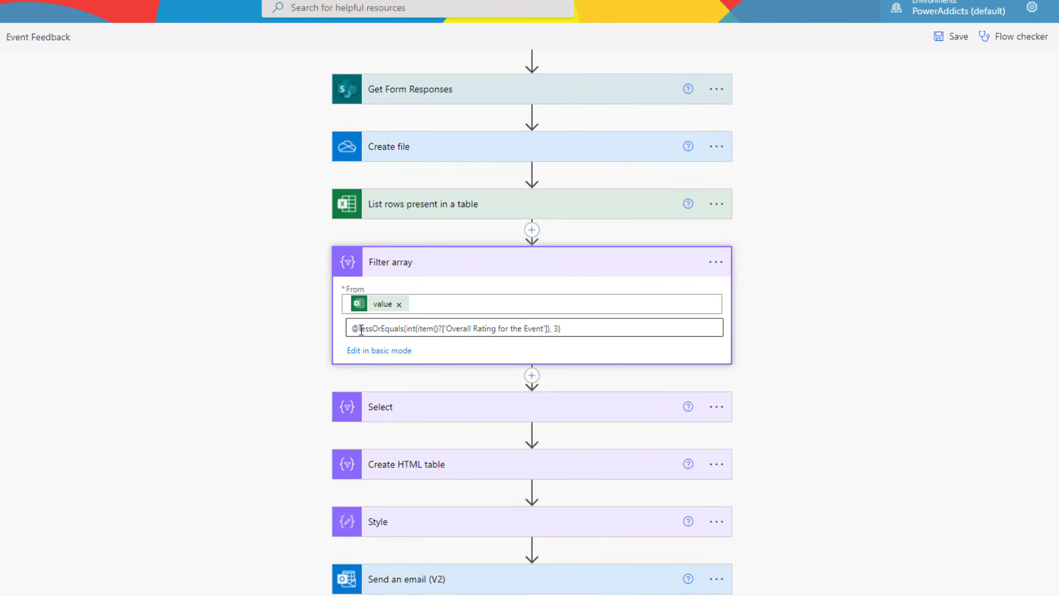
click(379, 350)
click(458, 406)
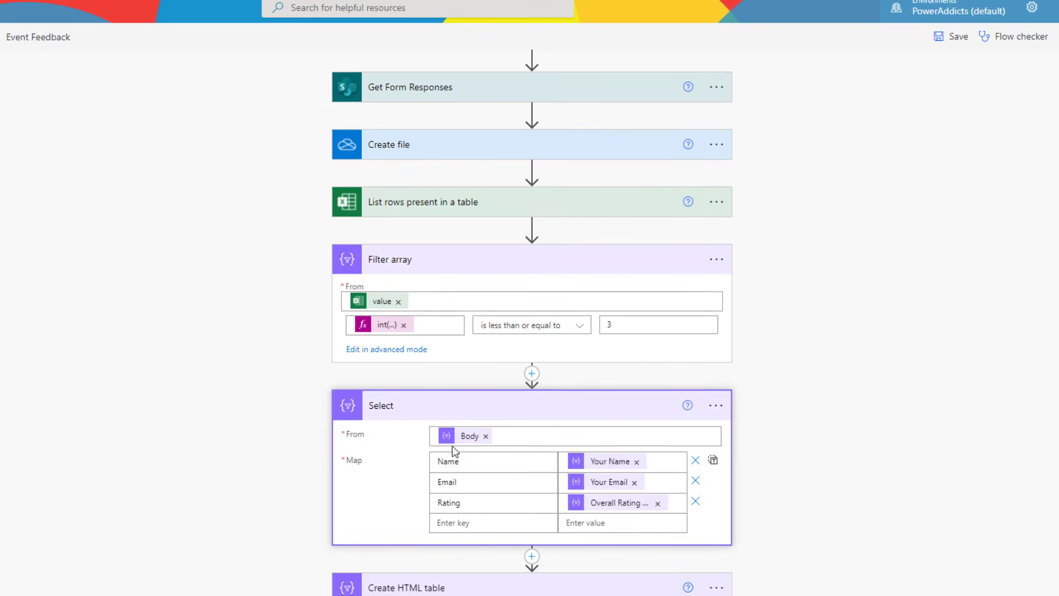
click(470, 463)
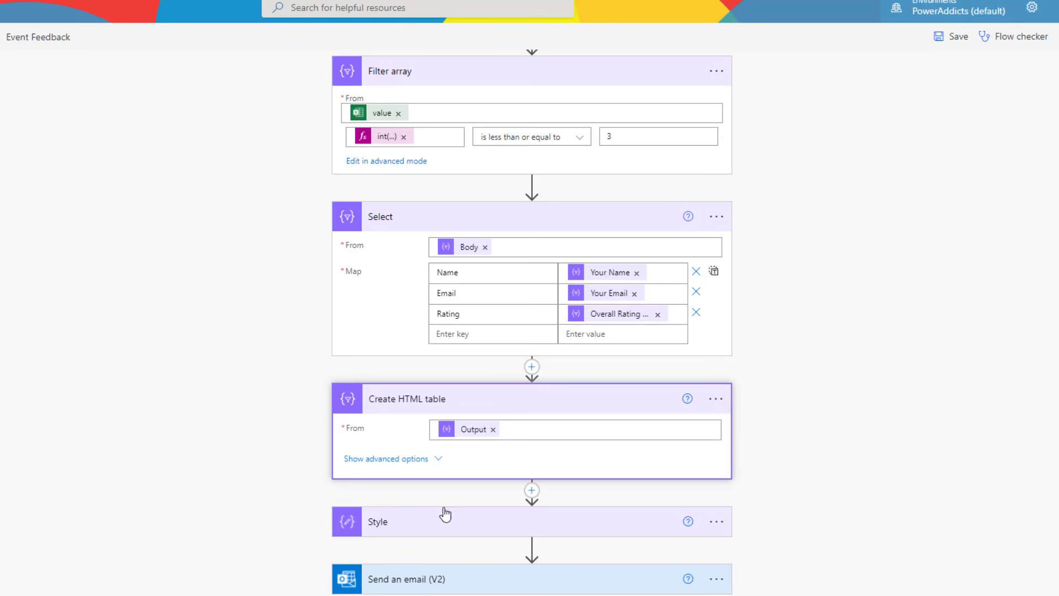
click(442, 513)
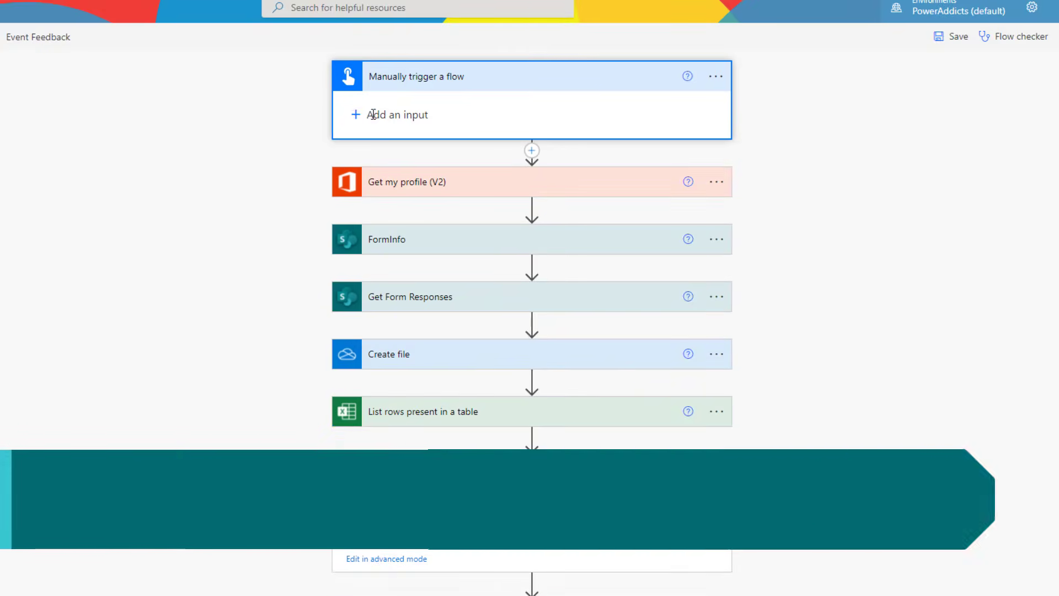
Step: Add a text input named "Report Type" to the manual trigger and show the input type choices again
click(361, 111)
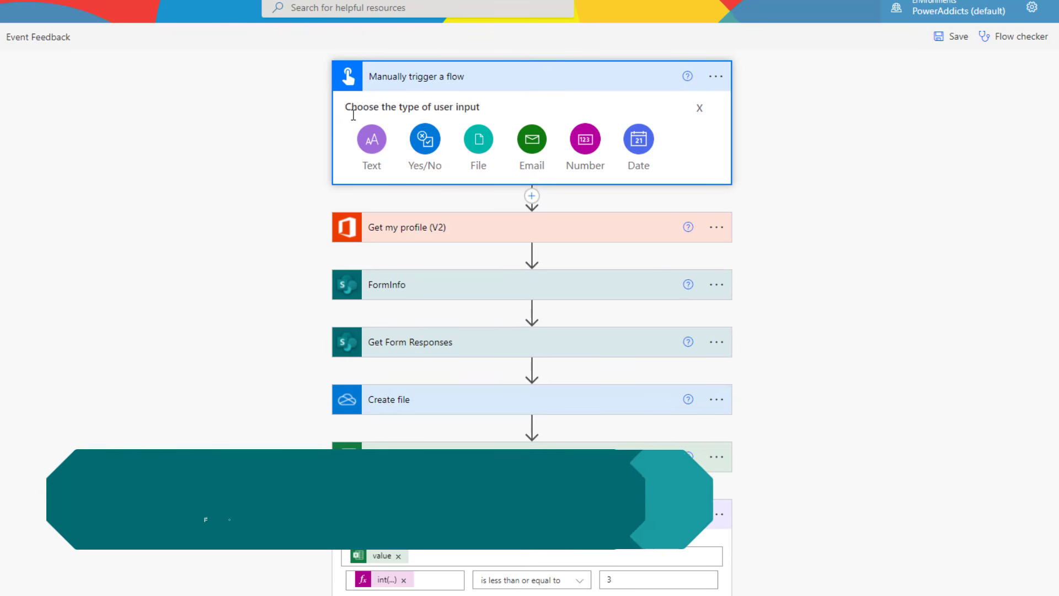
click(374, 141)
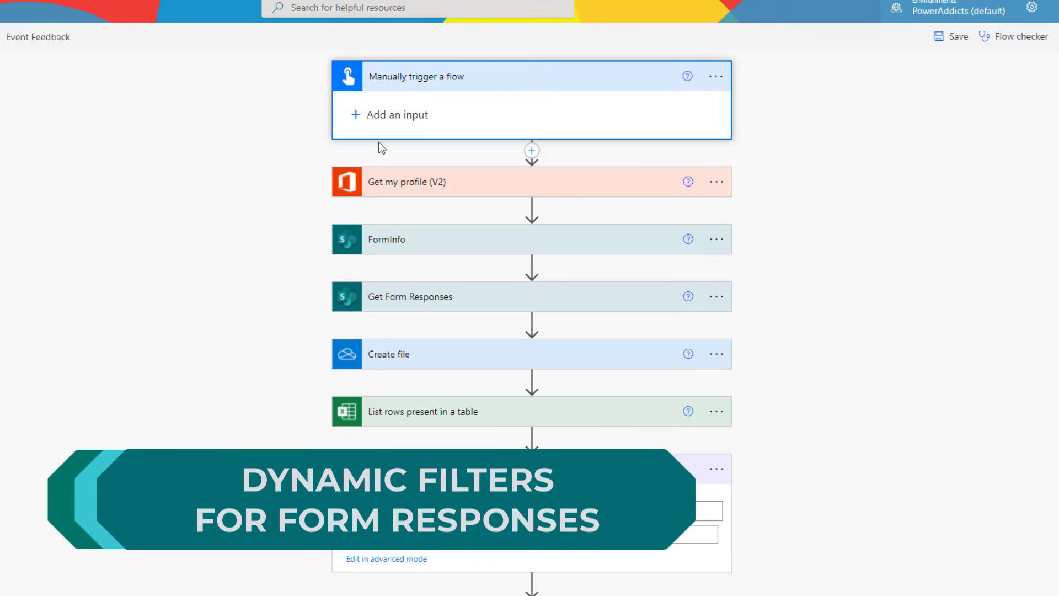
text(Report Type)
click(424, 154)
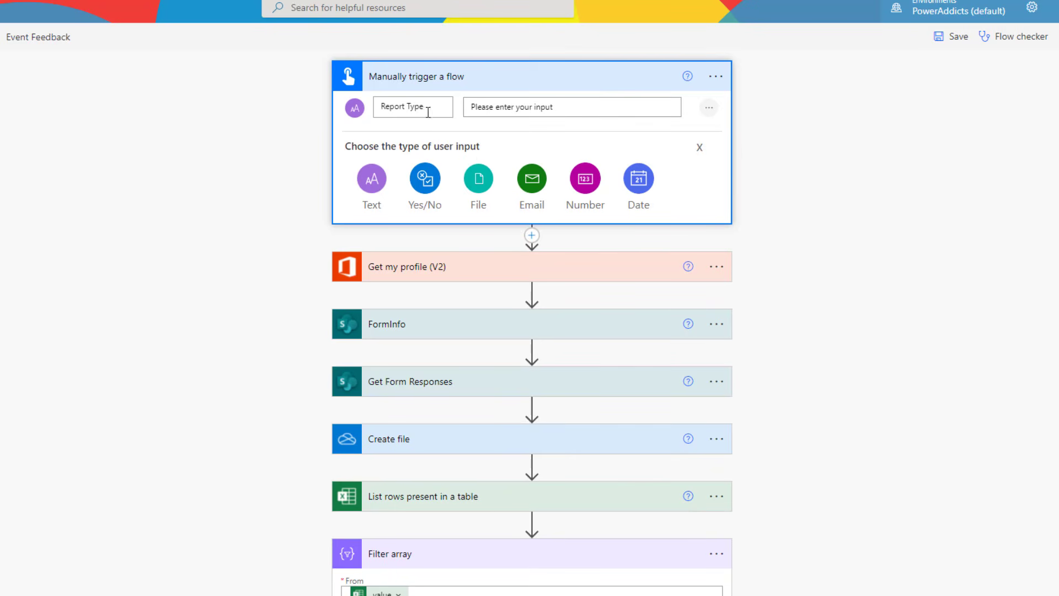
Step: Give the Report Type trigger input a drop-down list with the options High Rating and Low Rating
click(708, 107)
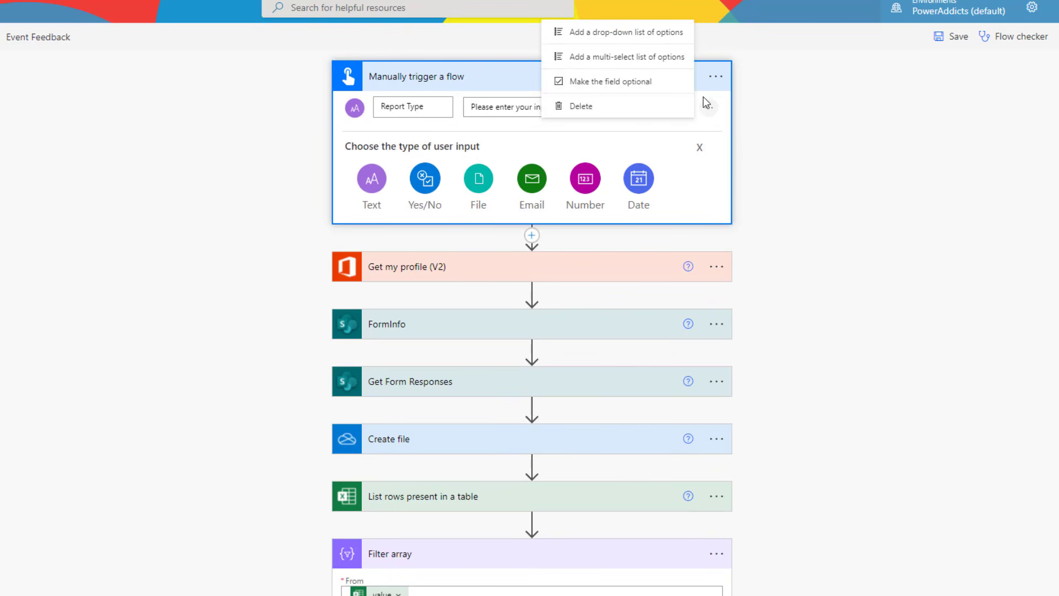
click(632, 38)
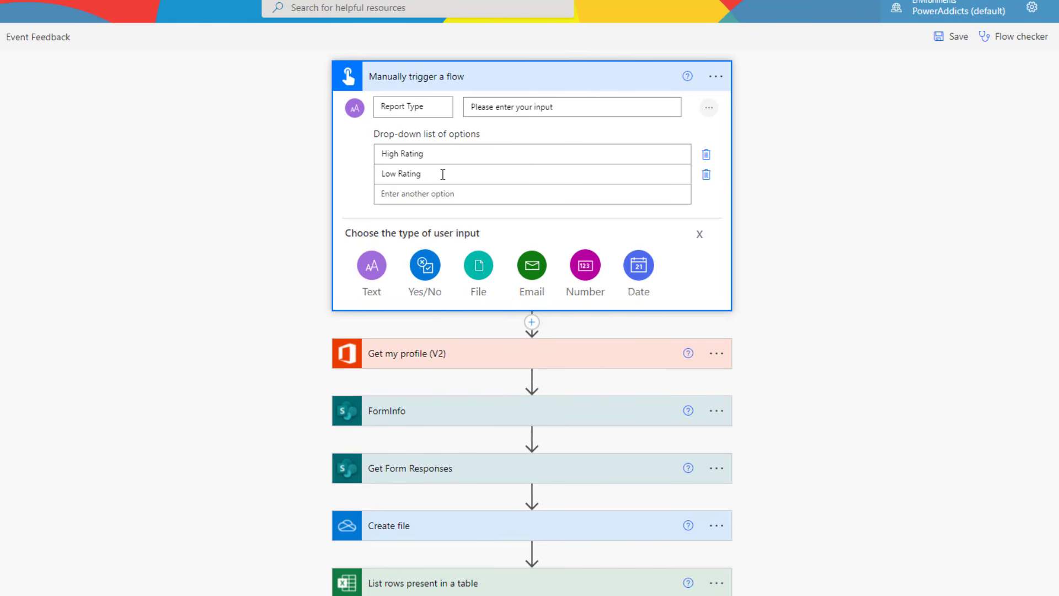
click(813, 197)
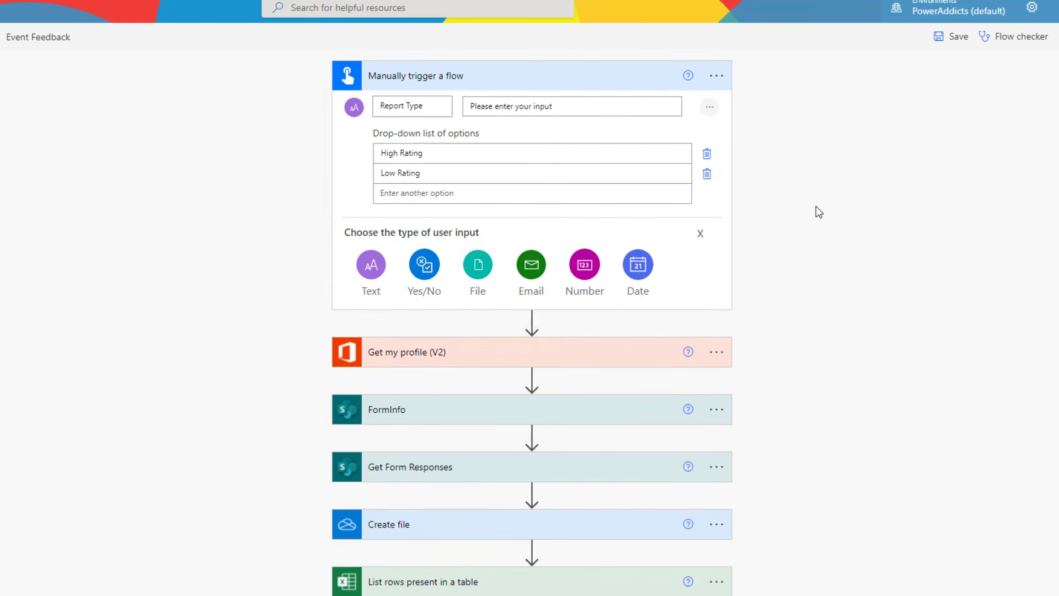
Step: Insert a Condition between the List rows present in a table and Filter array actions
scroll(441, 309, down, 6)
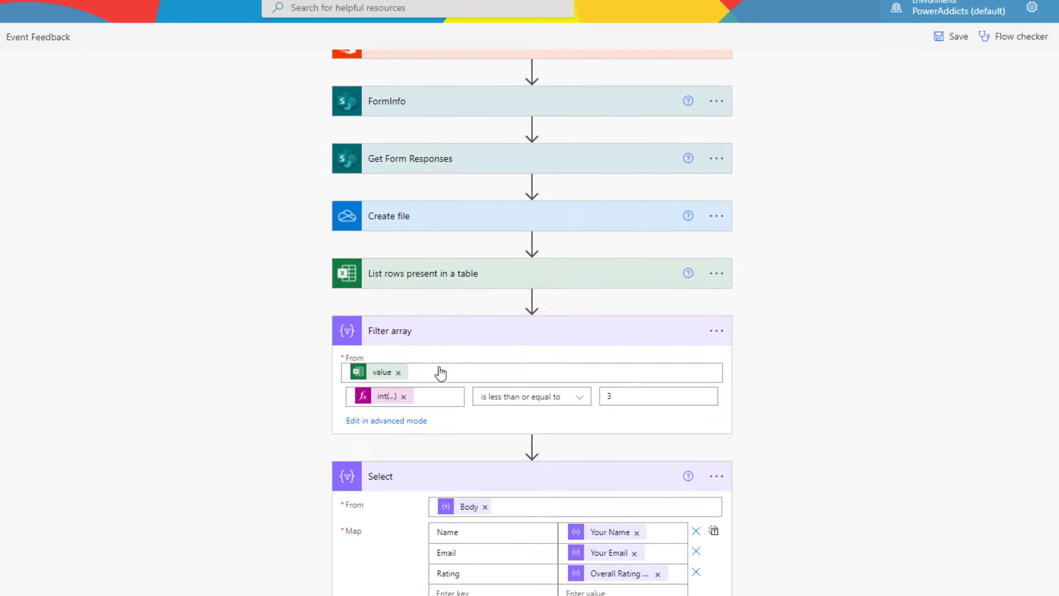
click(531, 242)
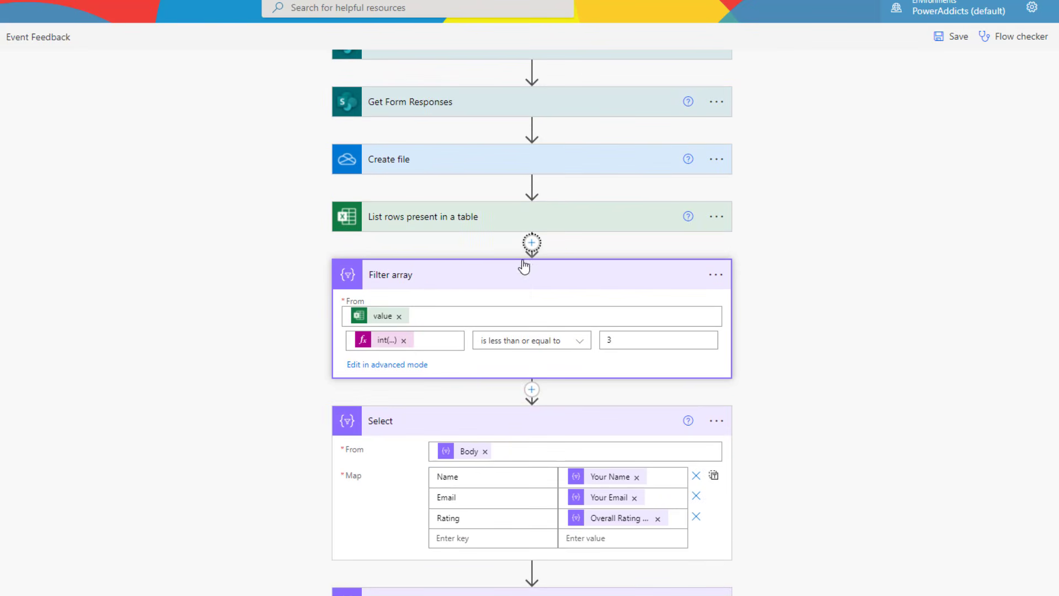
click(524, 263)
click(409, 501)
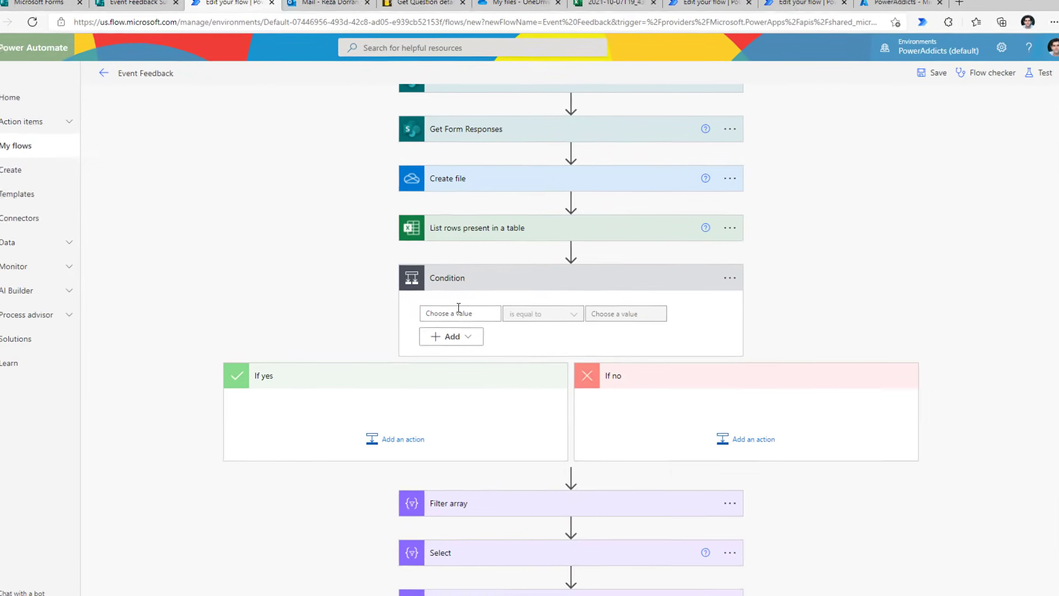
Step: Set the condition to check that Report Type is equal to Low Rating
click(404, 315)
scroll(652, 433, down, 3)
scroll(607, 331, up, 5)
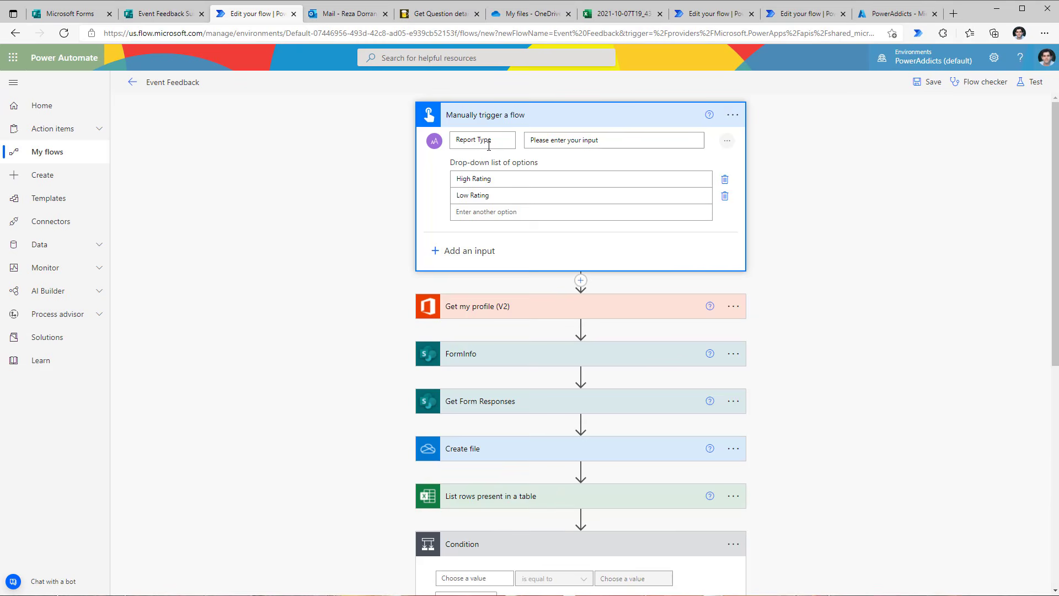
scroll(607, 331, down, 1)
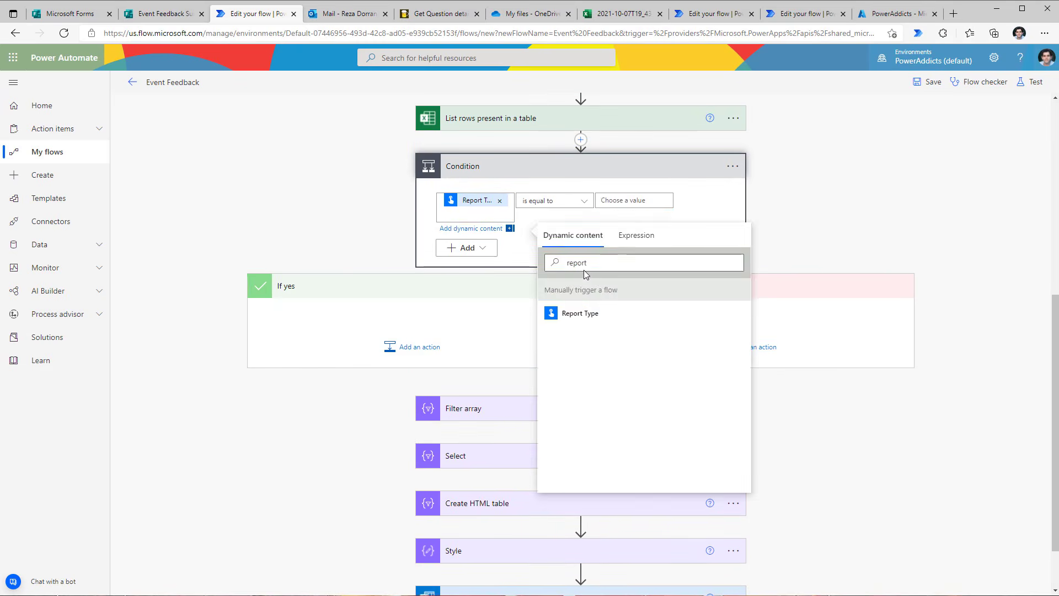
click(629, 201)
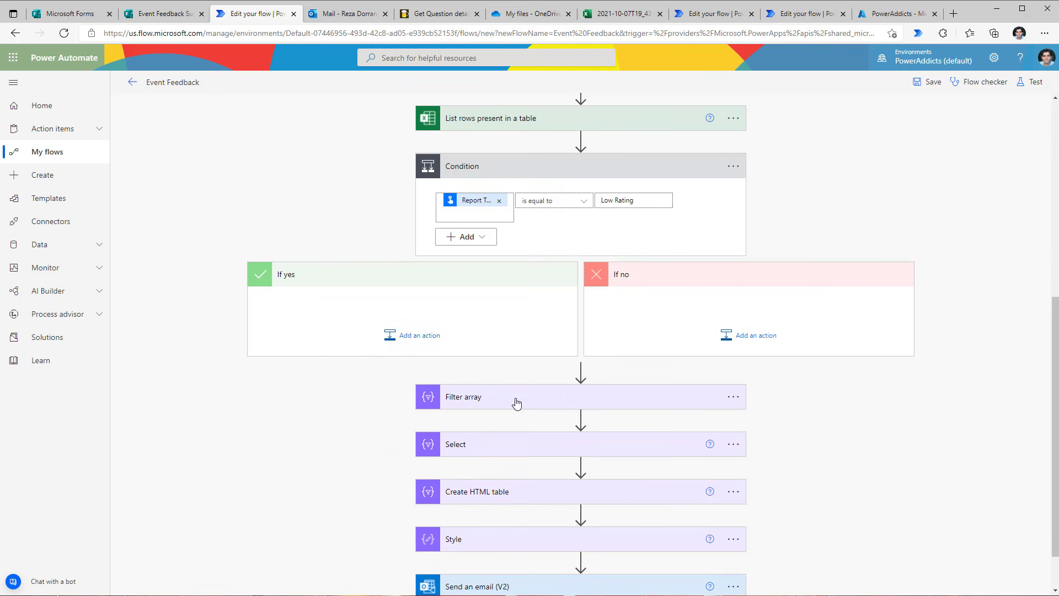
Step: Move the Filter array action into the condition's If yes branch and show its settings
drag(517, 403, 413, 334)
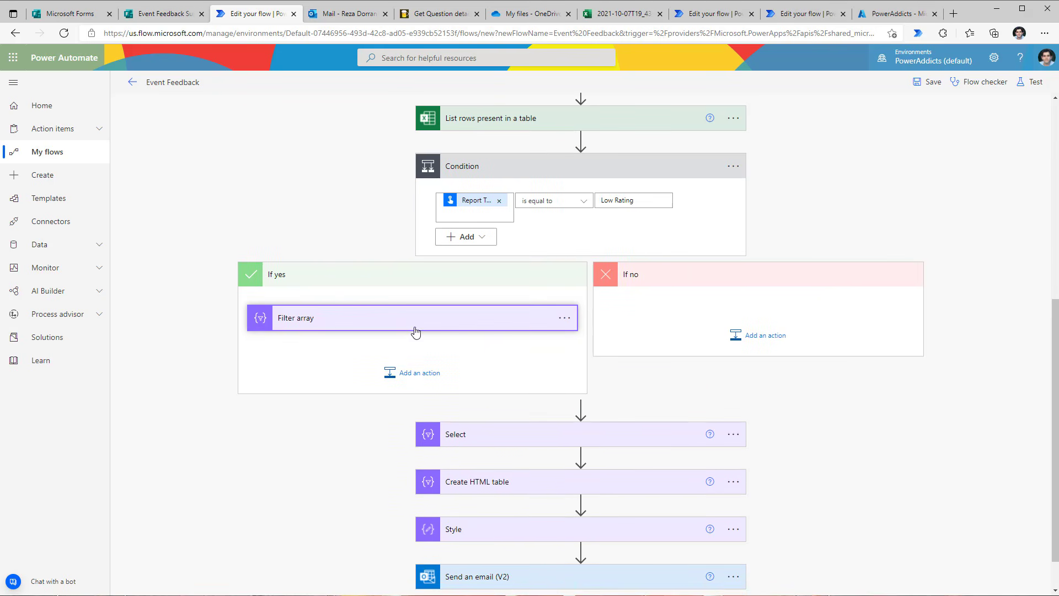
click(415, 319)
scroll(422, 289, down, 1)
scroll(593, 228, down, 1)
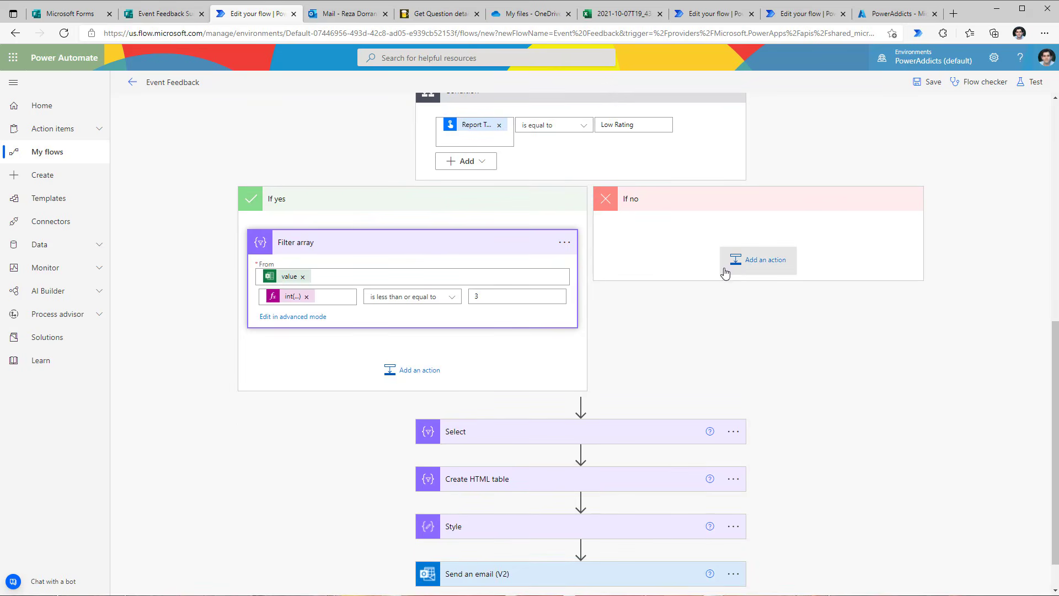
Step: Add a copy of Filter array to the If no branch and set its operator to is greater than
click(649, 308)
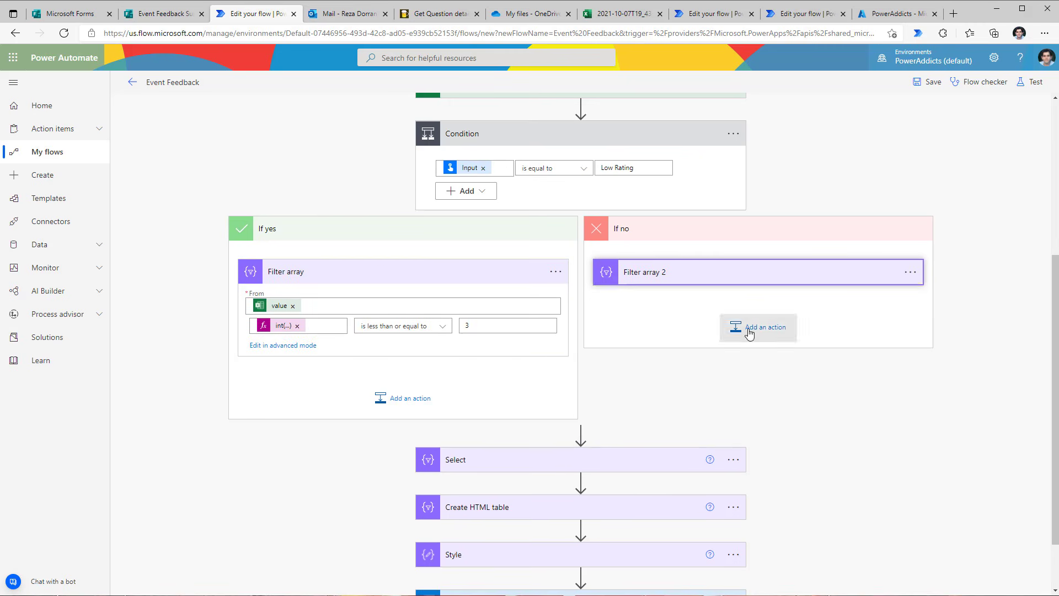
click(798, 327)
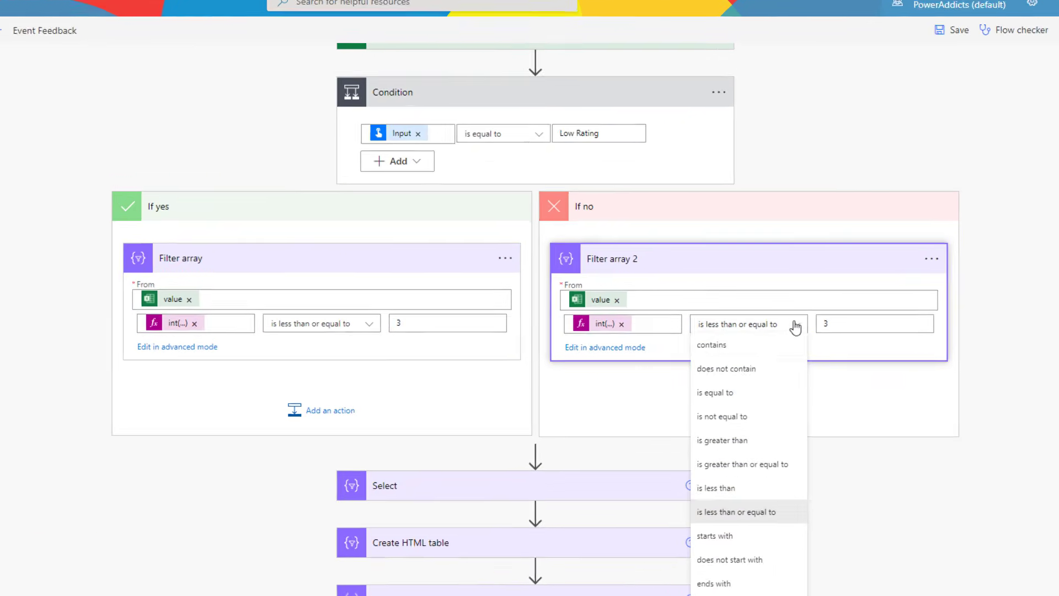
click(734, 450)
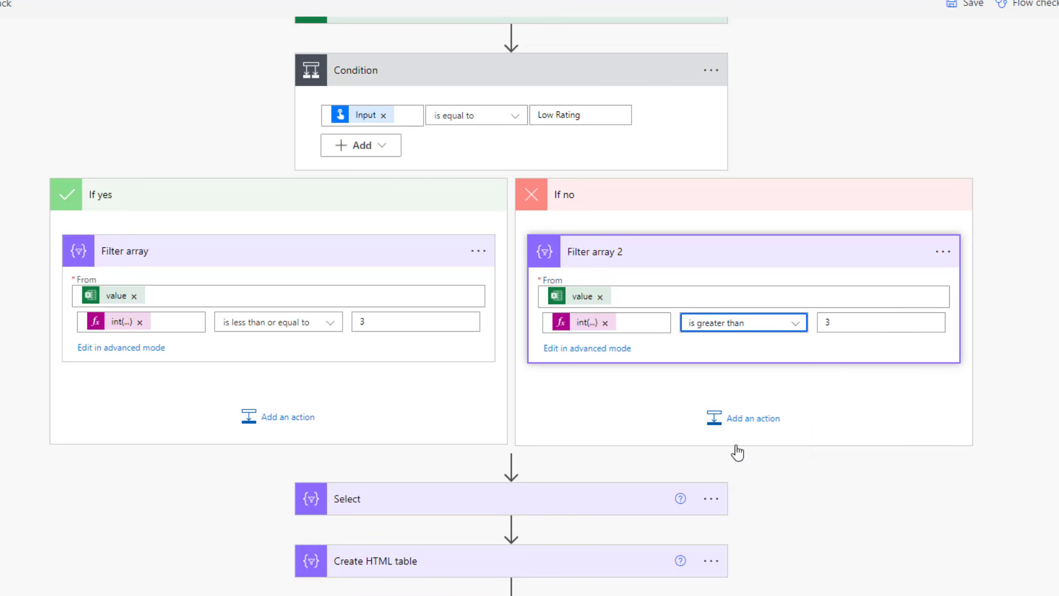
Step: Insert an Initialize variable action before the Condition, with the name varResponses and the type Array
scroll(478, 200, up, 2)
click(511, 137)
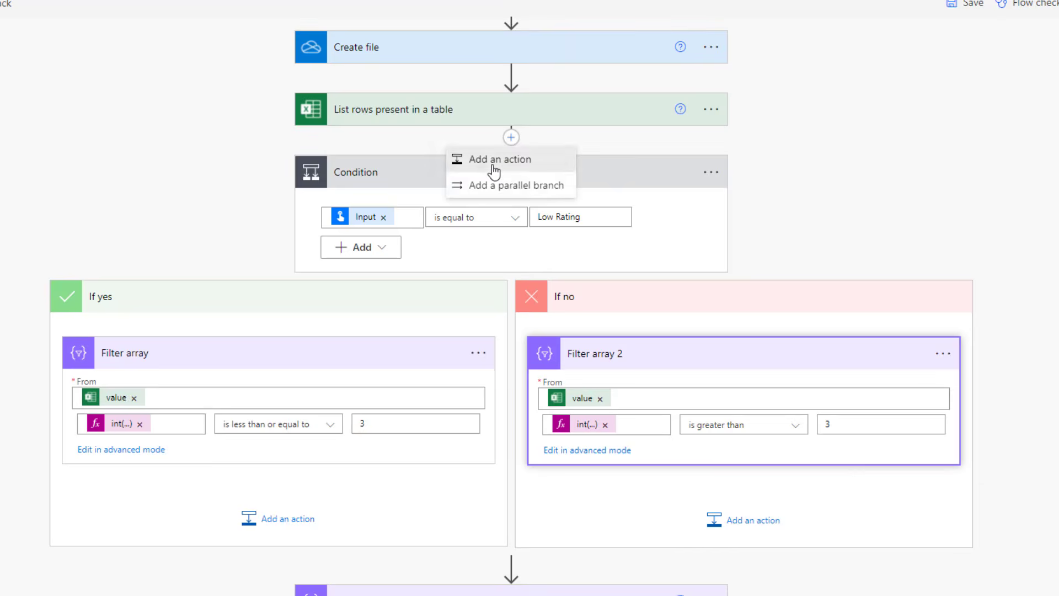
click(495, 163)
text(initialize)
click(513, 403)
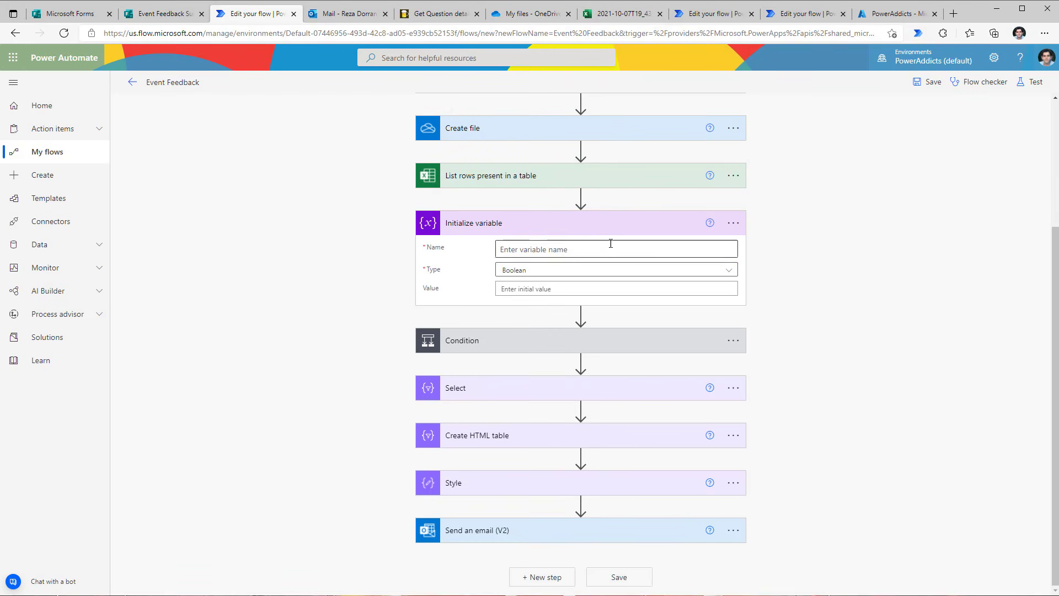
click(596, 247)
text(v)
text(arResponses)
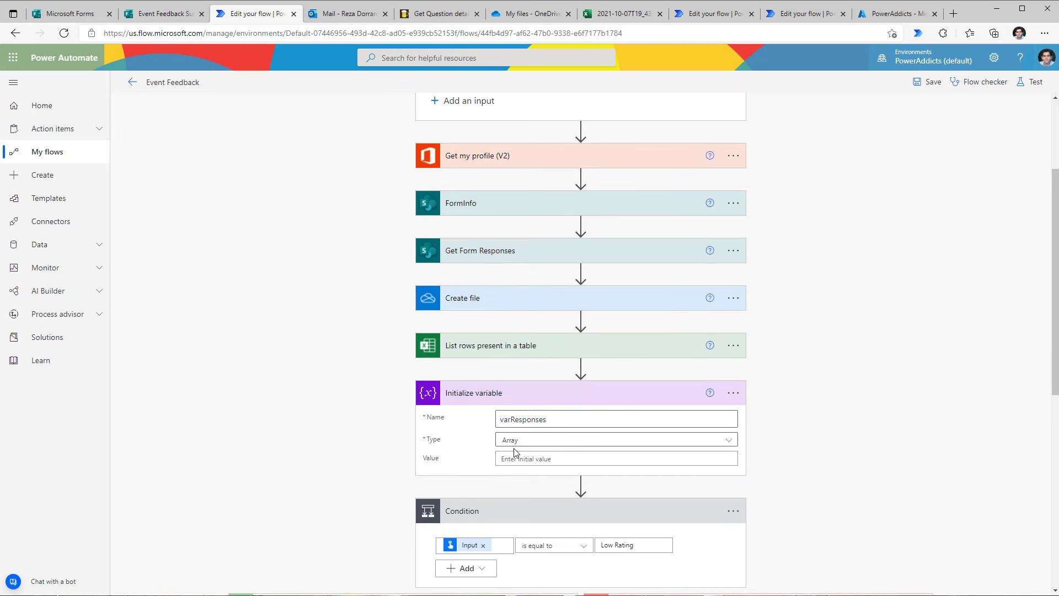
Step: Add a Set variable action to the If yes branch that sets varResponses to the Filter array Body
scroll(514, 448, down, 1)
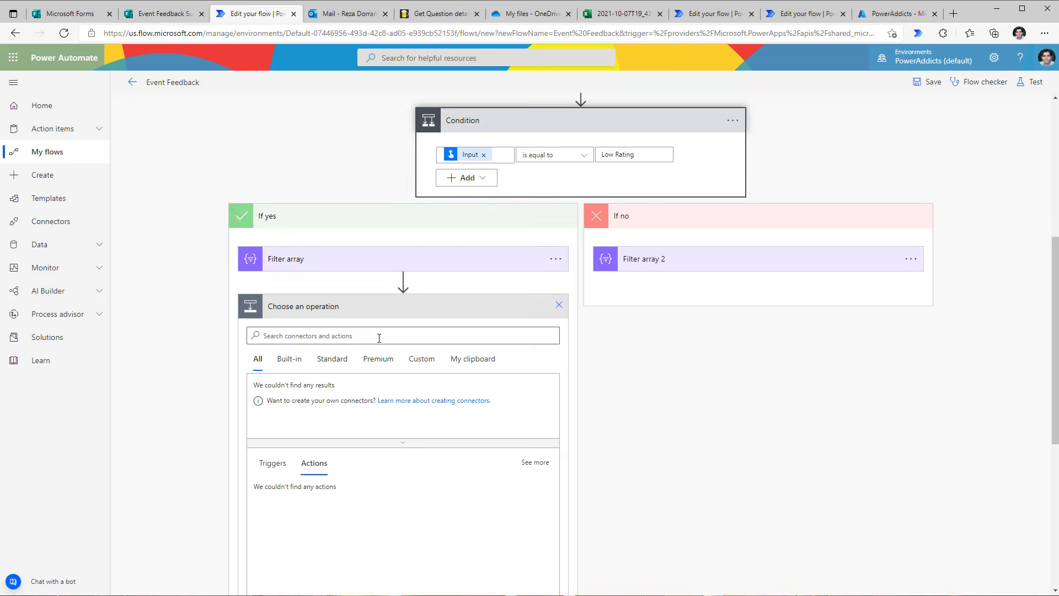
text(set variable)
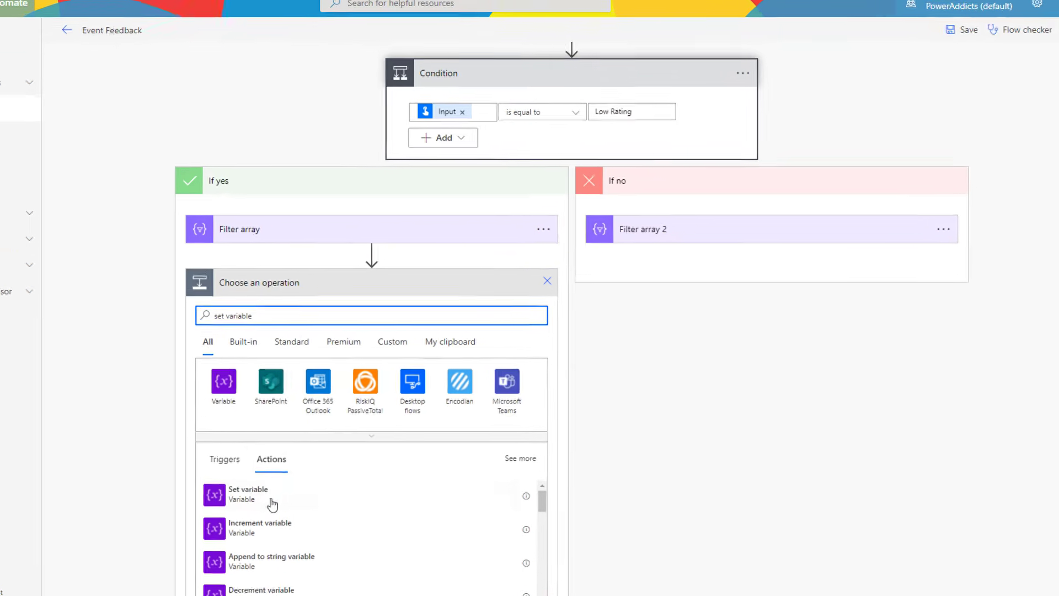
click(286, 490)
click(512, 291)
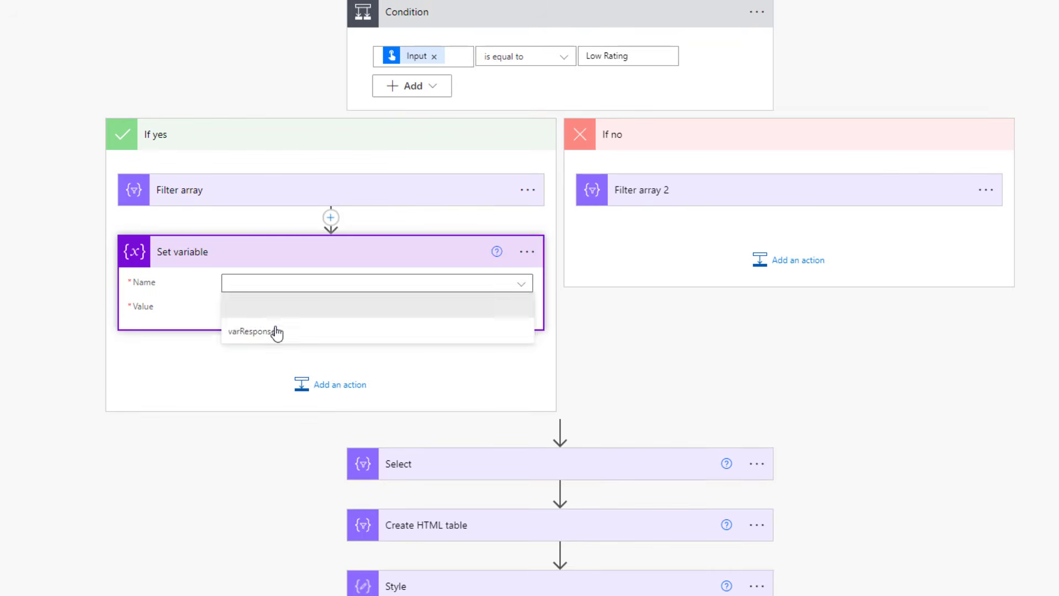
click(277, 333)
click(287, 309)
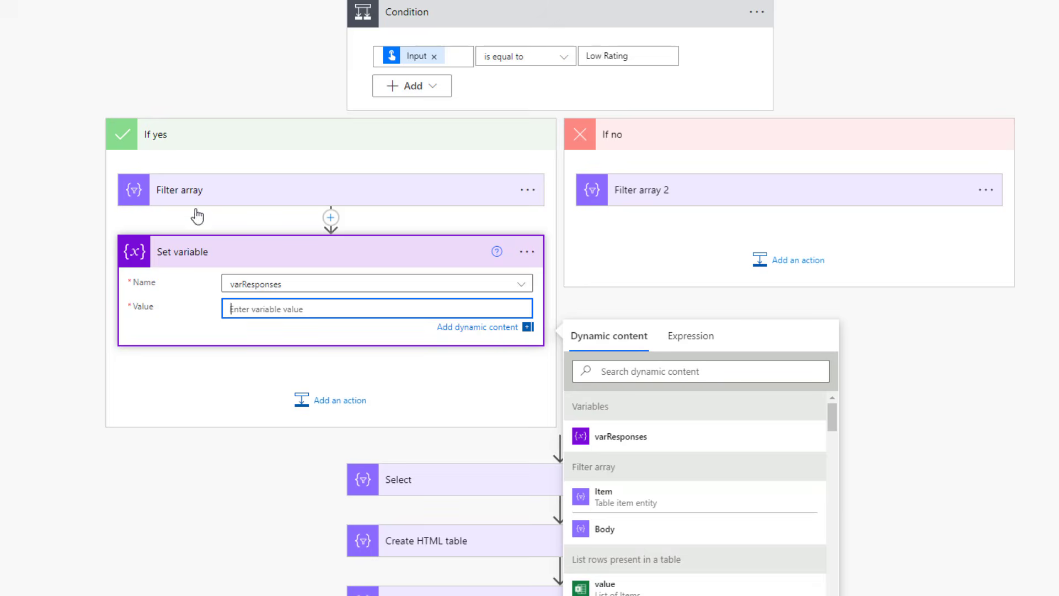
click(613, 531)
Step: Add a Set variable action to the If no branch that sets varResponses to the Filter array 2 Body
click(779, 261)
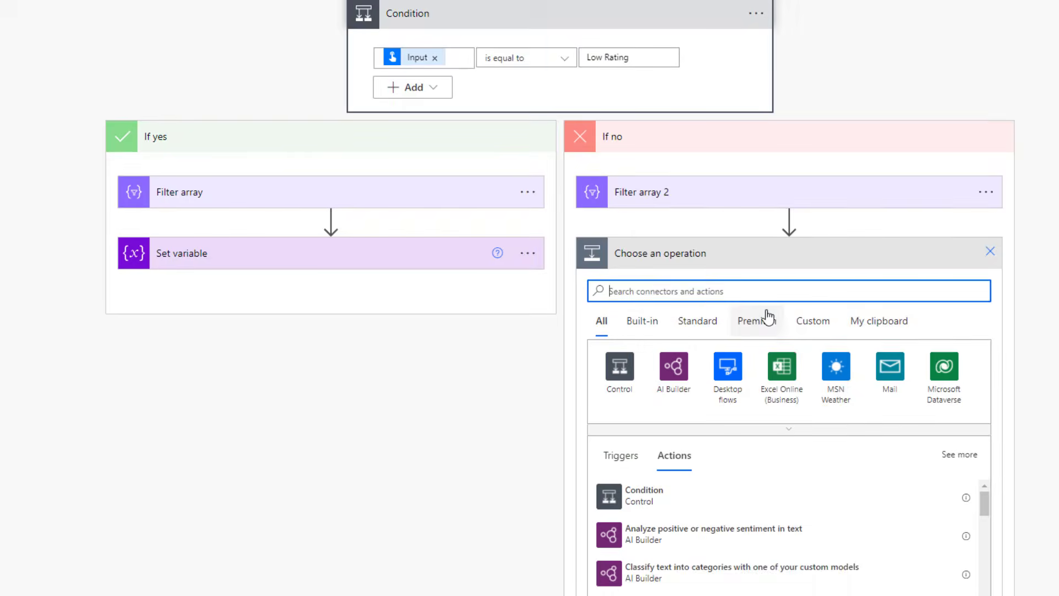
text(set variable)
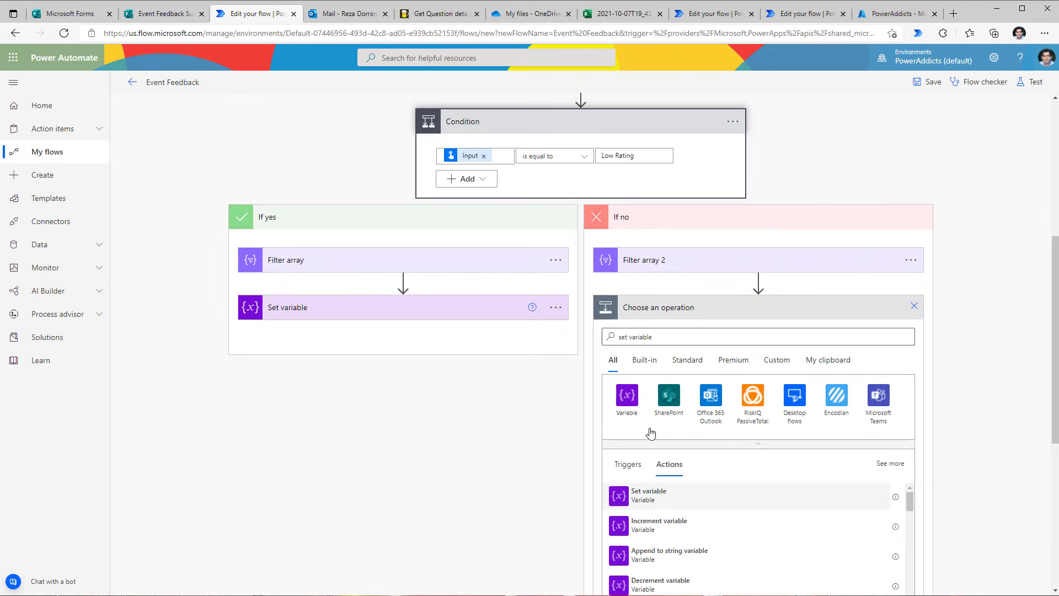
click(649, 495)
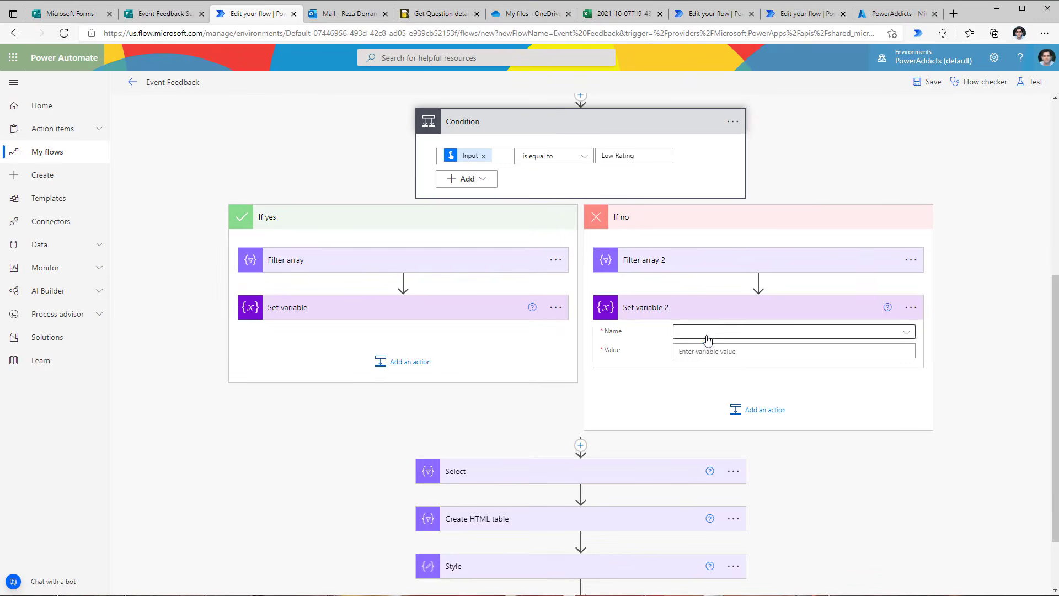
click(706, 332)
click(717, 369)
click(772, 351)
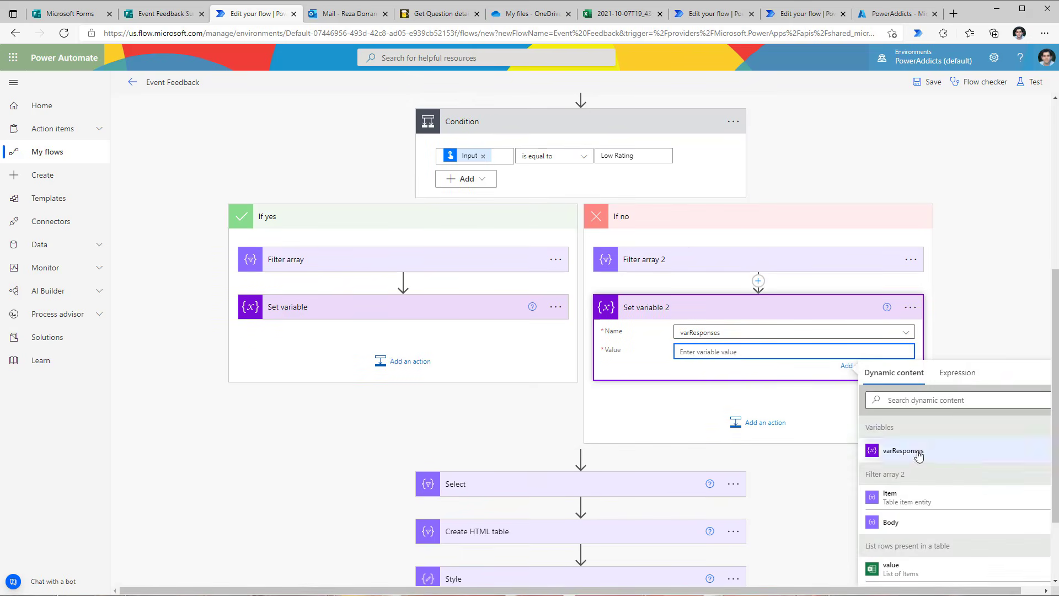
click(890, 522)
Step: Replace the From value of the Select action with the varResponses variable
scroll(603, 414, down, 2)
click(599, 379)
scroll(603, 432, down, 2)
click(543, 306)
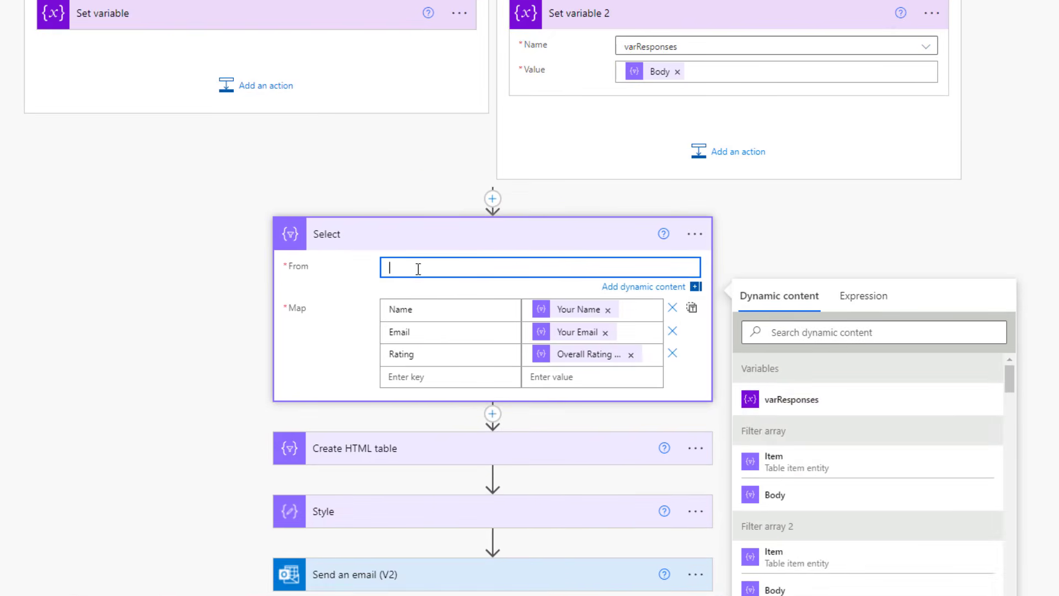
click(838, 401)
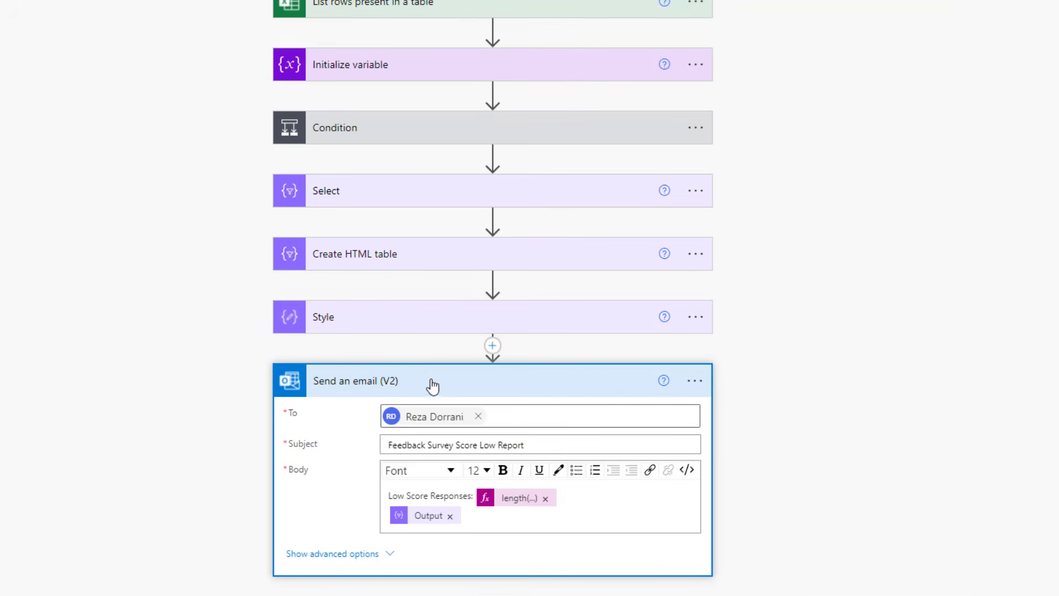
Step: Replace "Low Report" in the email subject and "Low Score" in the email body with the trigger's report type input
drag(483, 444, 553, 445)
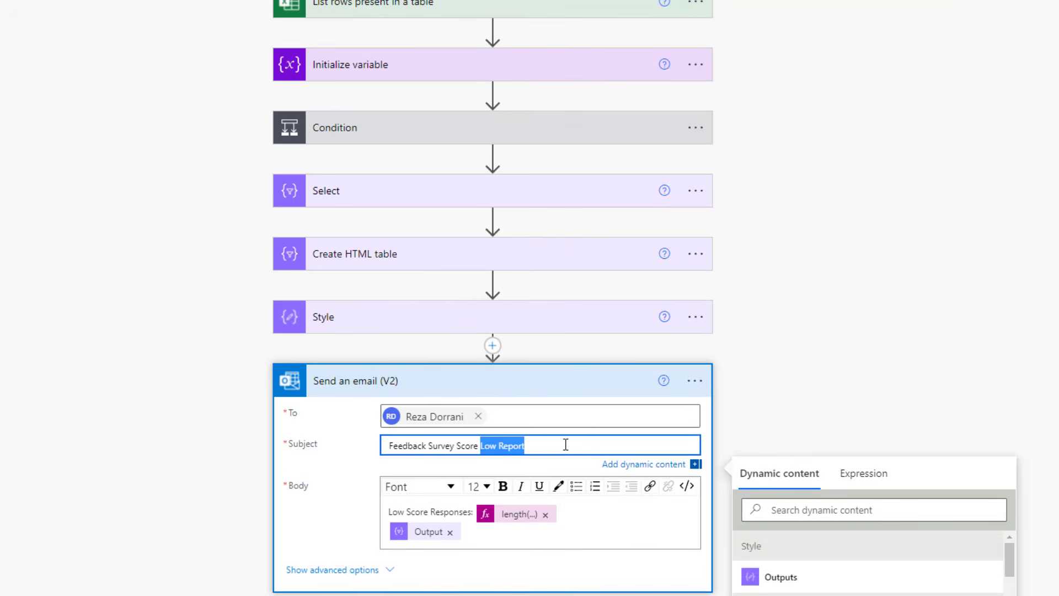
key(BackSpace)
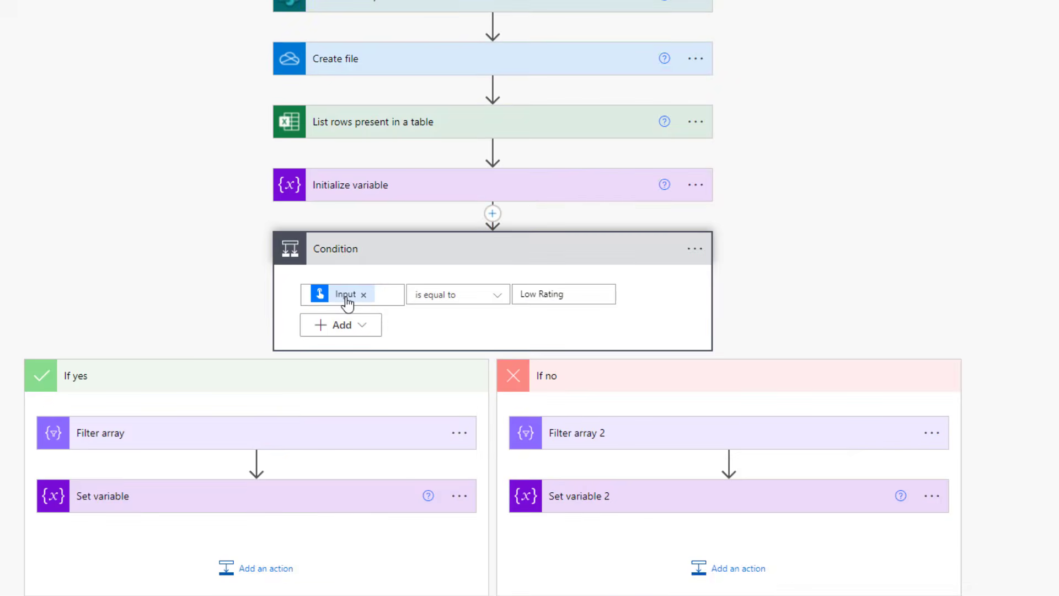
scroll(346, 302, down, 4)
click(344, 92)
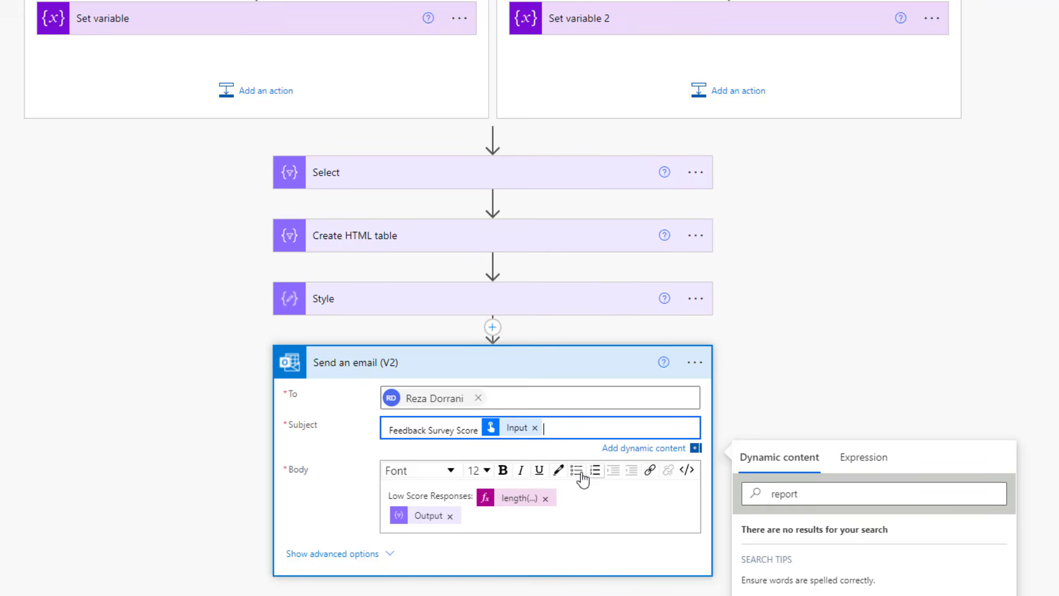
drag(431, 495, 359, 497)
key(ctrl+v)
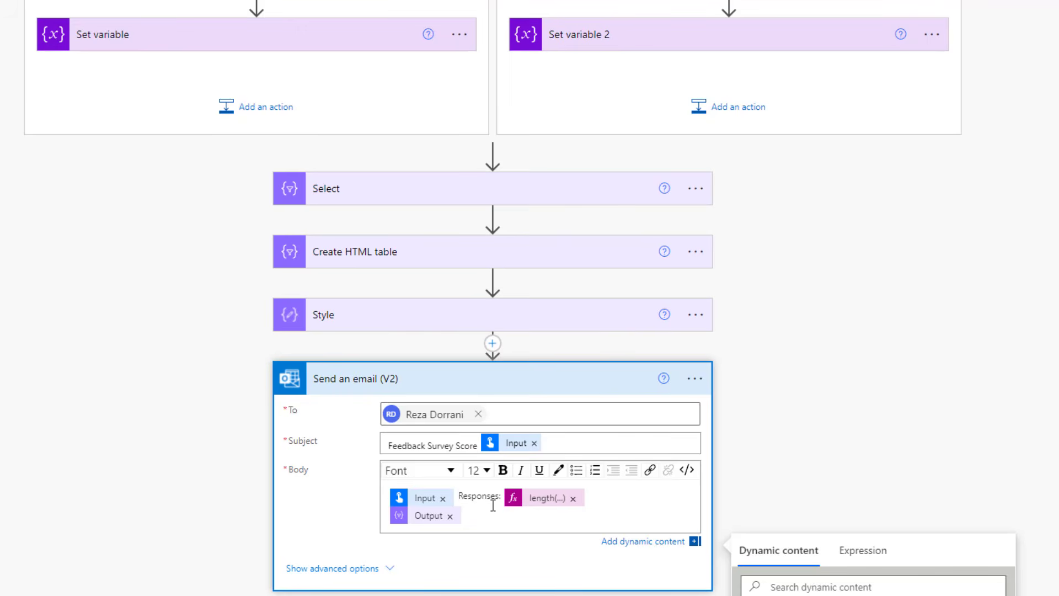
Step: Update the length expression in the email body to length(variables('varResponses'))
click(525, 504)
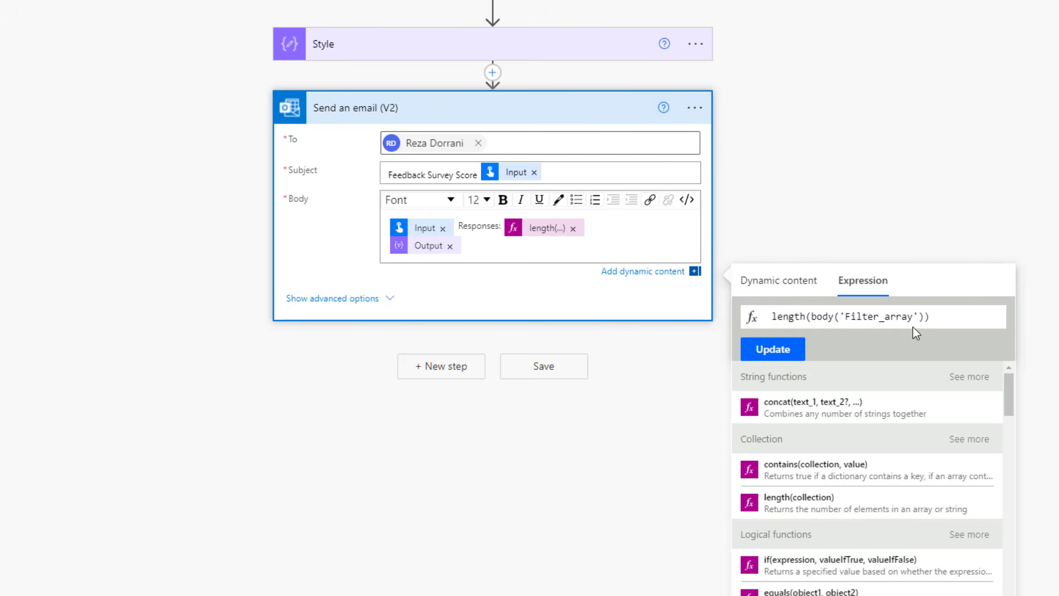
drag(925, 316, 811, 317)
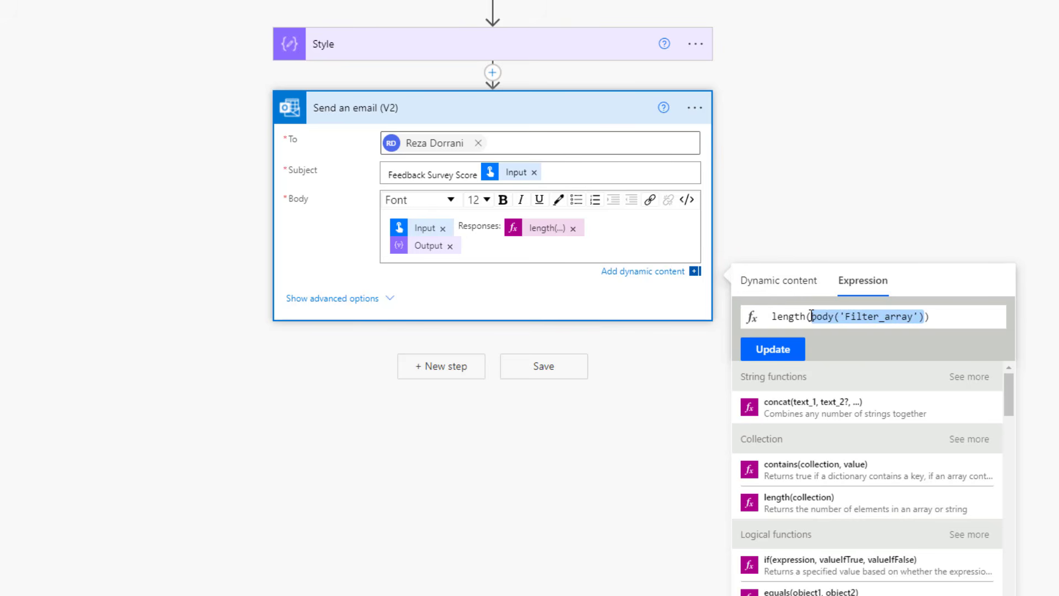
key(BackSpace)
click(789, 280)
click(783, 407)
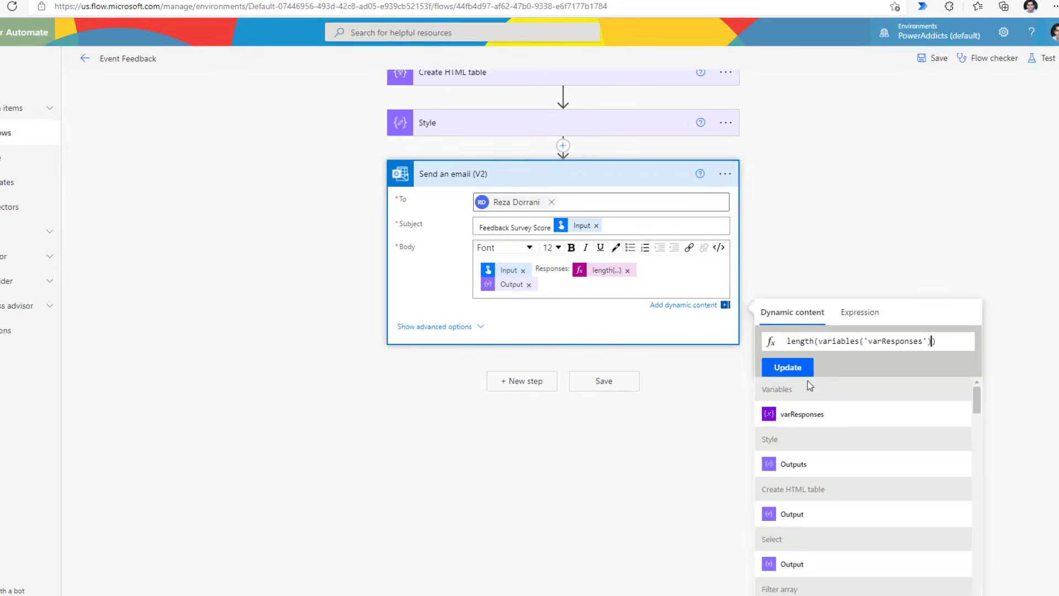
click(805, 374)
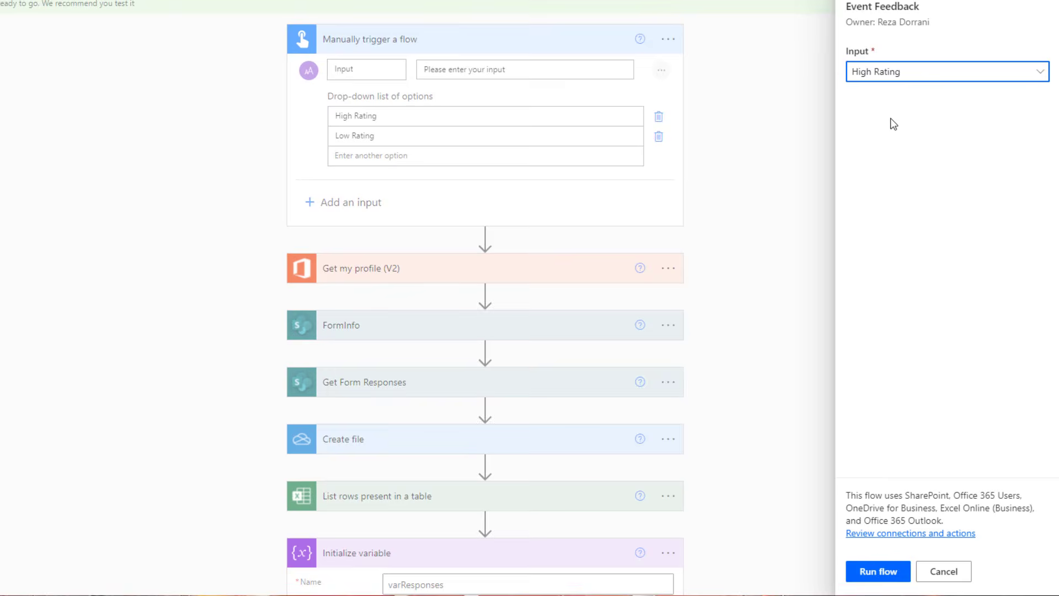
Step: Run the Event Feedback flow with the input set to High Rating
click(881, 77)
click(888, 96)
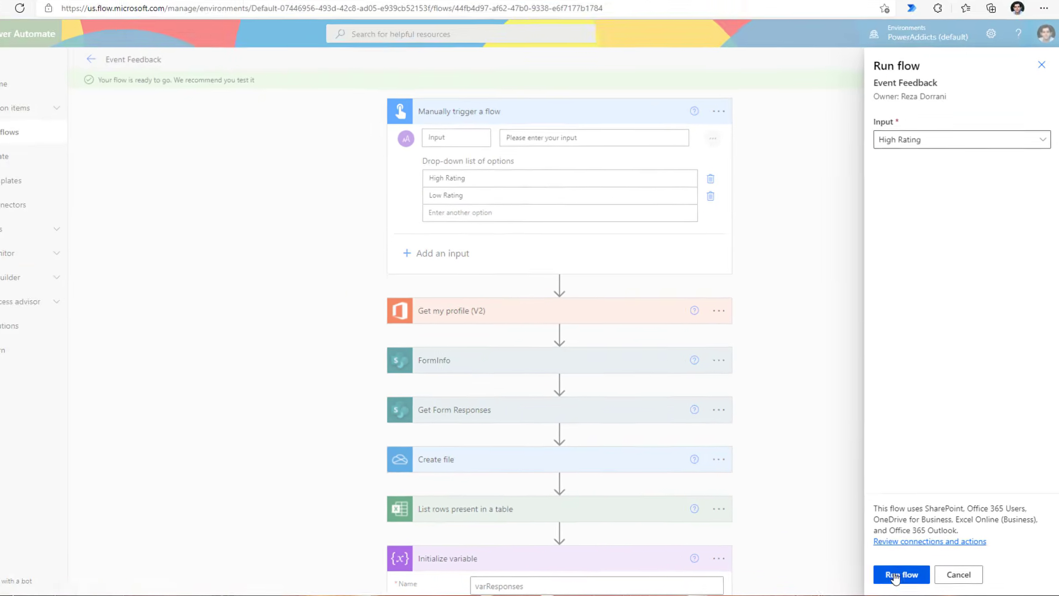
click(895, 576)
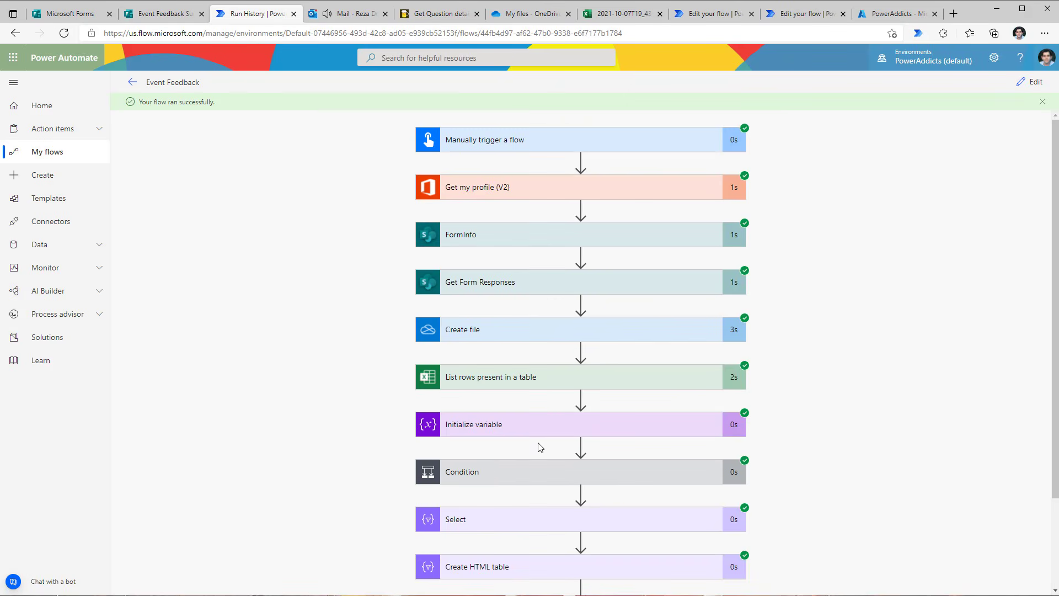
Step: Examine the Condition's expression result and the Filter array 2 inputs and outputs in the Event Feedback flow run
click(518, 473)
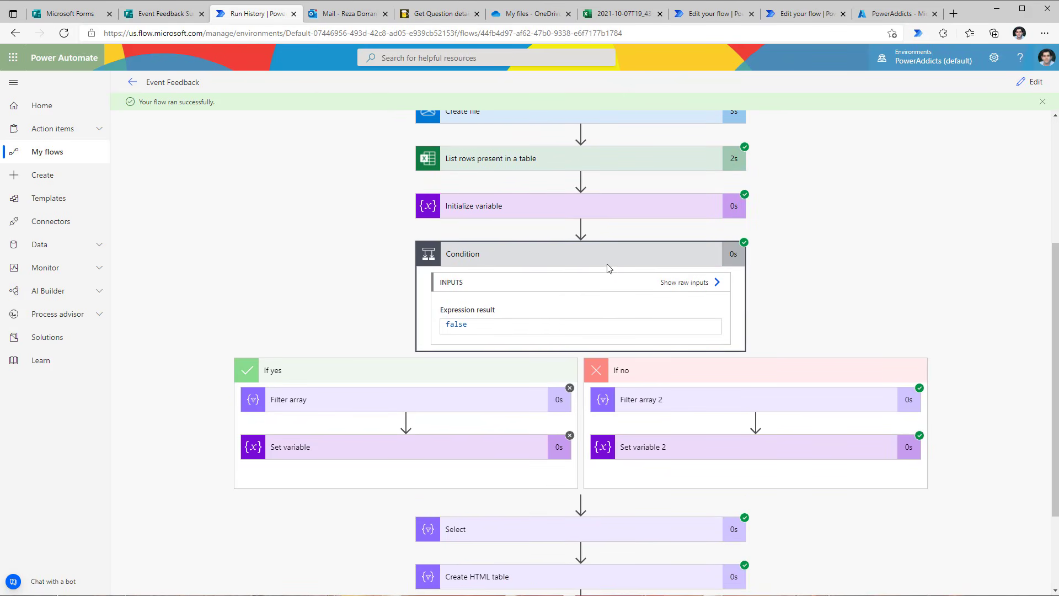
scroll(738, 409, down, 2)
click(684, 282)
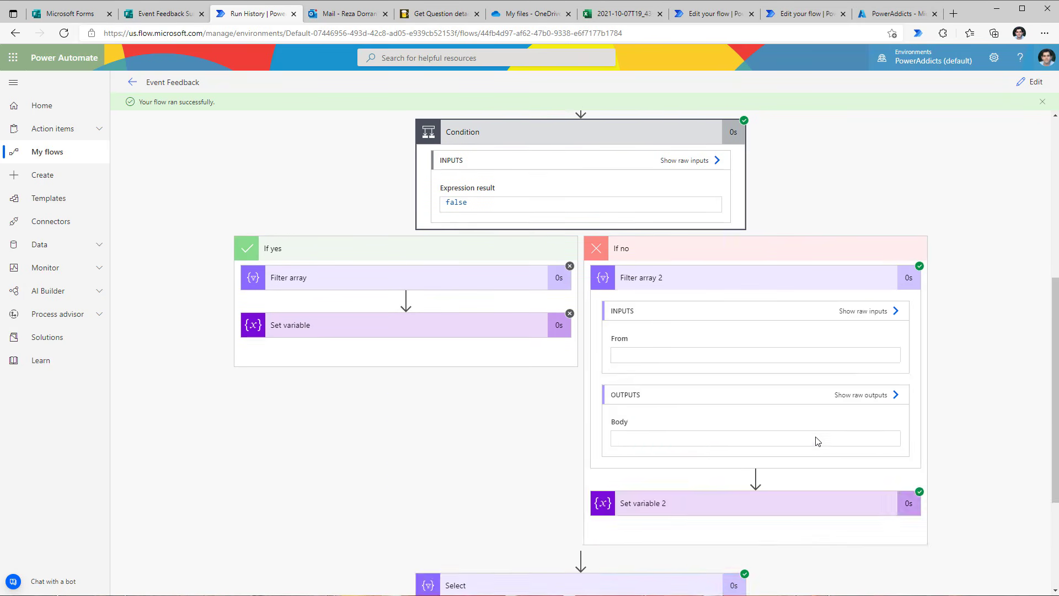
scroll(775, 427, down, 3)
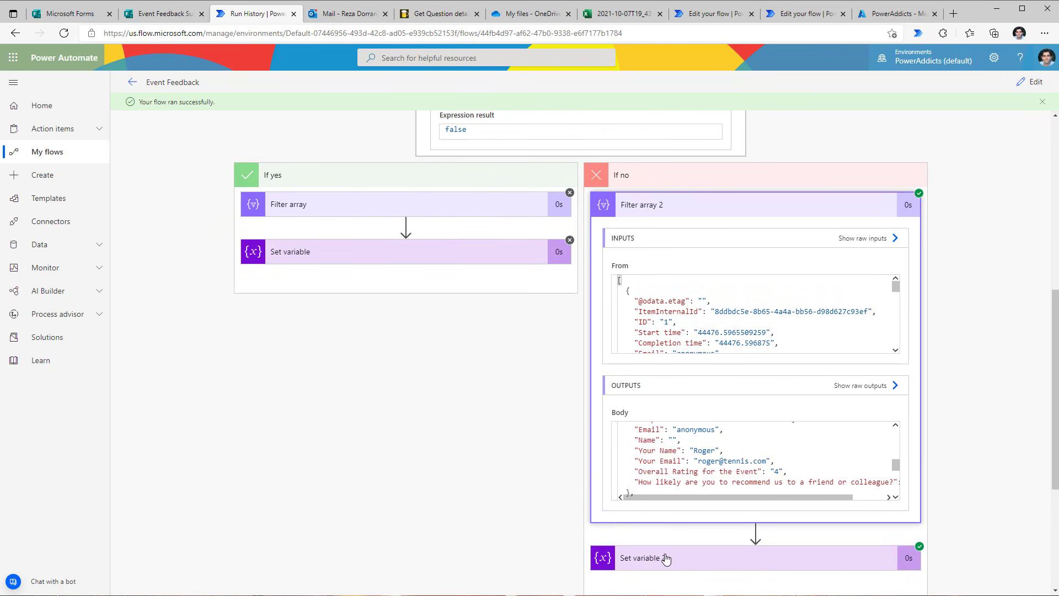
Step: Switch to the POWER QUIZ form in Microsoft Forms and look over its questions and settings
key(ctrl+Tab)
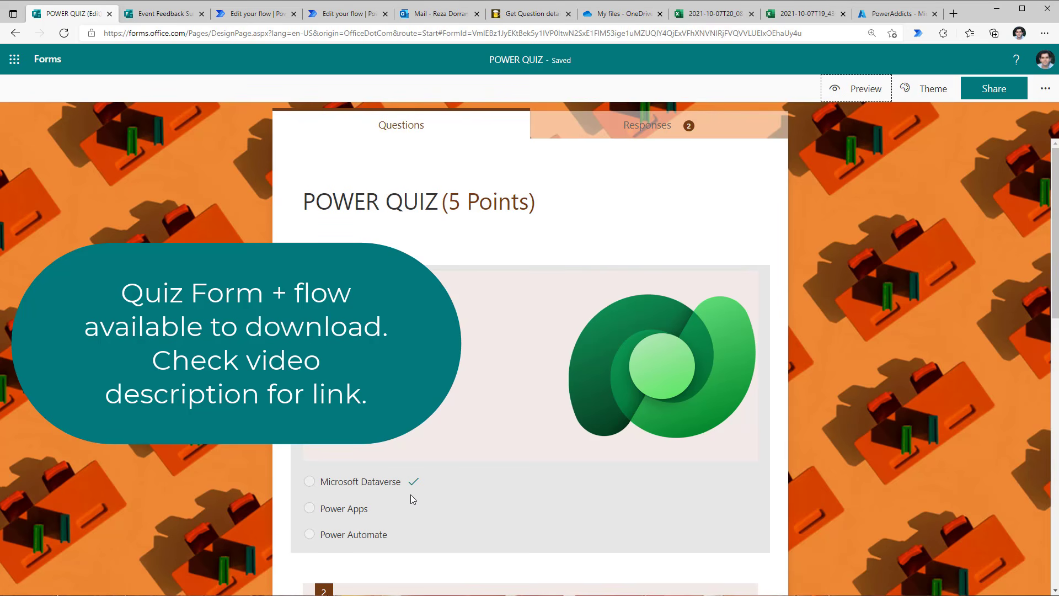
scroll(456, 446, down, 3)
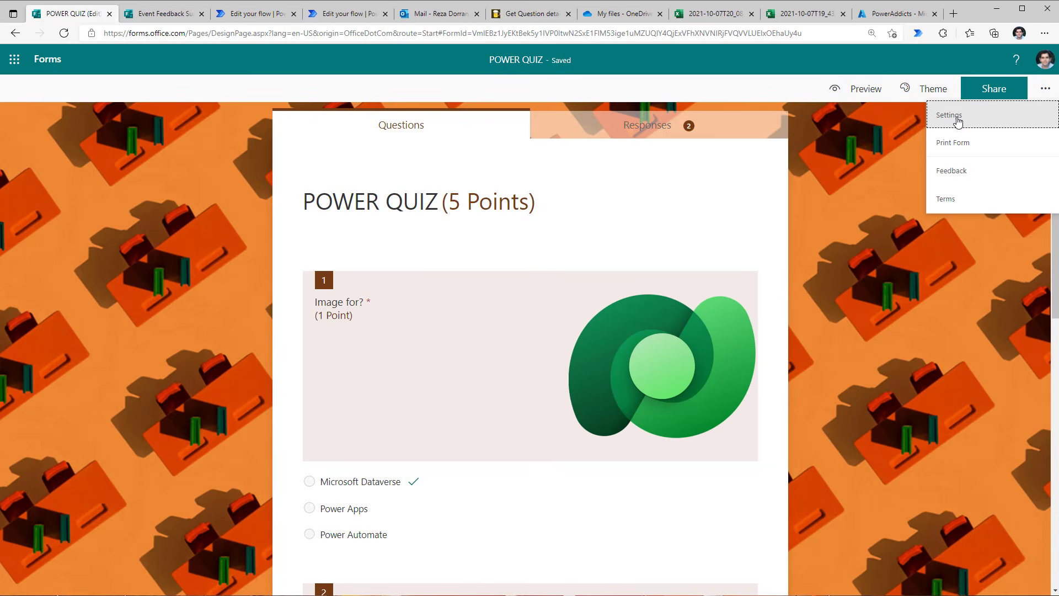
click(956, 117)
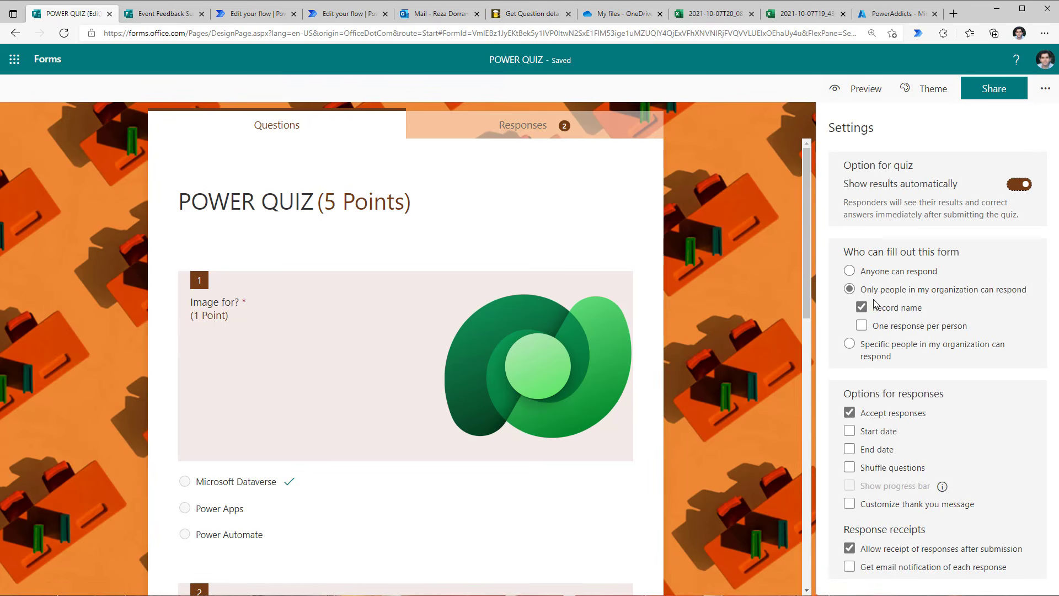
click(1038, 92)
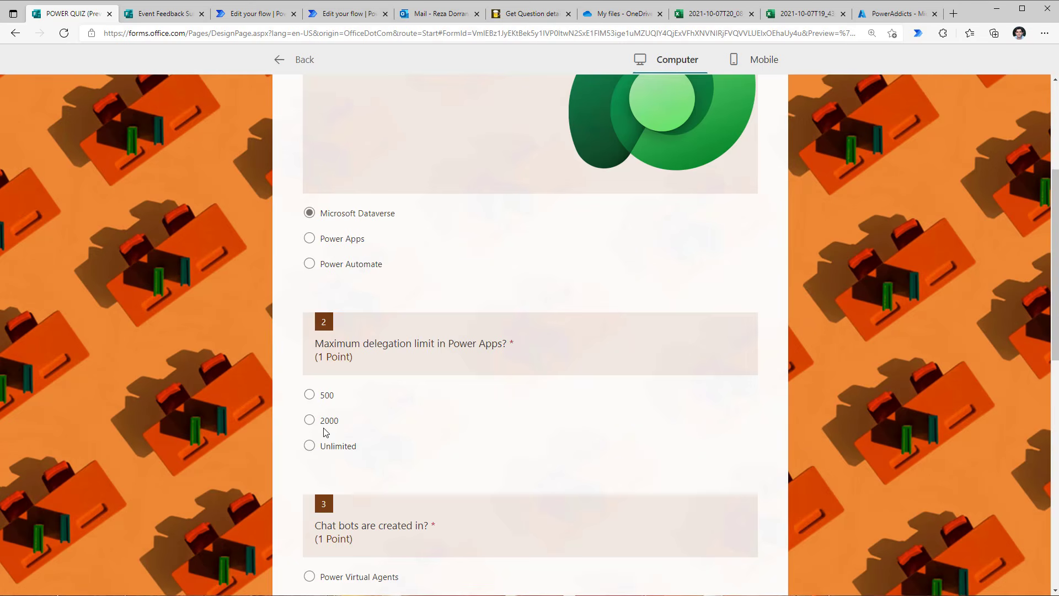
Step: Complete the quiz with 2000, Power Virtual Agents, False and True for questions 2 to 5, submit it, and view the results
click(314, 416)
scroll(356, 474, down, 3)
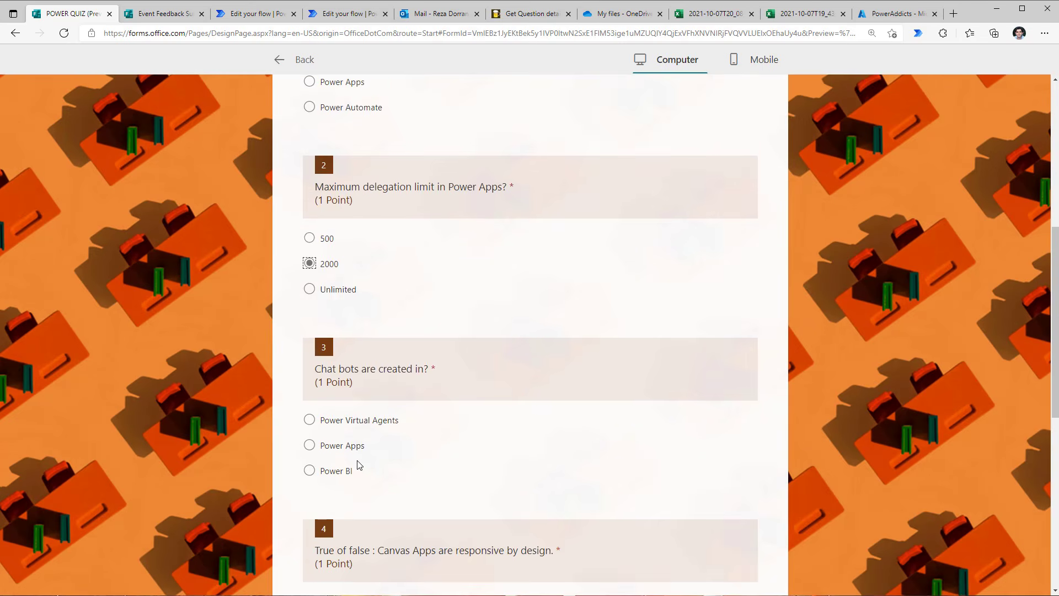
click(326, 419)
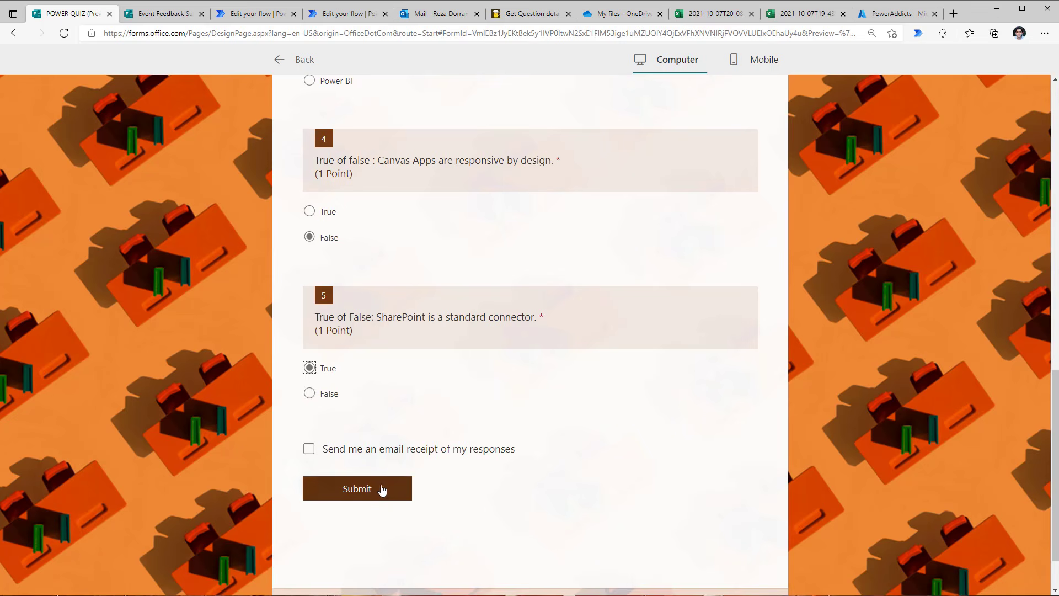
click(382, 490)
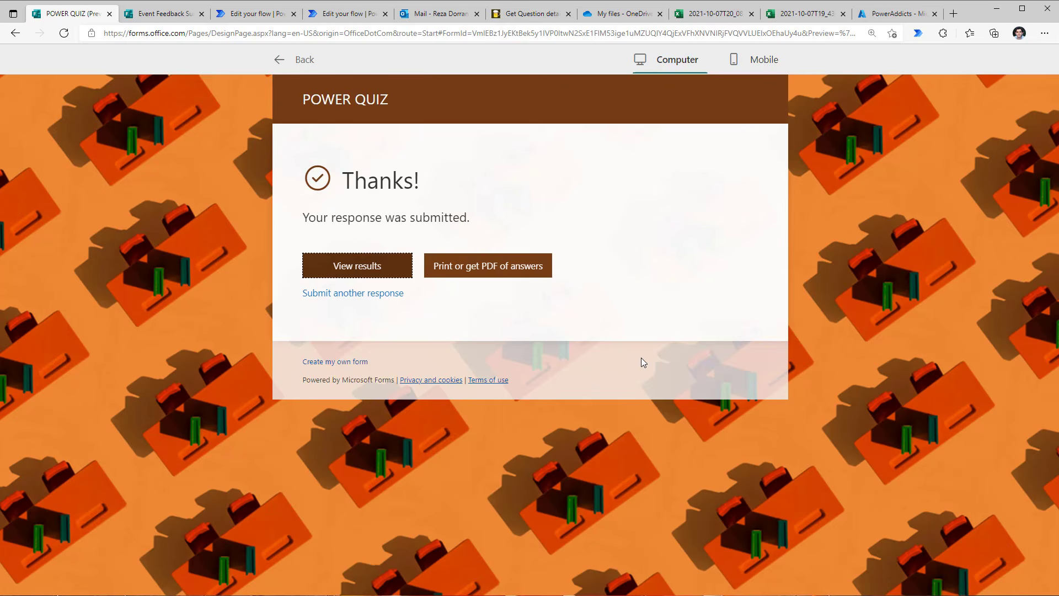
click(365, 268)
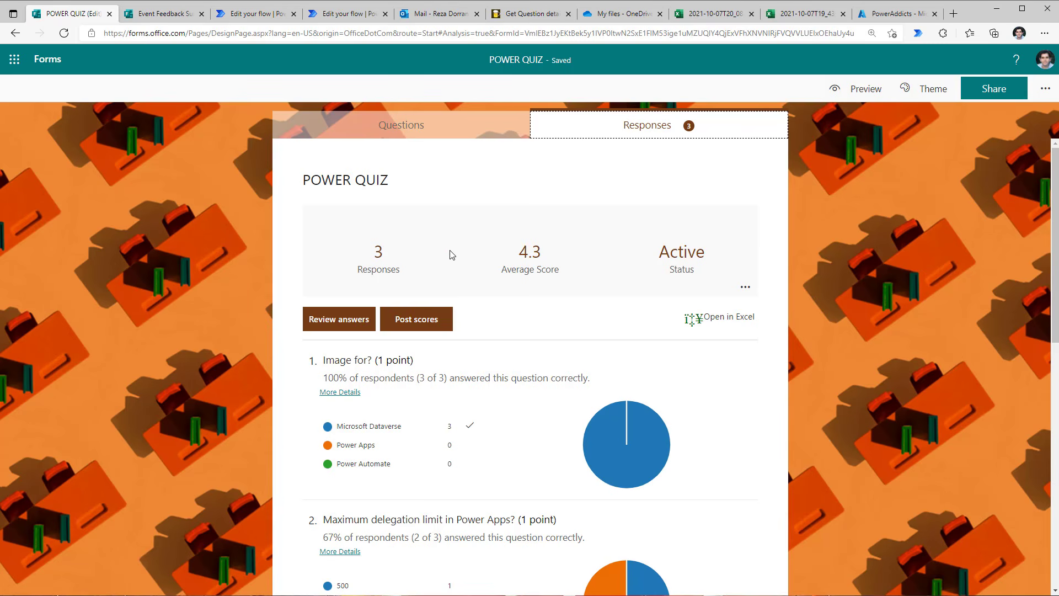
Step: Open the score posting page for POWER QUIZ and preview the first respondent's graded answers
click(410, 317)
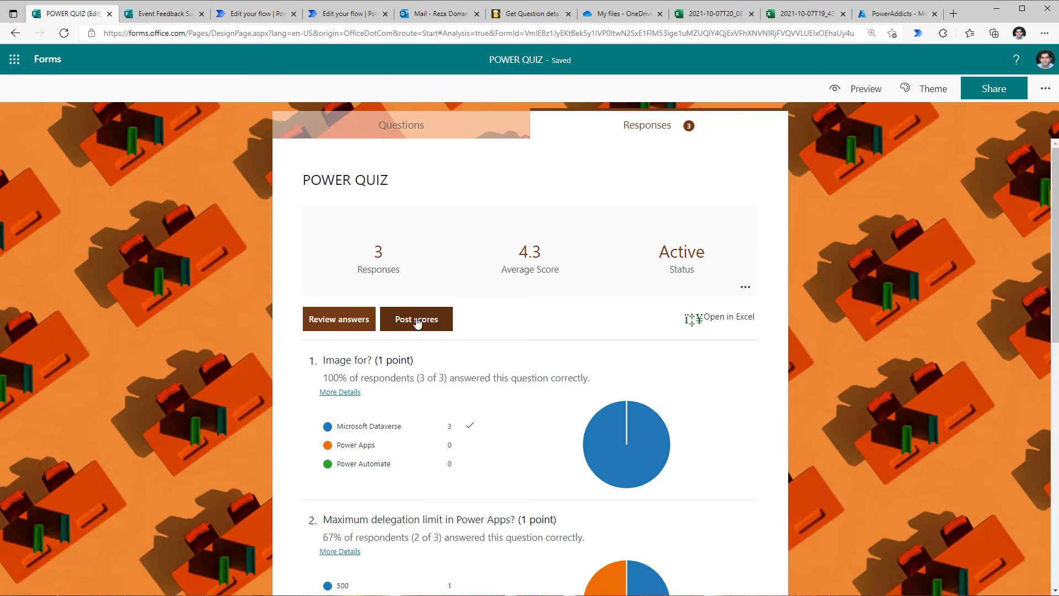
click(421, 326)
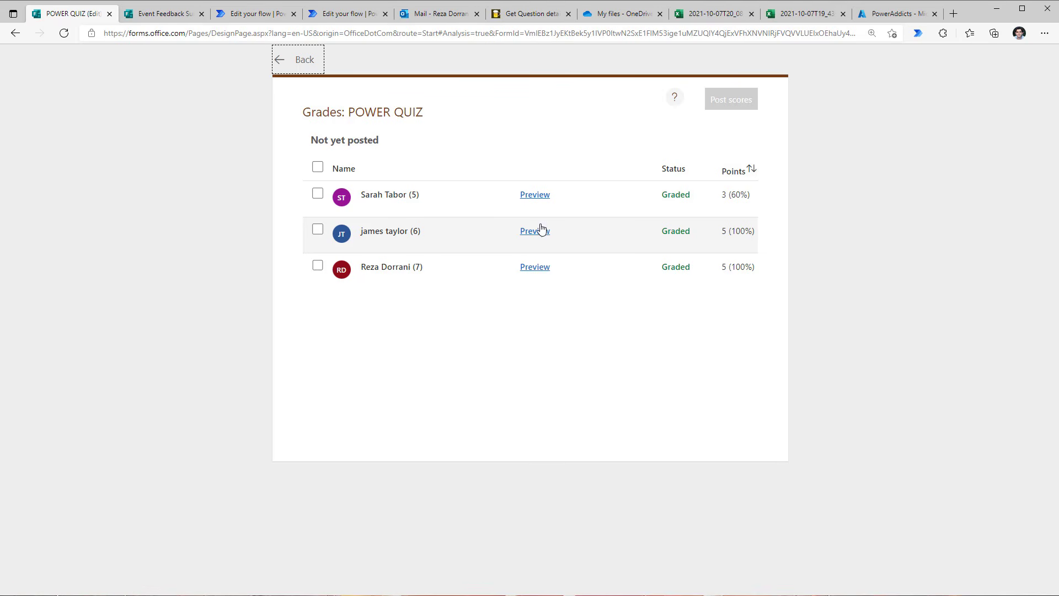
click(536, 197)
scroll(529, 283, down, 3)
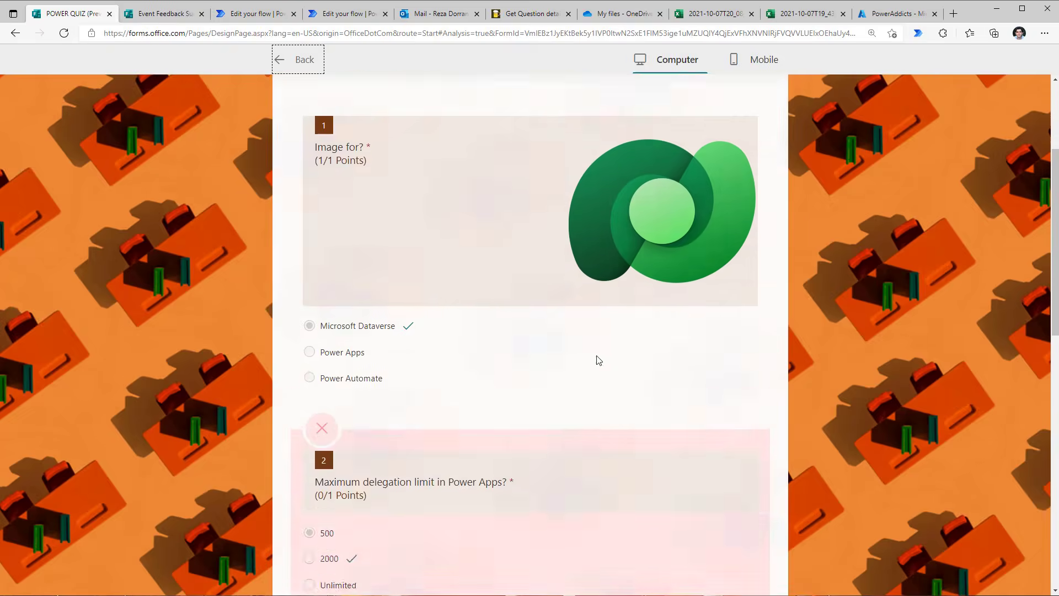
scroll(598, 359, up, 3)
scroll(412, 260, down, 6)
scroll(418, 338, up, 6)
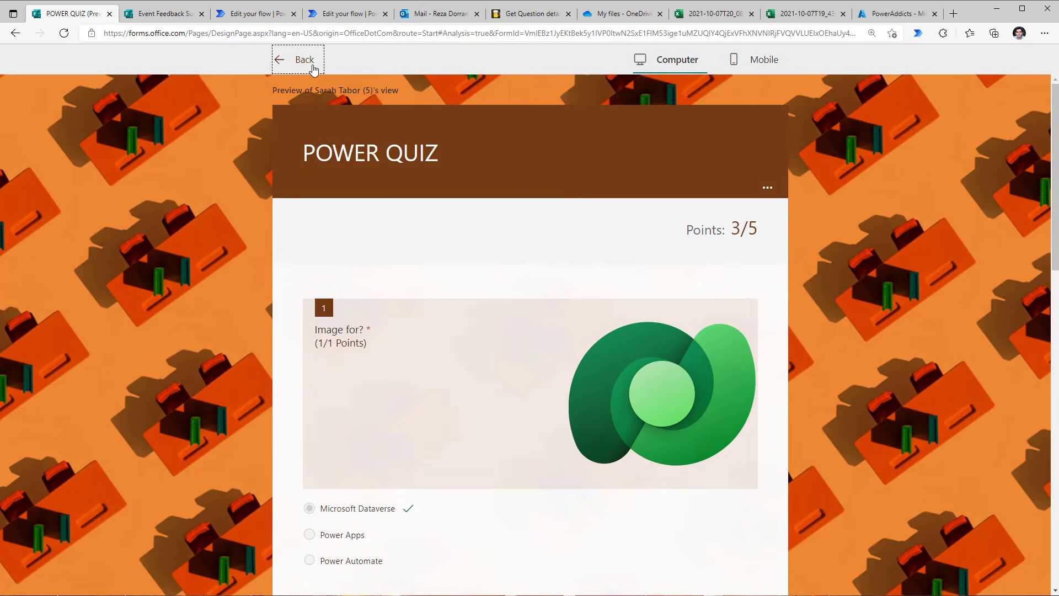
Step: Review the first respondent's answers and open the feedback fields for questions 1 and 2
click(307, 62)
click(388, 200)
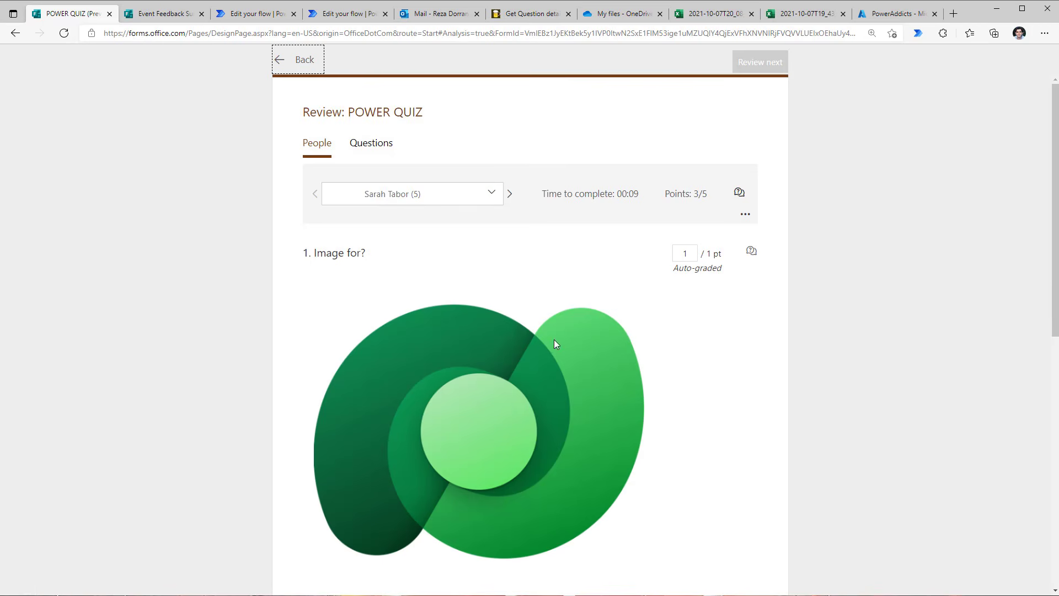
scroll(475, 246, down, 5)
scroll(752, 197, up, 5)
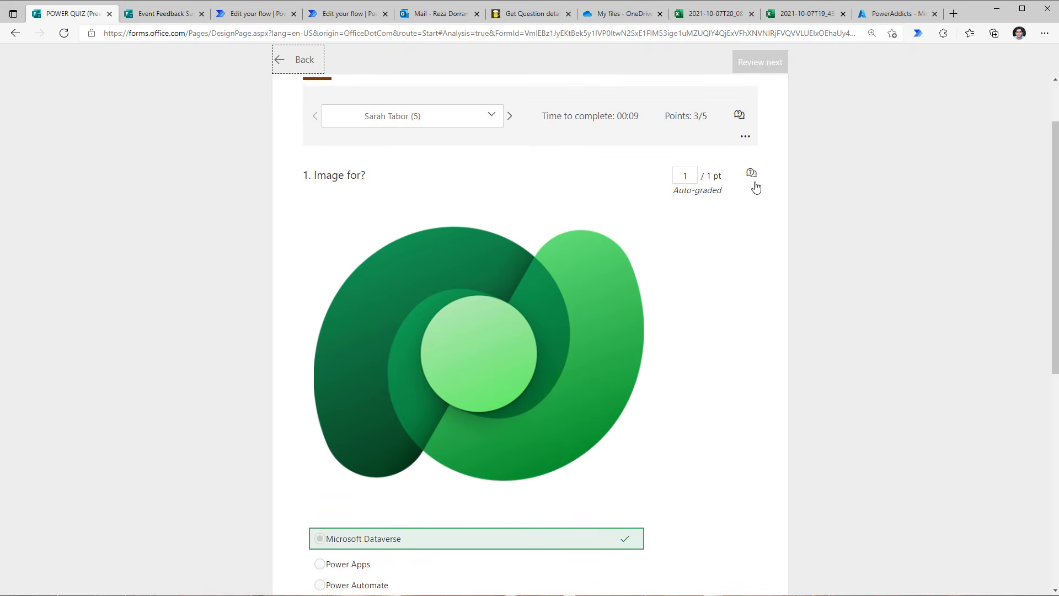
click(752, 261)
scroll(569, 380, down, 5)
scroll(569, 381, down, 4)
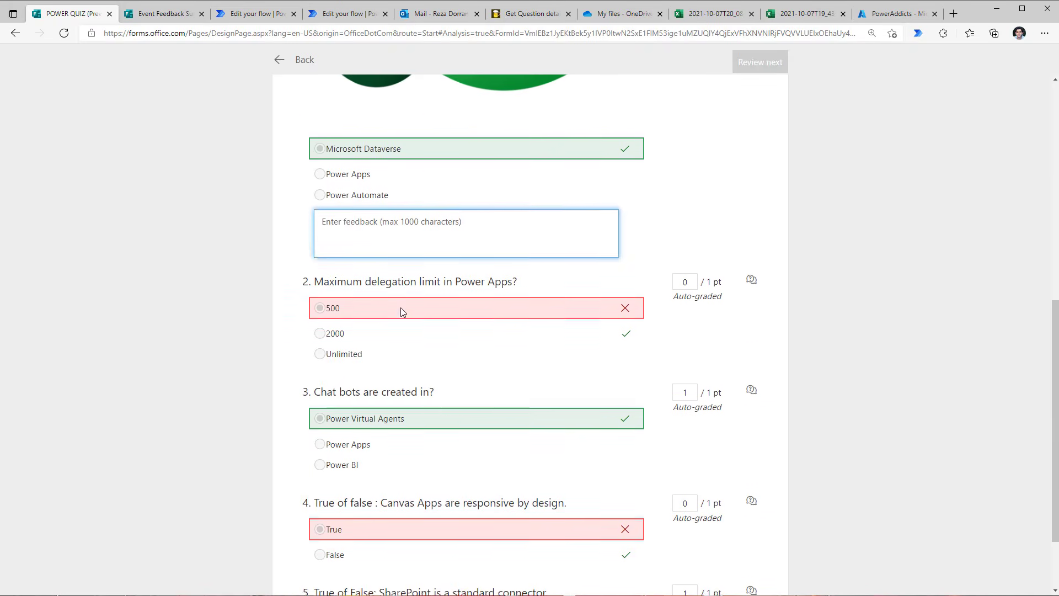
click(751, 186)
click(389, 297)
scroll(457, 335, up, 5)
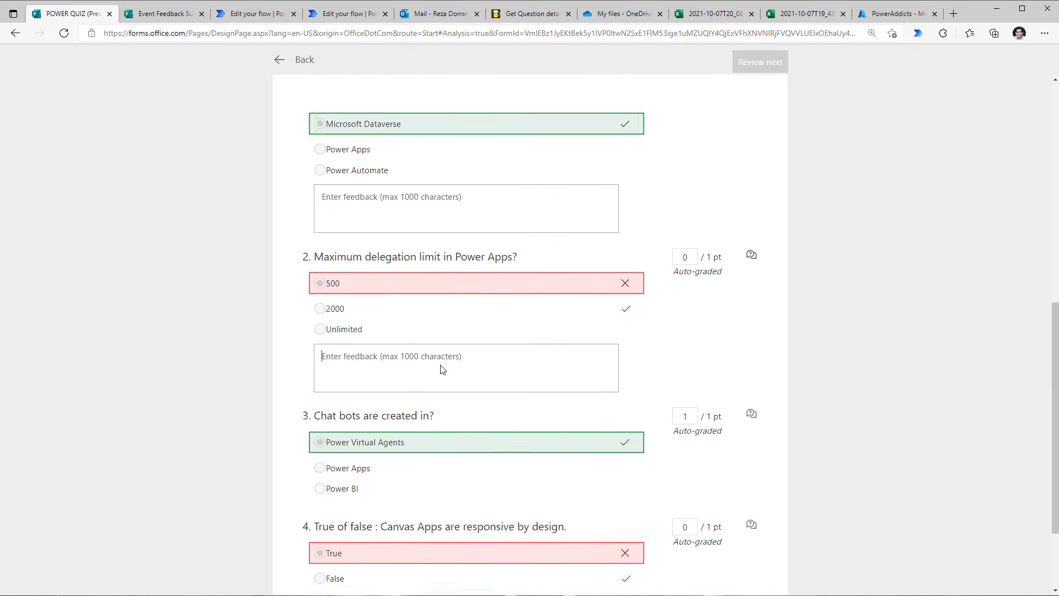
Step: Give the third respondent the overall feedback "Well done!", post that respondent's score, and return to the quiz questions
click(739, 193)
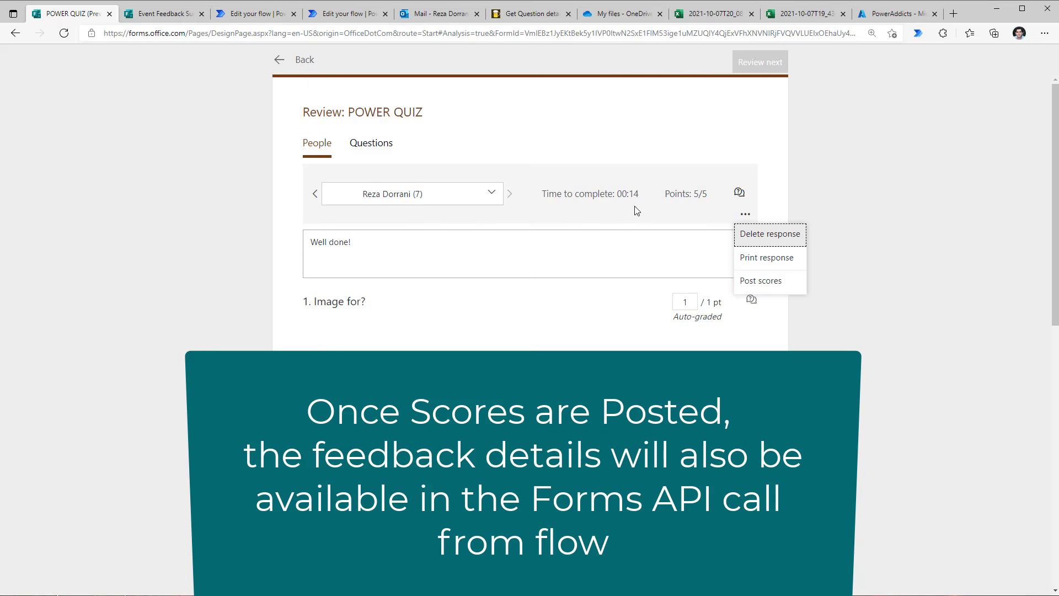
click(774, 293)
click(642, 251)
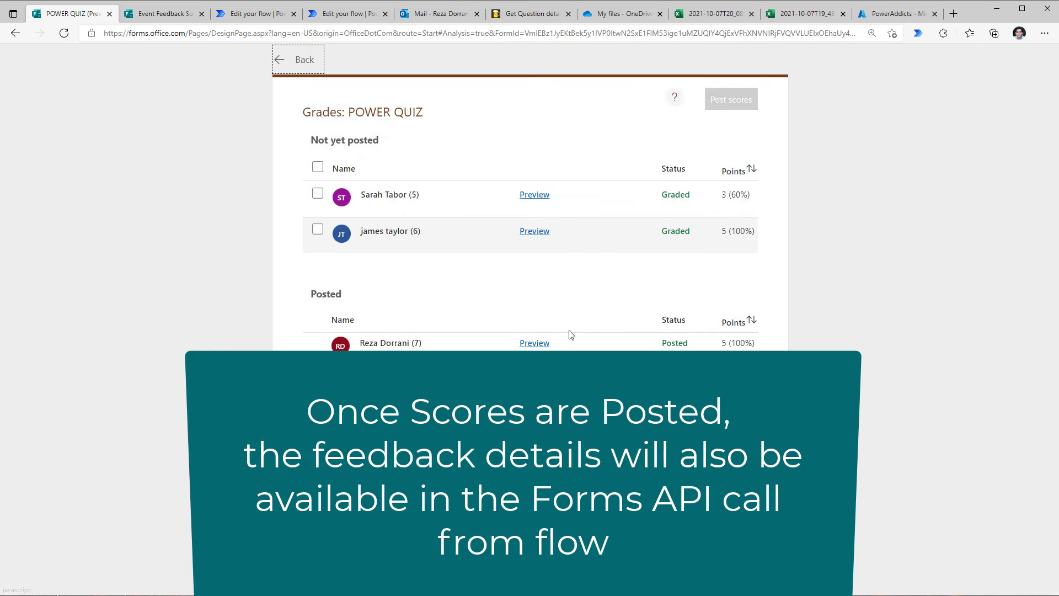
click(300, 61)
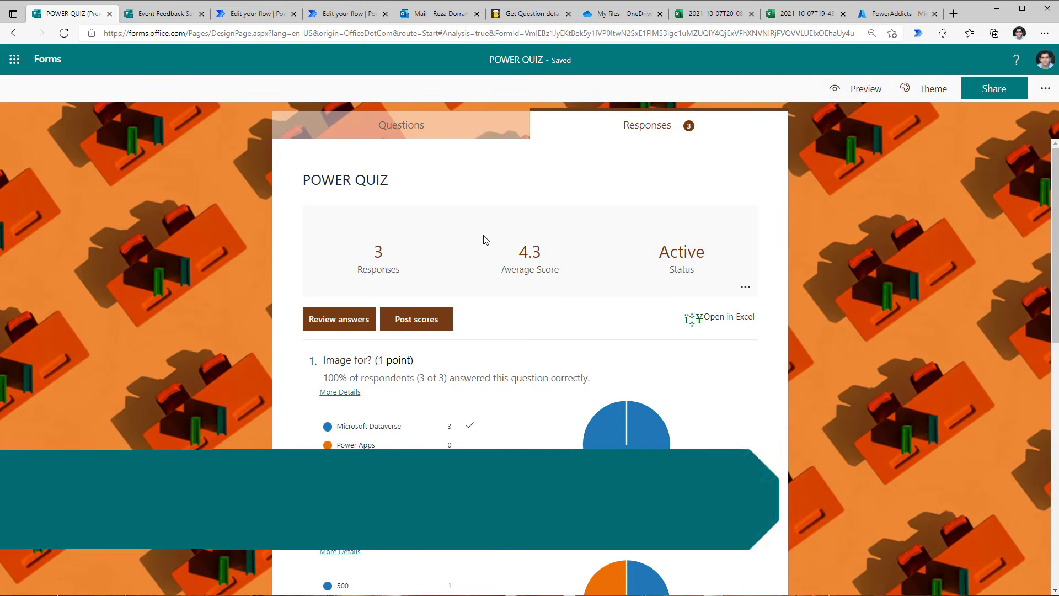
click(401, 125)
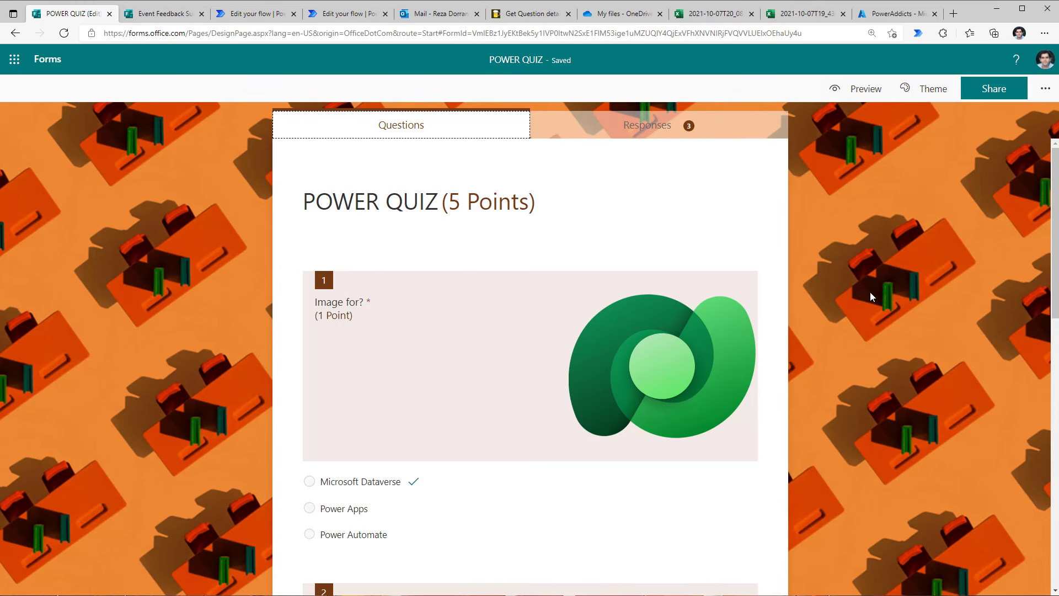
Step: Switch to the Quiz Data from Microsoft Forms flow in Power Automate and run a test of it
click(348, 13)
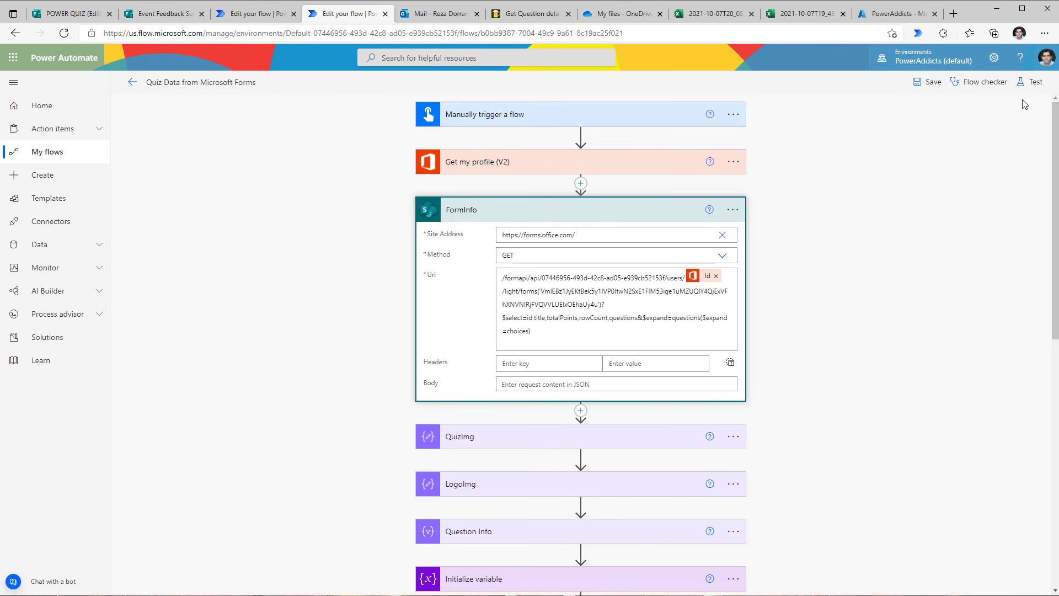
click(1031, 81)
click(918, 577)
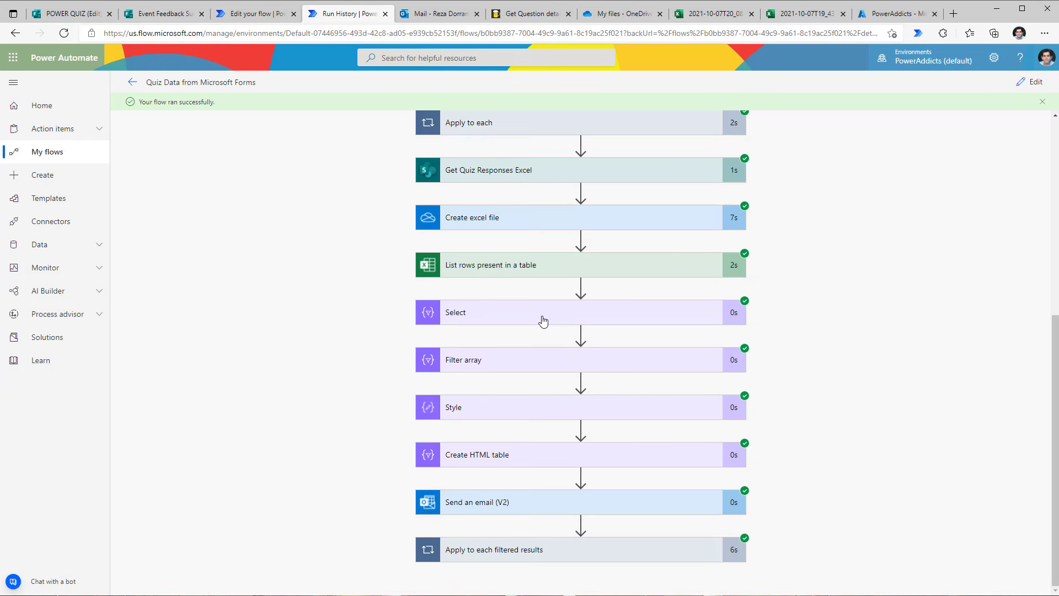
Step: Check the Quiz Results email in Outlook and open the PDF certificate attached to the Power Quiz Completed Successfully email
key(ctrl+Tab)
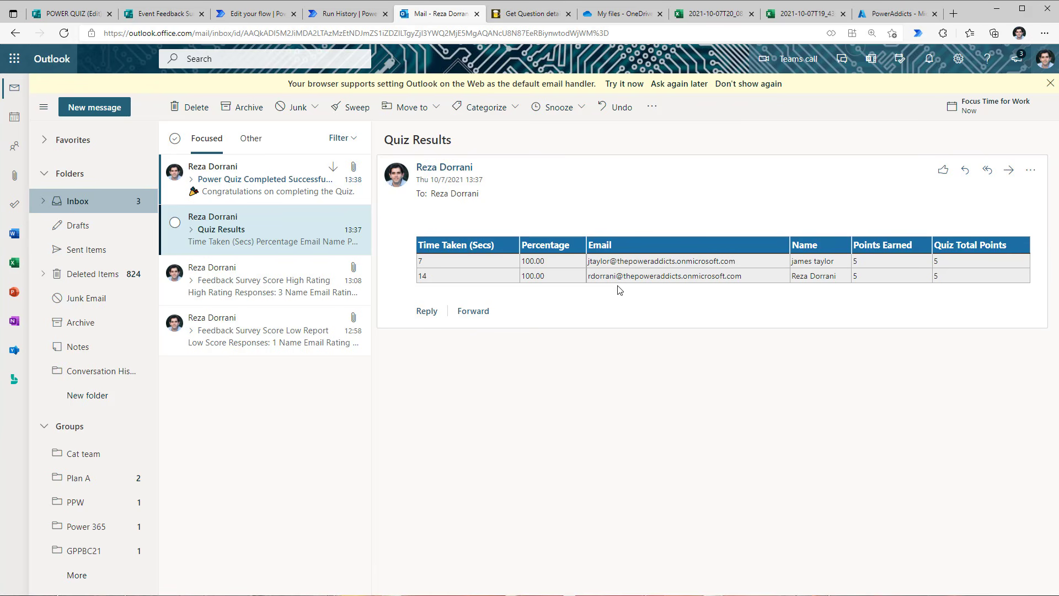
click(258, 184)
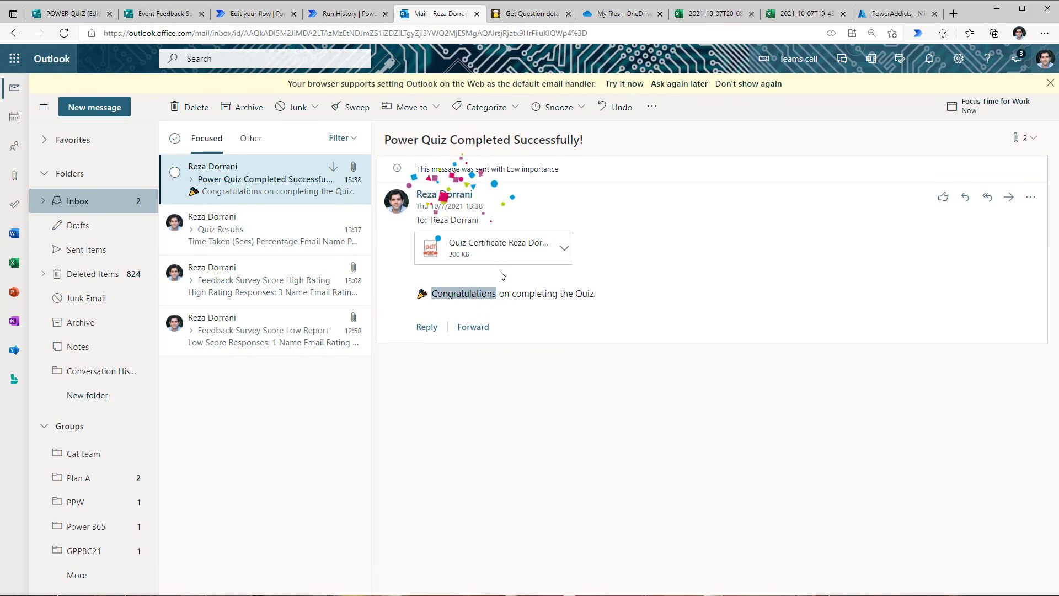
click(489, 246)
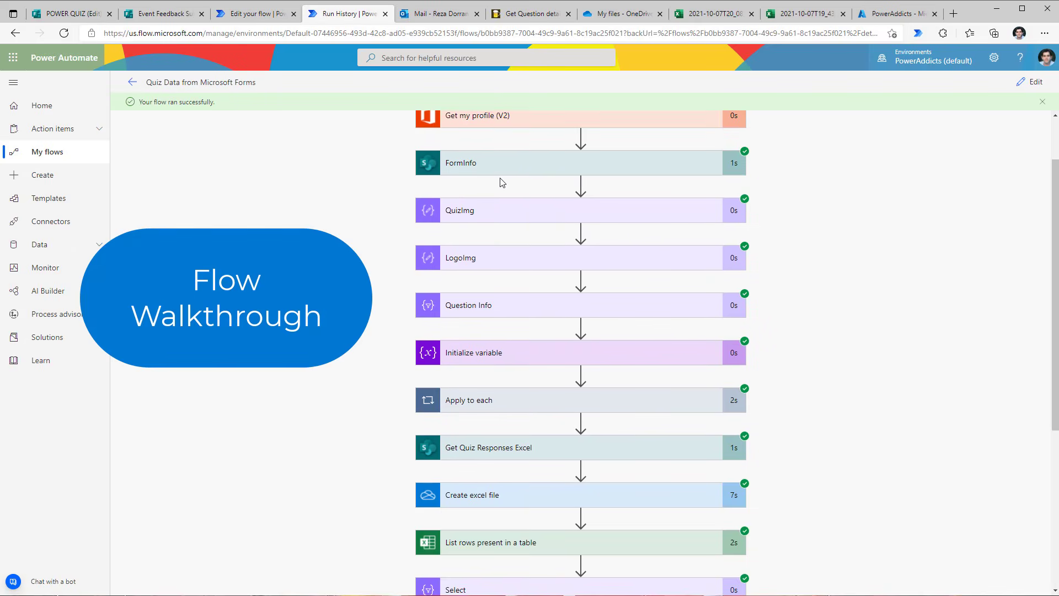
Step: Examine the FormInfo action's inputs and output body in the flow run against the Forms API article's URL and query parameters
scroll(501, 183, up, 1)
click(543, 235)
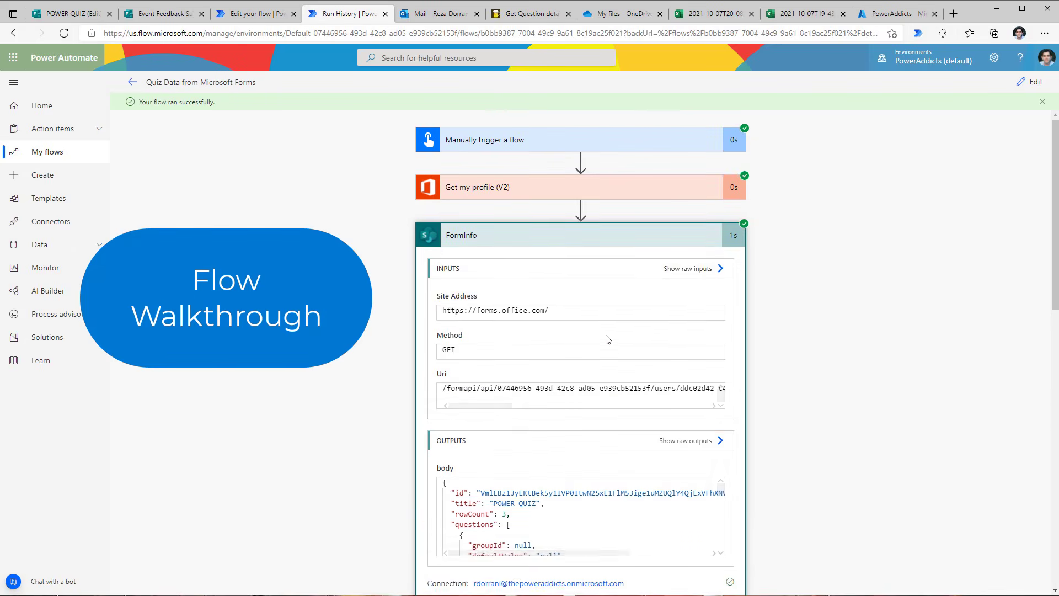
scroll(604, 332, down, 2)
drag(484, 264, 584, 267)
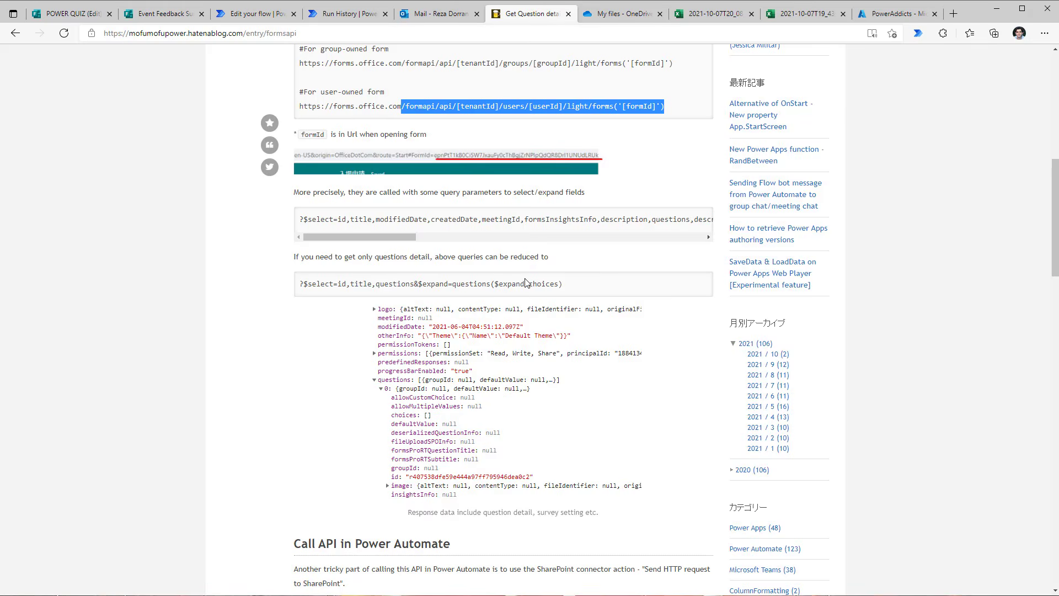
scroll(528, 282, down, 2)
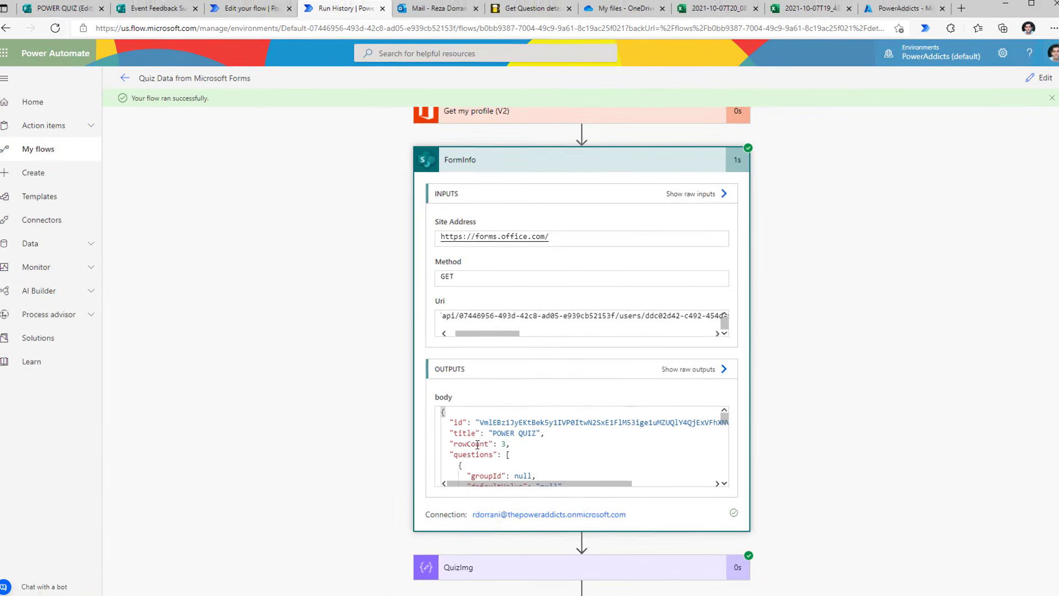
double_click(477, 444)
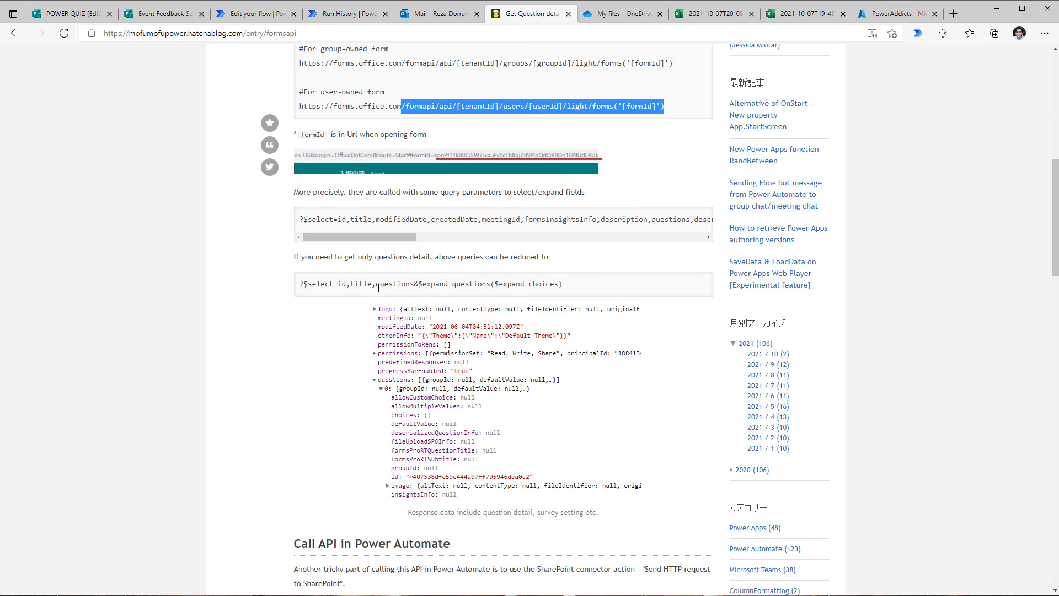
drag(377, 285, 619, 287)
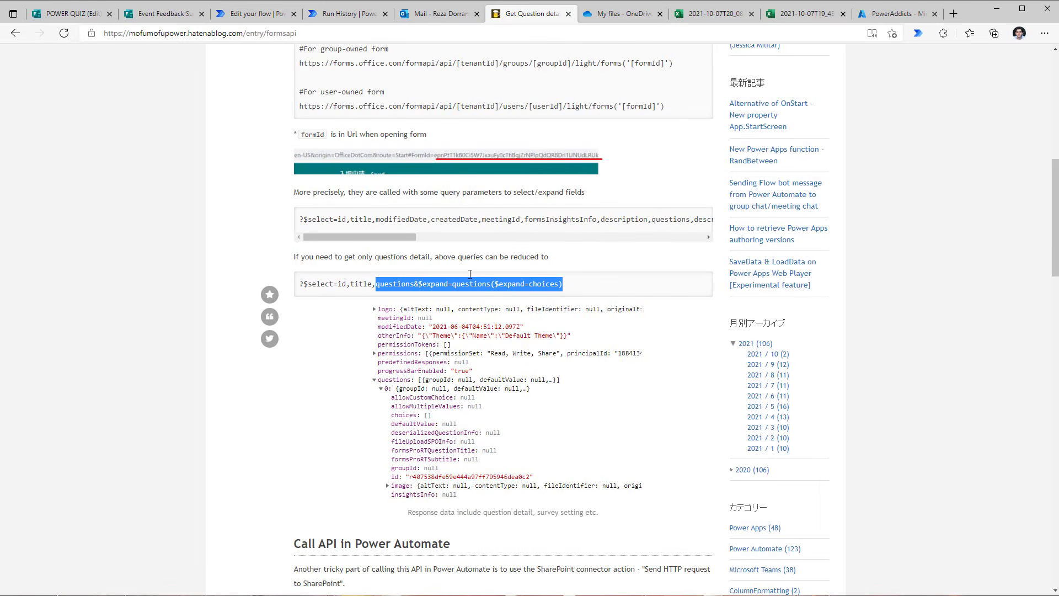
Step: Switch to sample.json in Visual Studio Code and examine the first quiz question's properties, including the Point entry inside questionInfo
click(347, 14)
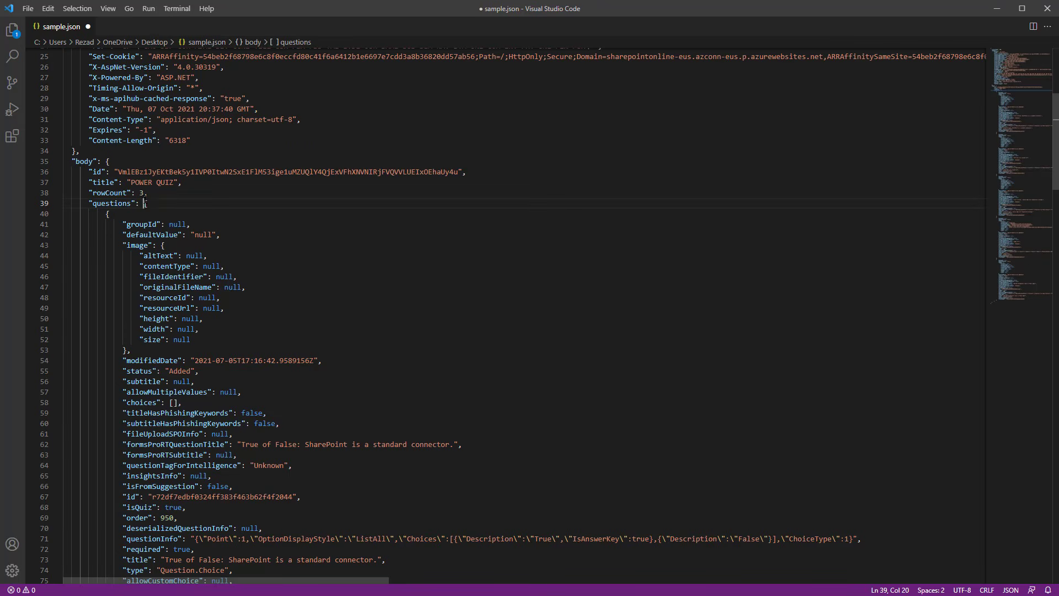
key(Down)
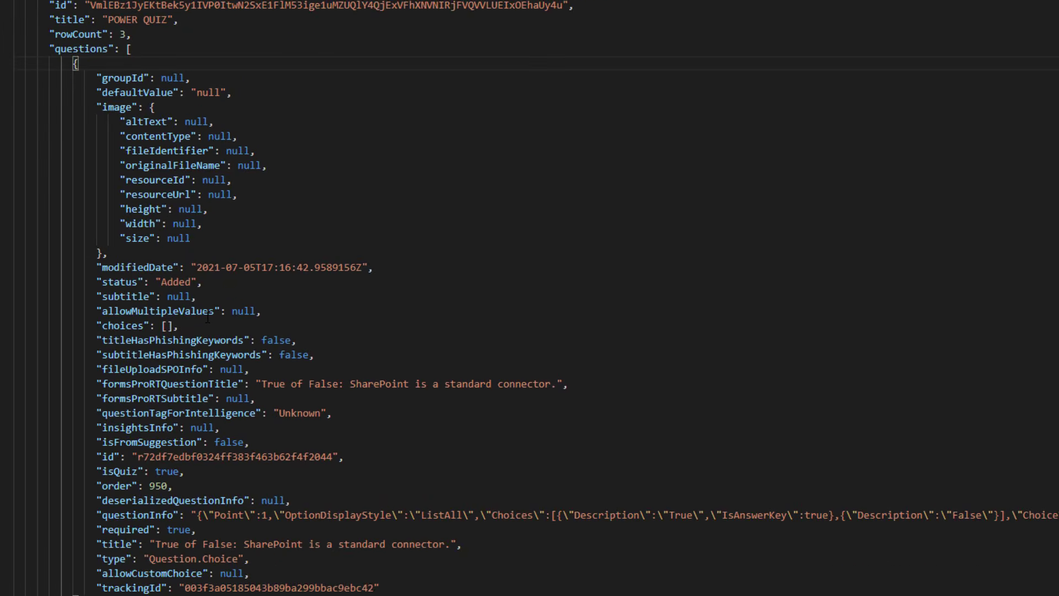
scroll(208, 317, down, 1)
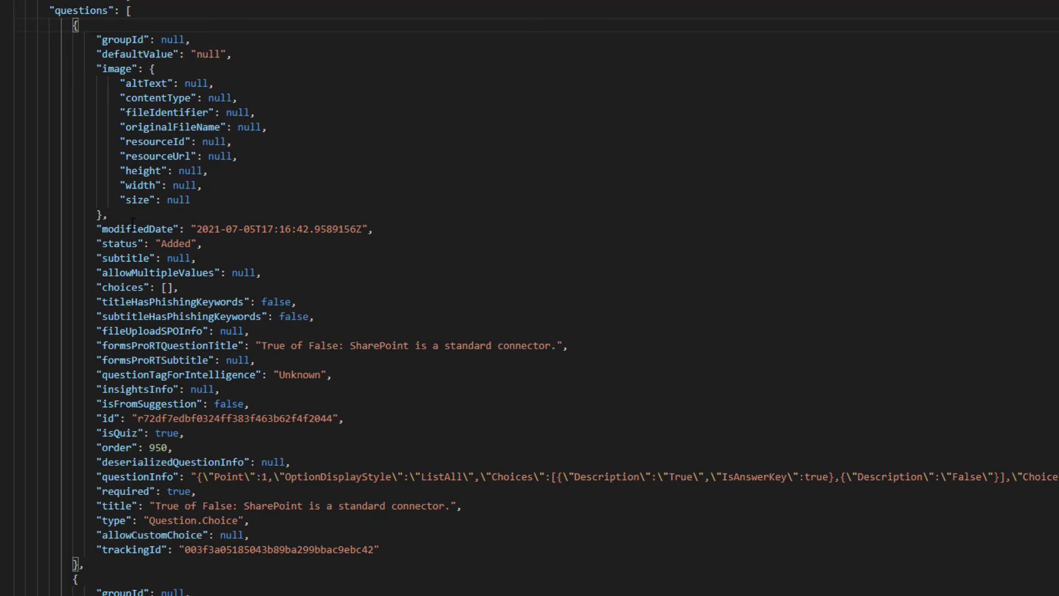
double_click(164, 475)
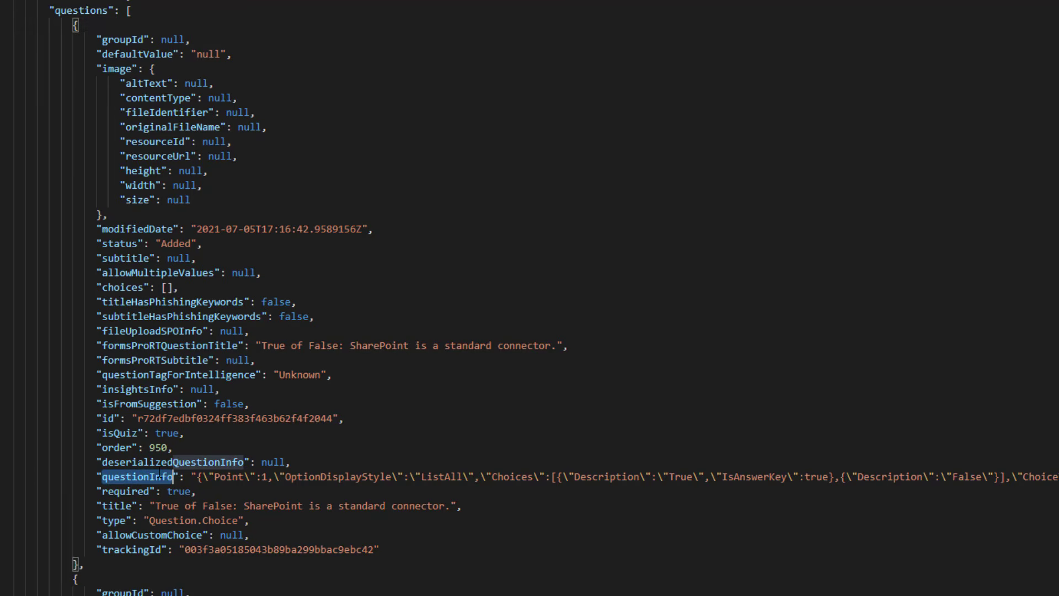
double_click(228, 478)
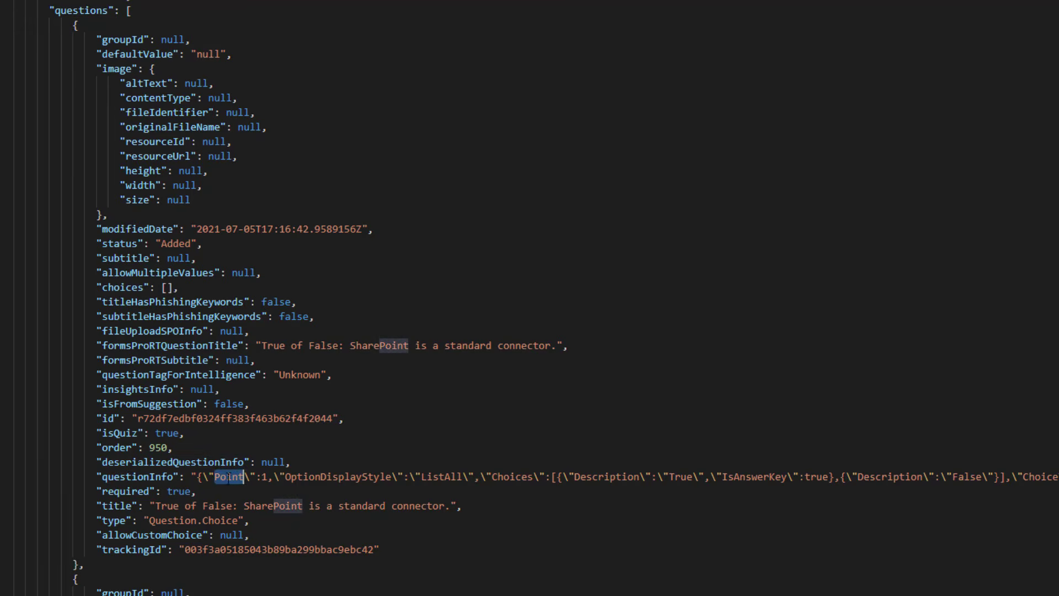
drag(198, 478, 267, 478)
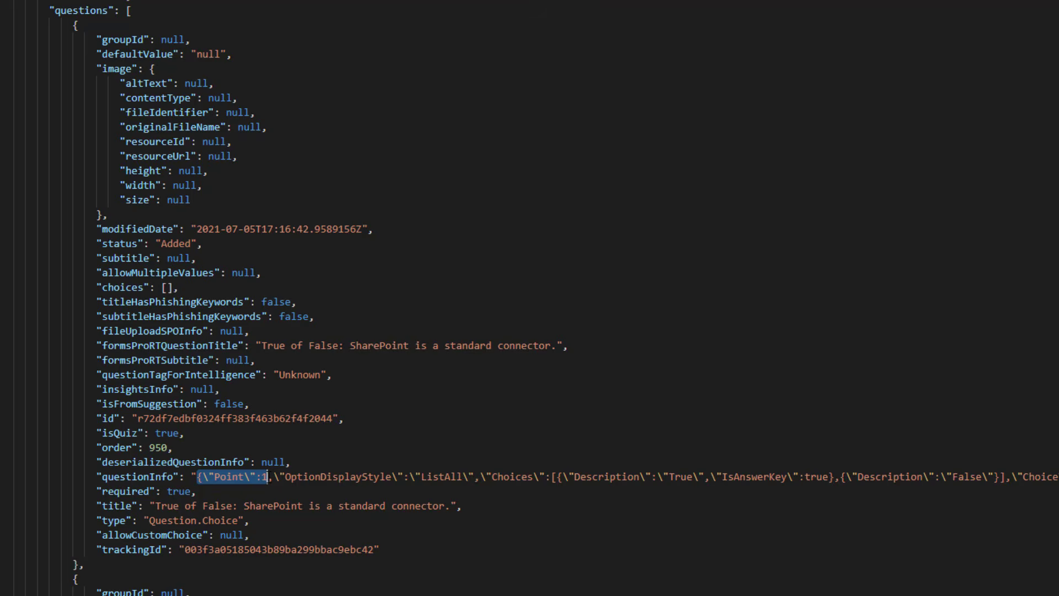
scroll(258, 458, down, 2)
Step: Examine the full questionInfo string of the first question, including its Choices descriptions and Point entry
double_click(126, 401)
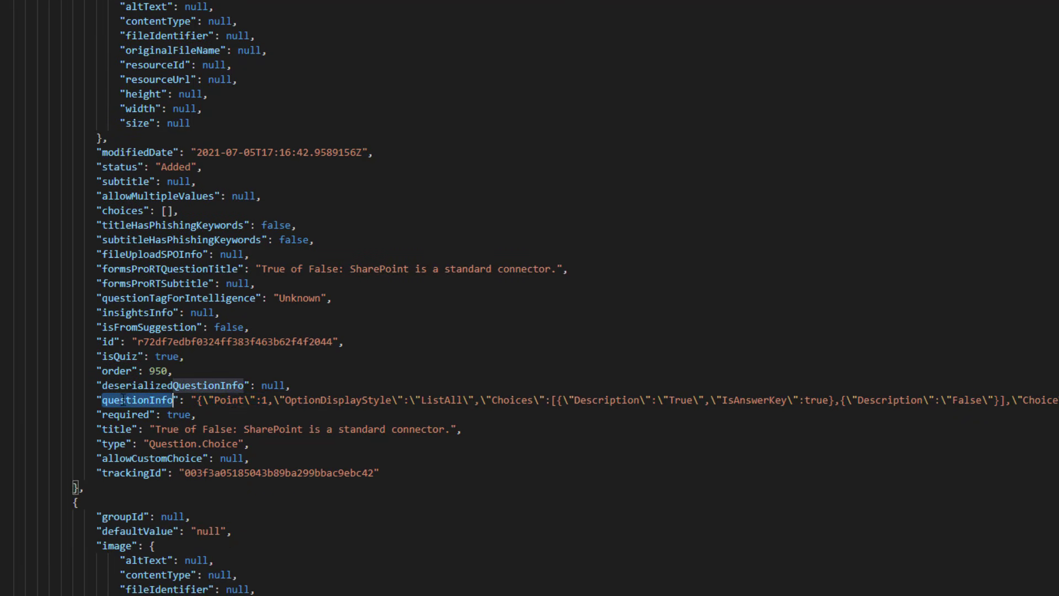
double_click(229, 400)
double_click(135, 400)
scroll(161, 420, up, 1)
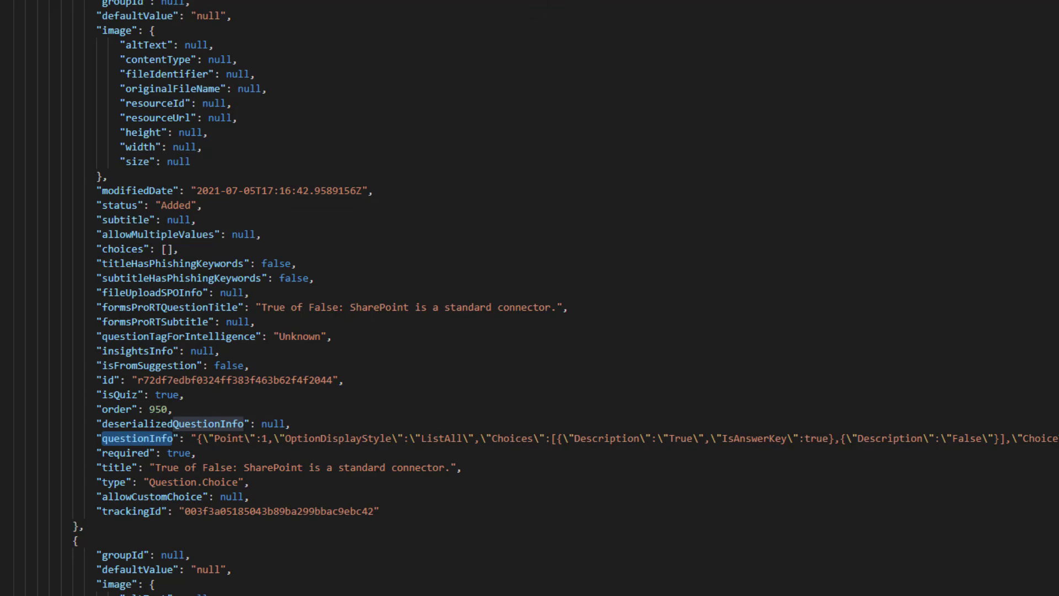
click(149, 526)
double_click(166, 438)
drag(198, 441, 1058, 439)
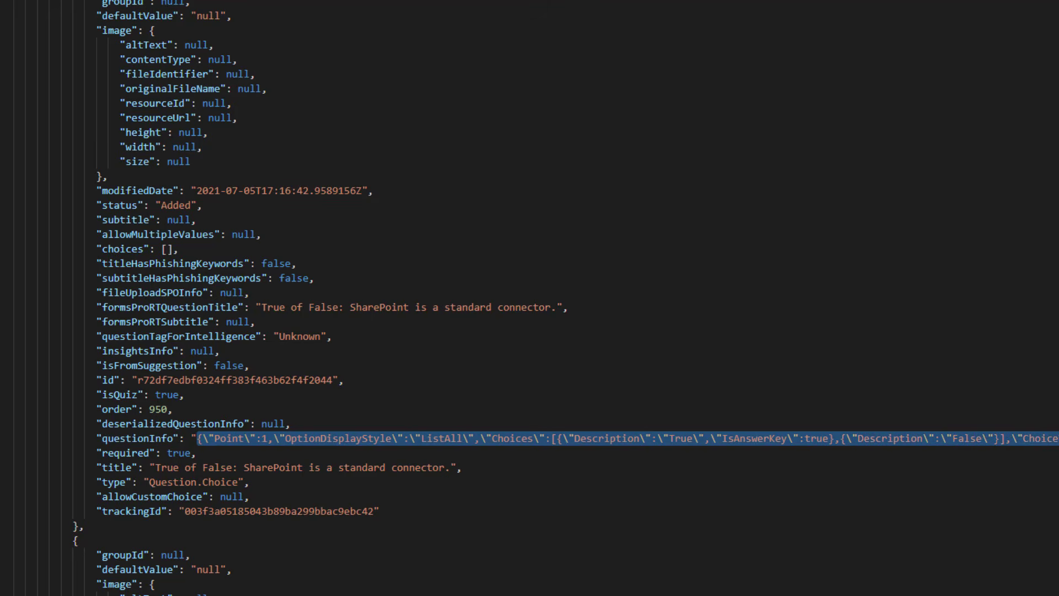
drag(560, 439, 647, 439)
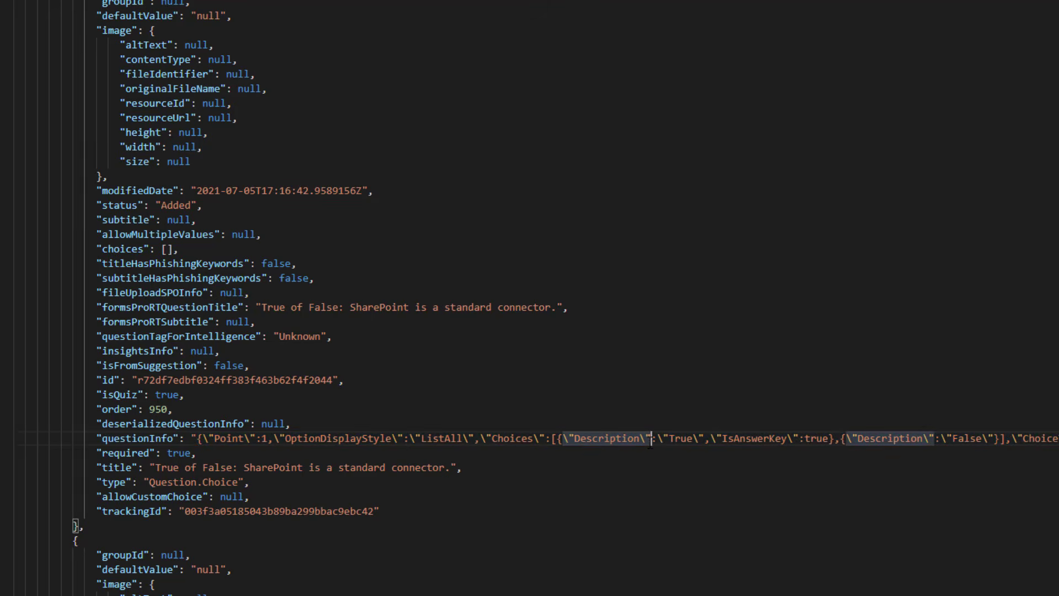
double_click(228, 438)
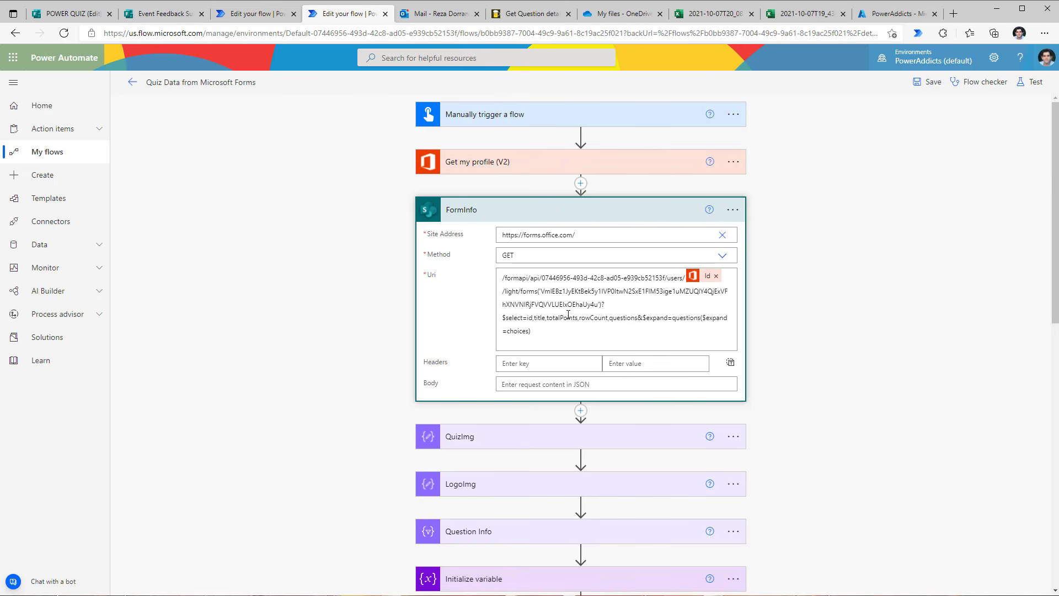
Step: Inspect the flow's Question Info action with its json(item()?['questionInfo']) expression in Power Automate, plus the loop that increments quiztotal
scroll(527, 443, down, 4)
click(529, 307)
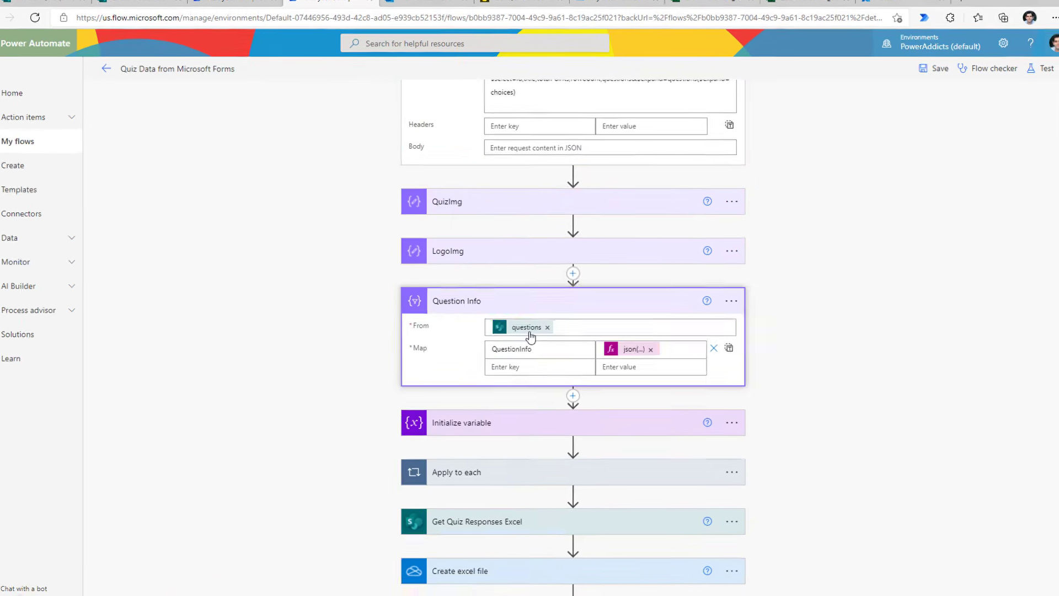
mouse_move(539, 335)
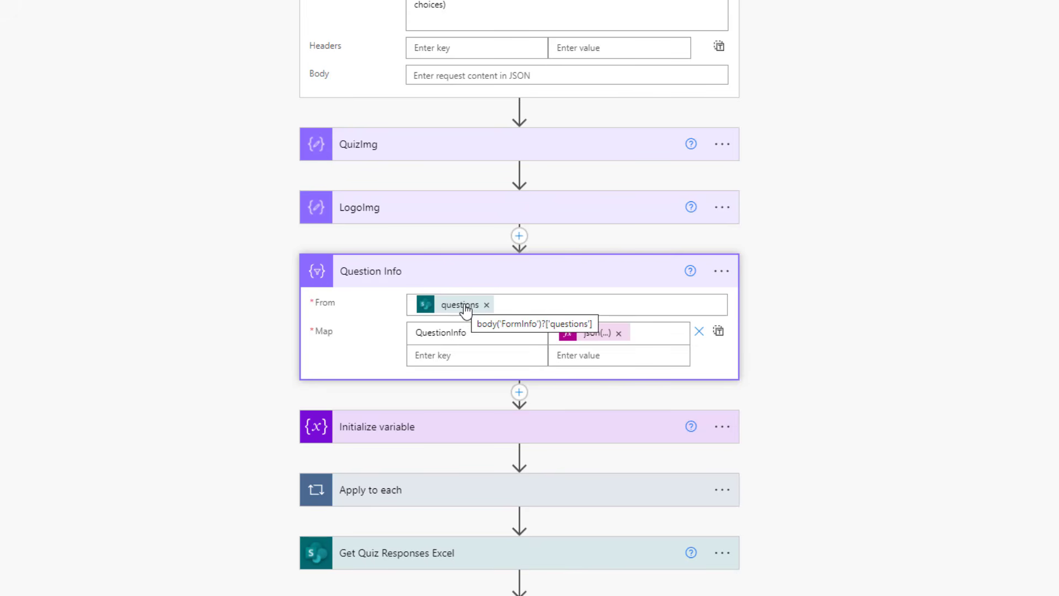
click(596, 341)
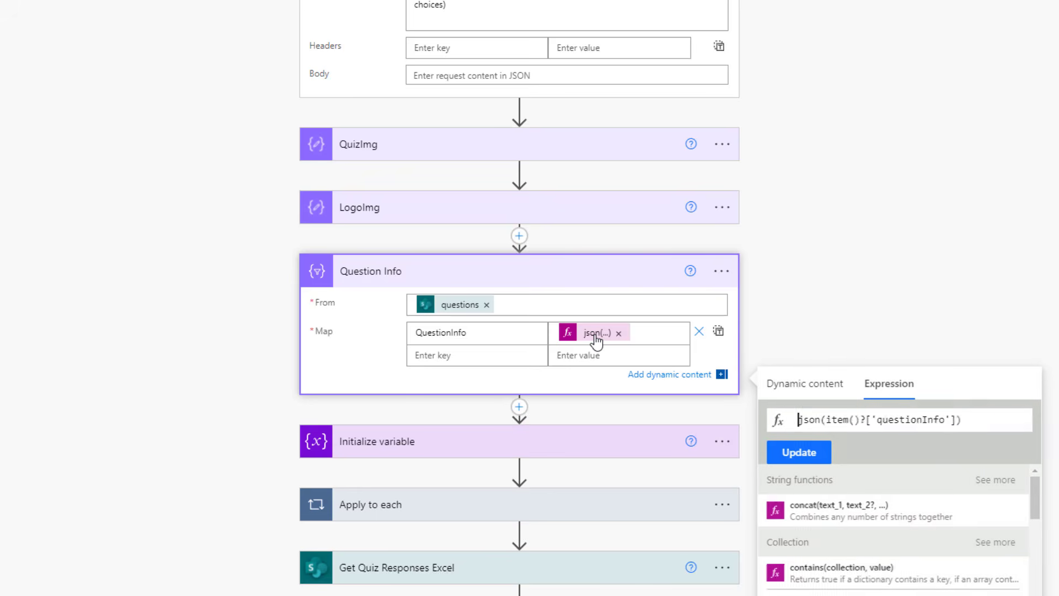
double_click(920, 422)
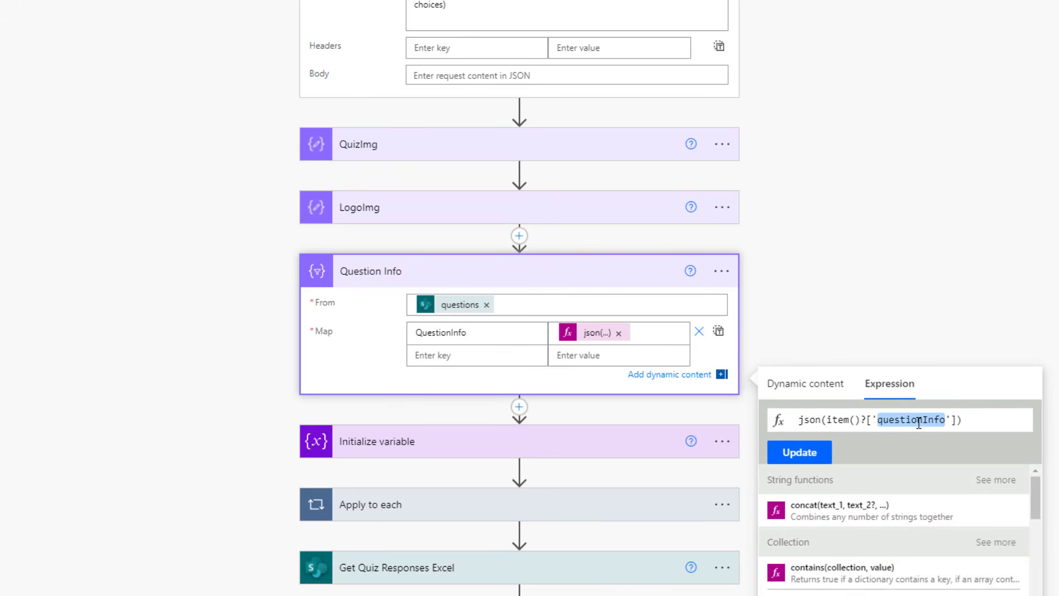
double_click(815, 418)
click(870, 286)
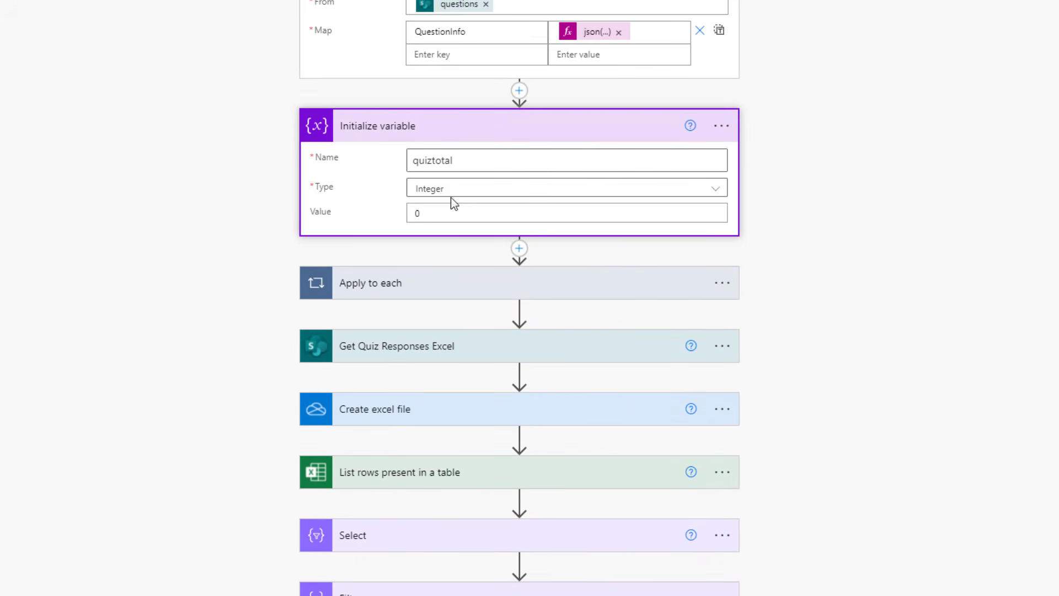
click(425, 292)
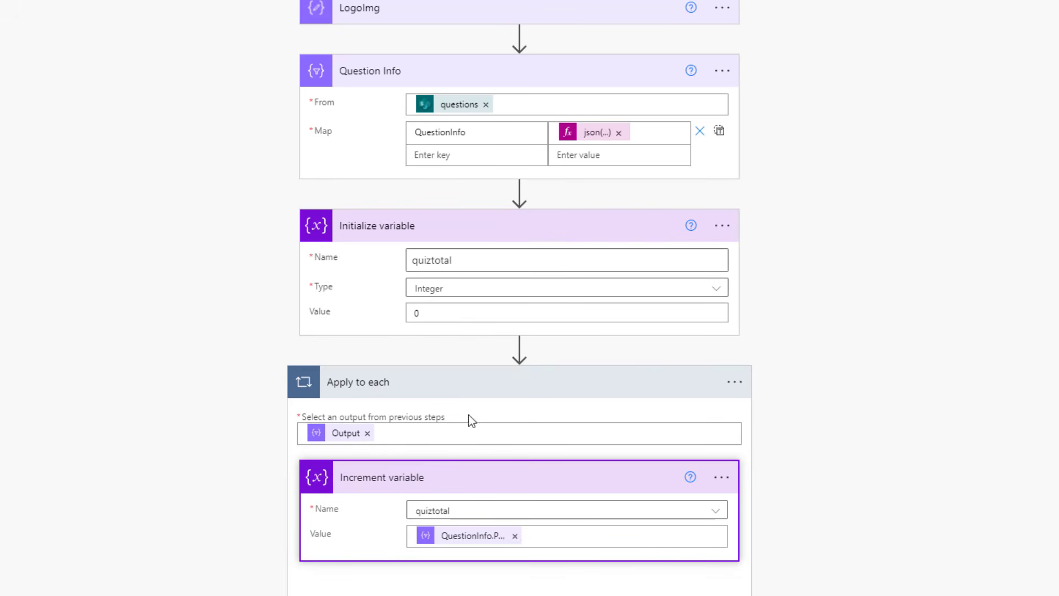
Step: Review the request URI of Get Quiz Responses Excel and expand the Create excel file action
scroll(470, 420, down, 3)
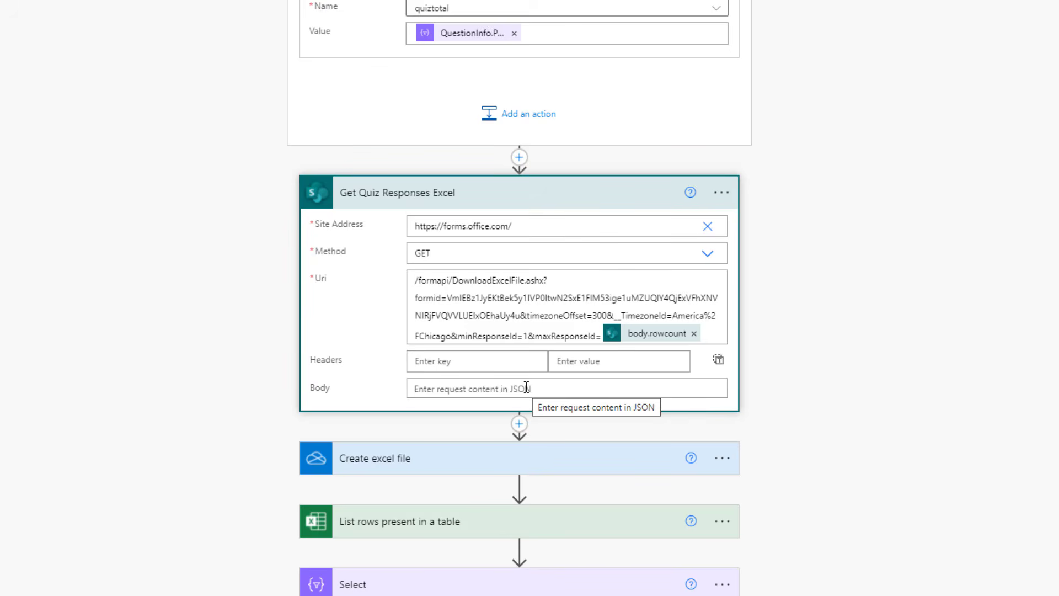
scroll(465, 302, down, 2)
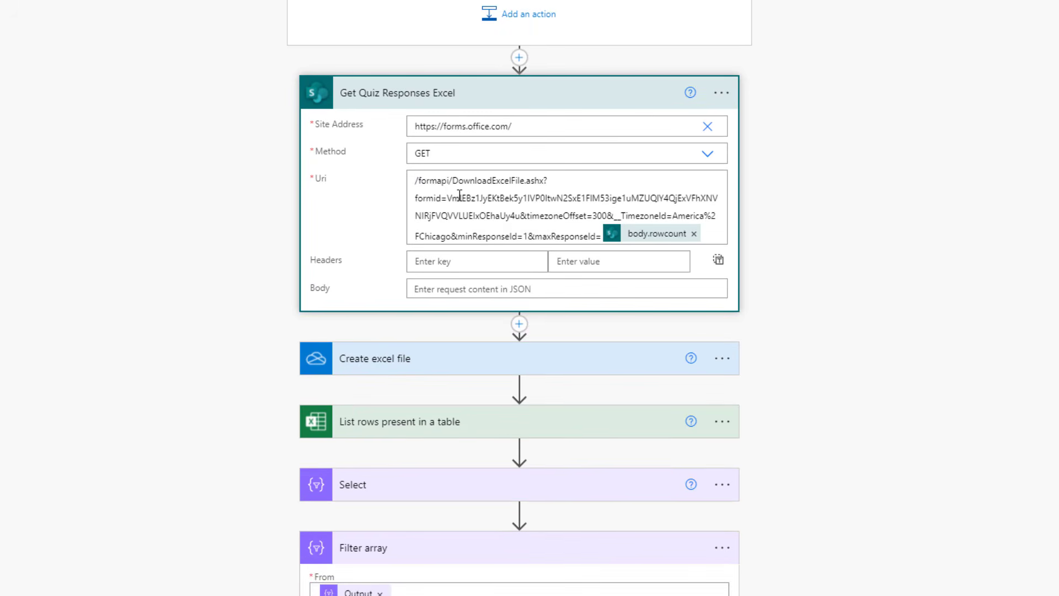
scroll(457, 375, down, 2)
click(491, 260)
Step: Inspect the List rows present in a table action, checking its file Id and the Table1 table name
scroll(517, 423, down, 3)
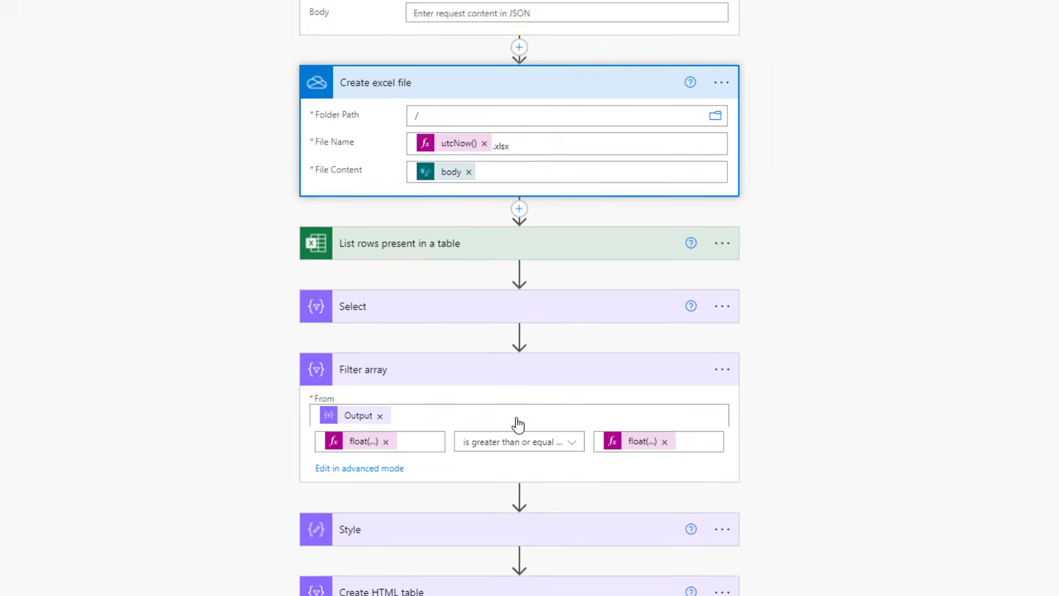
click(452, 234)
scroll(522, 193, down, 2)
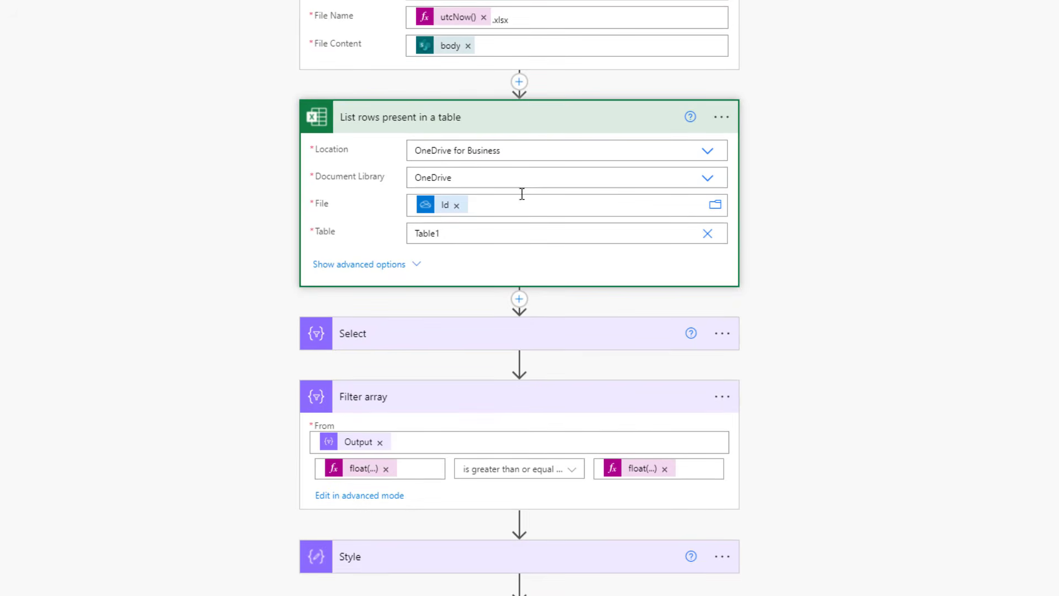
drag(453, 233, 332, 226)
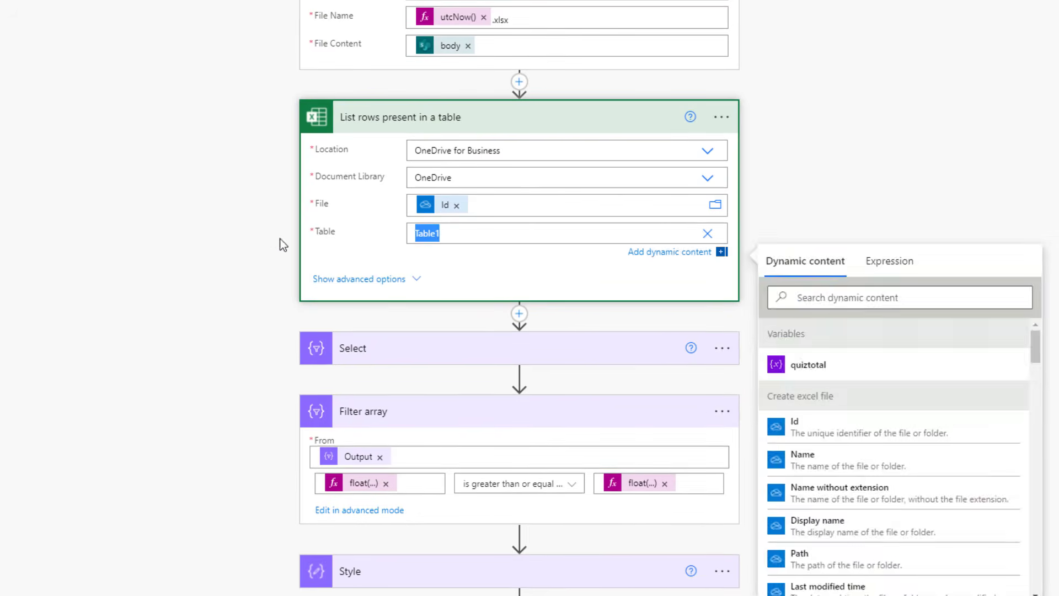
click(283, 244)
scroll(270, 337, down, 2)
Step: Review the Select action's column mapping and open the expression behind Time Taken (Secs)
click(365, 238)
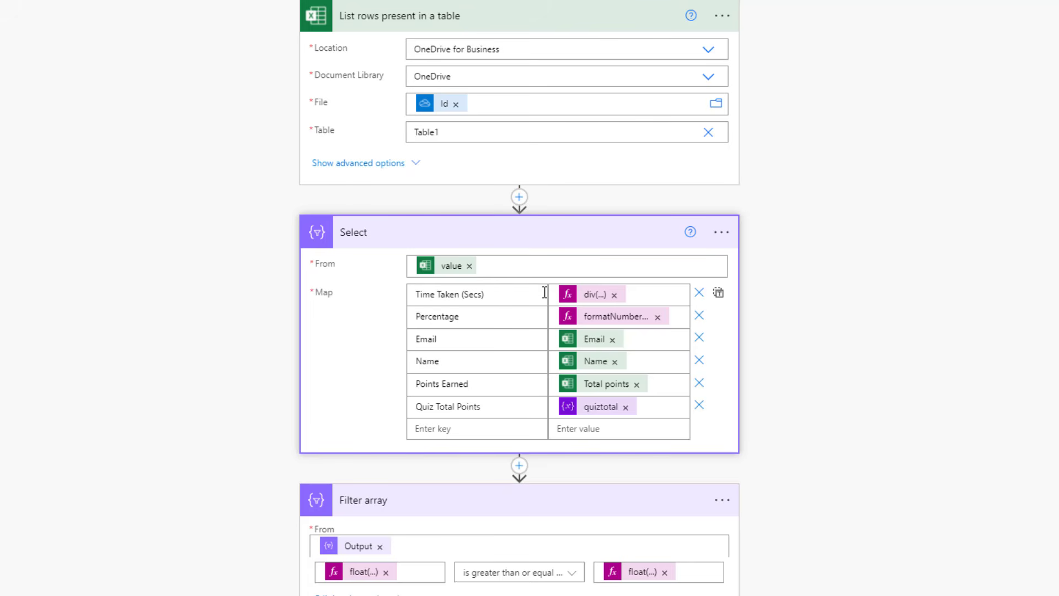
click(583, 298)
click(584, 297)
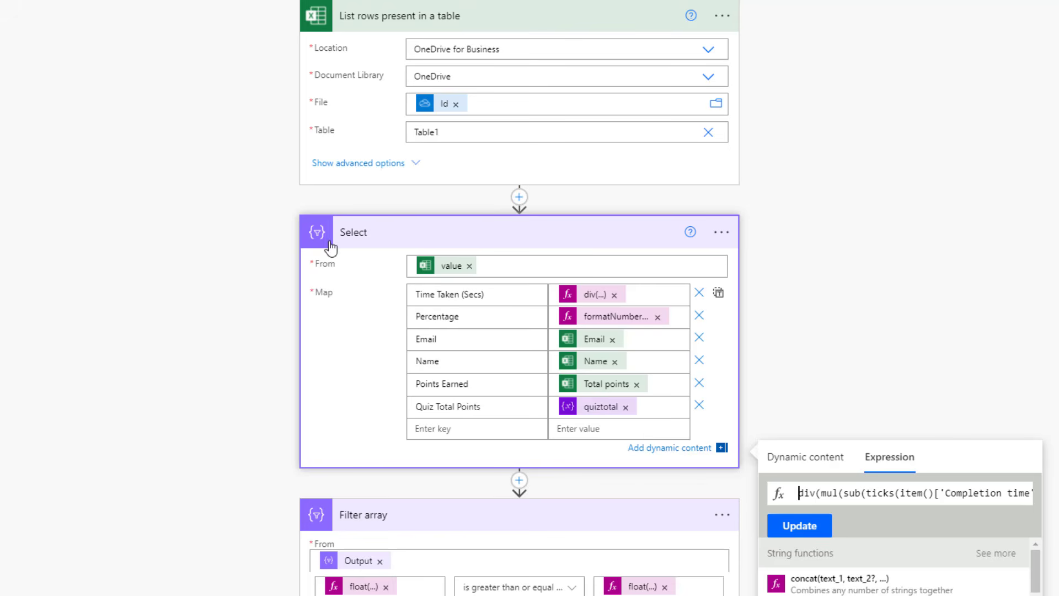
Step: Check the Filter array condition's float(80) threshold against the Percentage column mapped in the Select action
scroll(448, 434, down, 5)
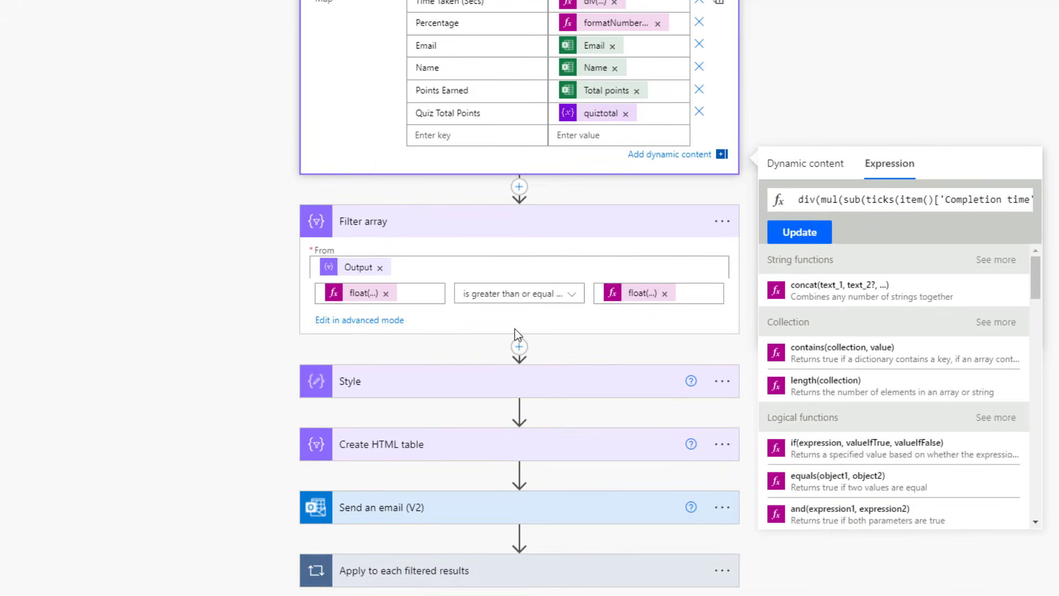
click(635, 298)
click(635, 298)
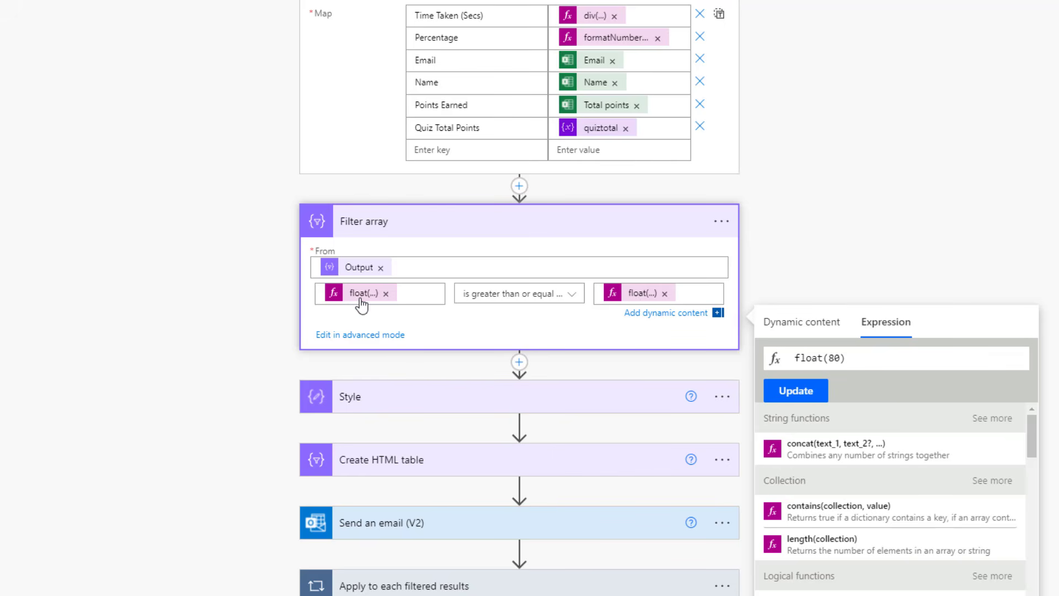
scroll(422, 318, up, 2)
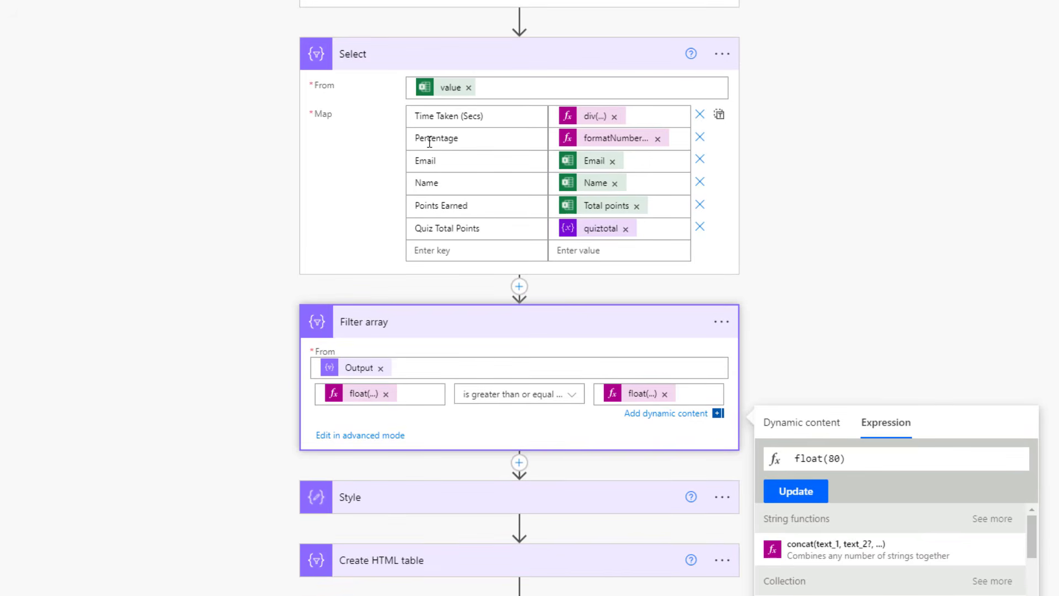
double_click(429, 139)
Step: Review the Create HTML table input and the Send an email (V2) action that delivers the Quiz Results
scroll(338, 351, down, 3)
click(334, 393)
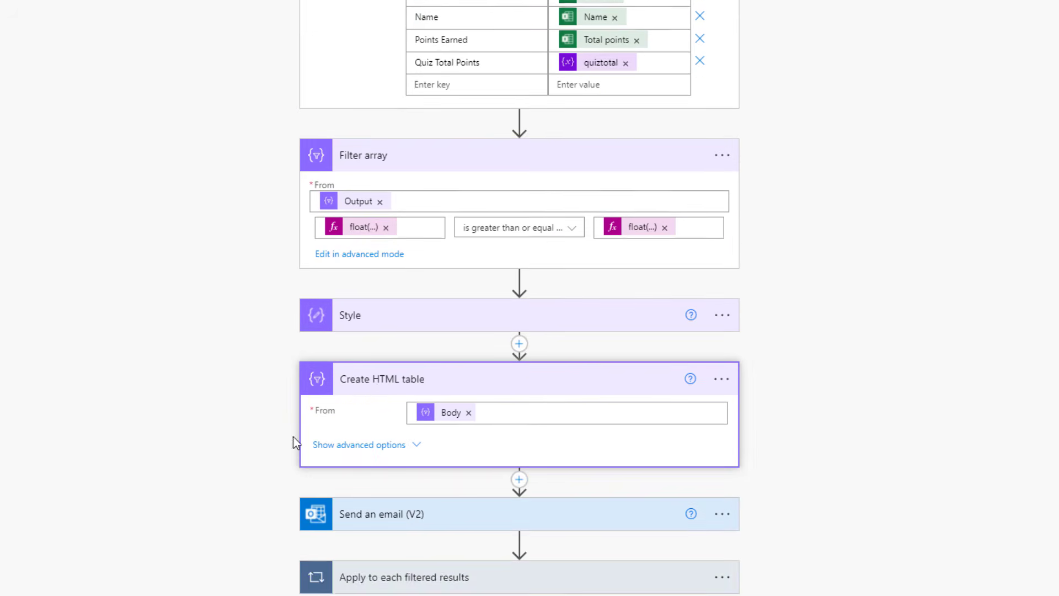
click(360, 502)
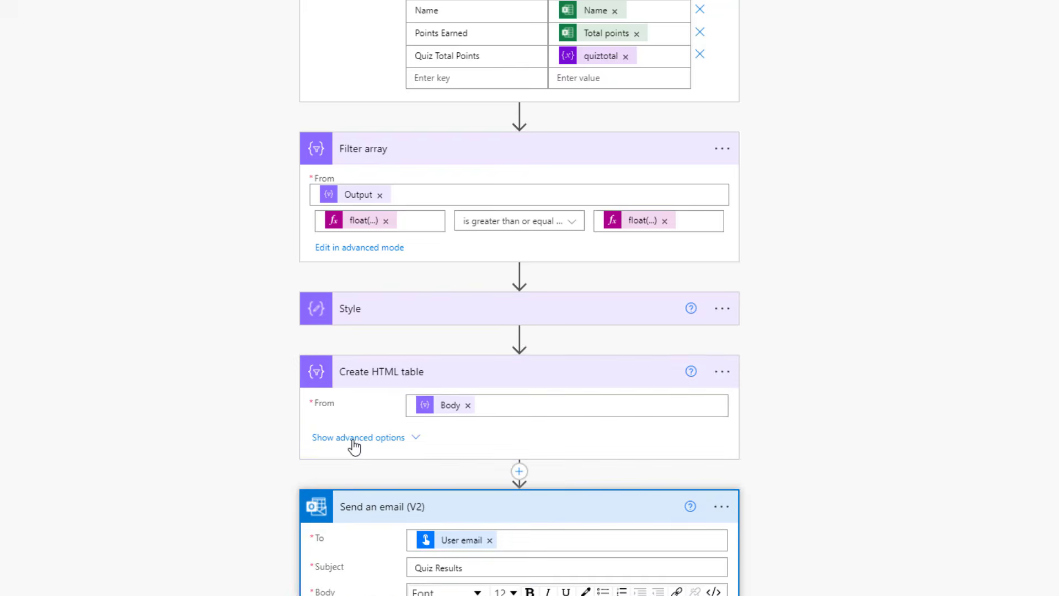
scroll(426, 482, down, 2)
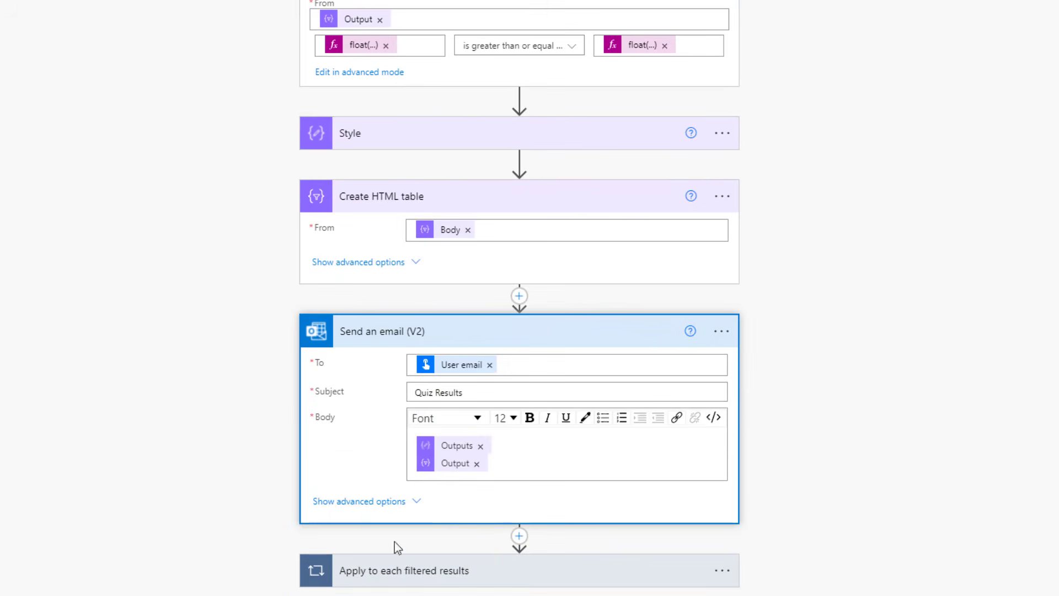
Step: Review the Apply to each filtered results loop, including the certificate HTML Data, Create file and Convert file using path settings
click(406, 571)
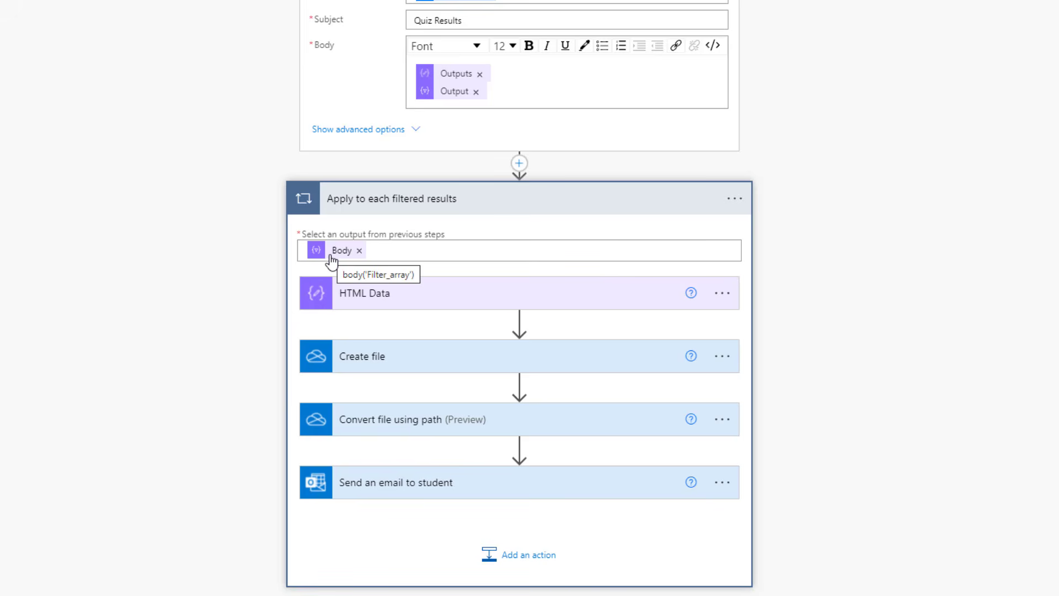
click(374, 307)
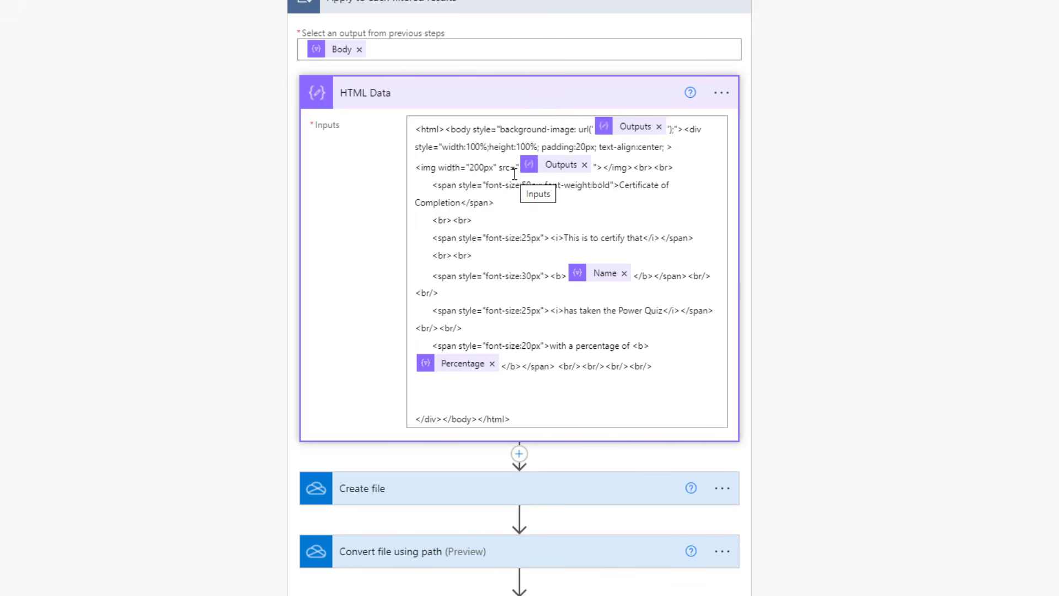
click(513, 488)
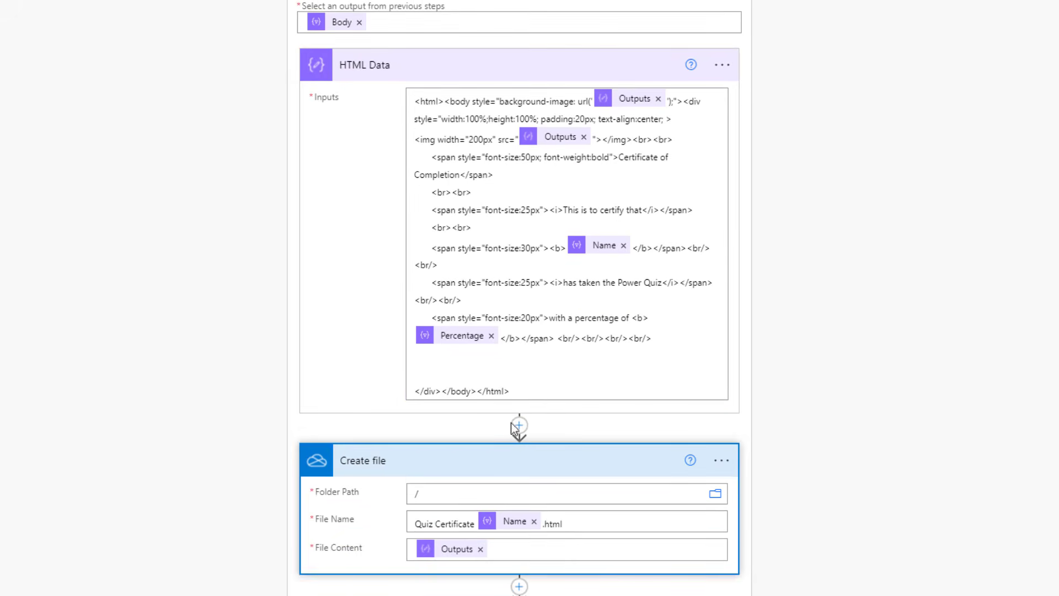
scroll(530, 495, down, 4)
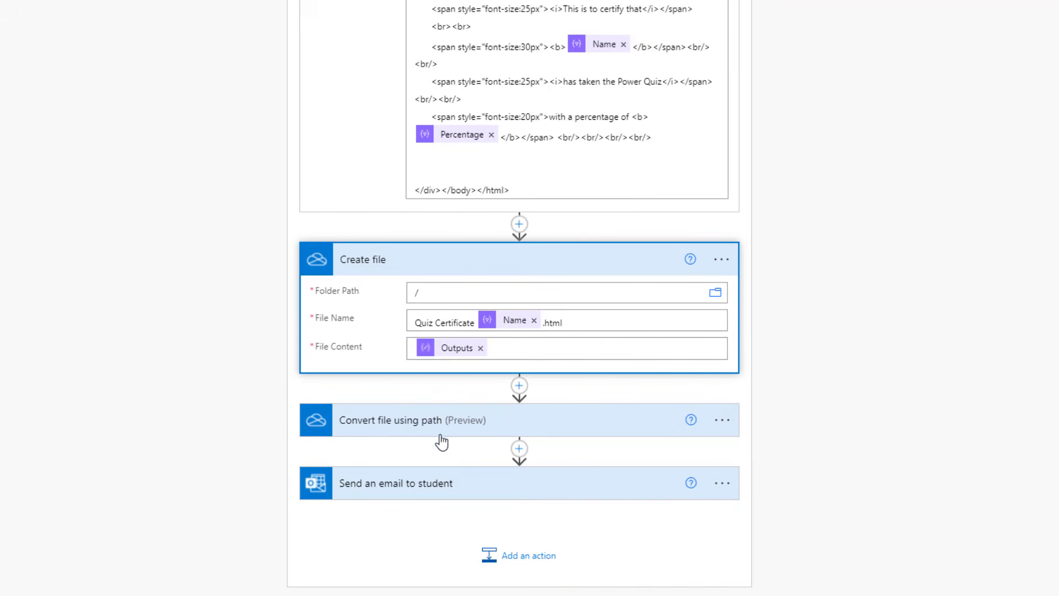
click(440, 433)
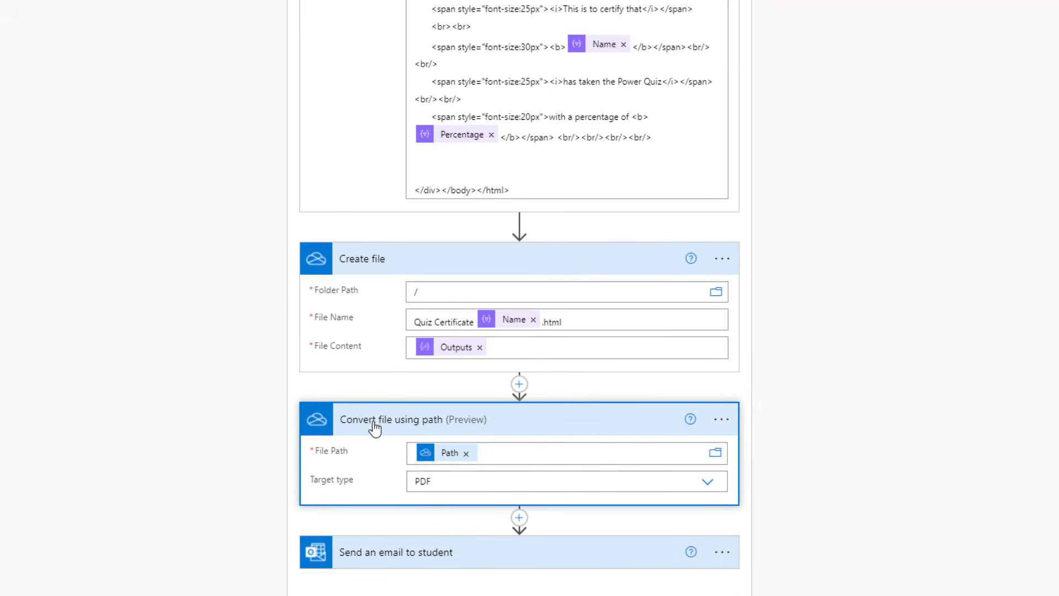
Step: Review the Send an email to student action, including its recipient, subject, body and the certificate attachment in the advanced options
click(435, 555)
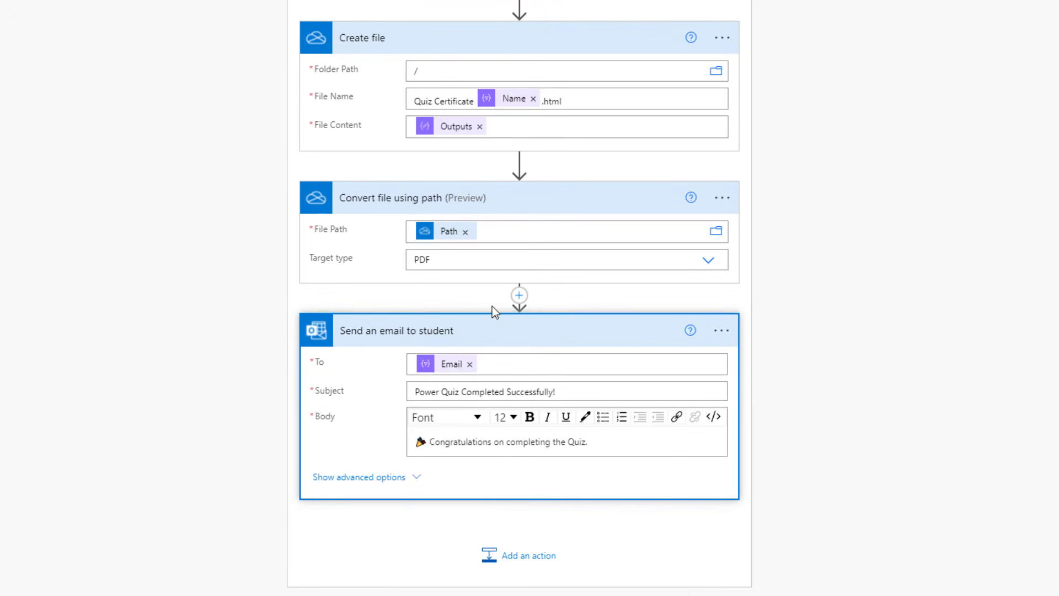
mouse_move(455, 368)
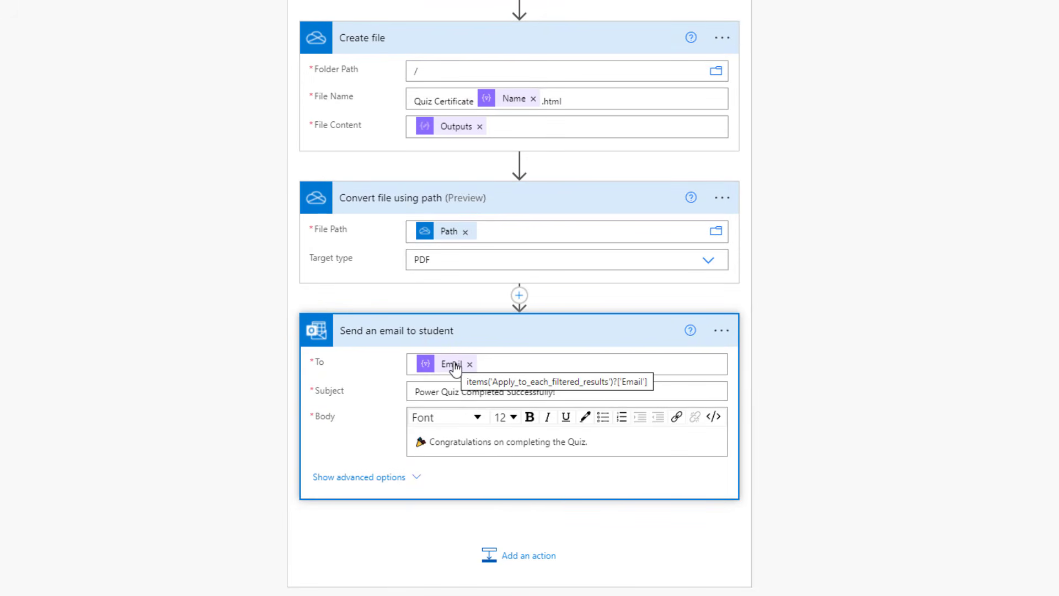
click(359, 477)
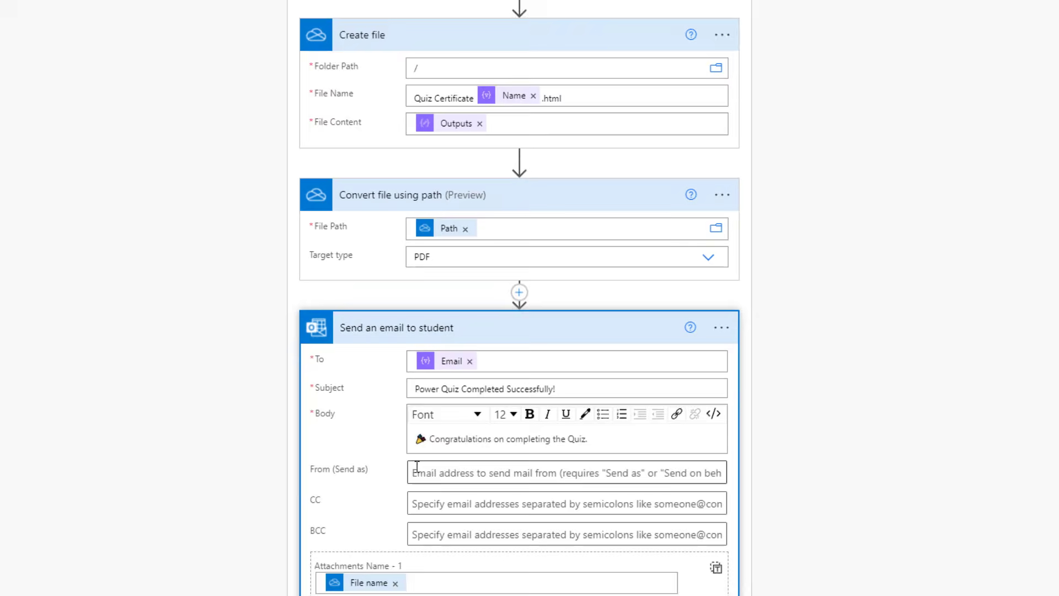
scroll(309, 525, down, 2)
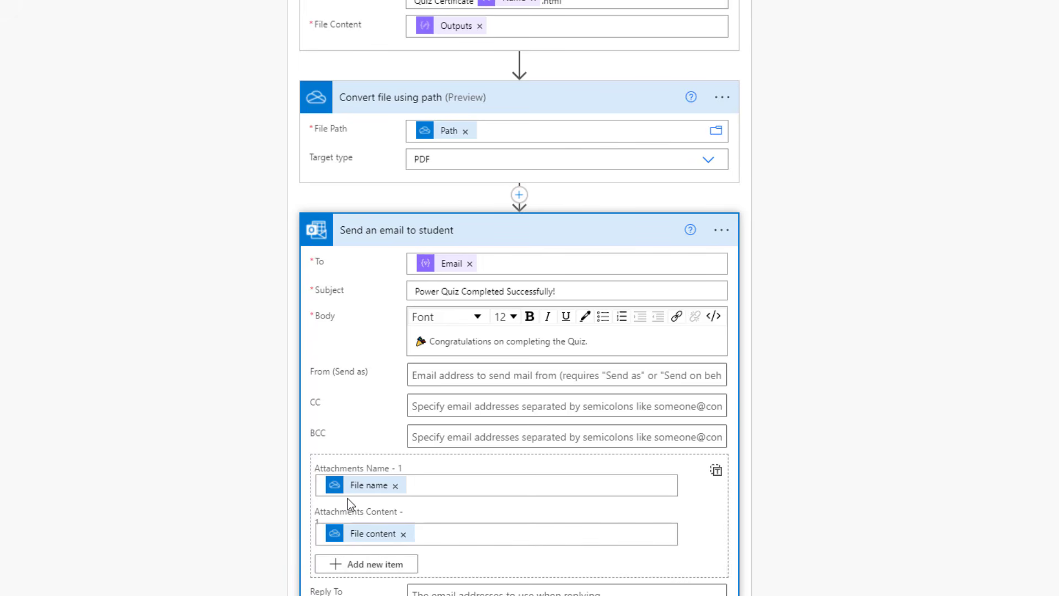
scroll(349, 502, up, 3)
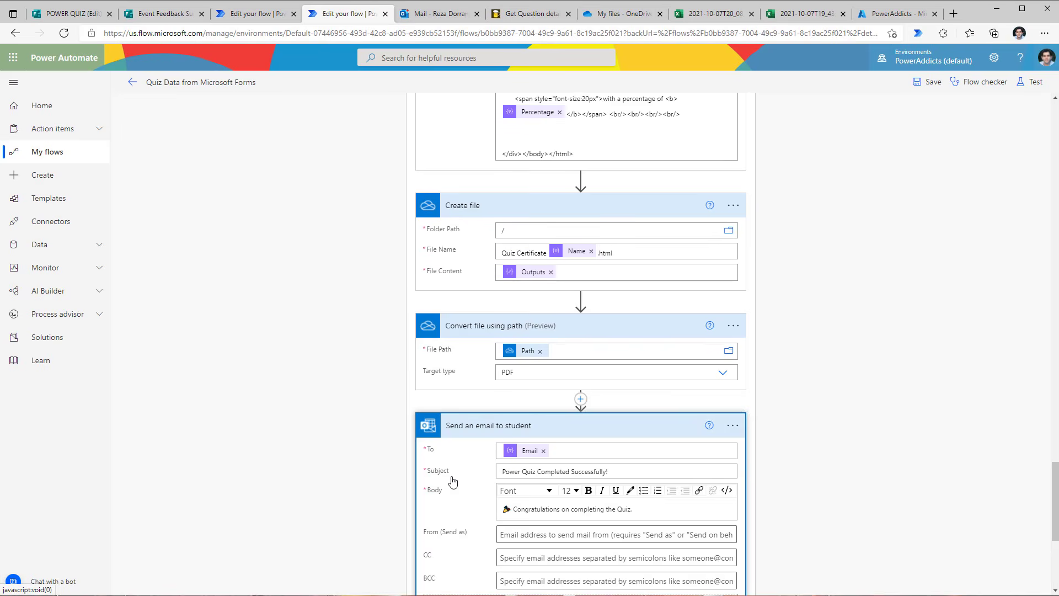
scroll(452, 482, up, 1)
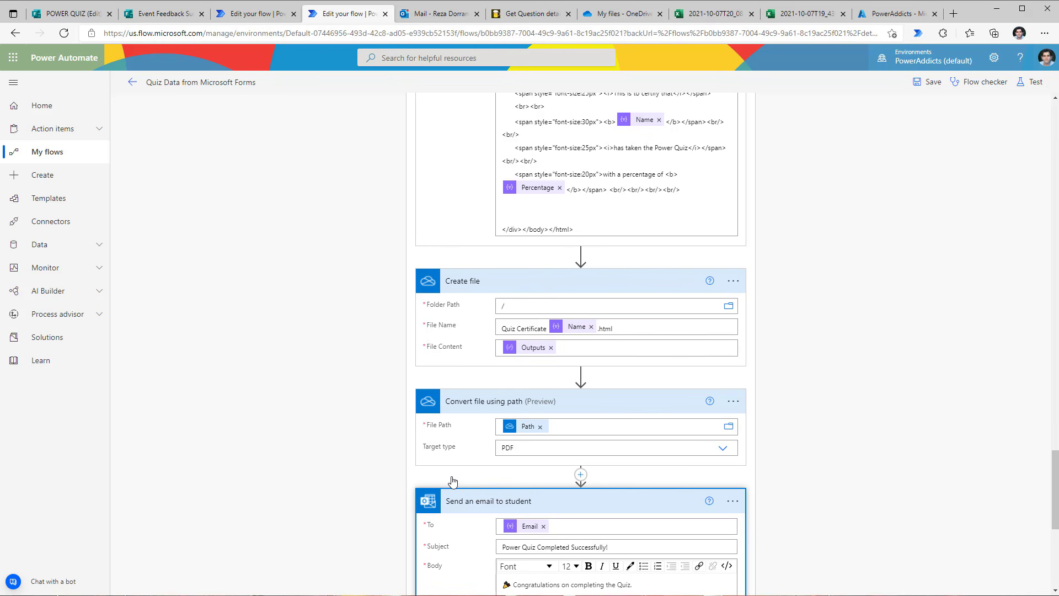